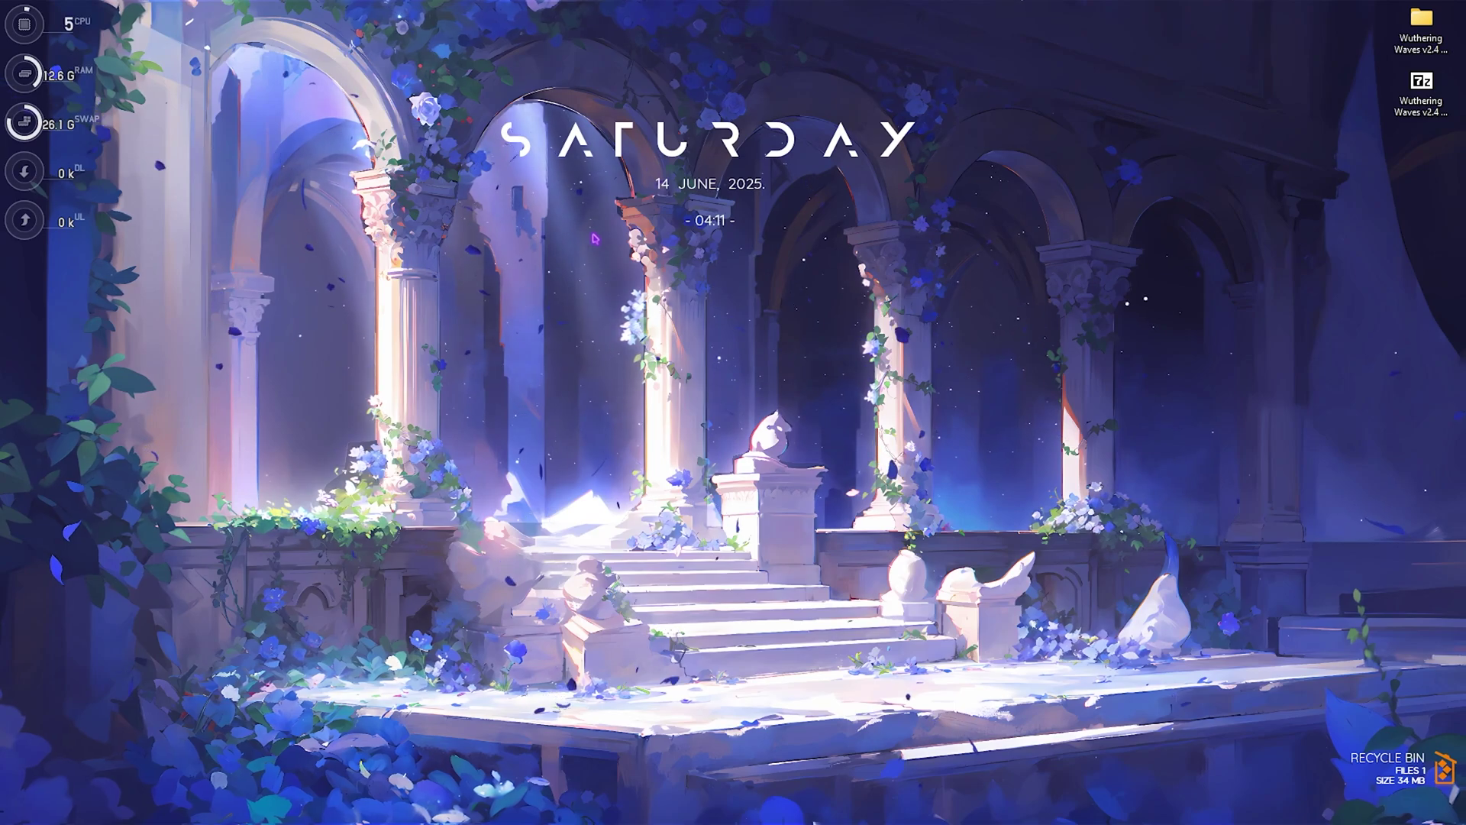
Open Windows Settings and check the transparency effects option in the Personalization colors settings.
key("super")
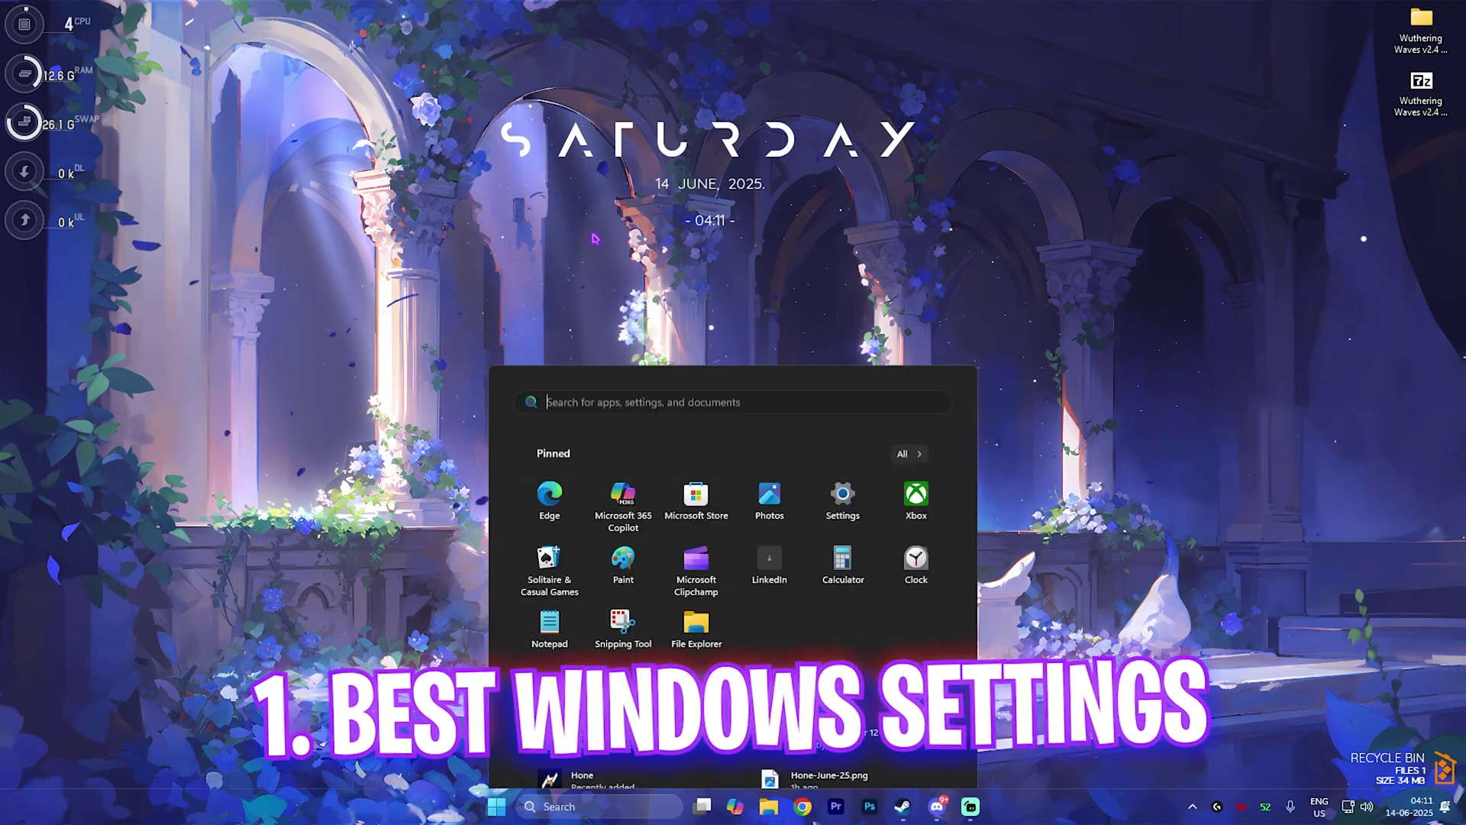
type("settings")
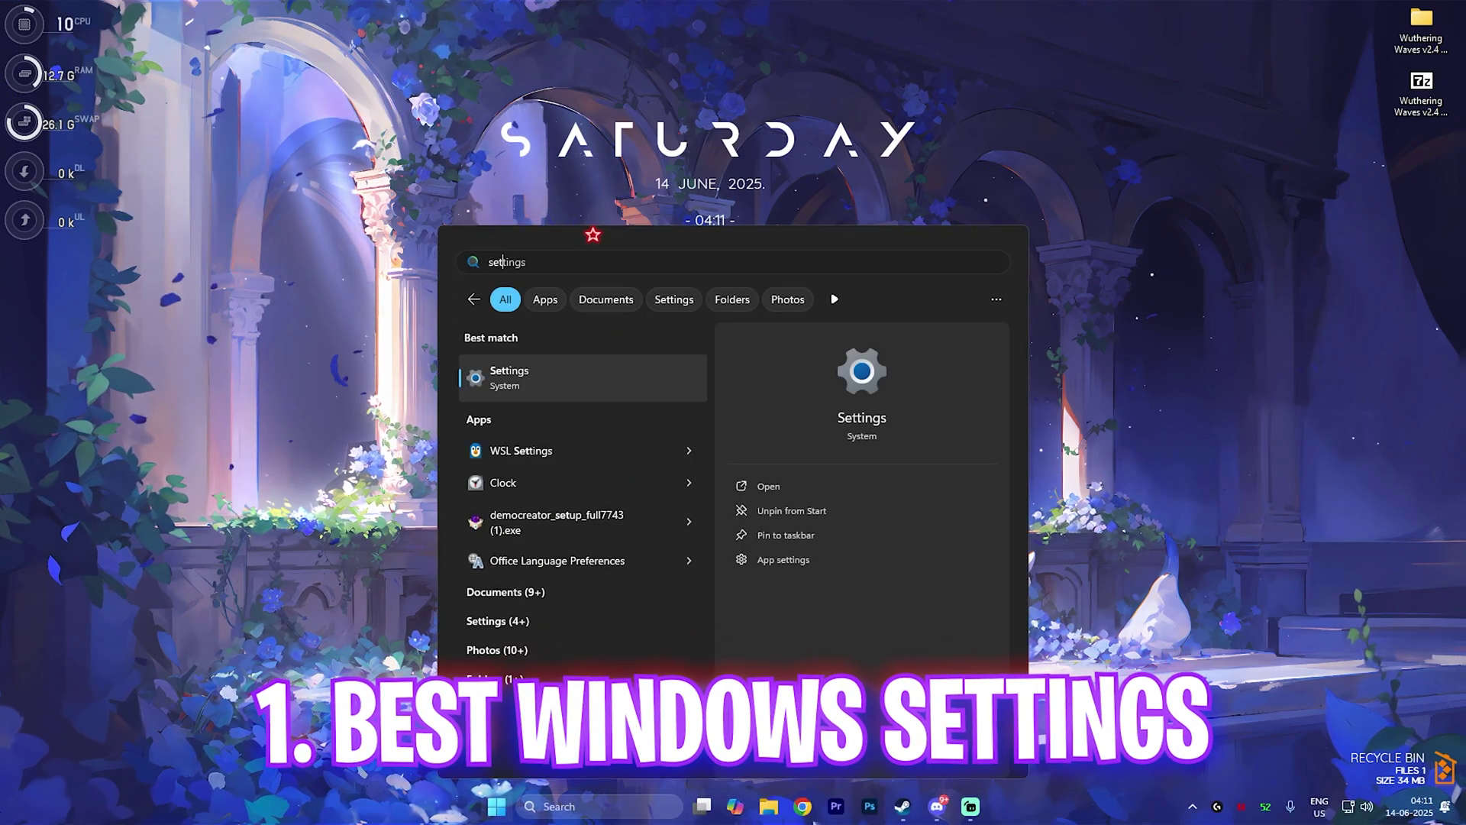
left_click(543, 370)
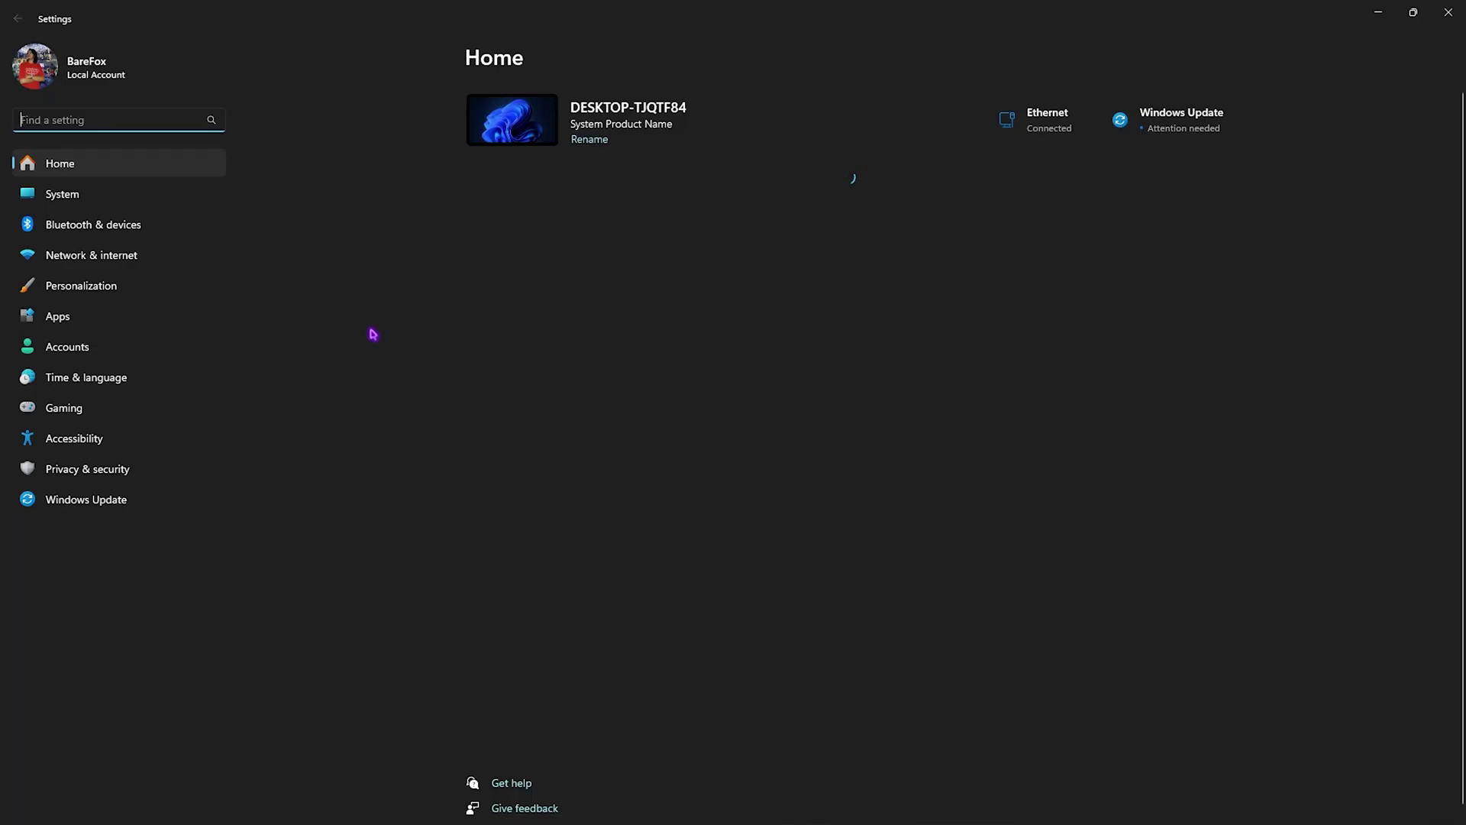
left_click(142, 289)
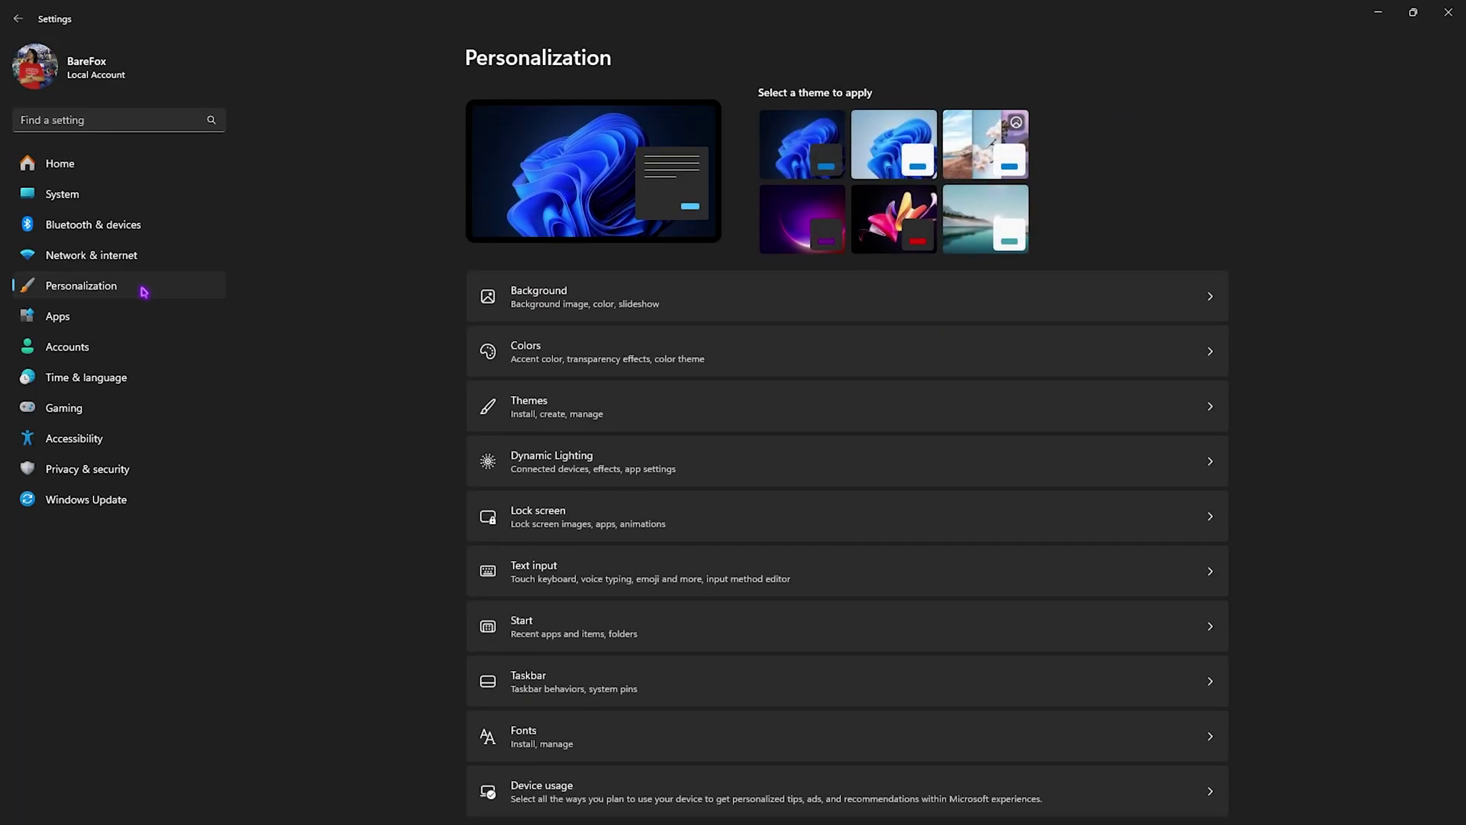
left_click(554, 359)
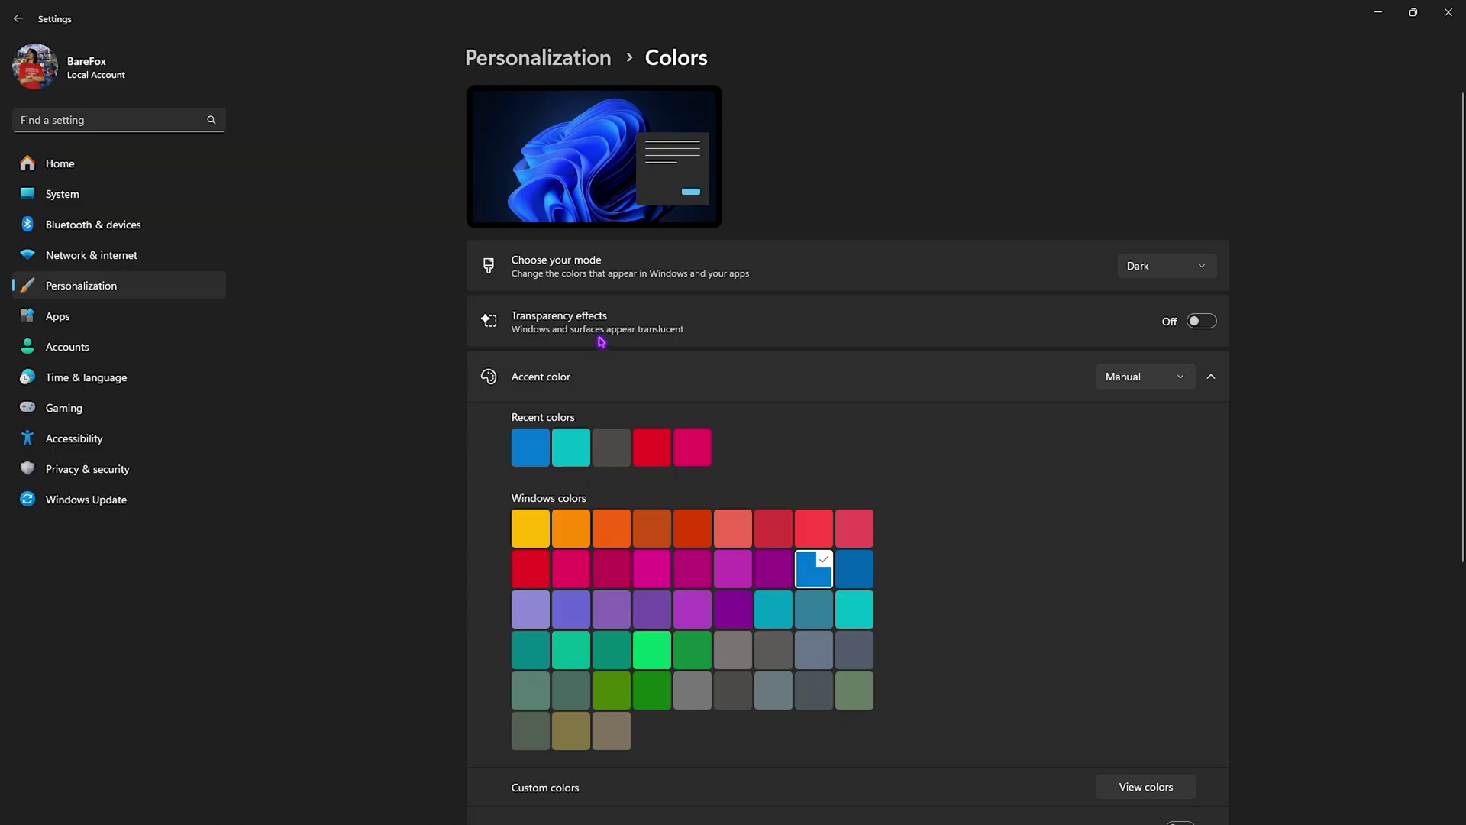
Check in the Gaming settings whether the controller is allowed to open Game Bar, and return to the Gaming overview.
left_click(122, 407)
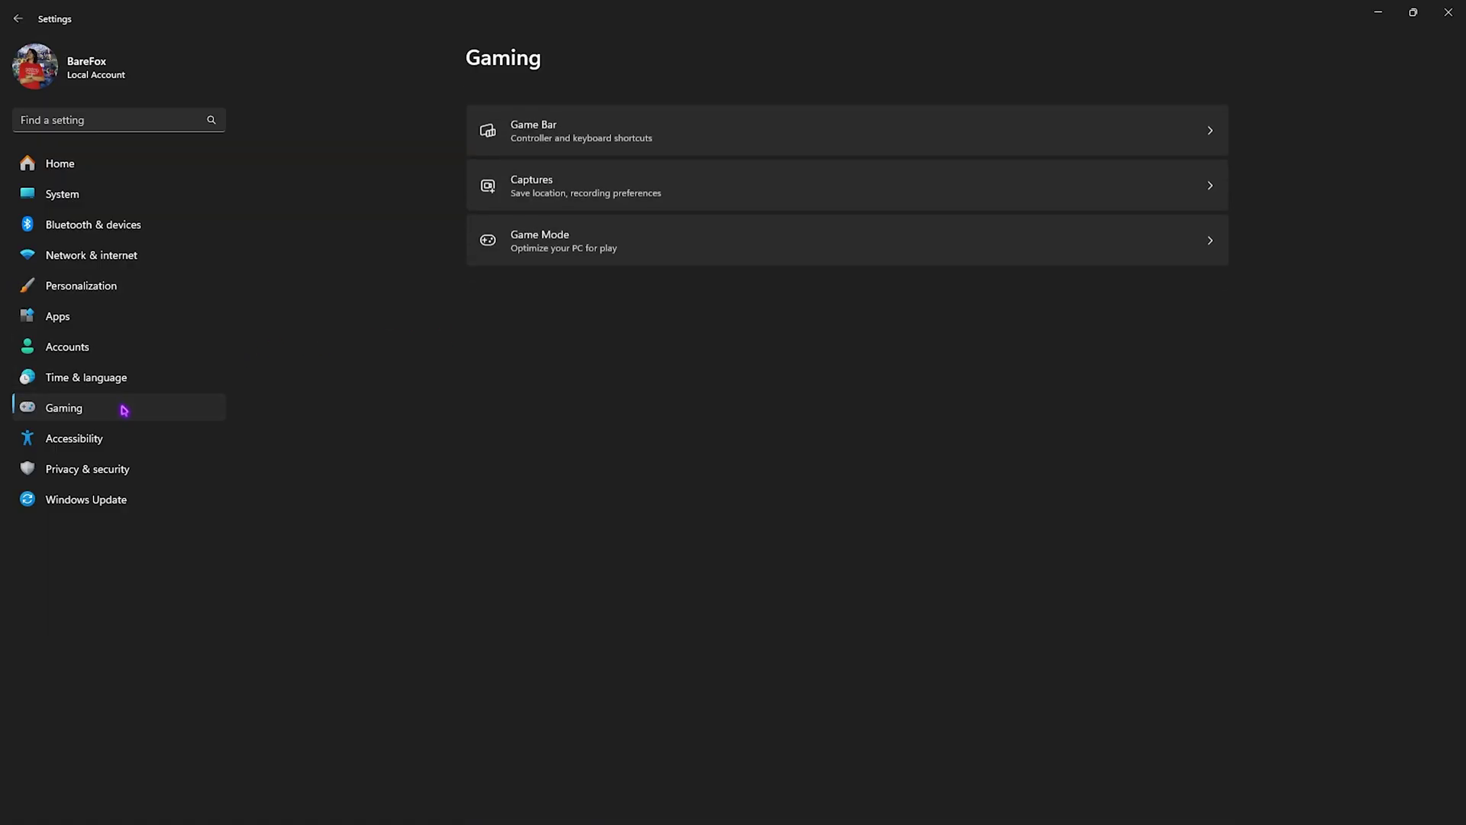
left_click(522, 116)
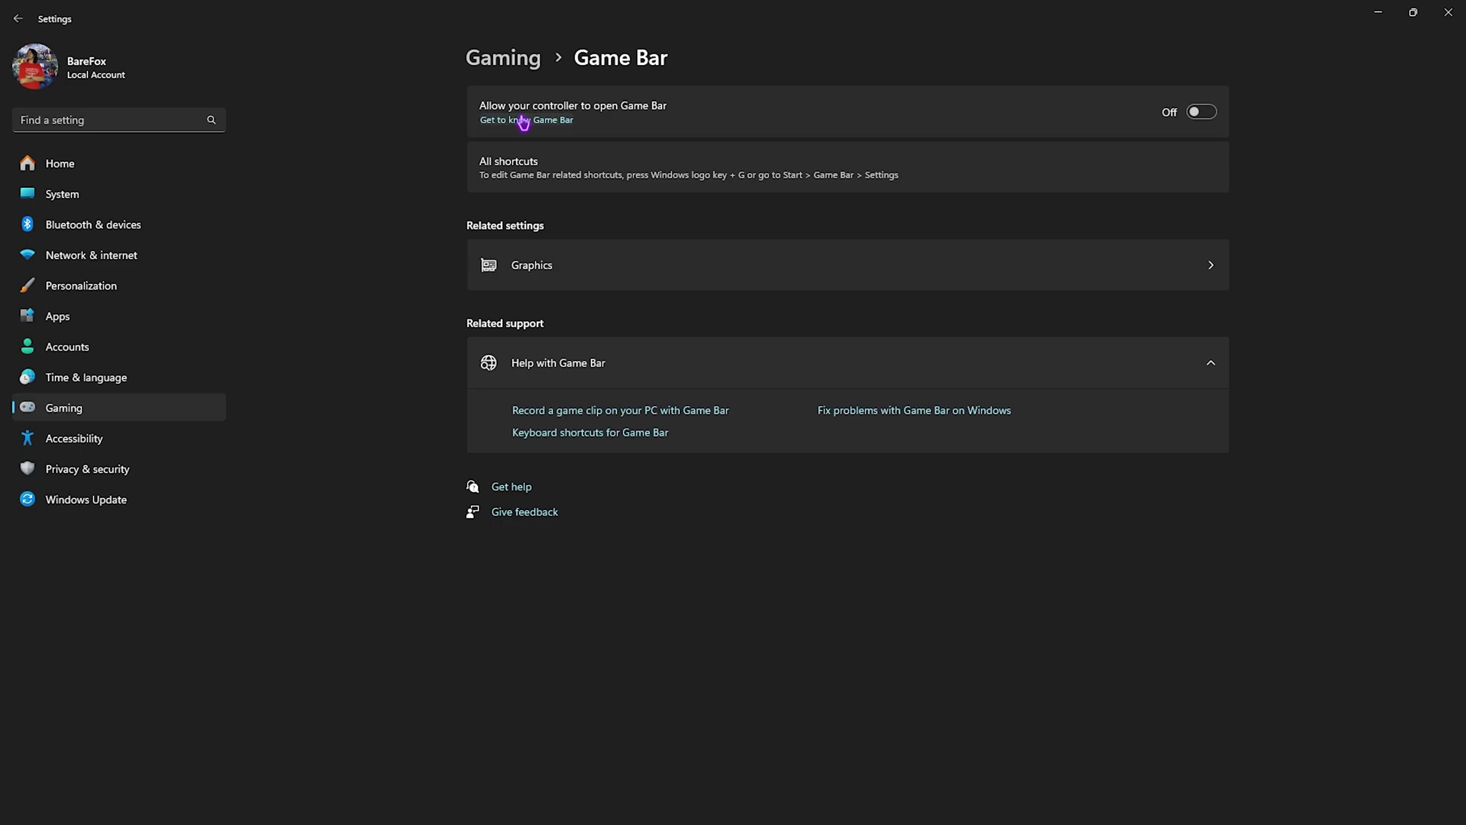
left_click(526, 67)
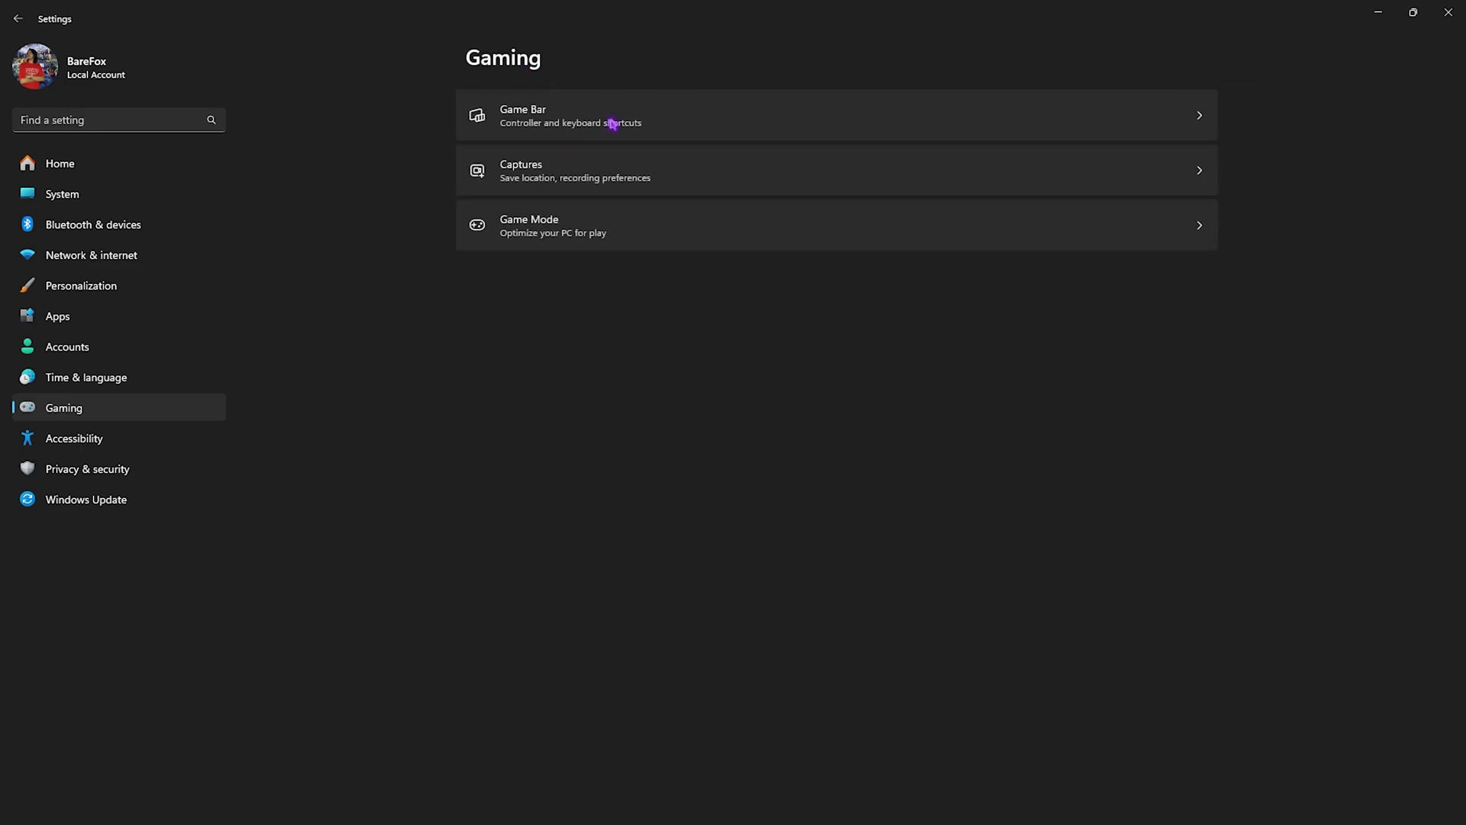
Review the Game Mode setting and the related Graphics defaults, including the expanded advanced graphics settings.
left_click(586, 239)
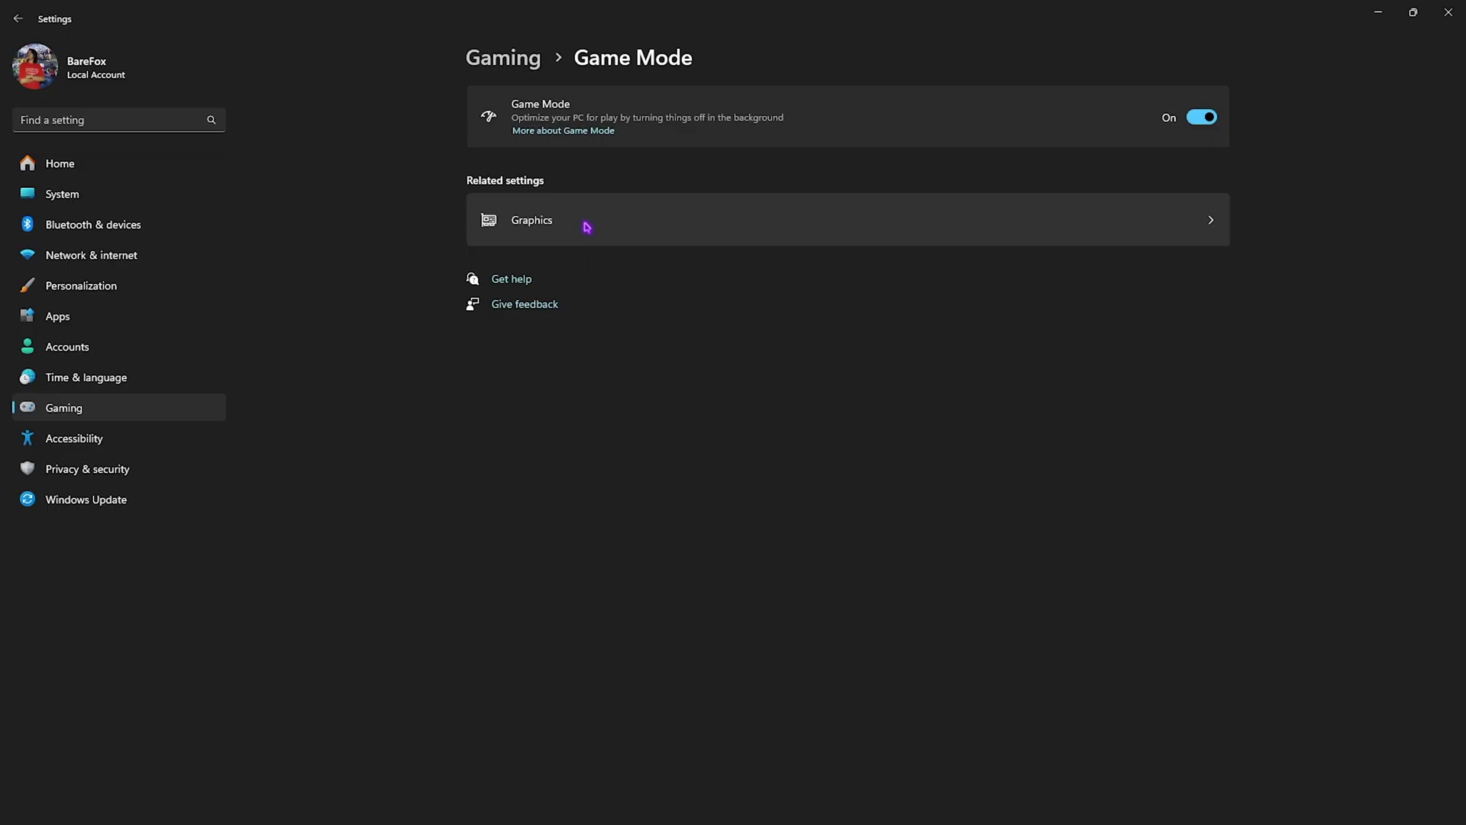
left_click(541, 220)
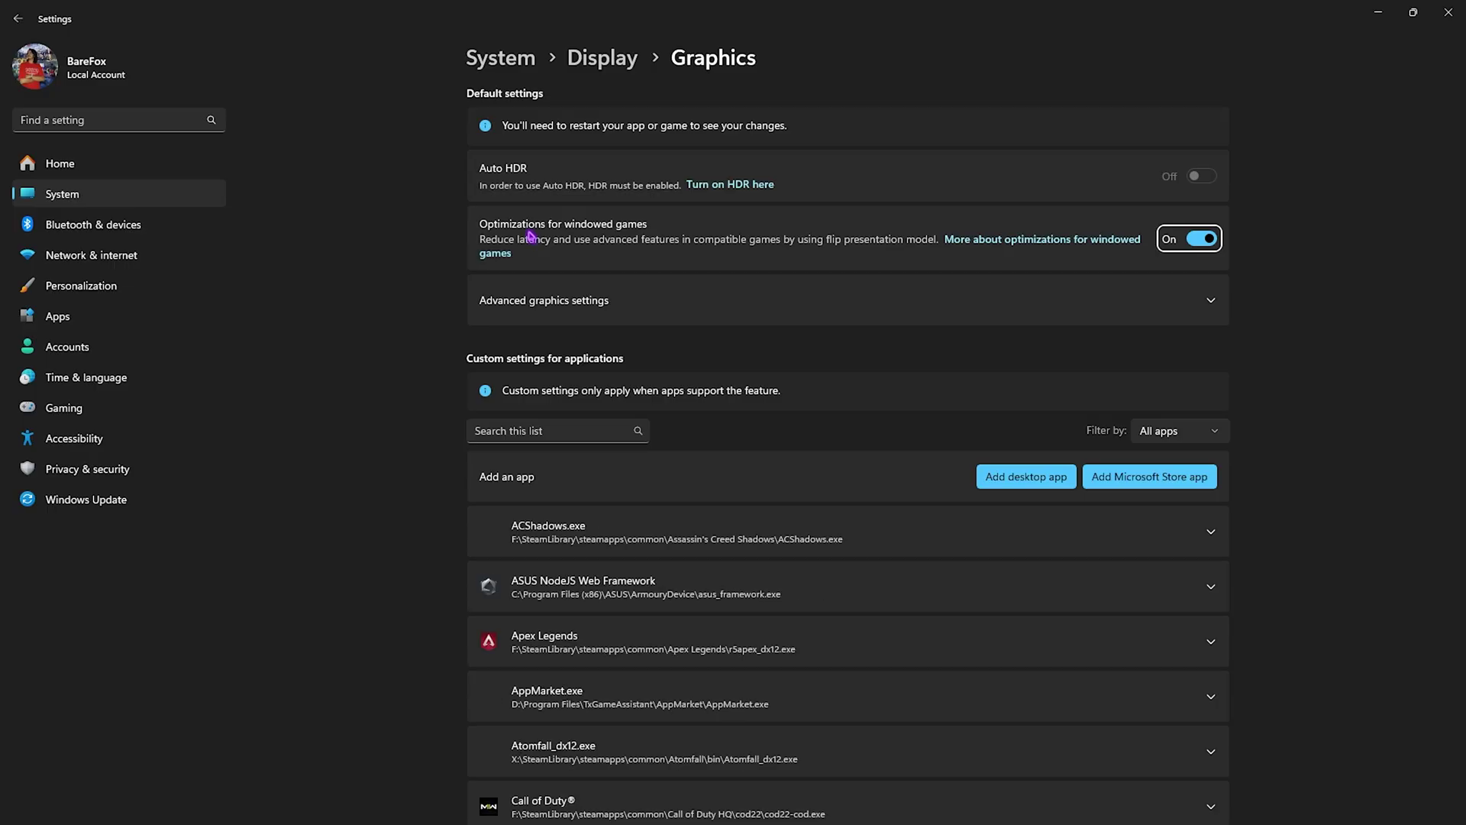
left_click(481, 300)
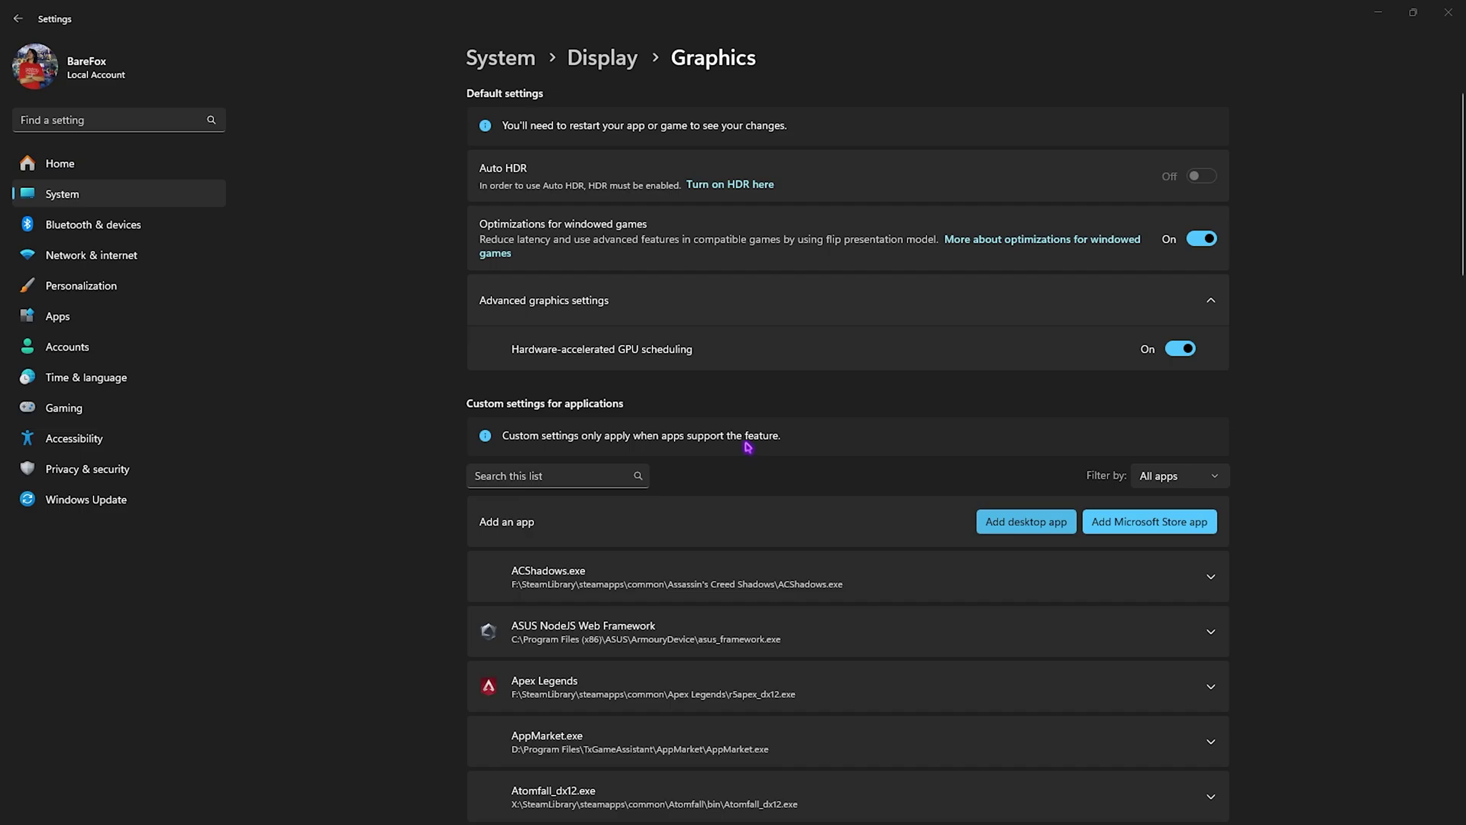
Switch to Steam, browse the local files of Wuthering Waves and copy the installation folder's path.
left_click(848, 518)
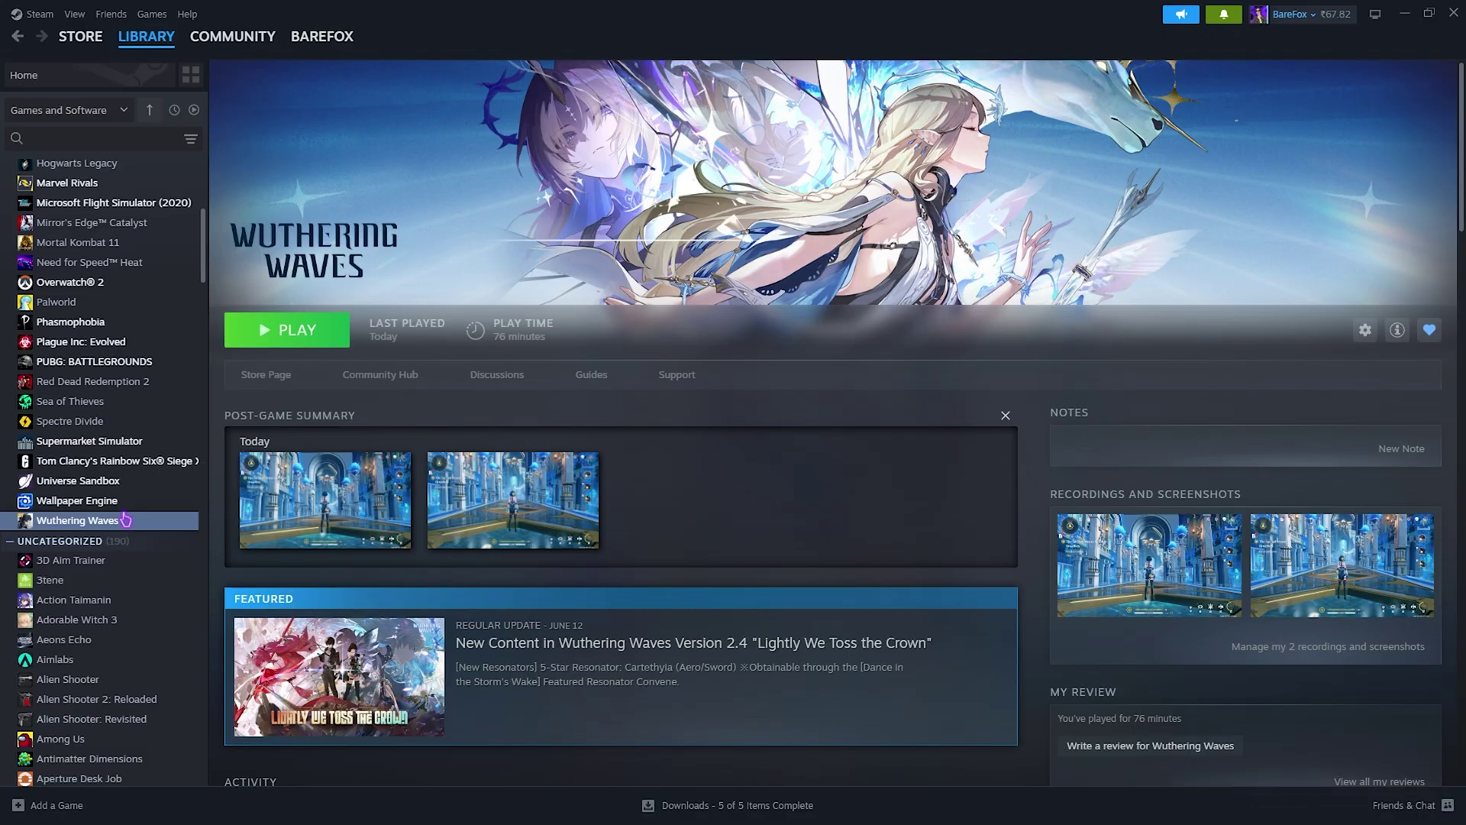
right_click(105, 525)
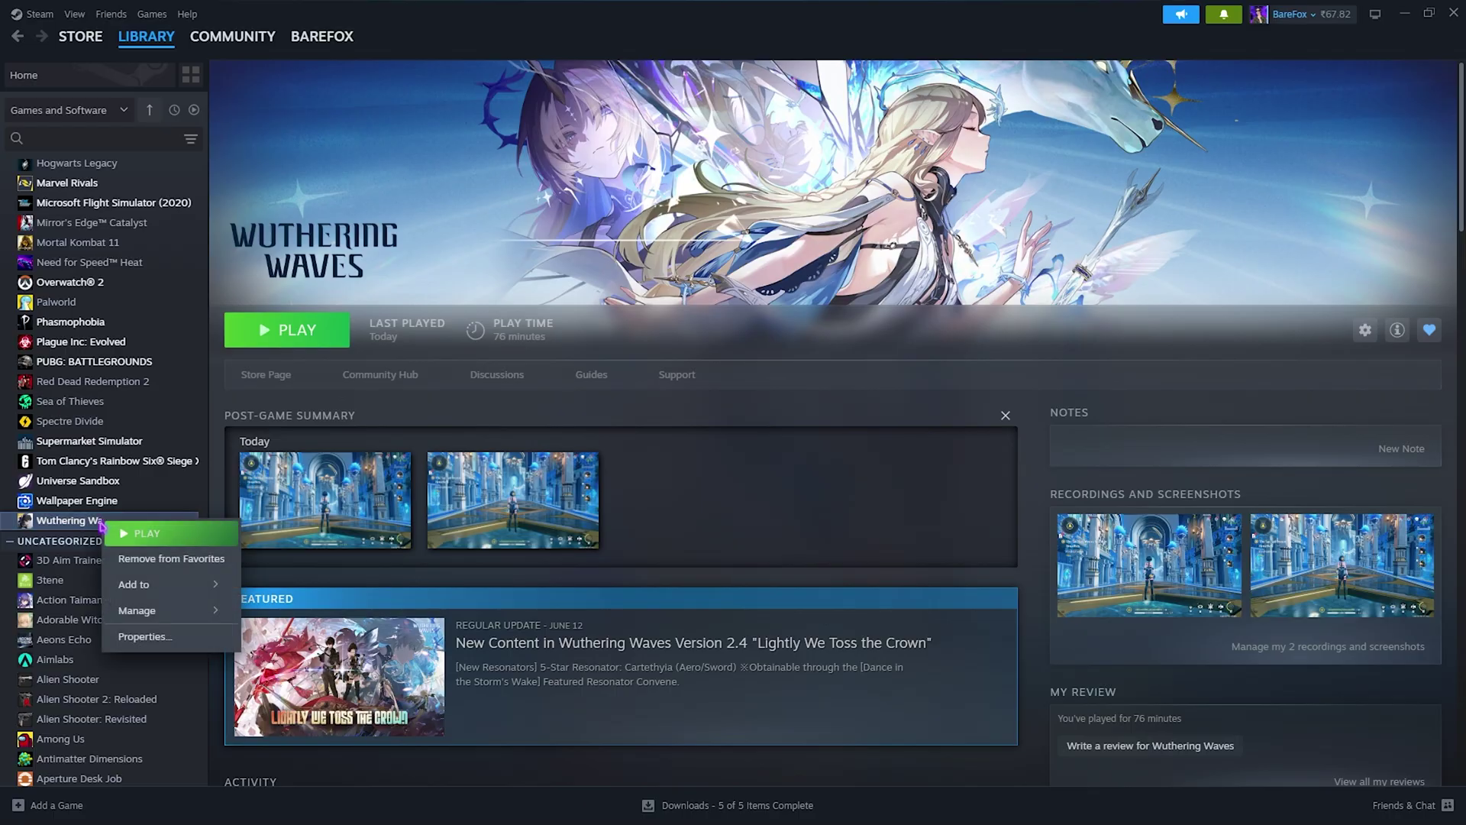
mouse_move(137, 608)
left_click(294, 638)
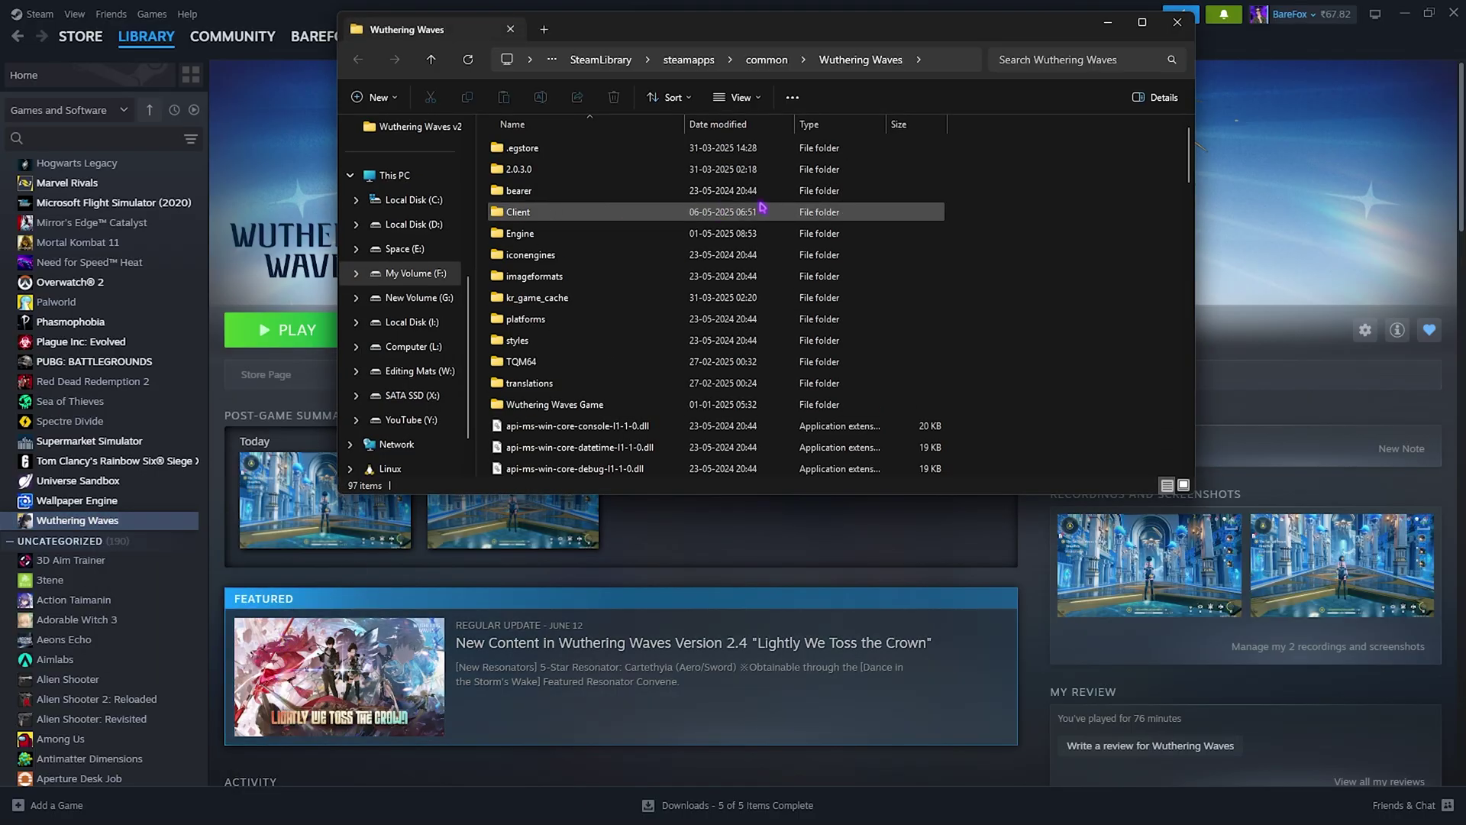
left_click(930, 65)
key("ctrl+c")
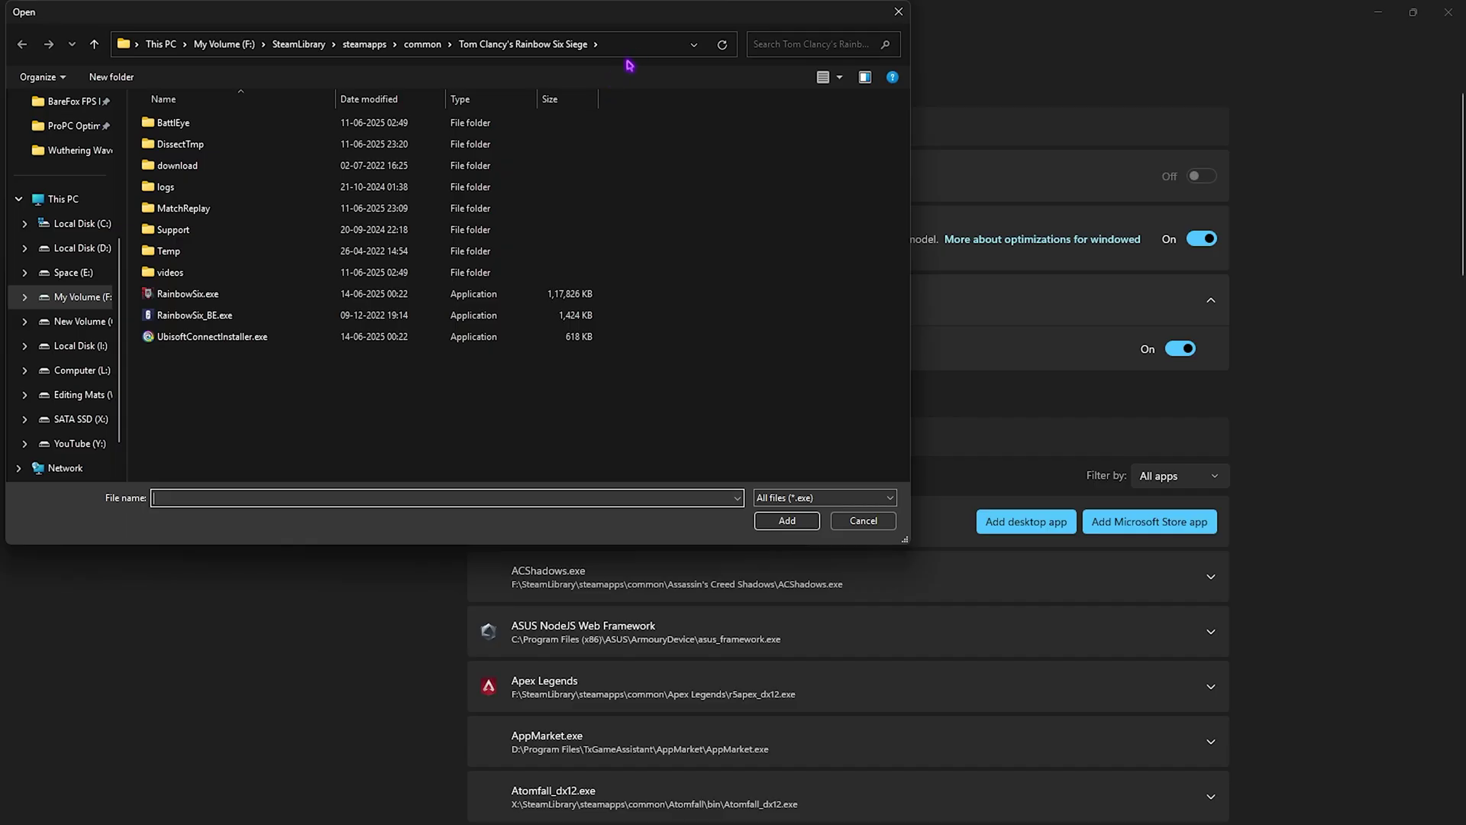
Add Wuthering Waves.exe from F:\SteamLibrary\steamapps\common\Wuthering Waves to the apps with custom graphics settings.
left_click(636, 45)
key("ctrl+v")
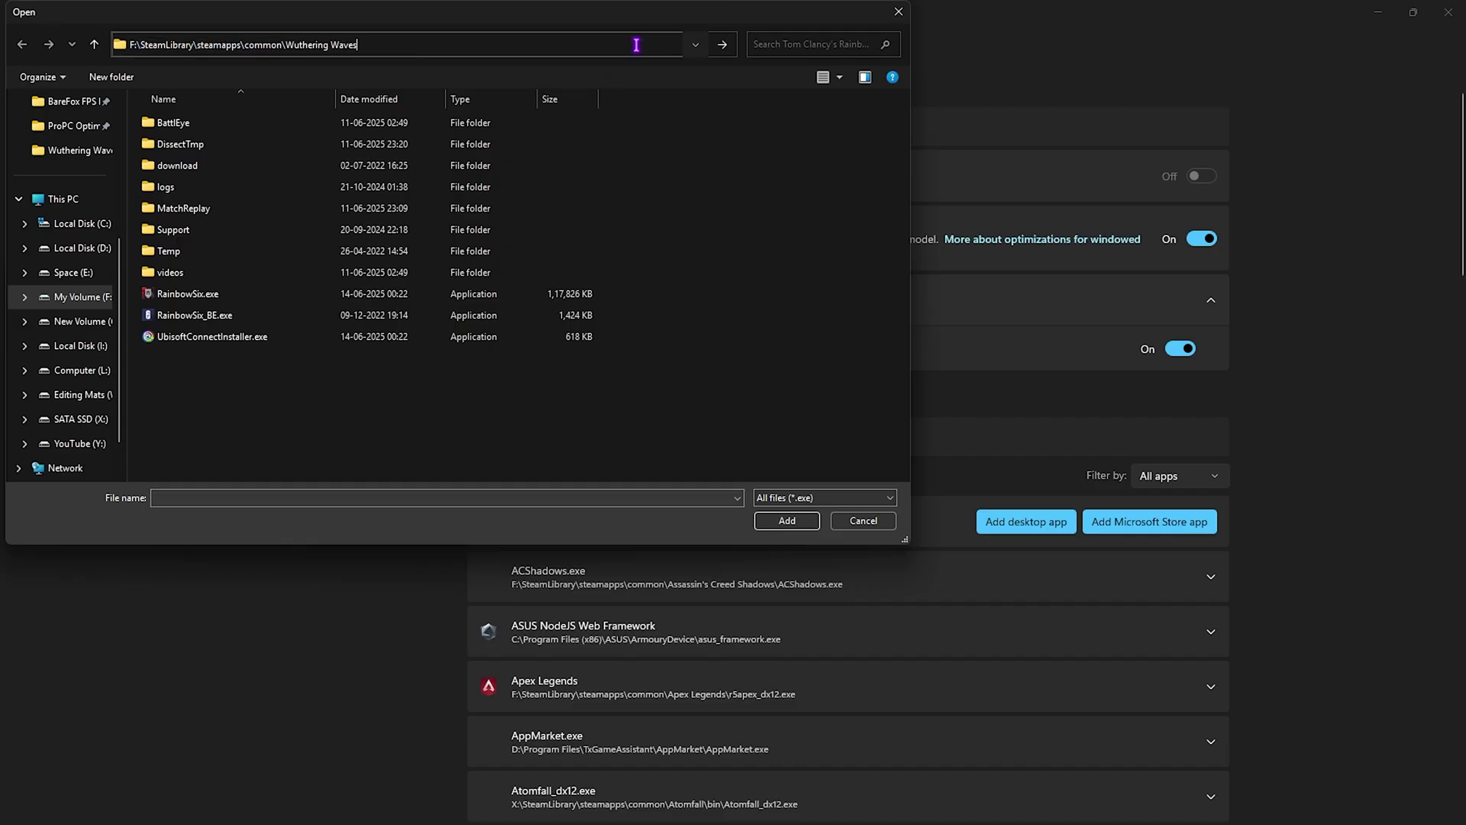
key("Return")
scroll(325, 302, "down", 1)
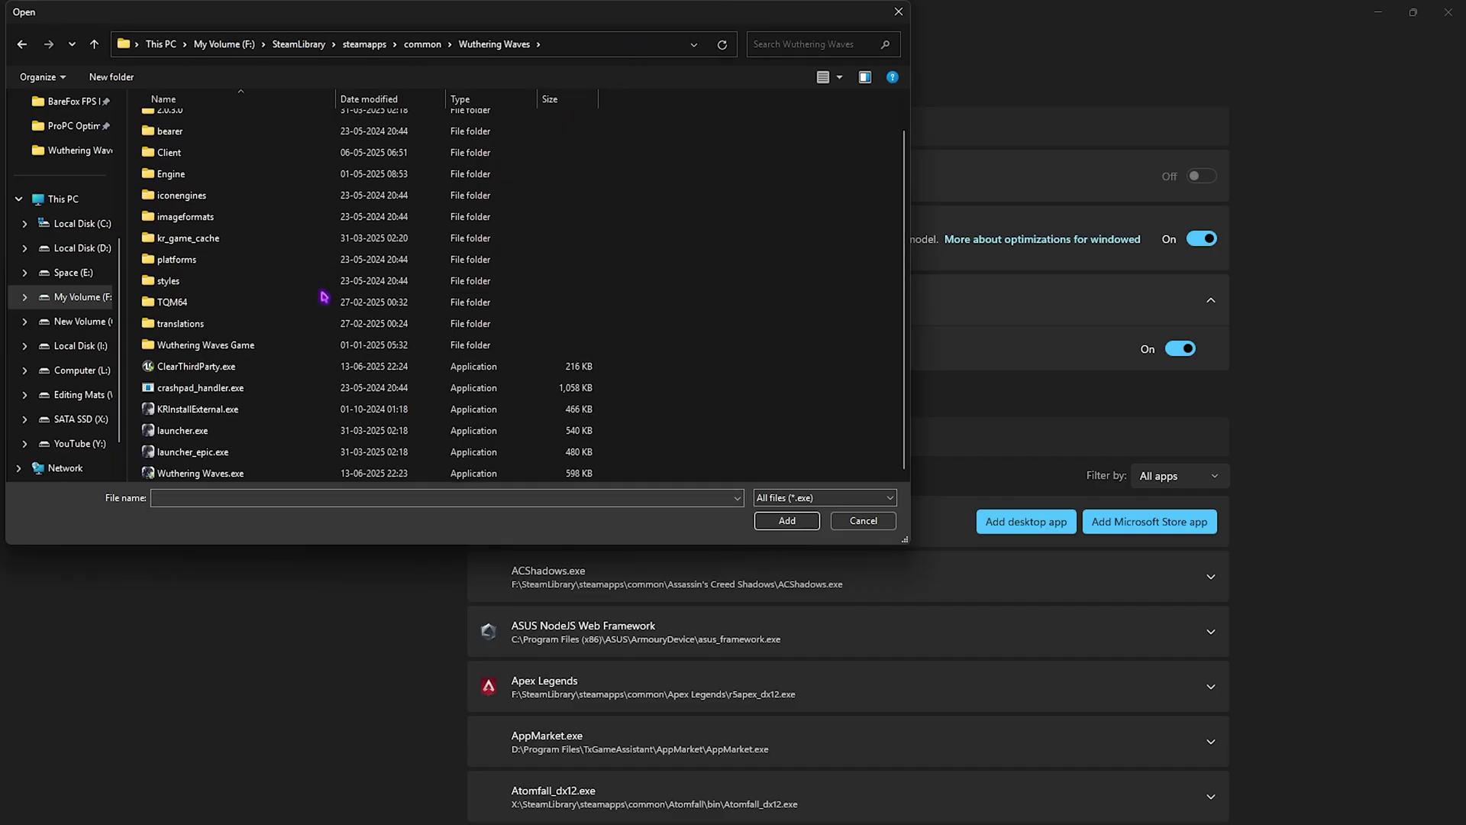
left_click(263, 473)
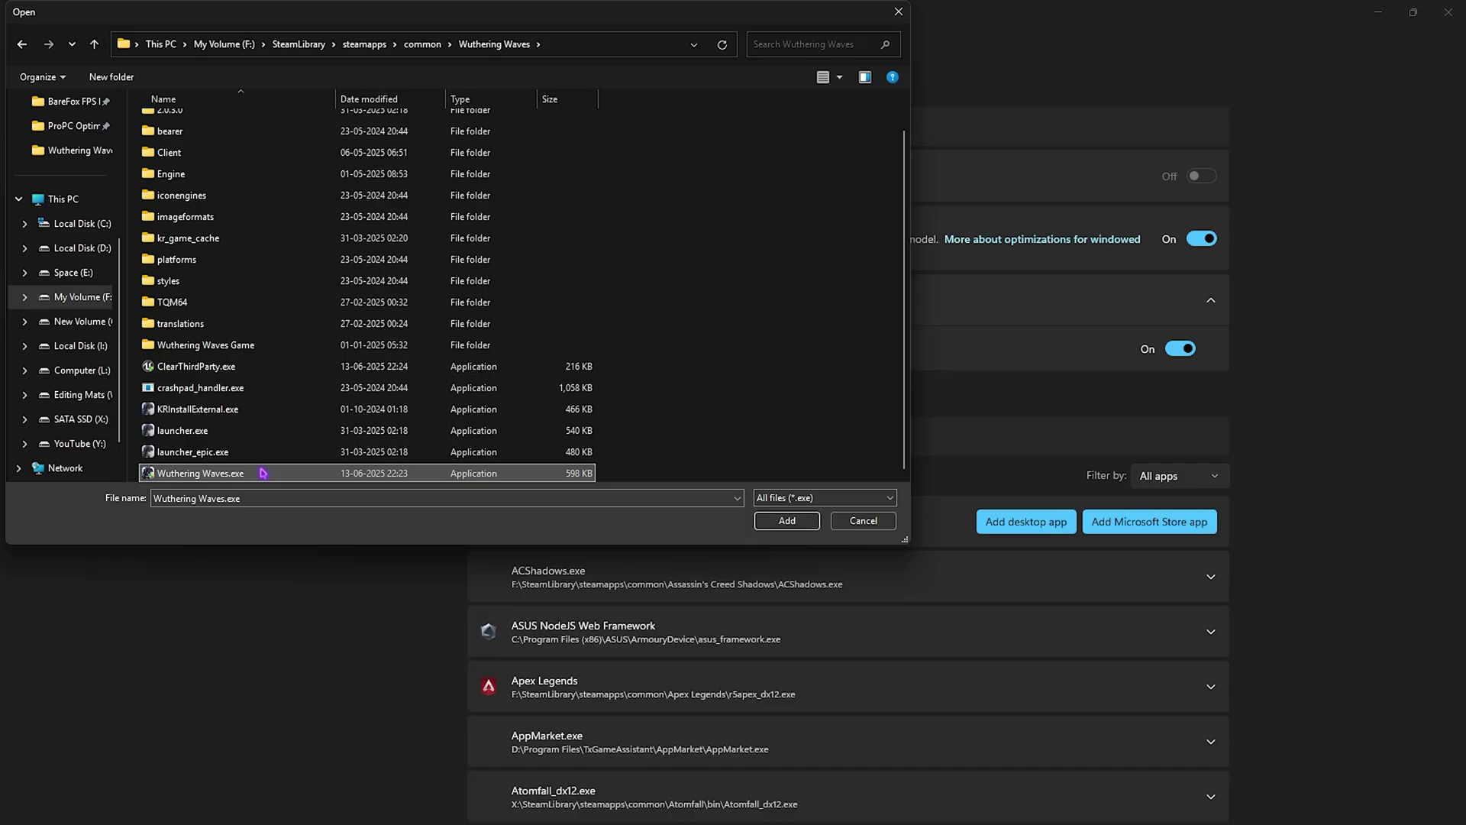
left_click(766, 521)
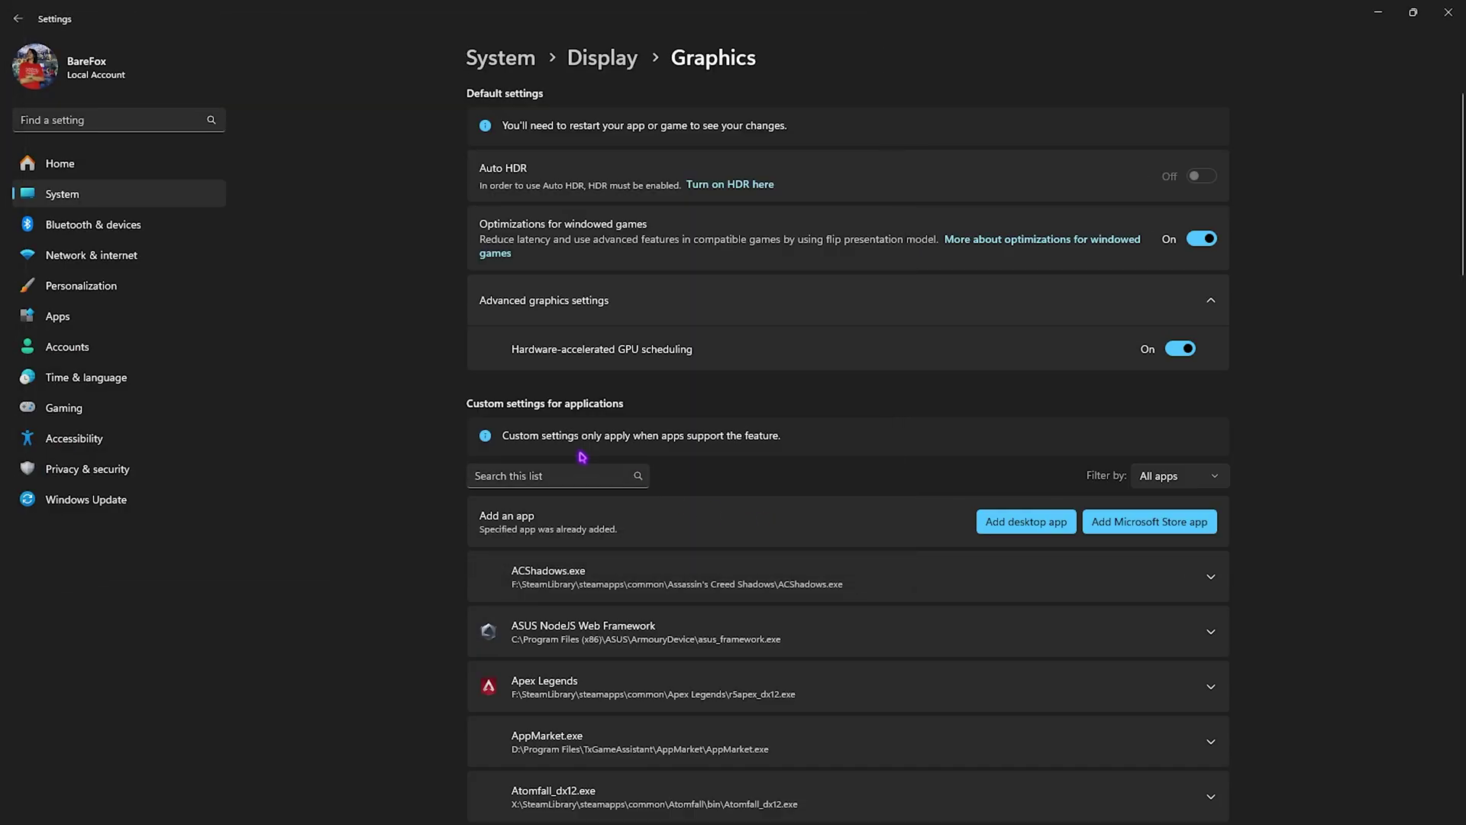
Set the GPU preference of the Wuthering Waves.exe entry to High Performance (NVIDIA GeForce RTX 2070 SUPER).
scroll(542, 399, "down", 15)
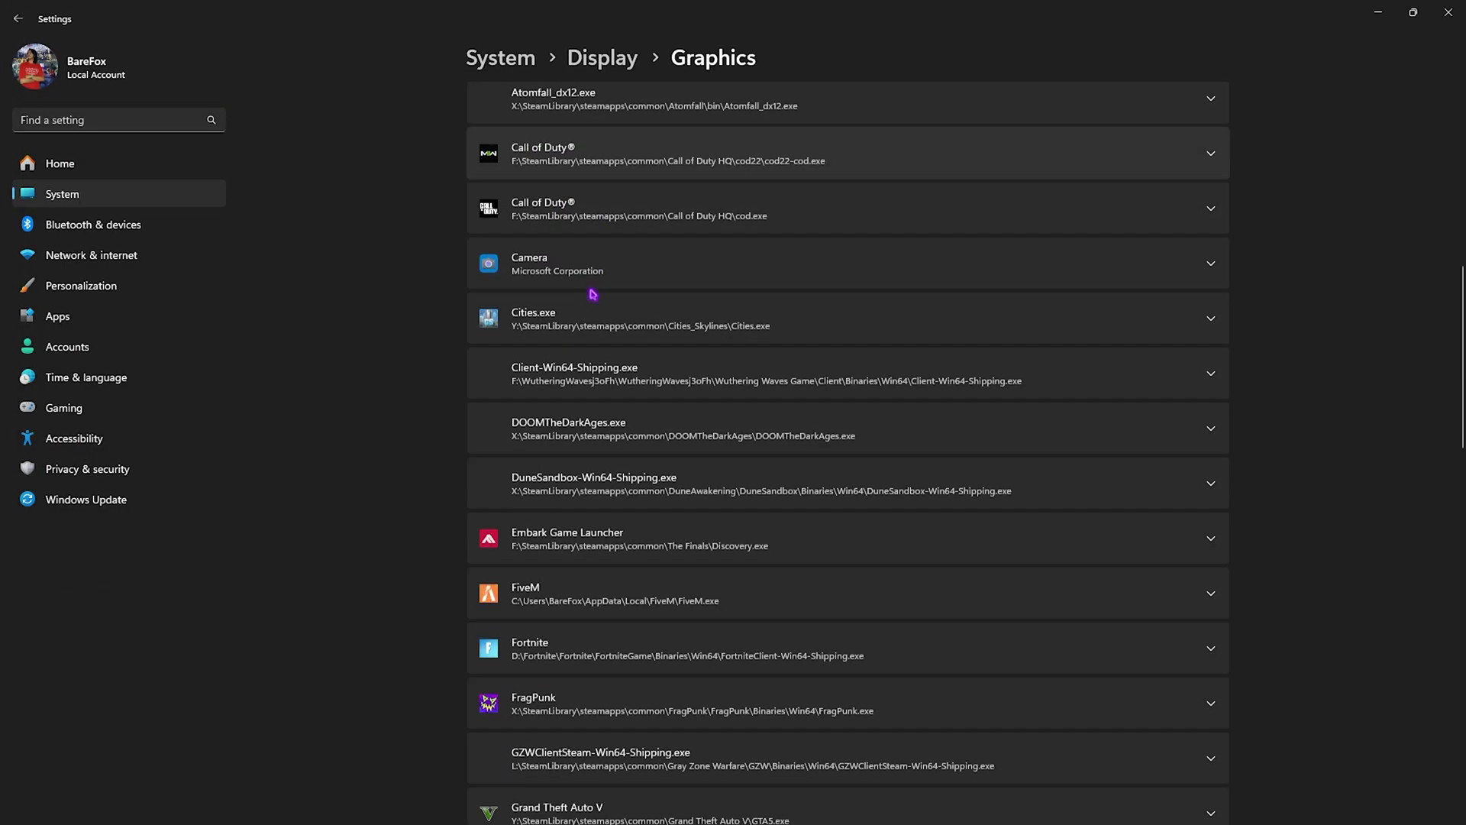
scroll(593, 294, "down", 8)
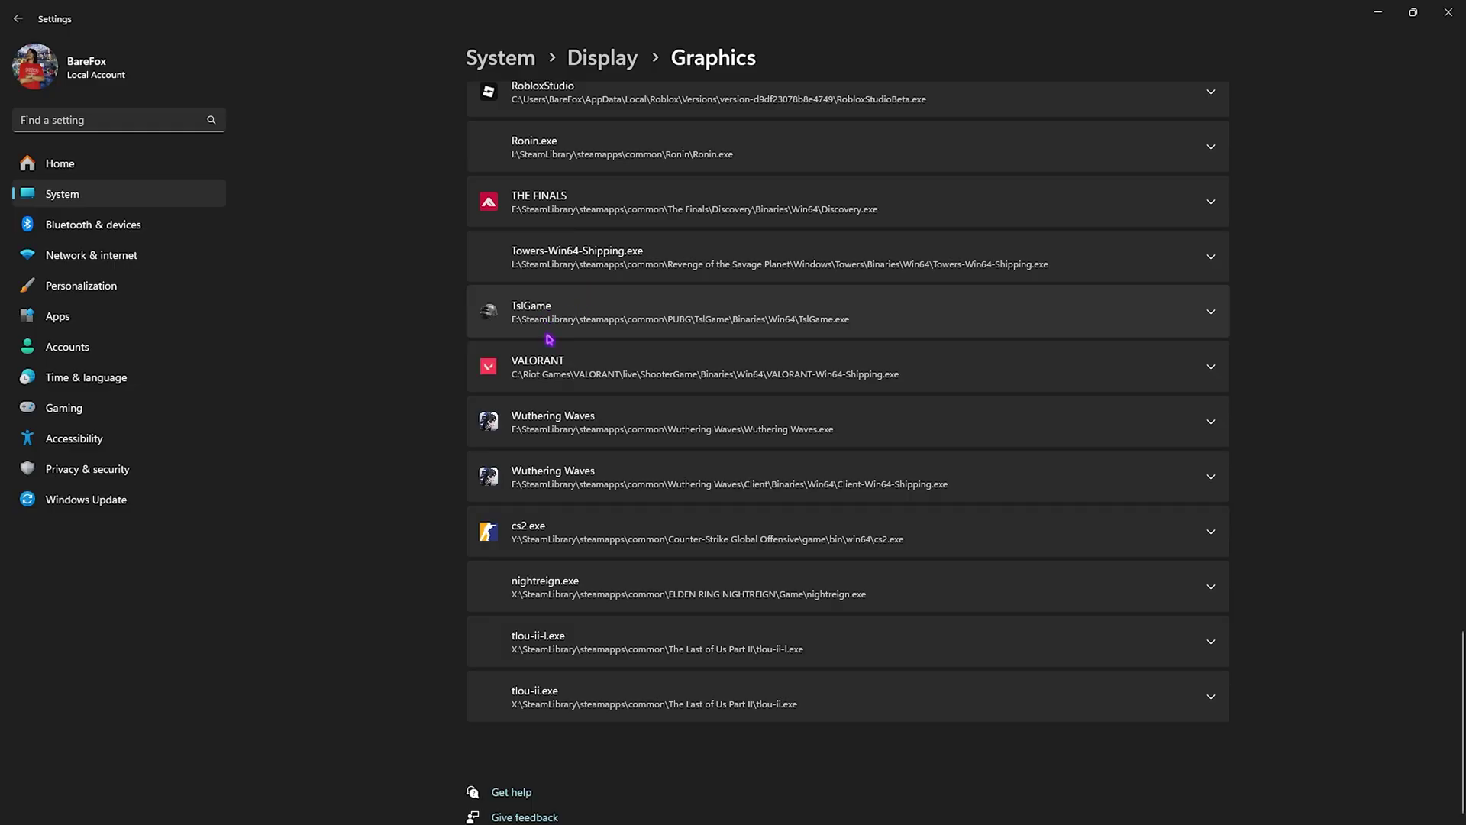
left_click(721, 418)
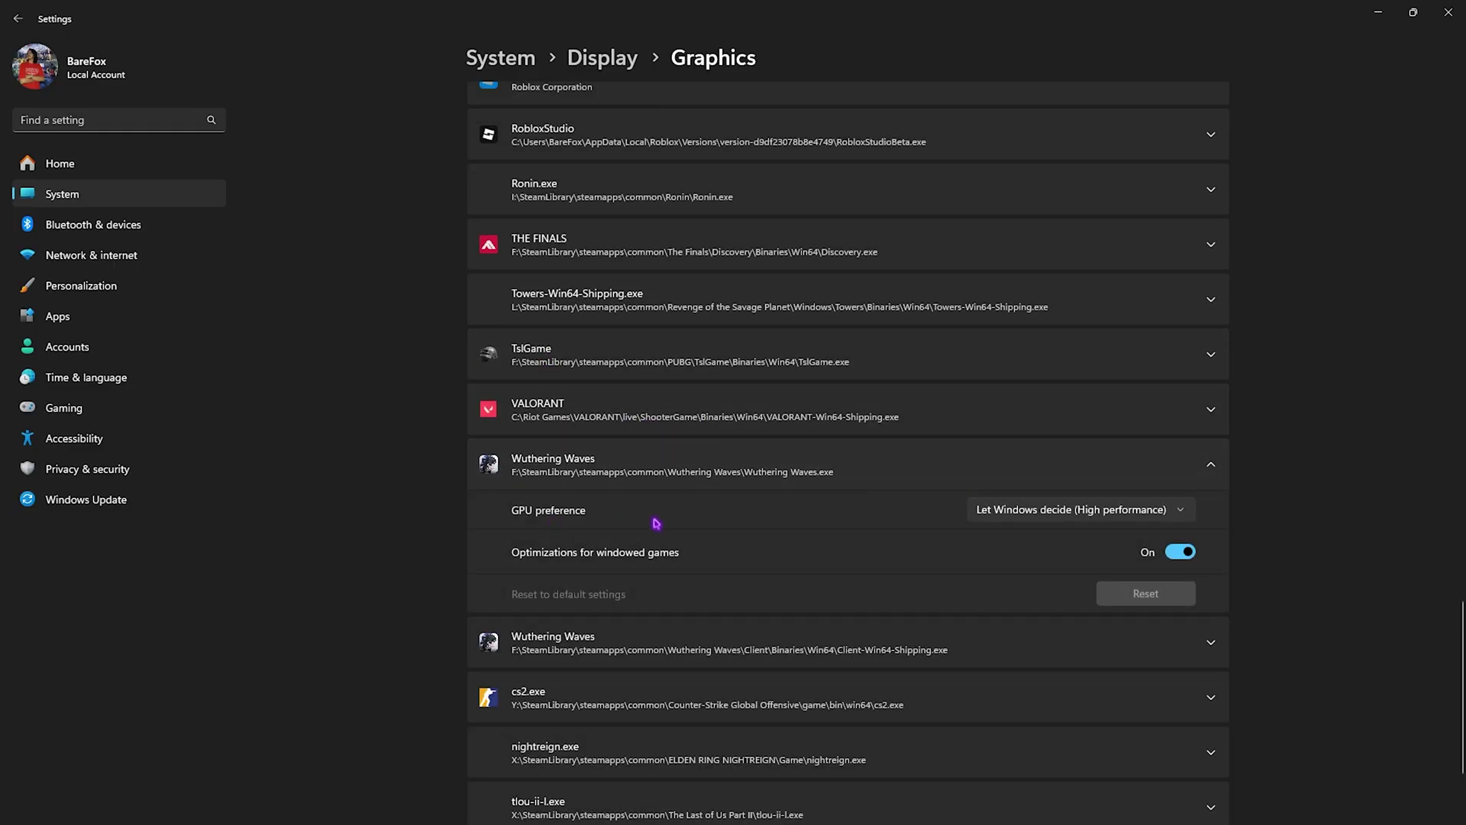
left_click(1040, 514)
left_click(1001, 566)
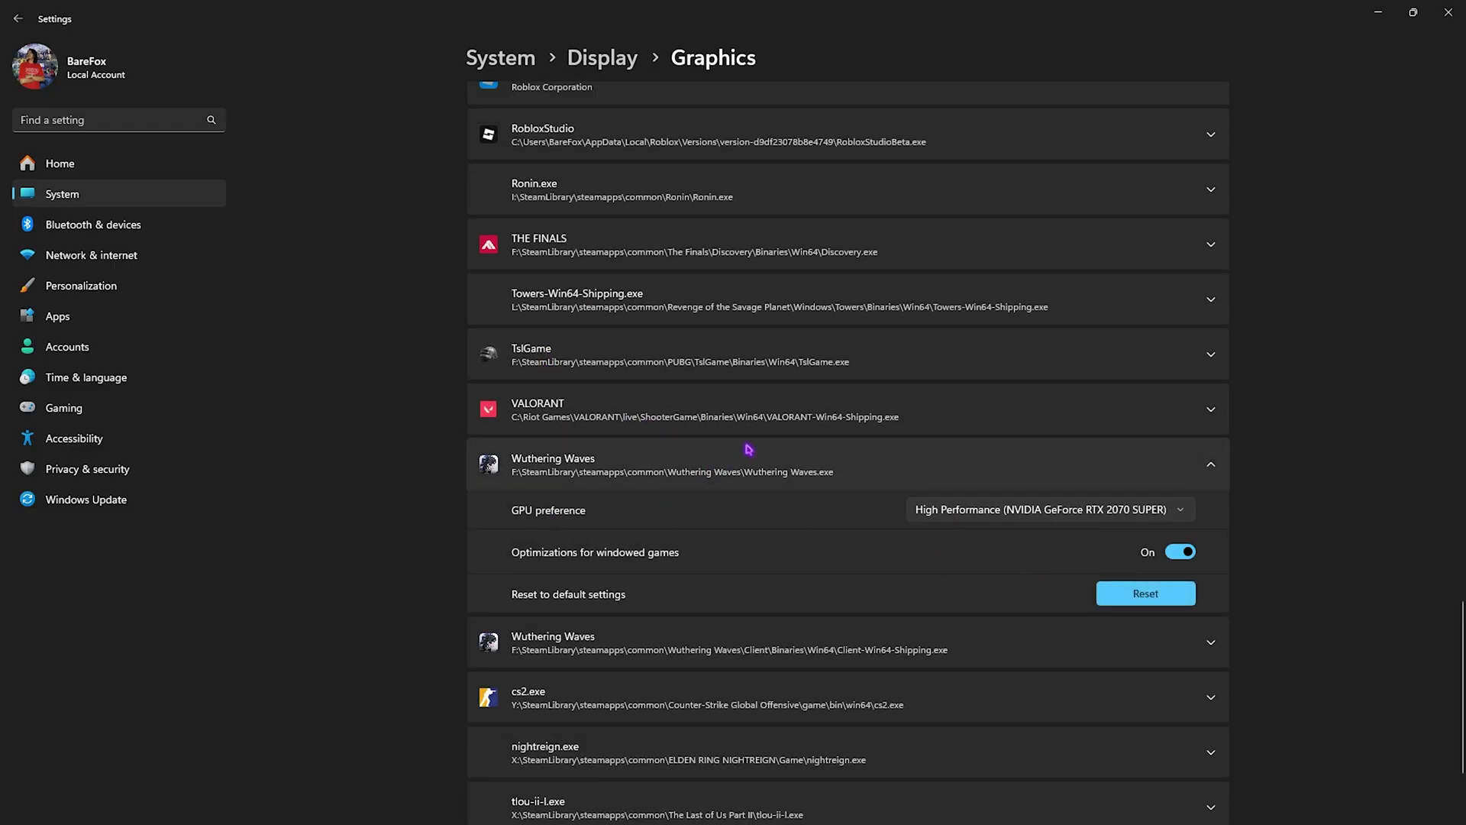
Add Client-Win64-Shipping.exe from Wuthering Waves Game\Client\Binaries\Win64 as a desktop app with custom graphics settings.
scroll(749, 449, "up", 15)
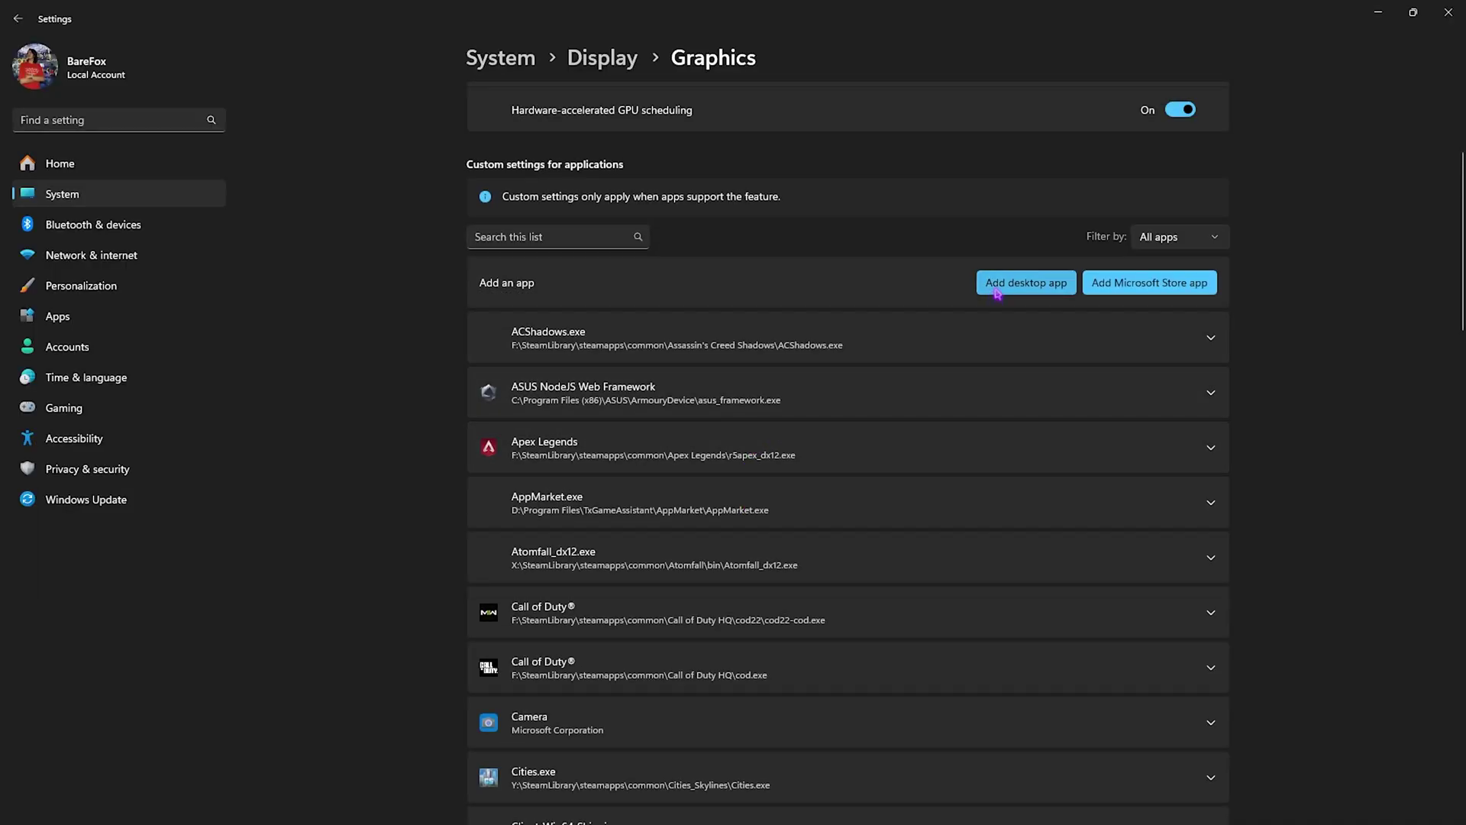
left_click(998, 293)
scroll(278, 290, "down", 2)
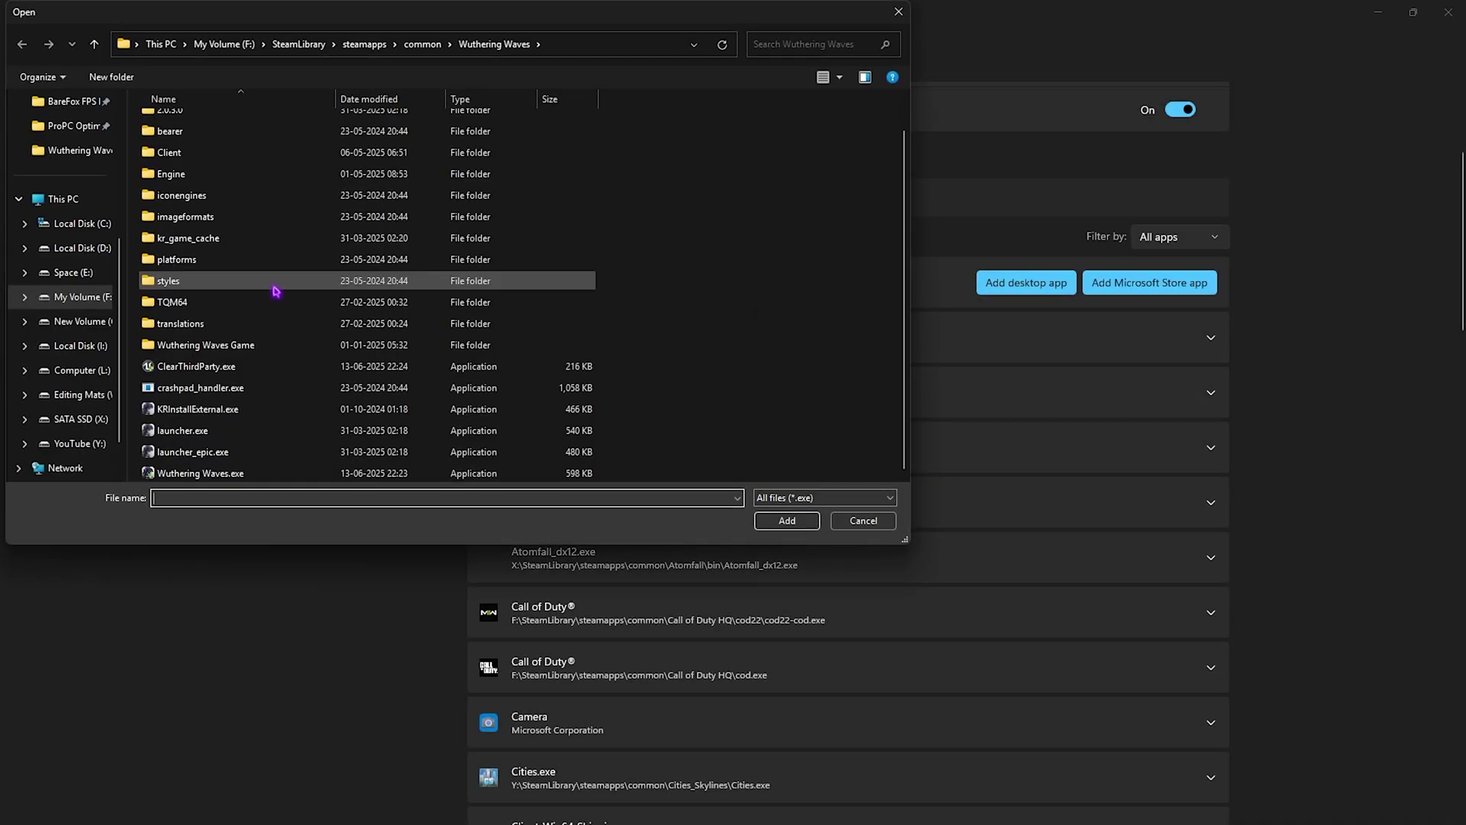
scroll(264, 287, "up", 1)
scroll(229, 314, "down", 1)
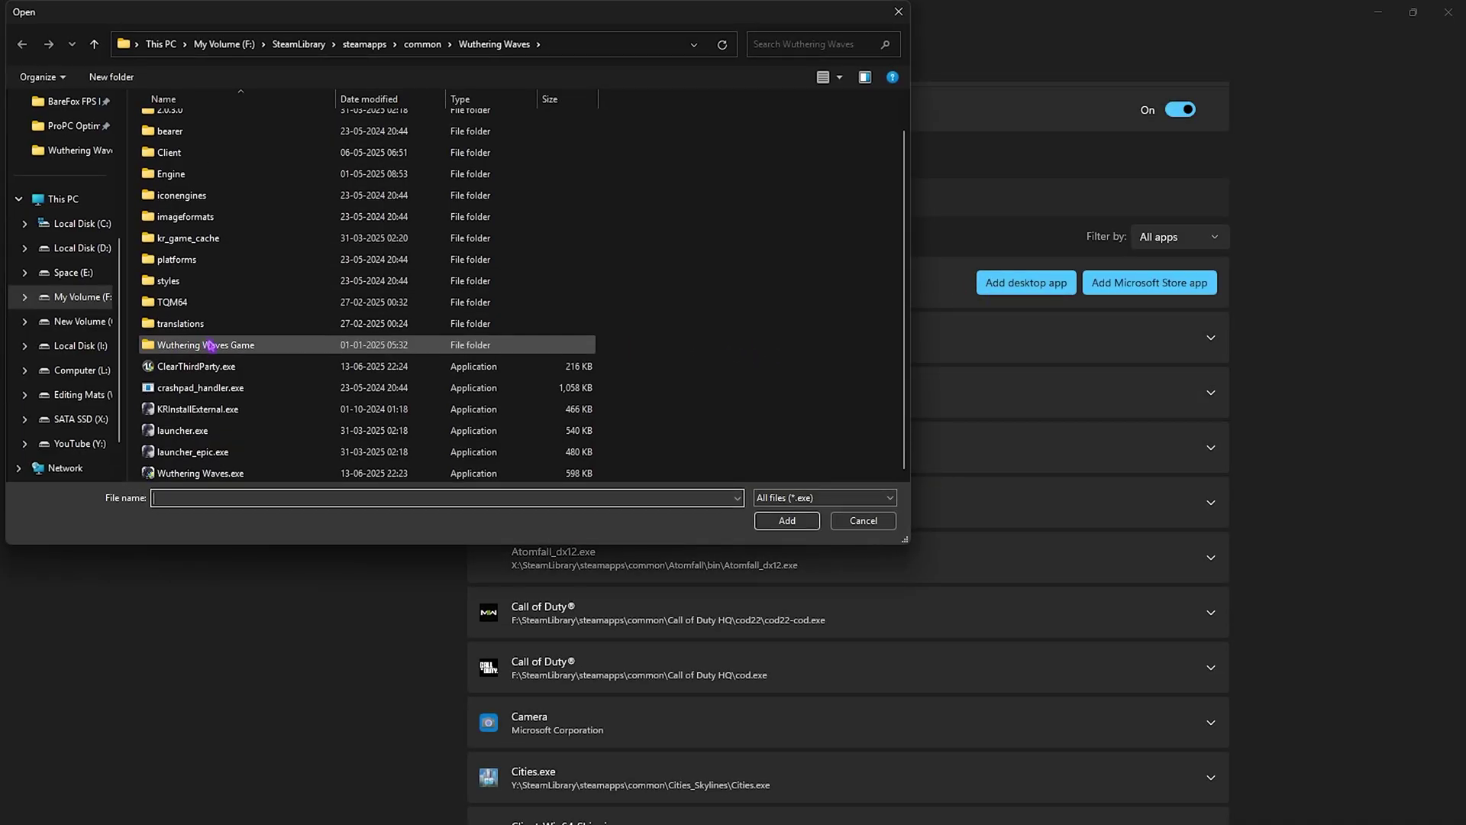
double_click(212, 345)
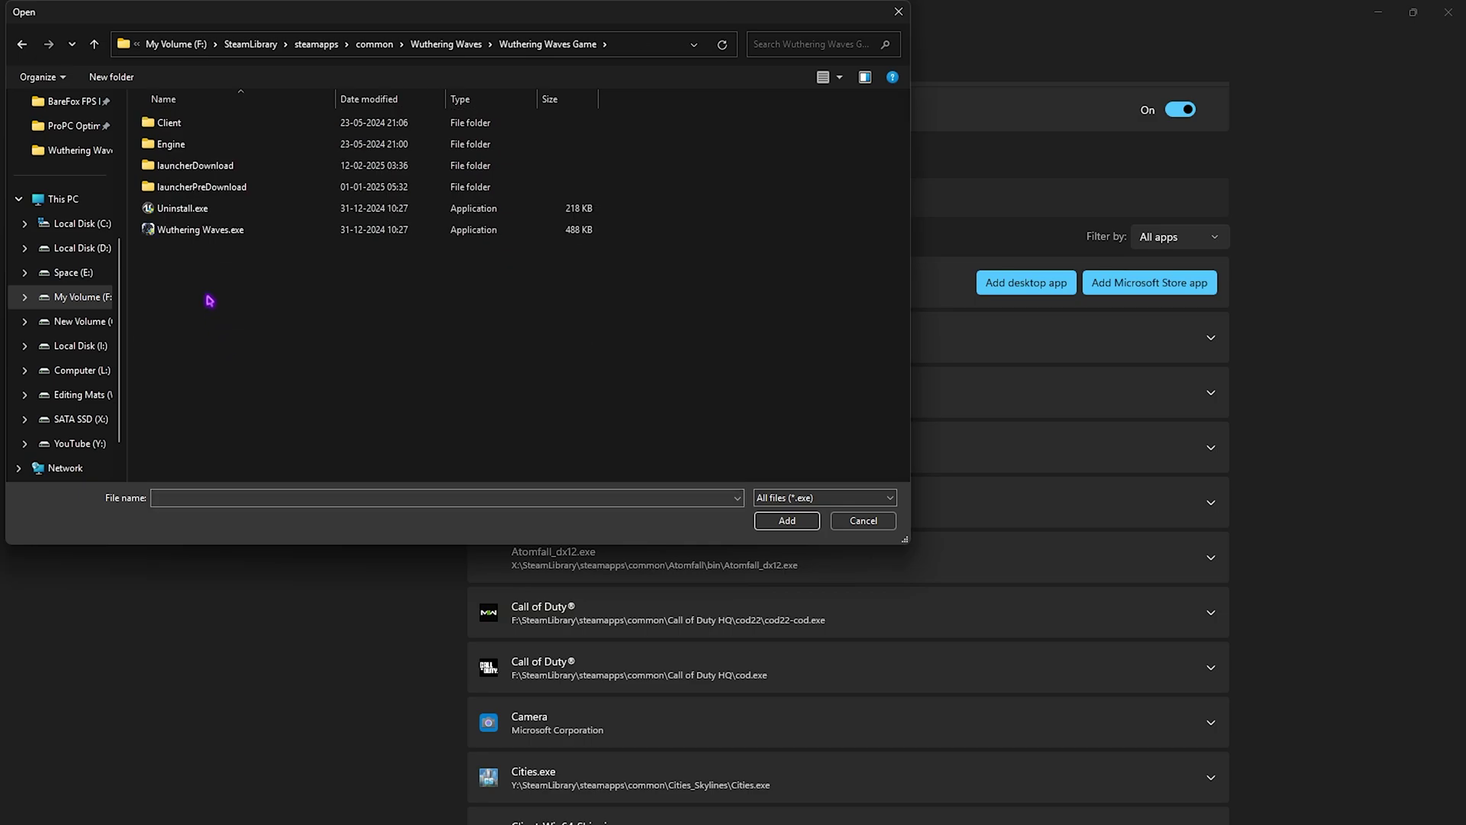
double_click(184, 124)
double_click(184, 123)
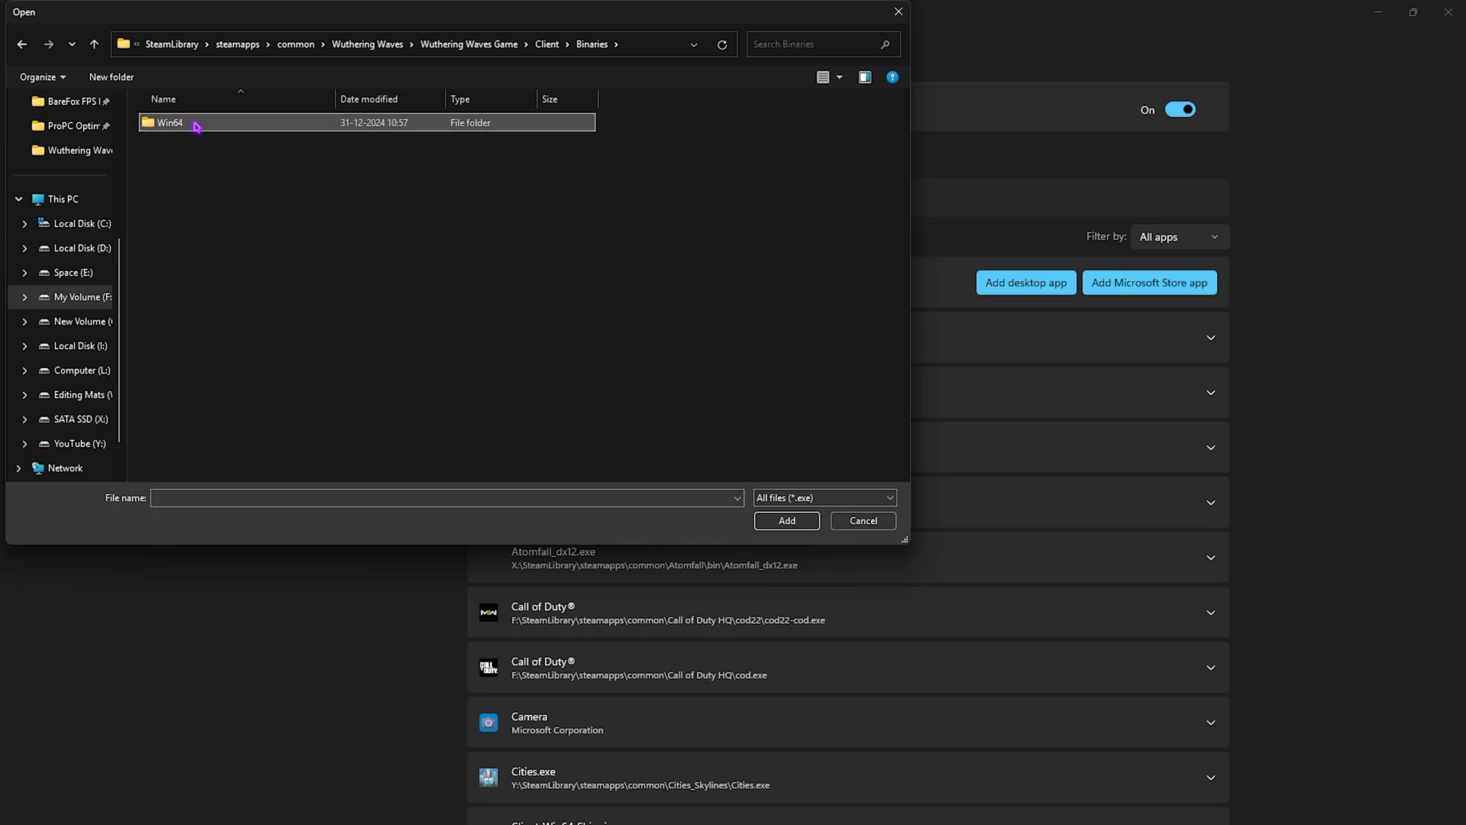
double_click(187, 123)
left_click(297, 291)
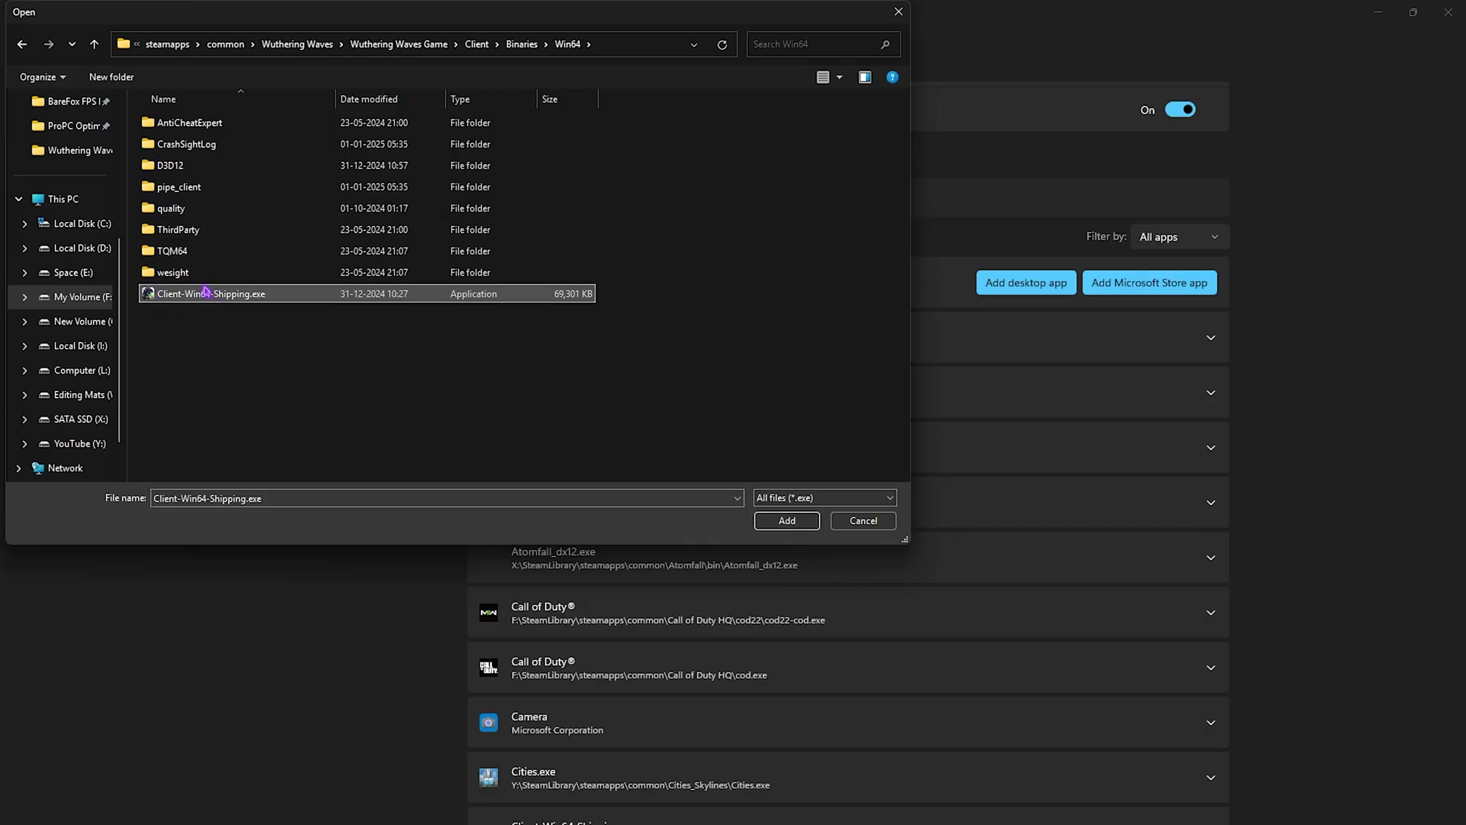
left_click(783, 520)
Set the GPU preference of the newly added Client-Win64-Shipping.exe entry to High Performance (NVIDIA GeForce RTX 2070 SUPER).
scroll(737, 504, "down", 15)
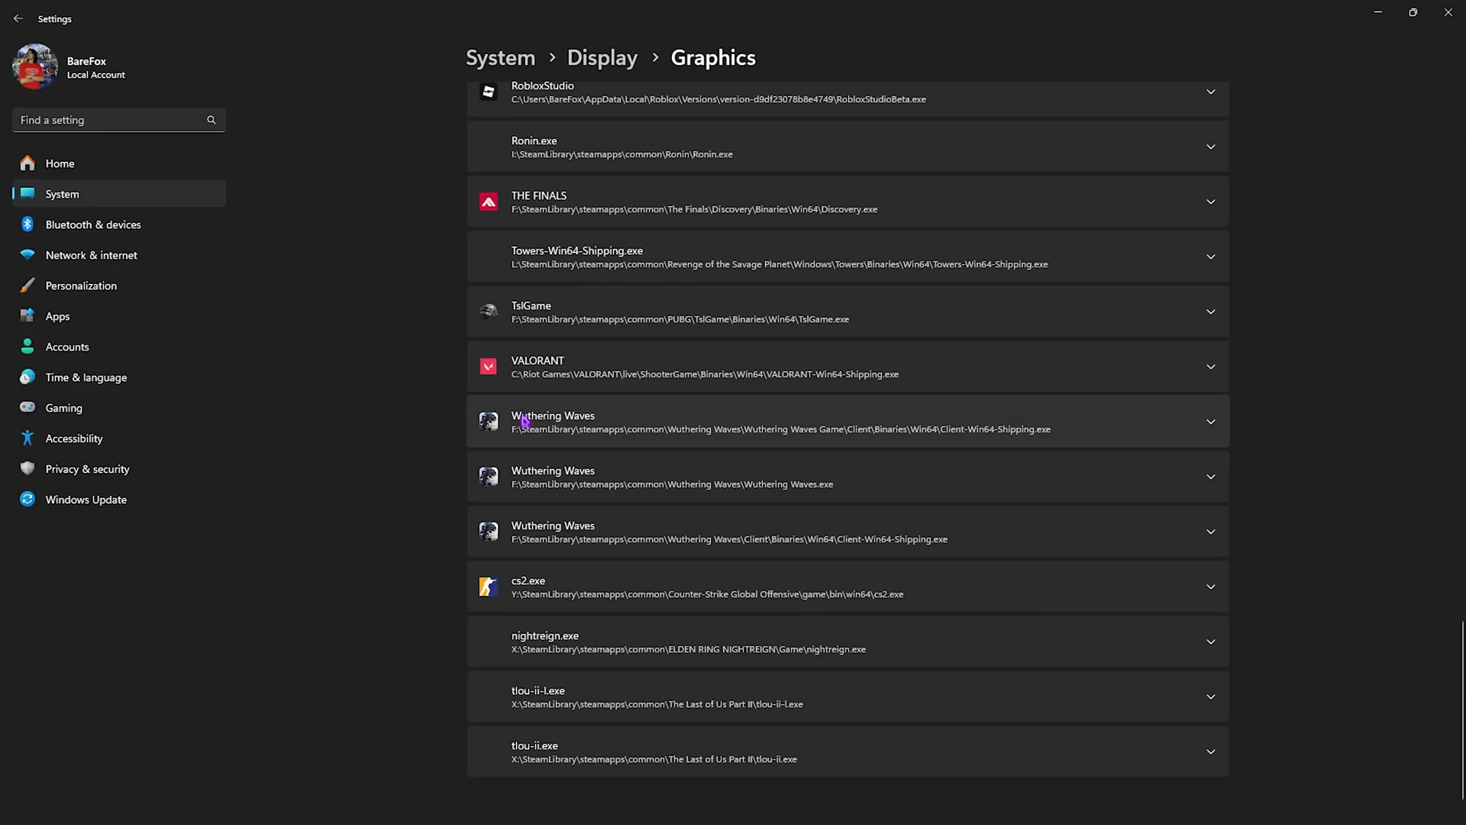
left_click(724, 434)
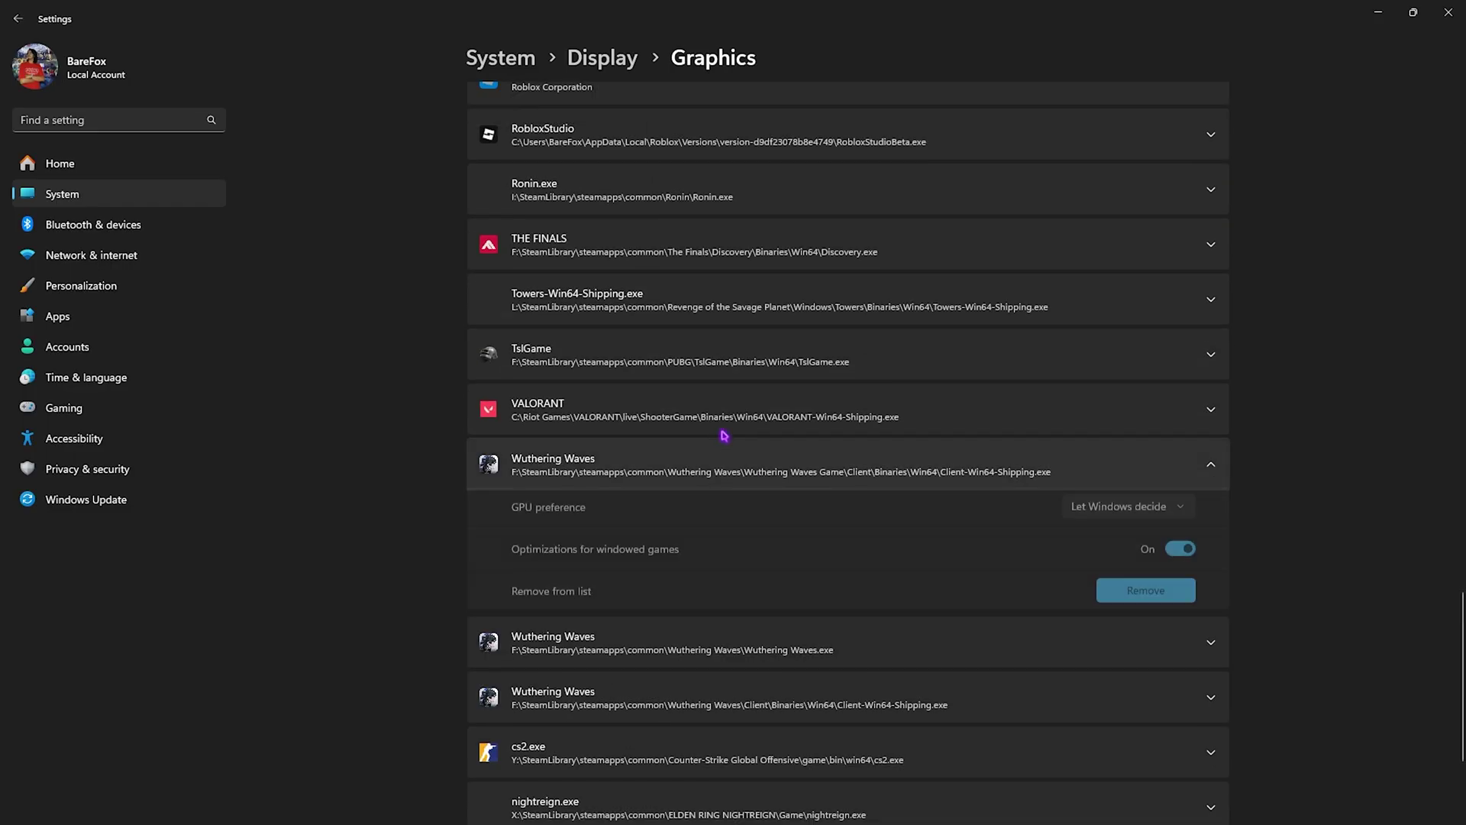
left_click(1077, 509)
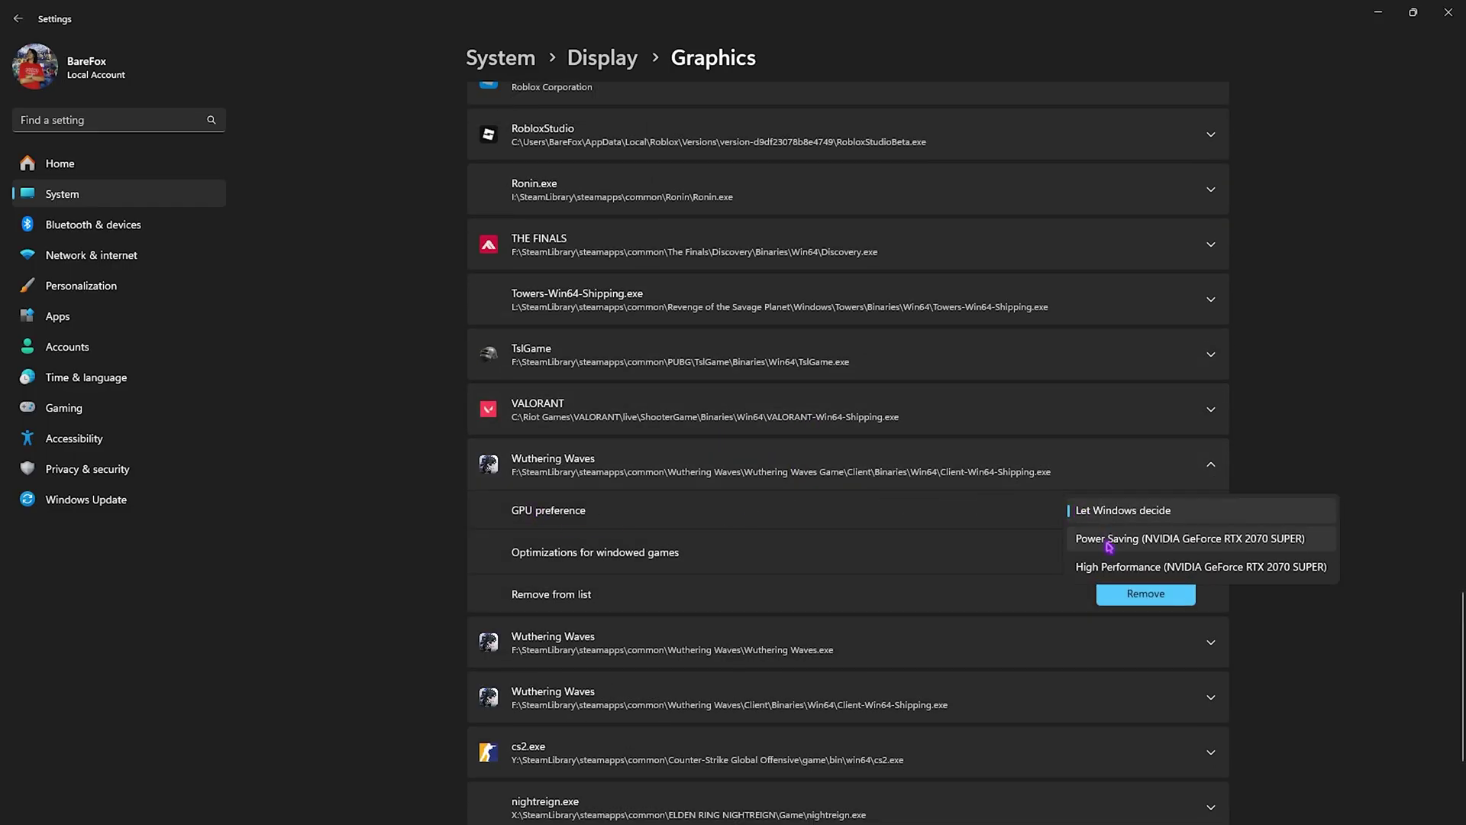
left_click(1107, 570)
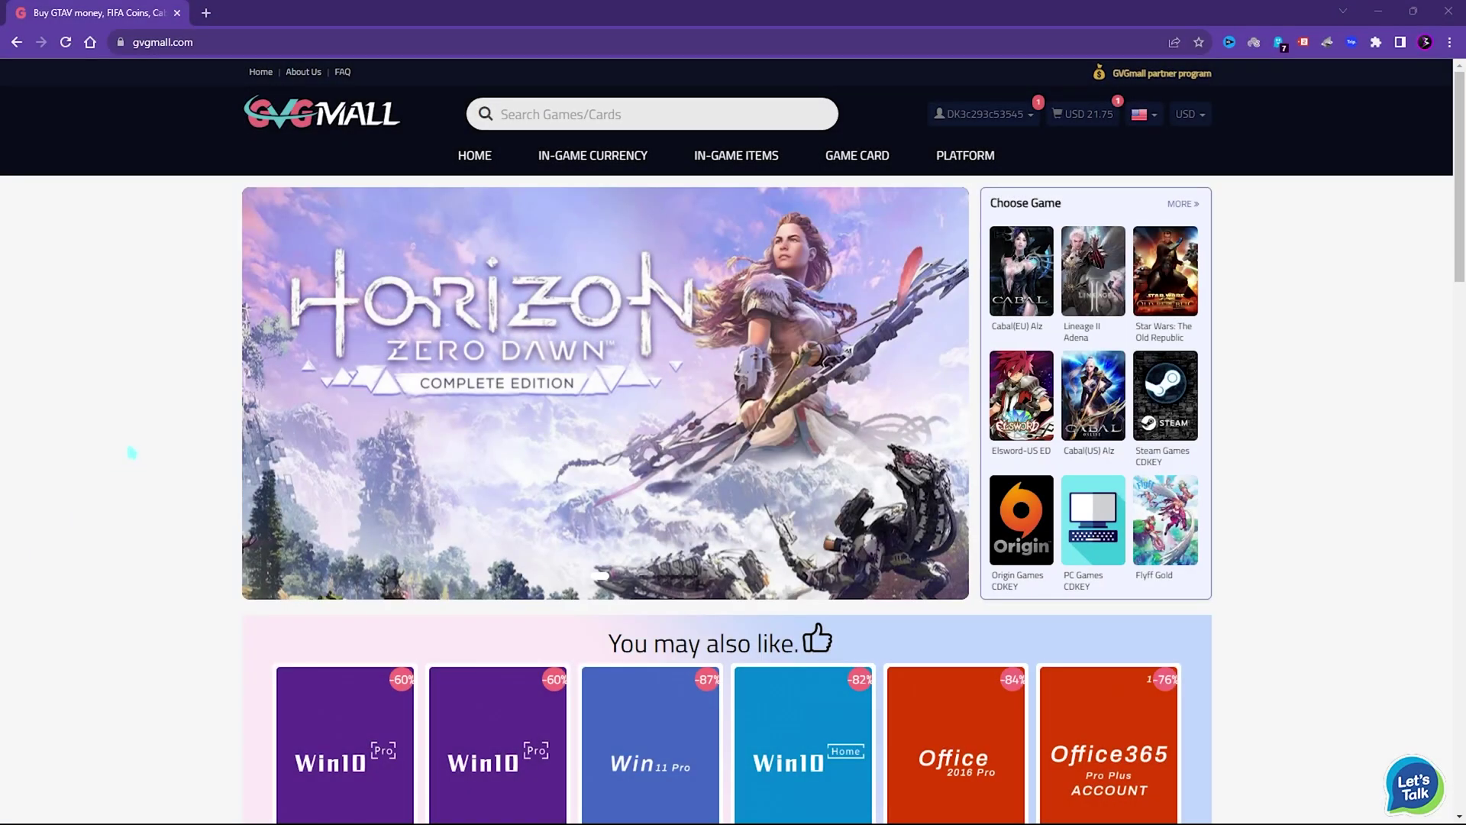
middle_click(117, 484)
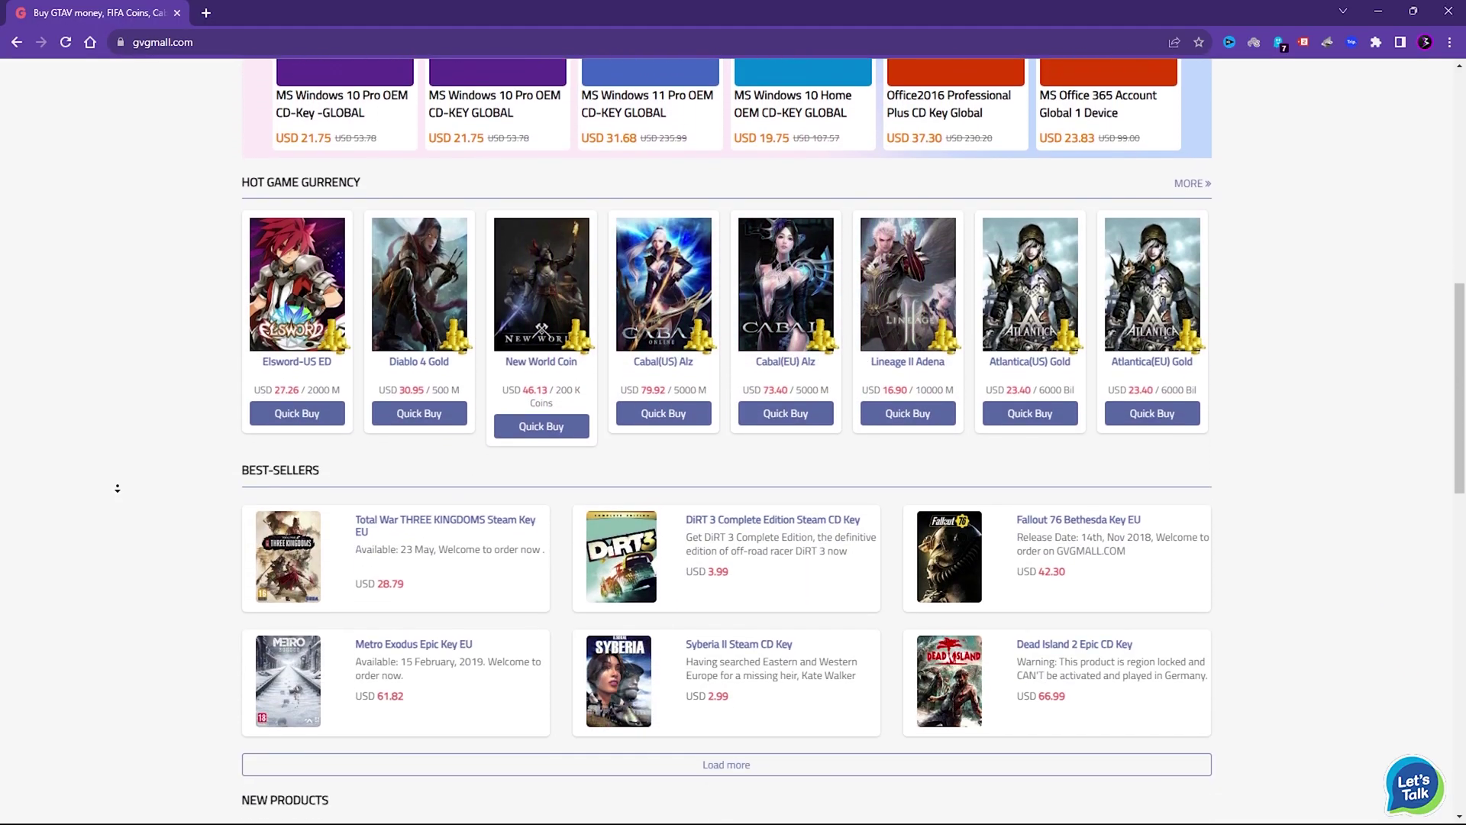
scroll(120, 491, "up", 6)
scroll(120, 491, "up", 5)
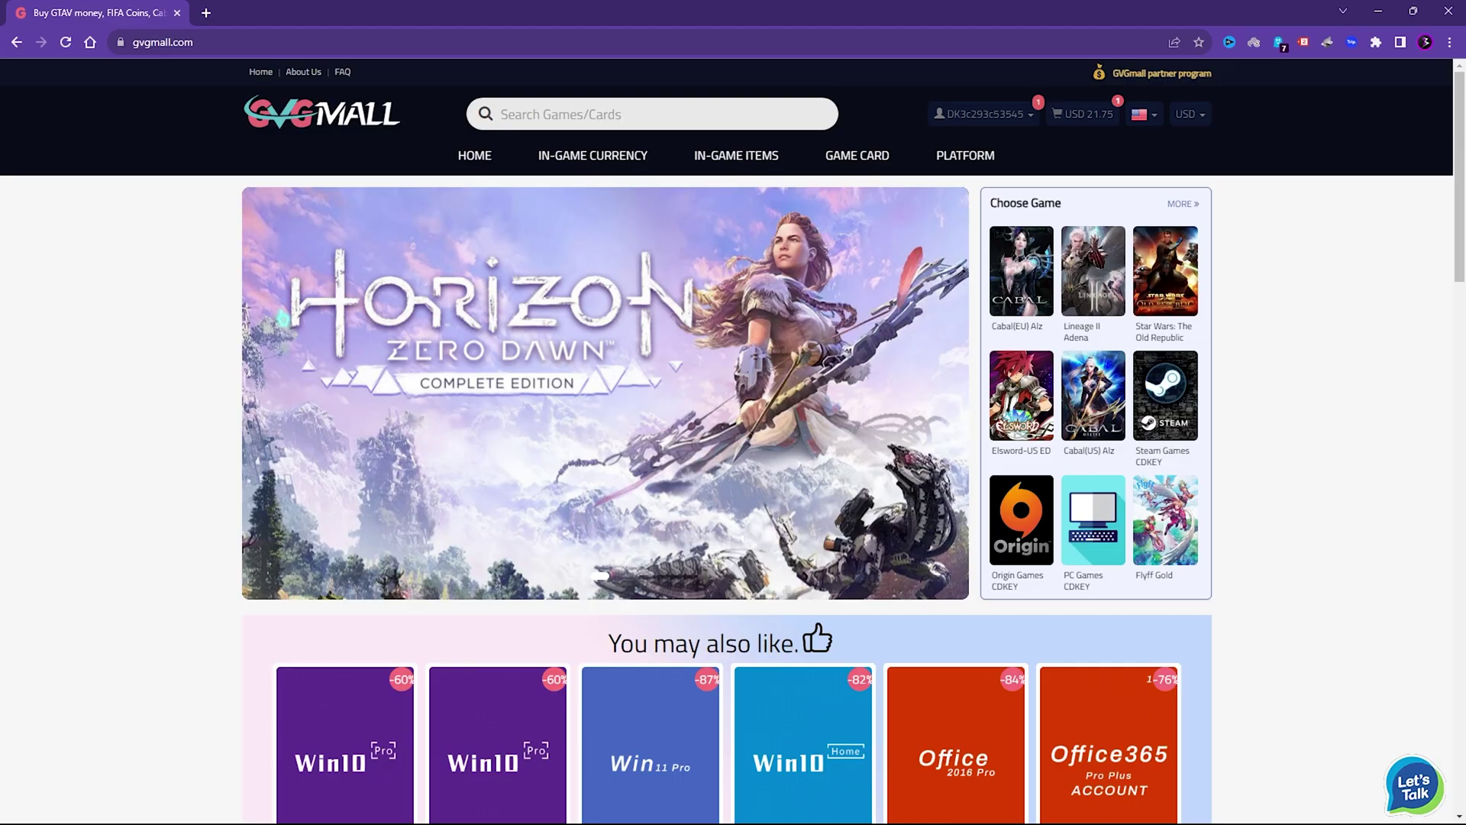
Browse the GVGMall storefront in Chrome, examining the game card and in-game currency categories and the recommended Windows and Office offers.
mouse_move(857, 155)
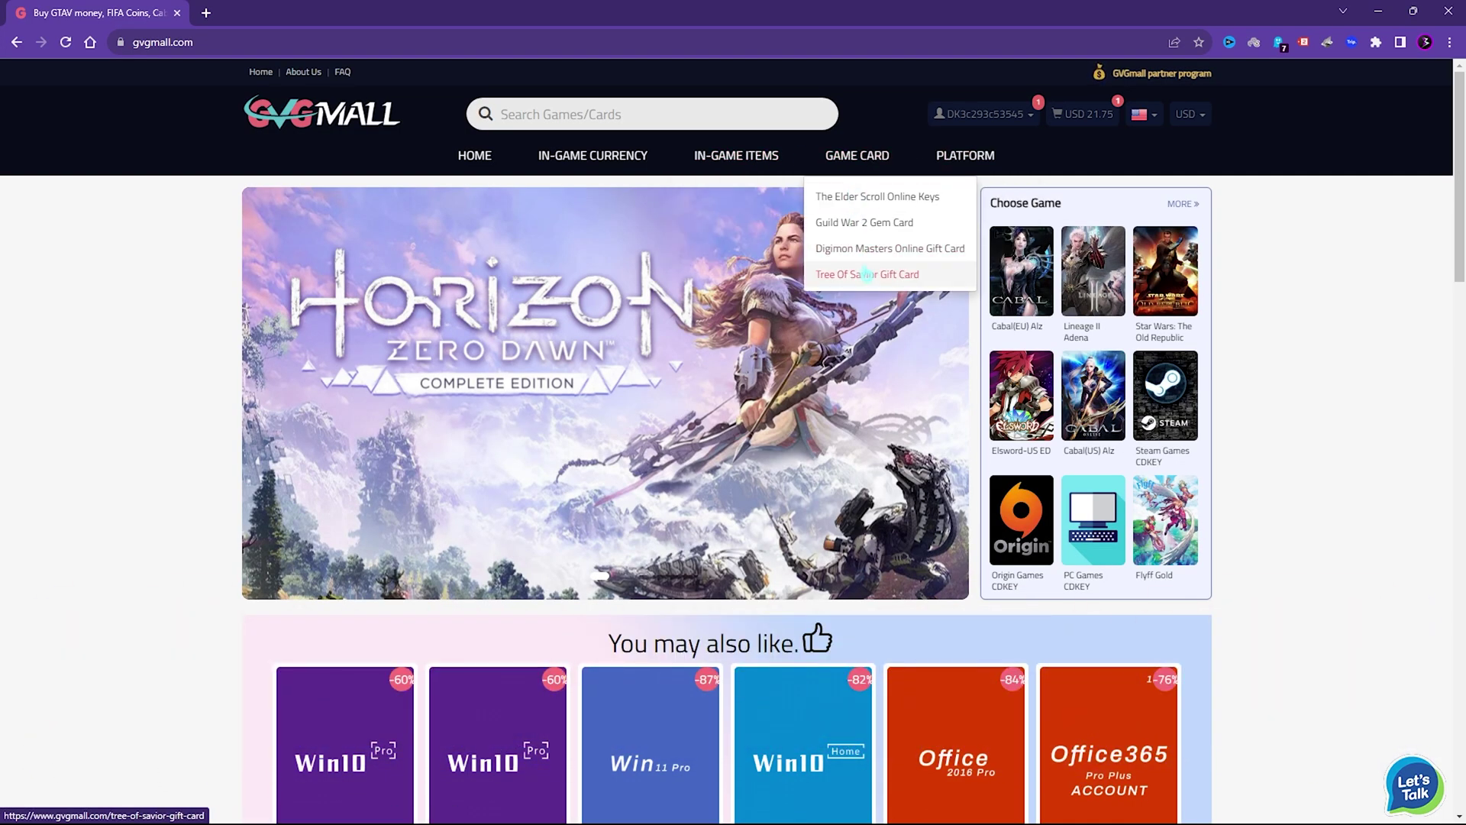
mouse_move(593, 155)
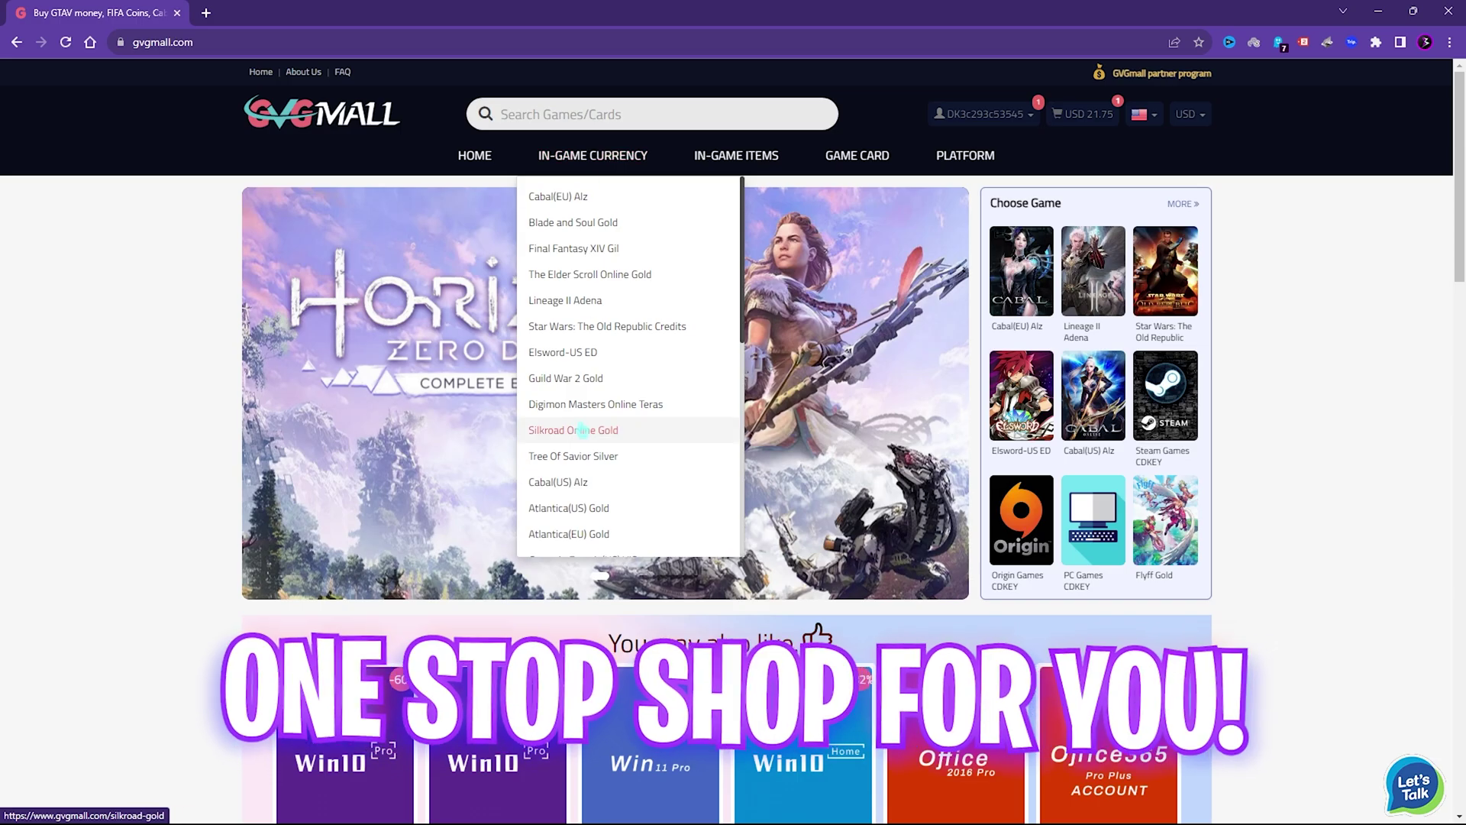
scroll(592, 435, "down", 5)
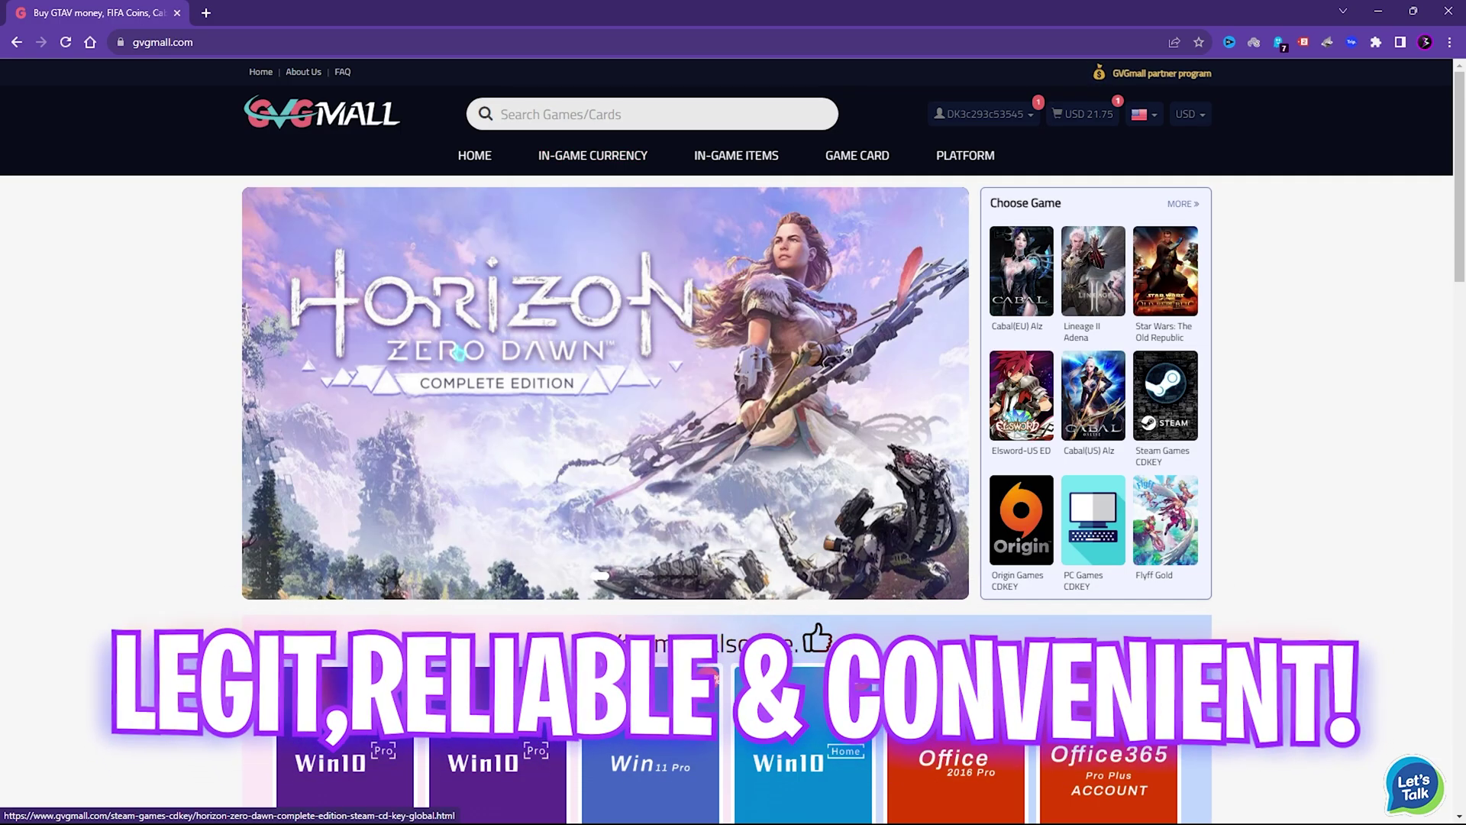
scroll(108, 405, "down", 2)
scroll(108, 419, "up", 2)
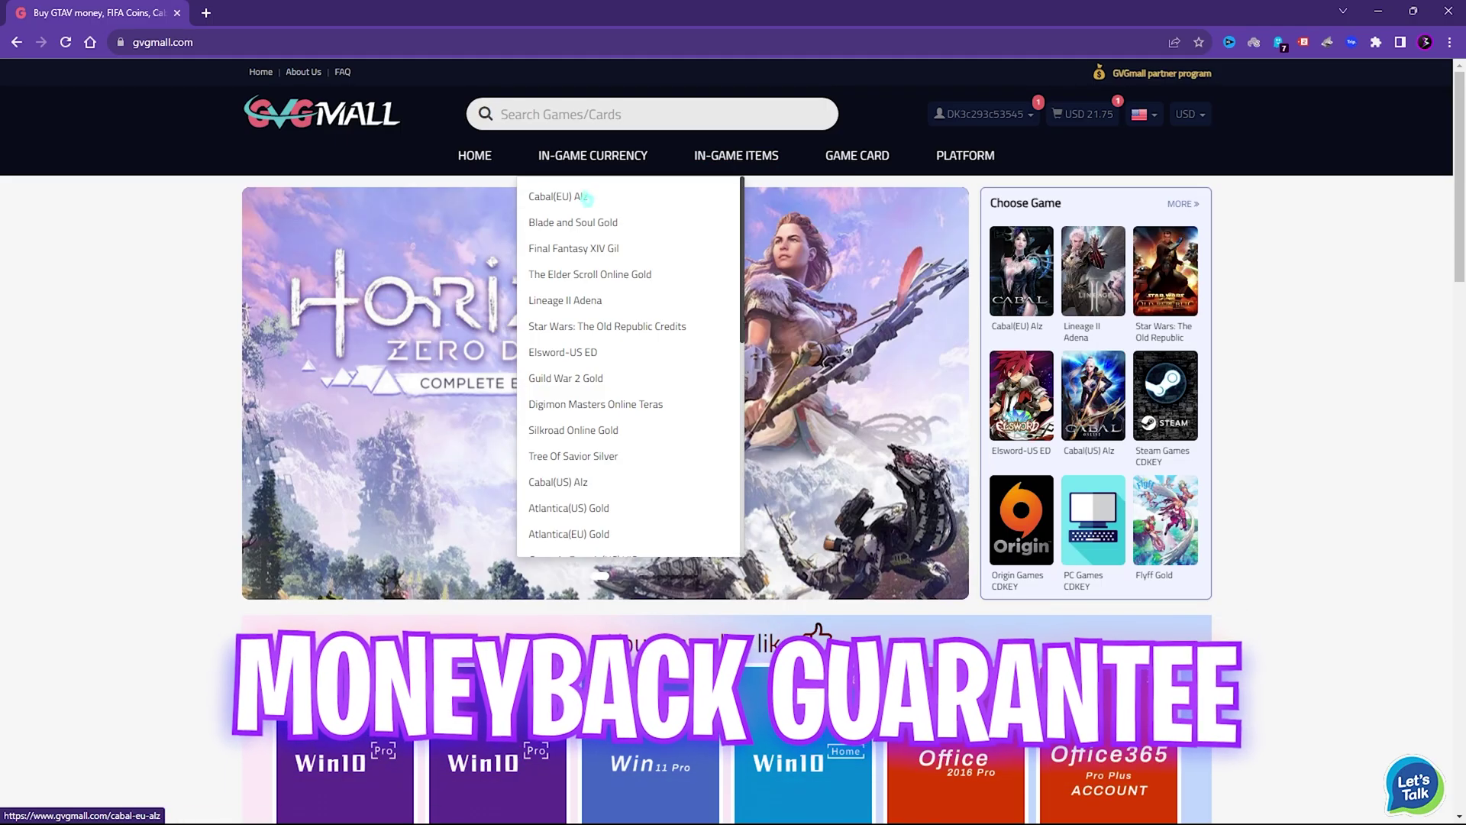
scroll(603, 412, "down", 5)
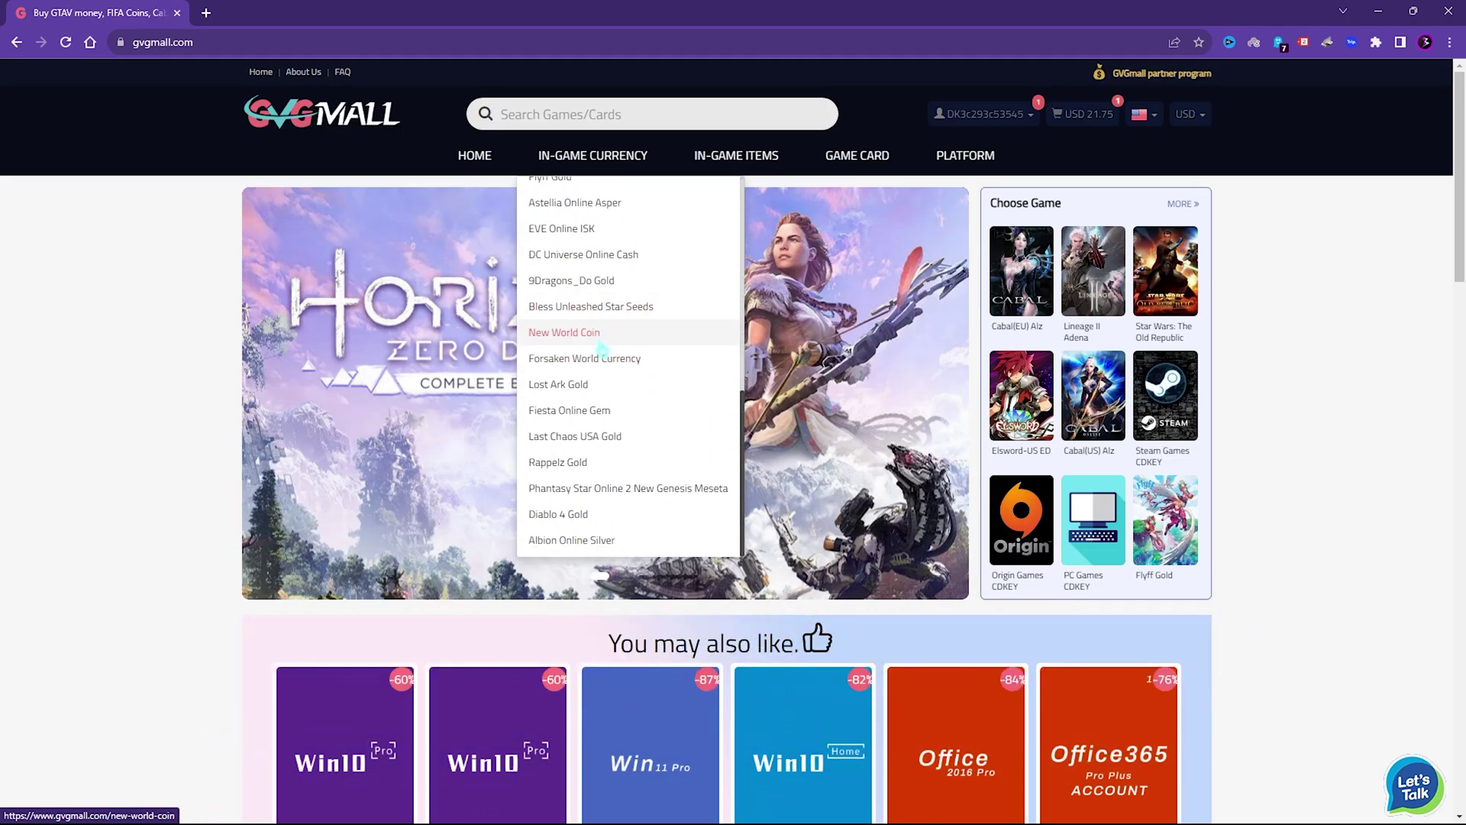
scroll(577, 517, "down", 4)
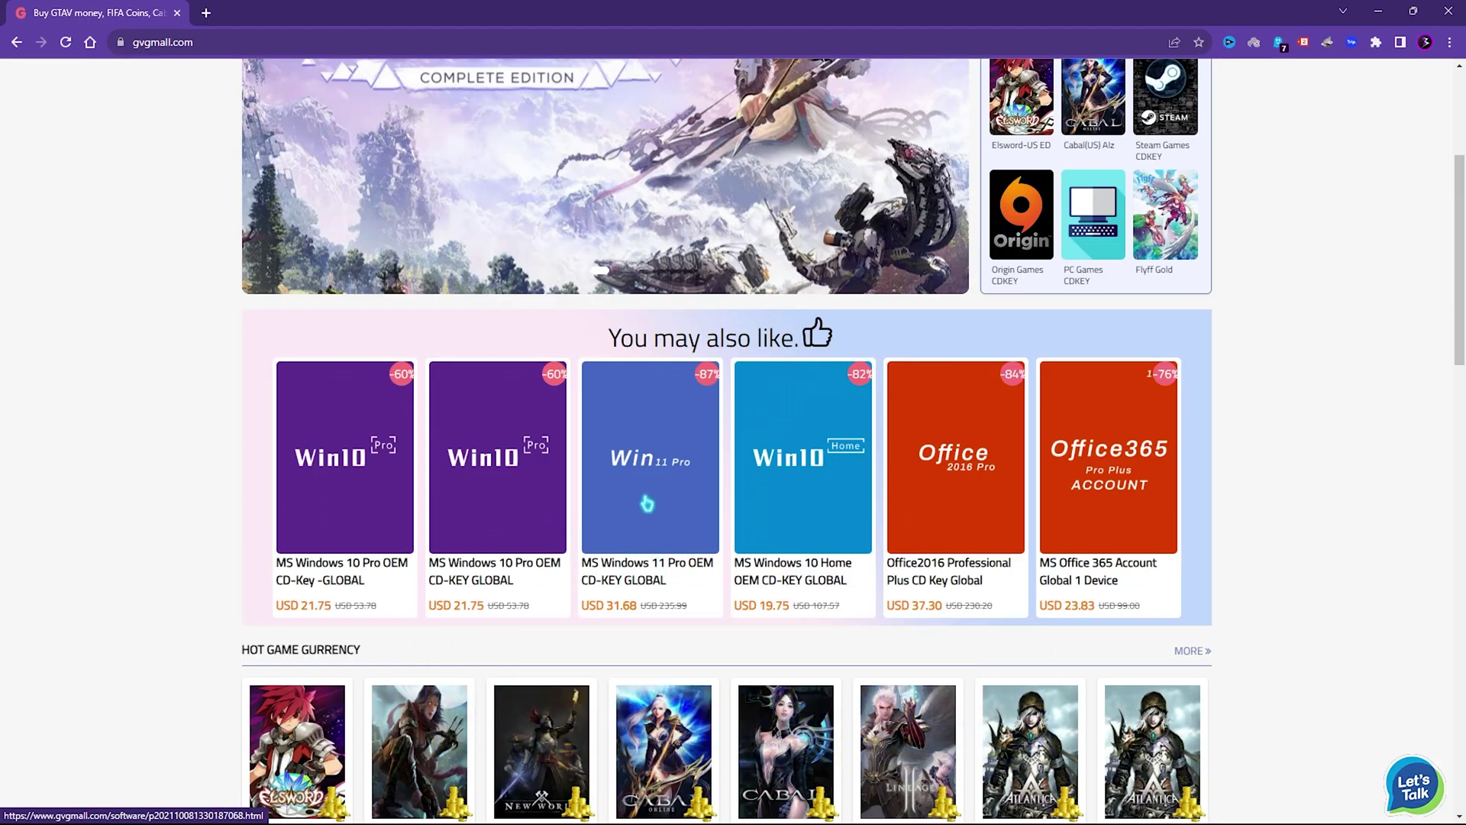
scroll(210, 631, "up", 1)
scroll(211, 621, "down", 1)
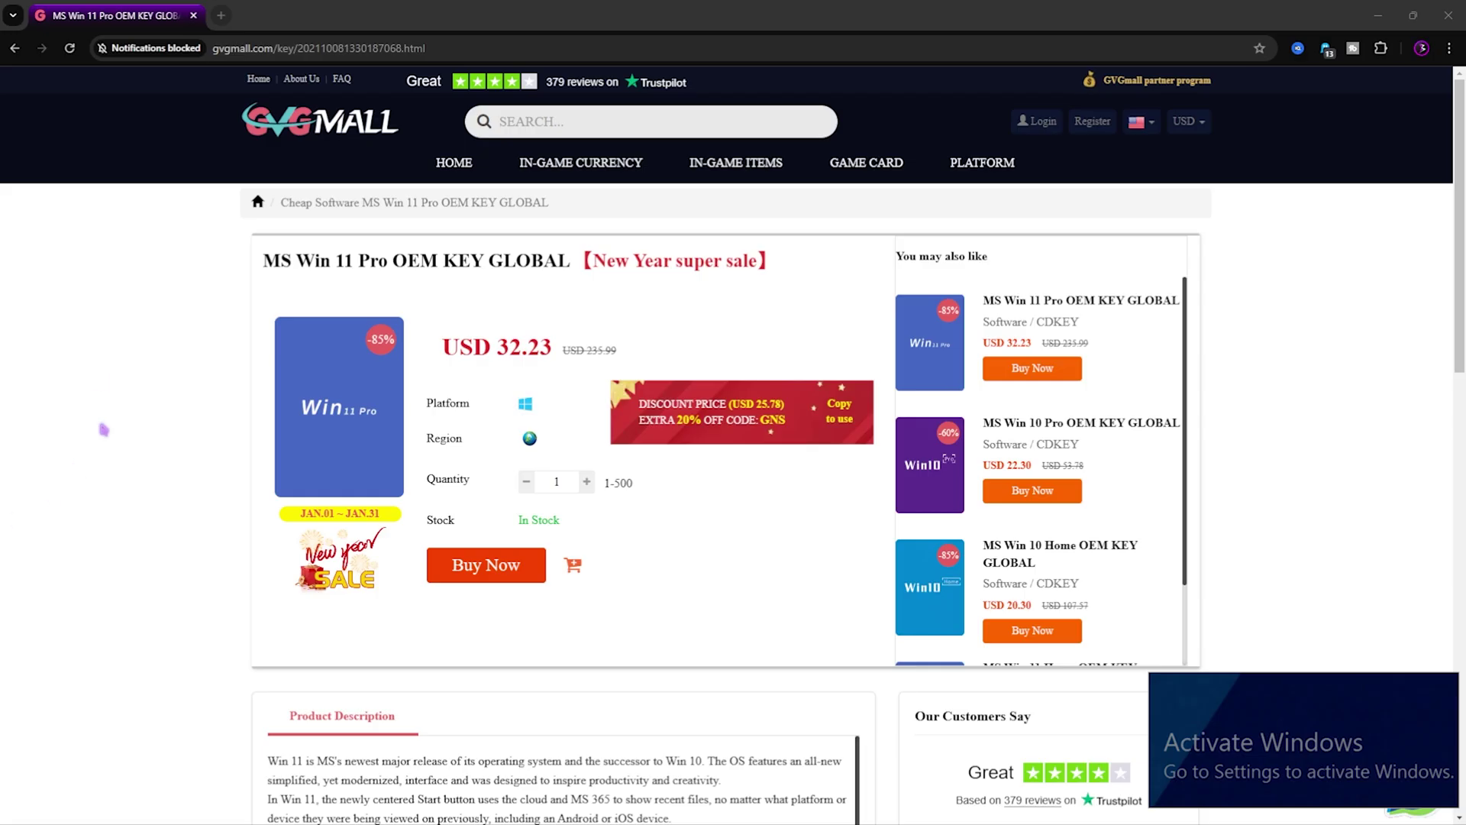
Examine the MS Win 11 Pro OEM KEY GLOBAL product page, including its sale title, price, discount offer and description.
left_click_drag(263, 260, 760, 261)
left_click(628, 262)
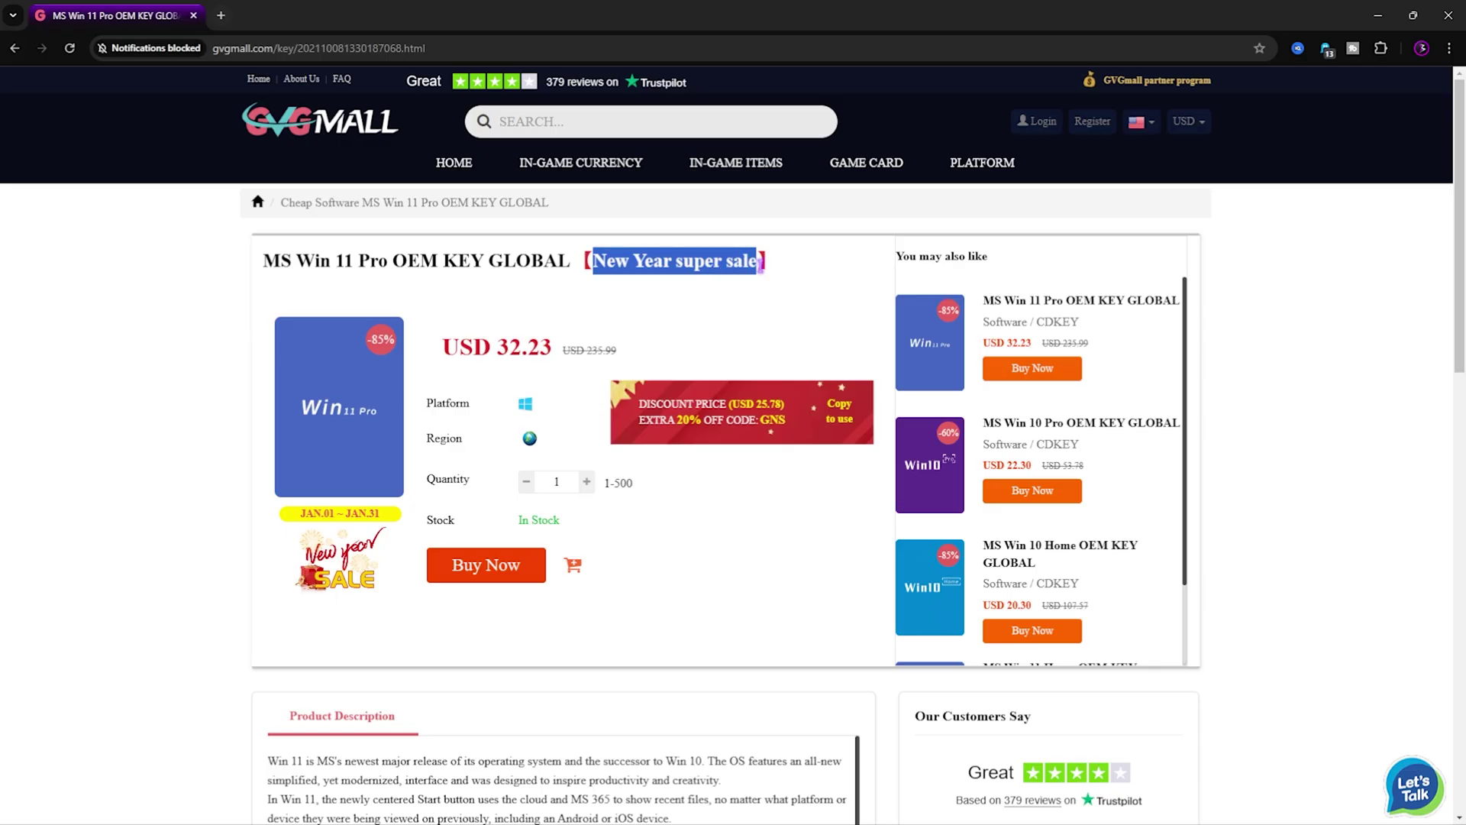
left_click(459, 316)
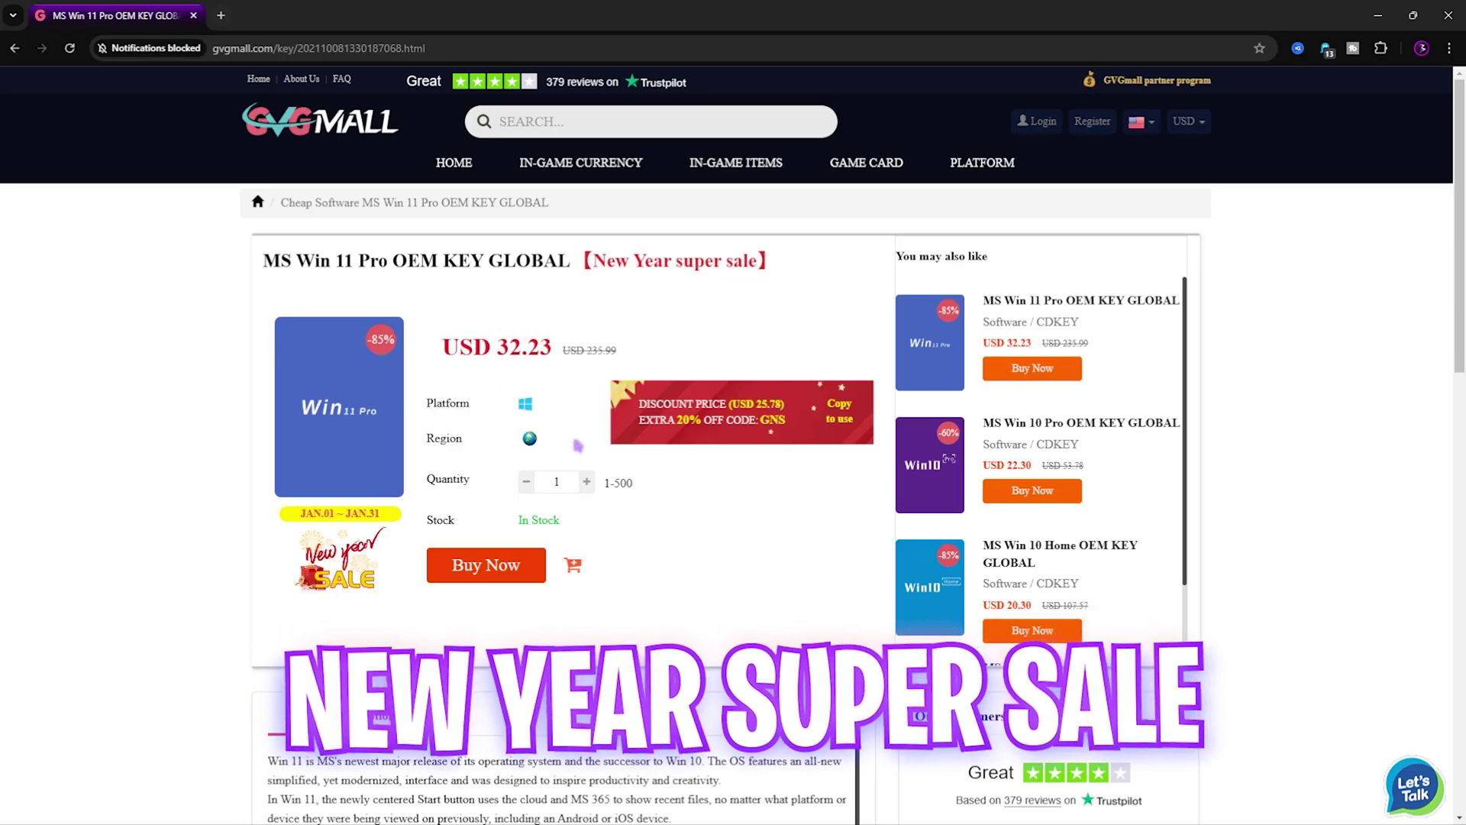
scroll(489, 458, "down", 3)
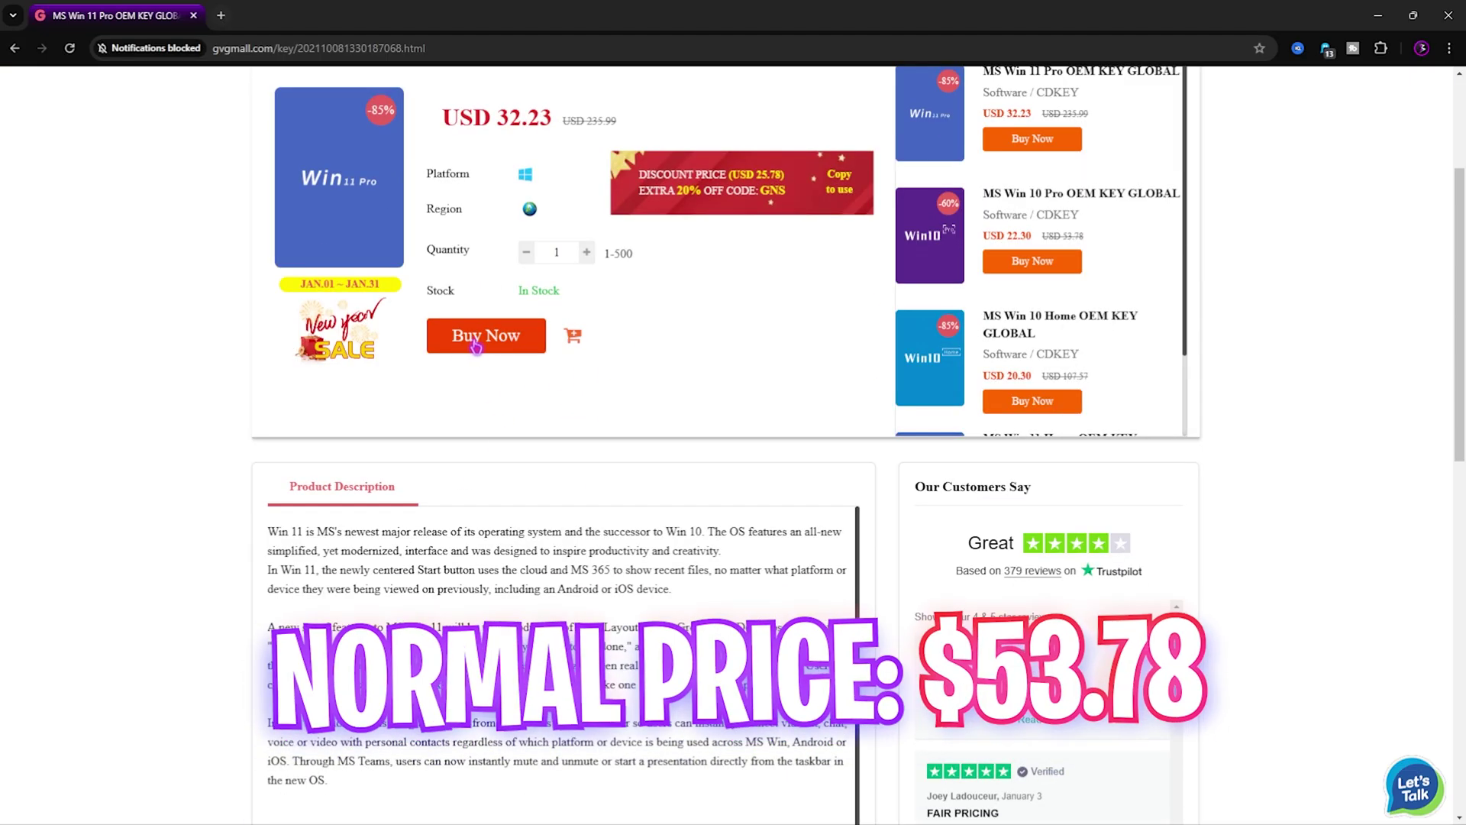
scroll(525, 346, "up", 3)
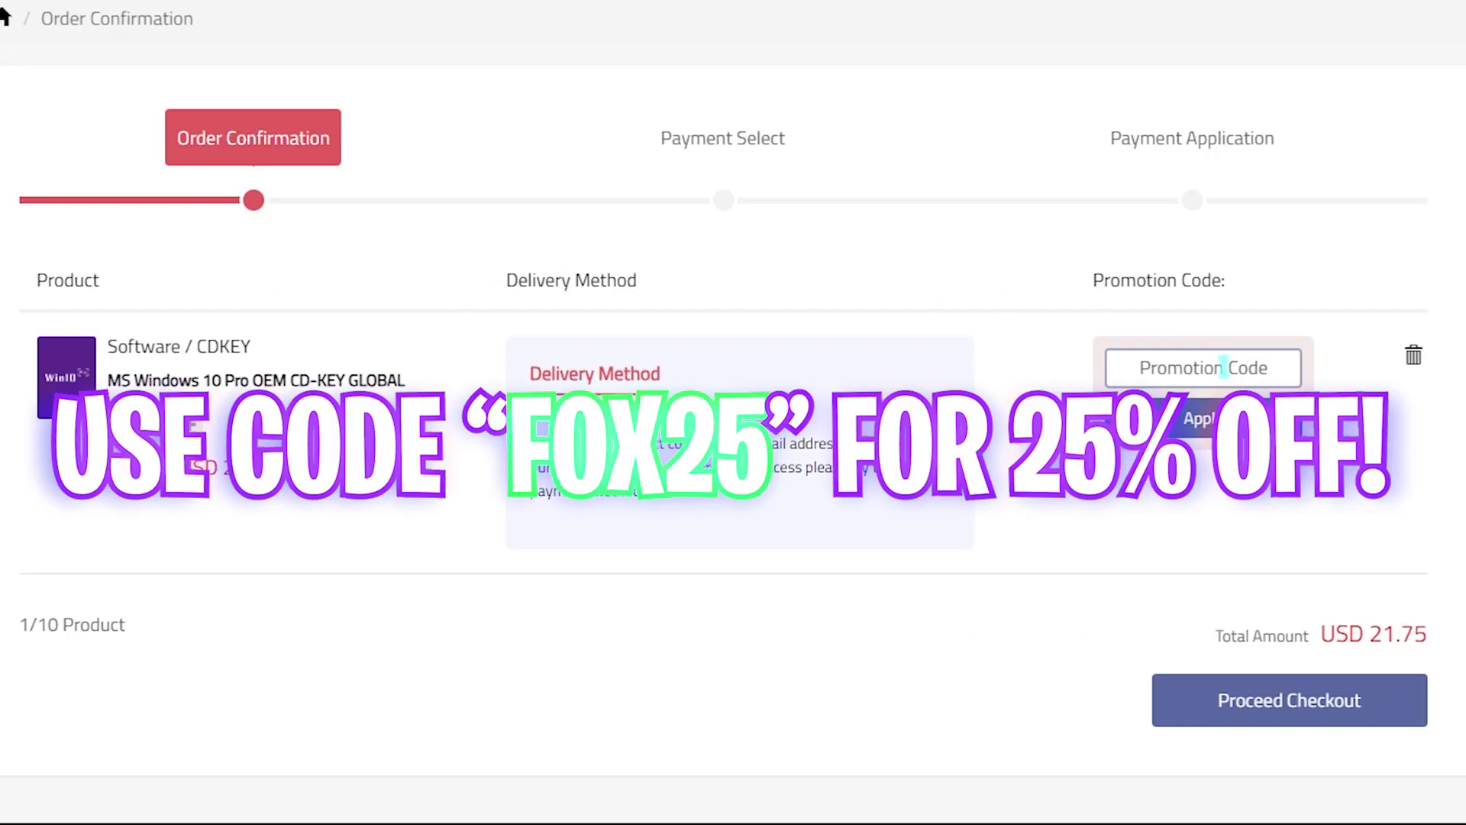
Apply the promotion code FOX25 to the MS Windows 10 Pro OEM CD-KEY GLOBAL order and check its total amount.
left_click(1223, 367)
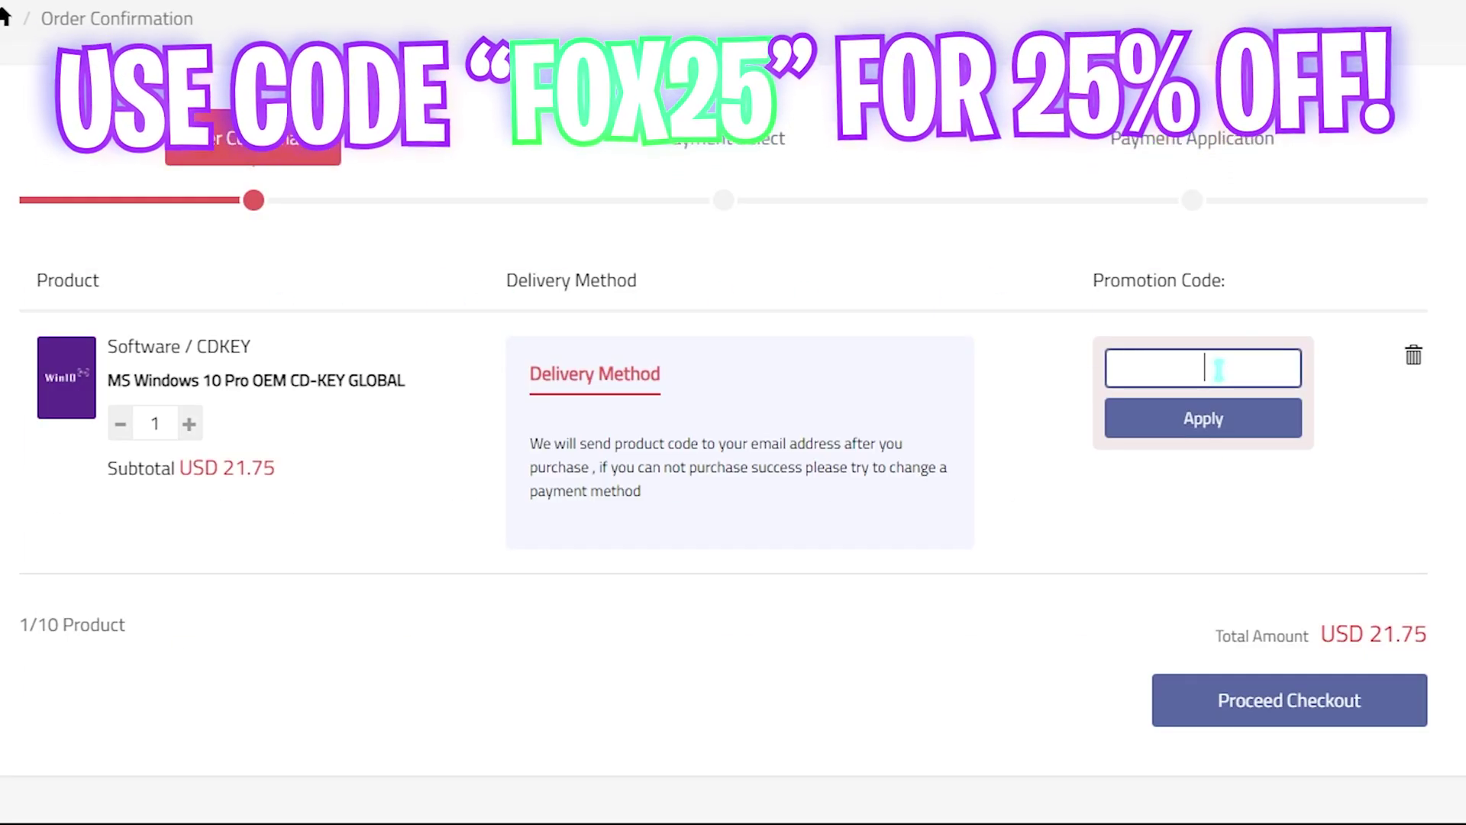
type("FOX25")
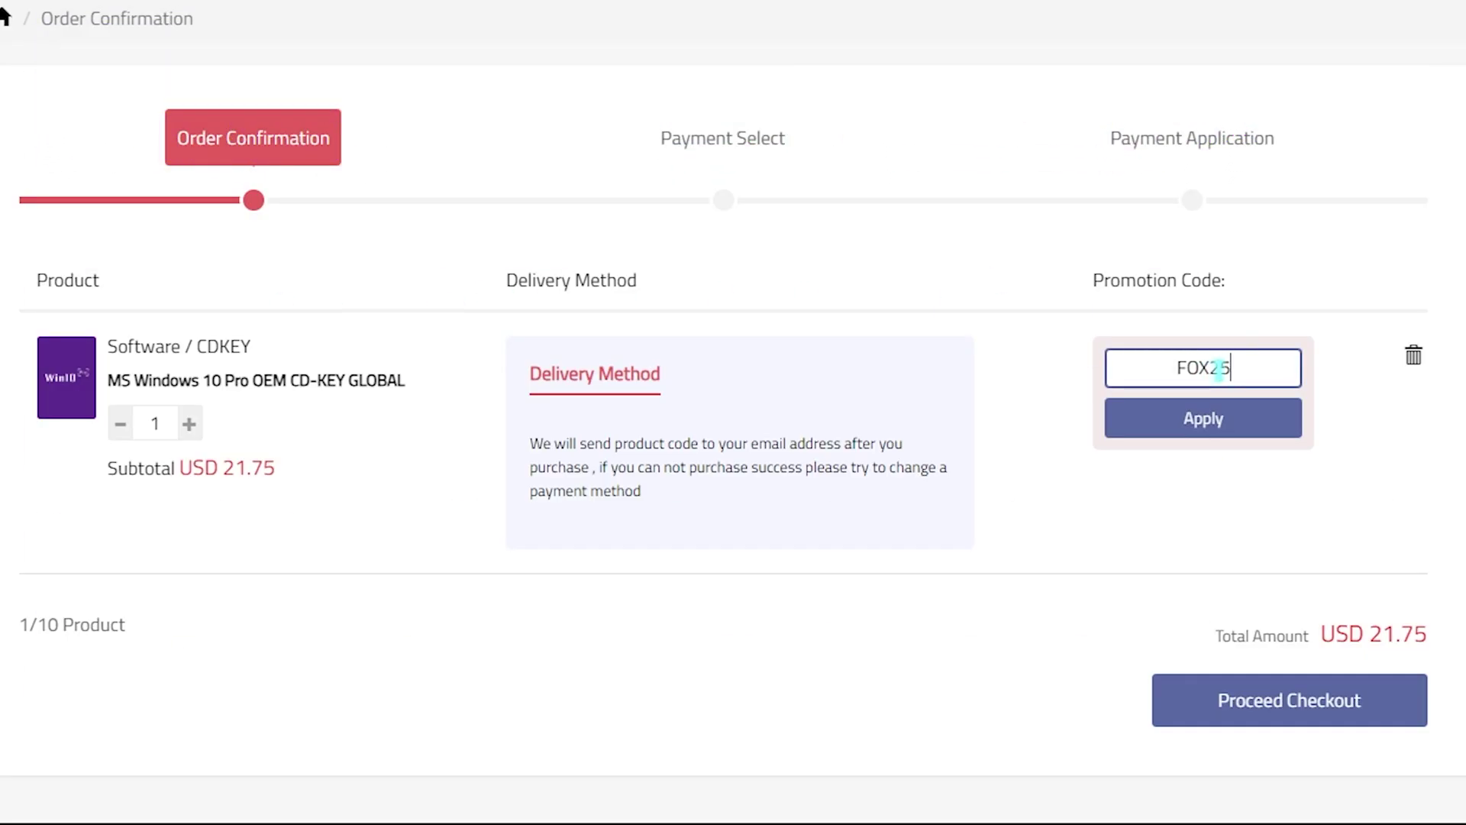
left_click_drag(1247, 376, 1123, 371)
left_click(1169, 420)
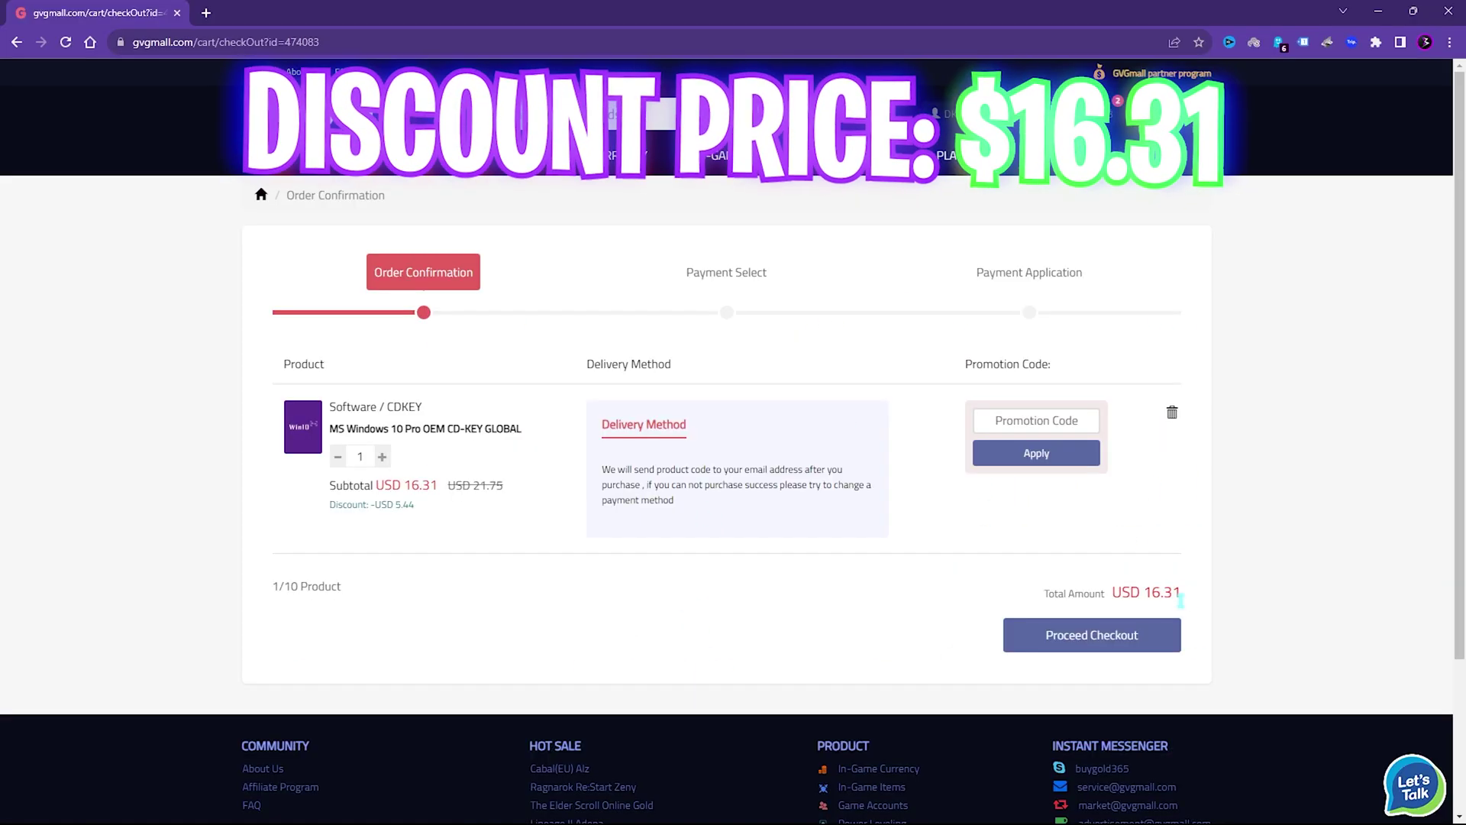
left_click_drag(1180, 599, 665, 562)
left_click(654, 557)
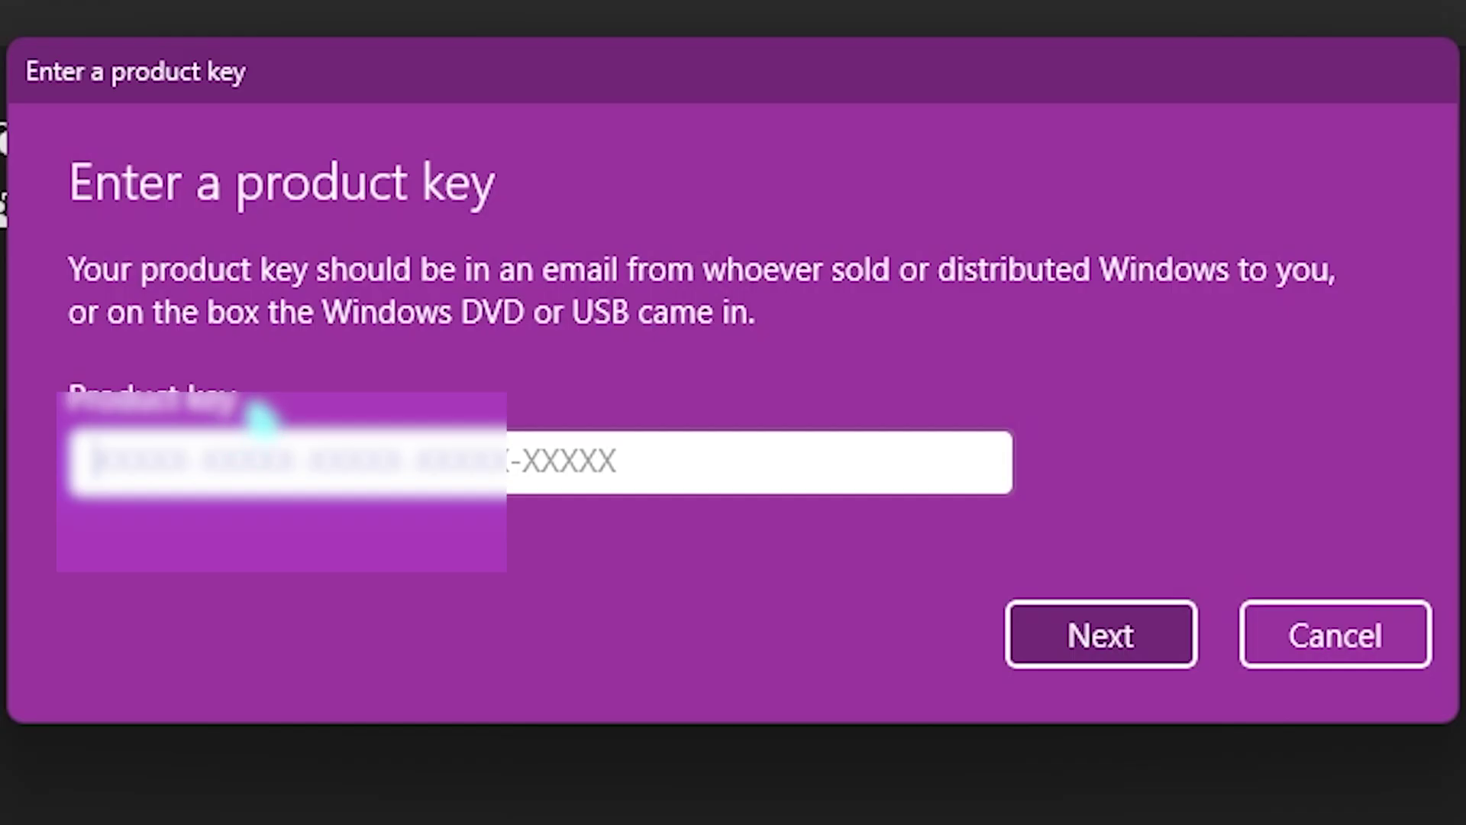
Paste the Windows product key into the Enter a product key dialog and view the activation state details in Windows Settings.
key("ctrl+v")
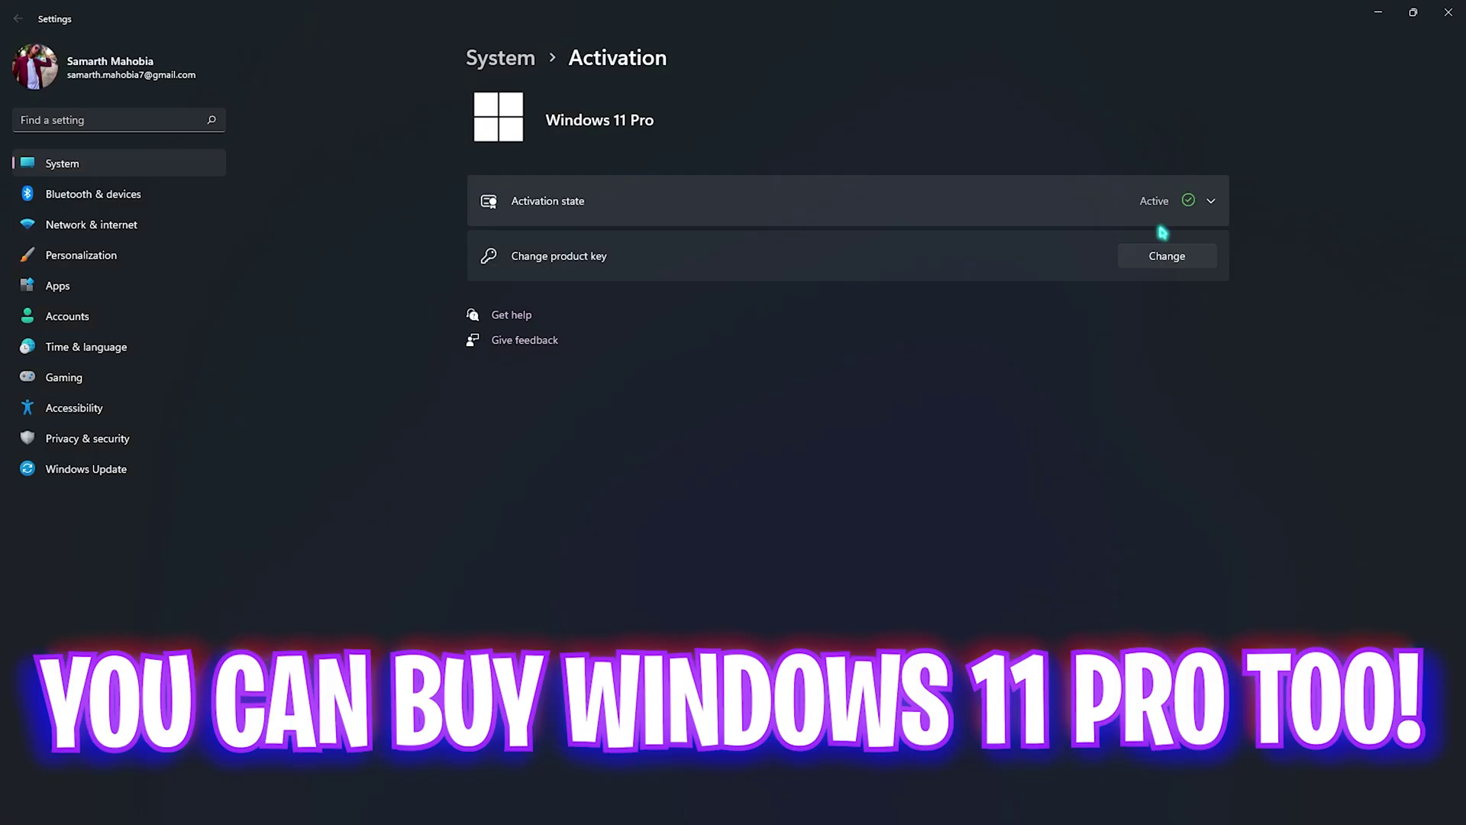
left_click(1205, 203)
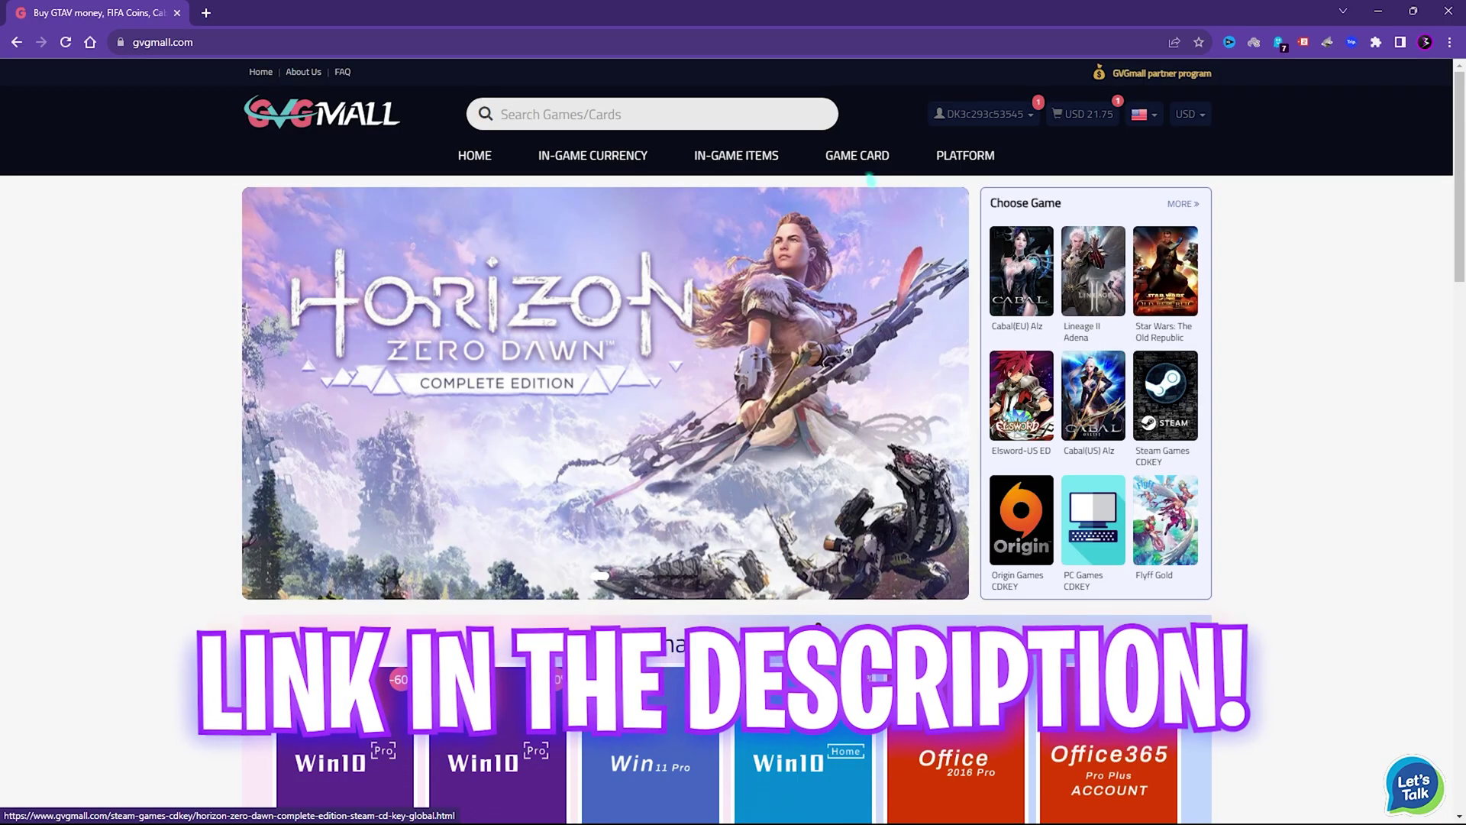
mouse_move(588, 166)
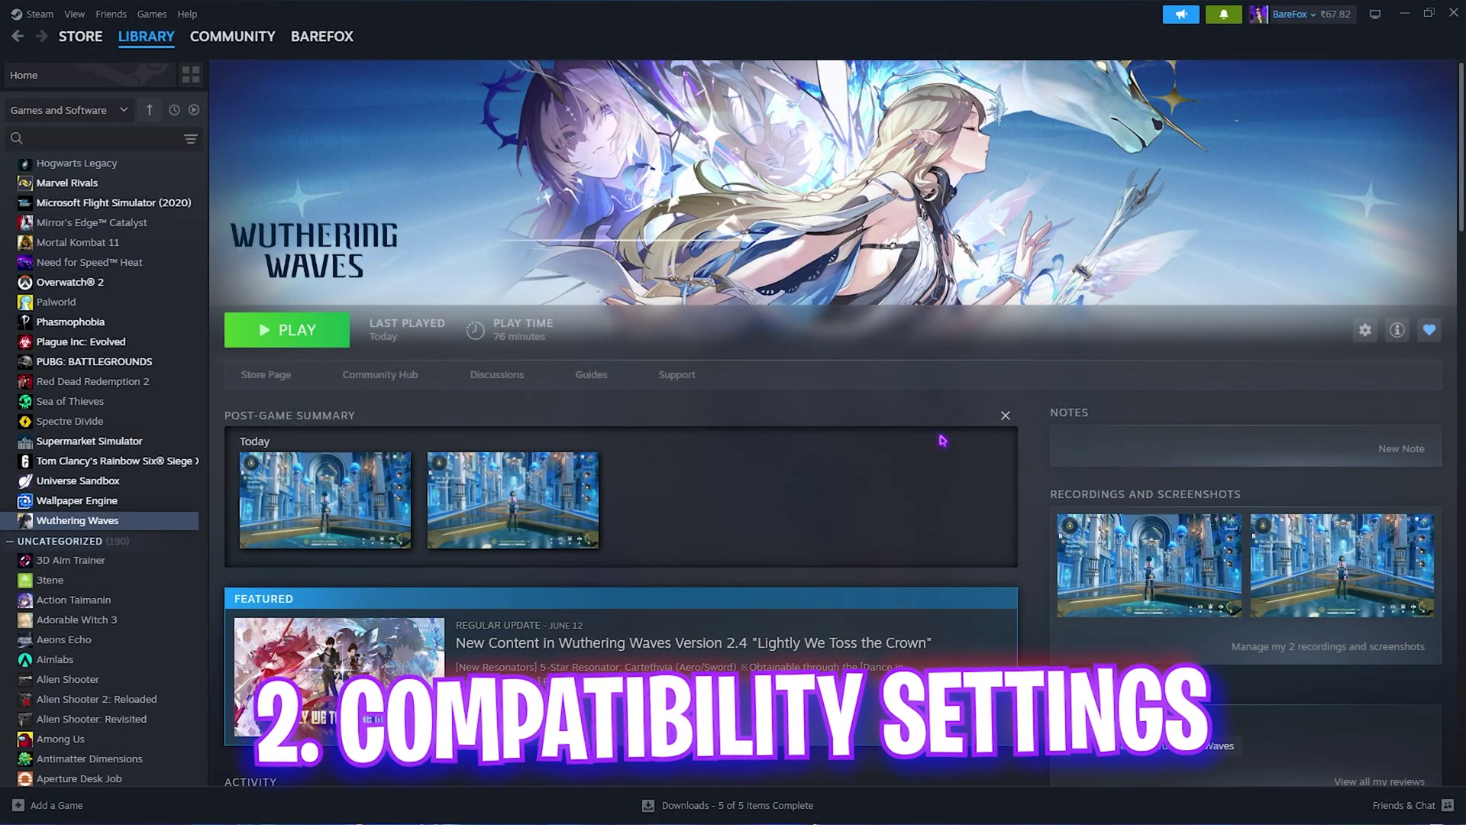
Browse the local files of Wuthering Waves from the Steam library and go to Wuthering Waves Game\Client\Binaries\Win64.
right_click(171, 522)
mouse_move(243, 612)
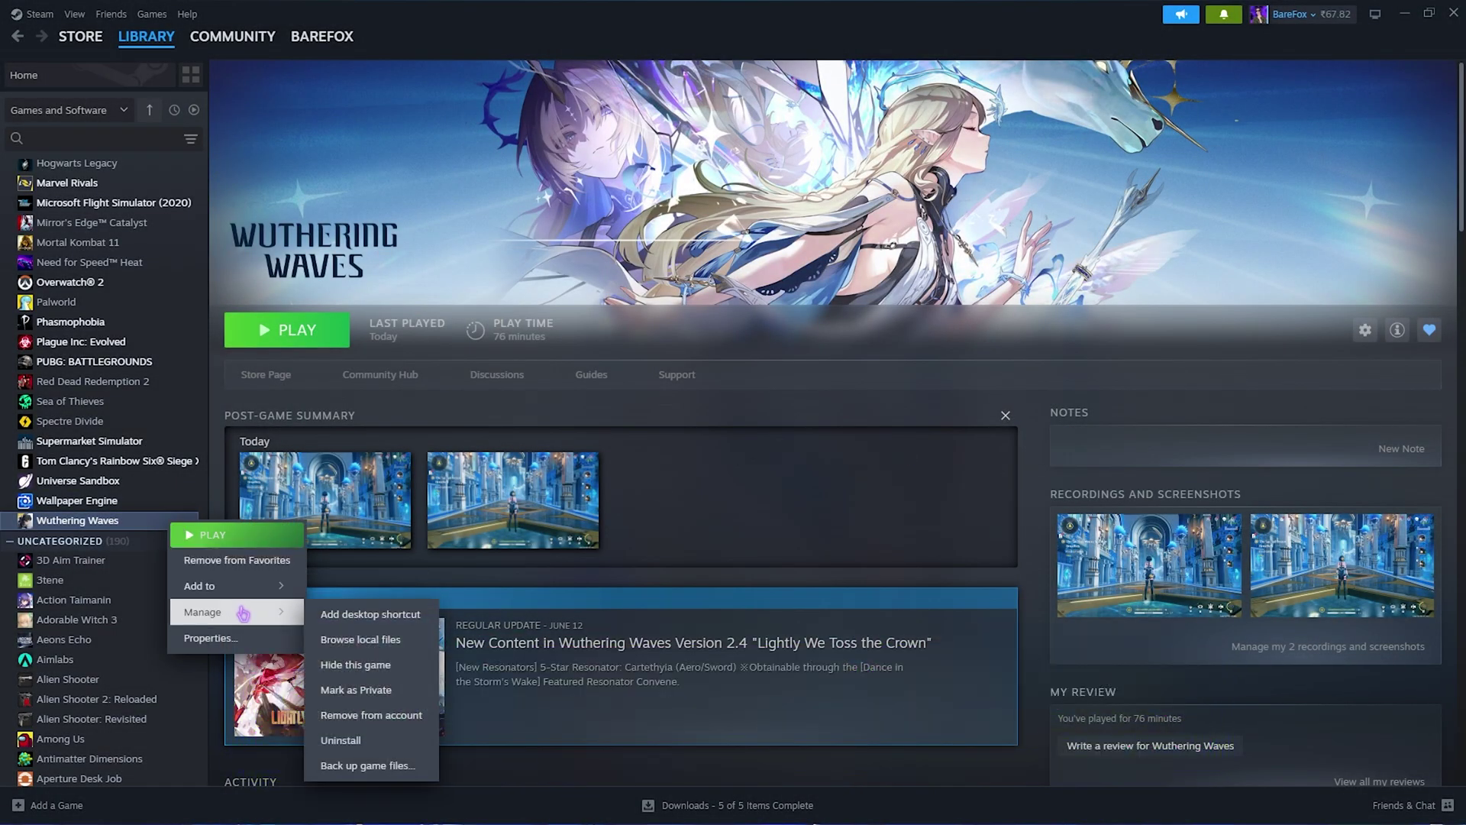
left_click(355, 640)
key("super+Up")
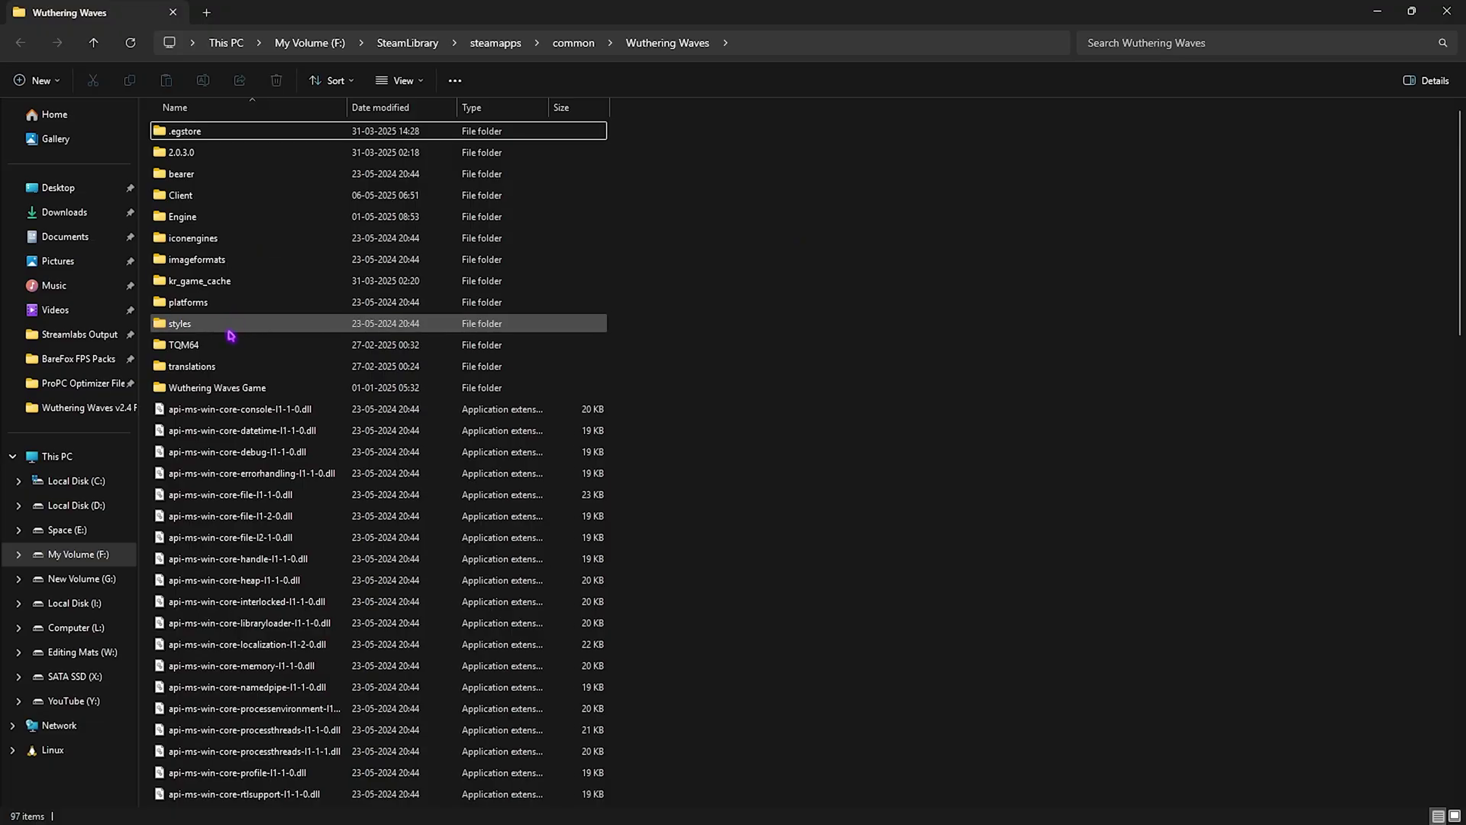
double_click(231, 388)
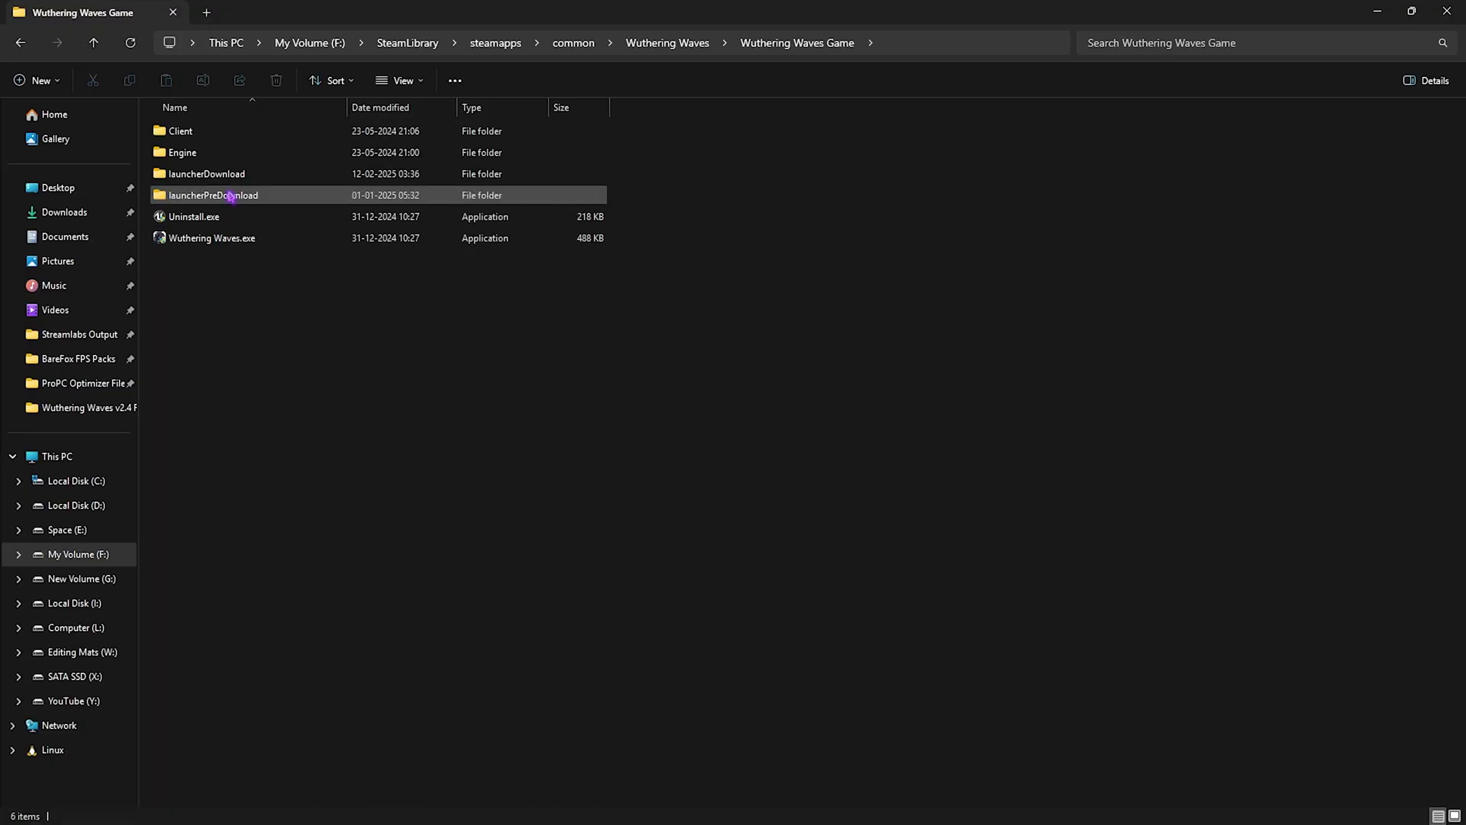
double_click(222, 131)
double_click(222, 132)
double_click(224, 132)
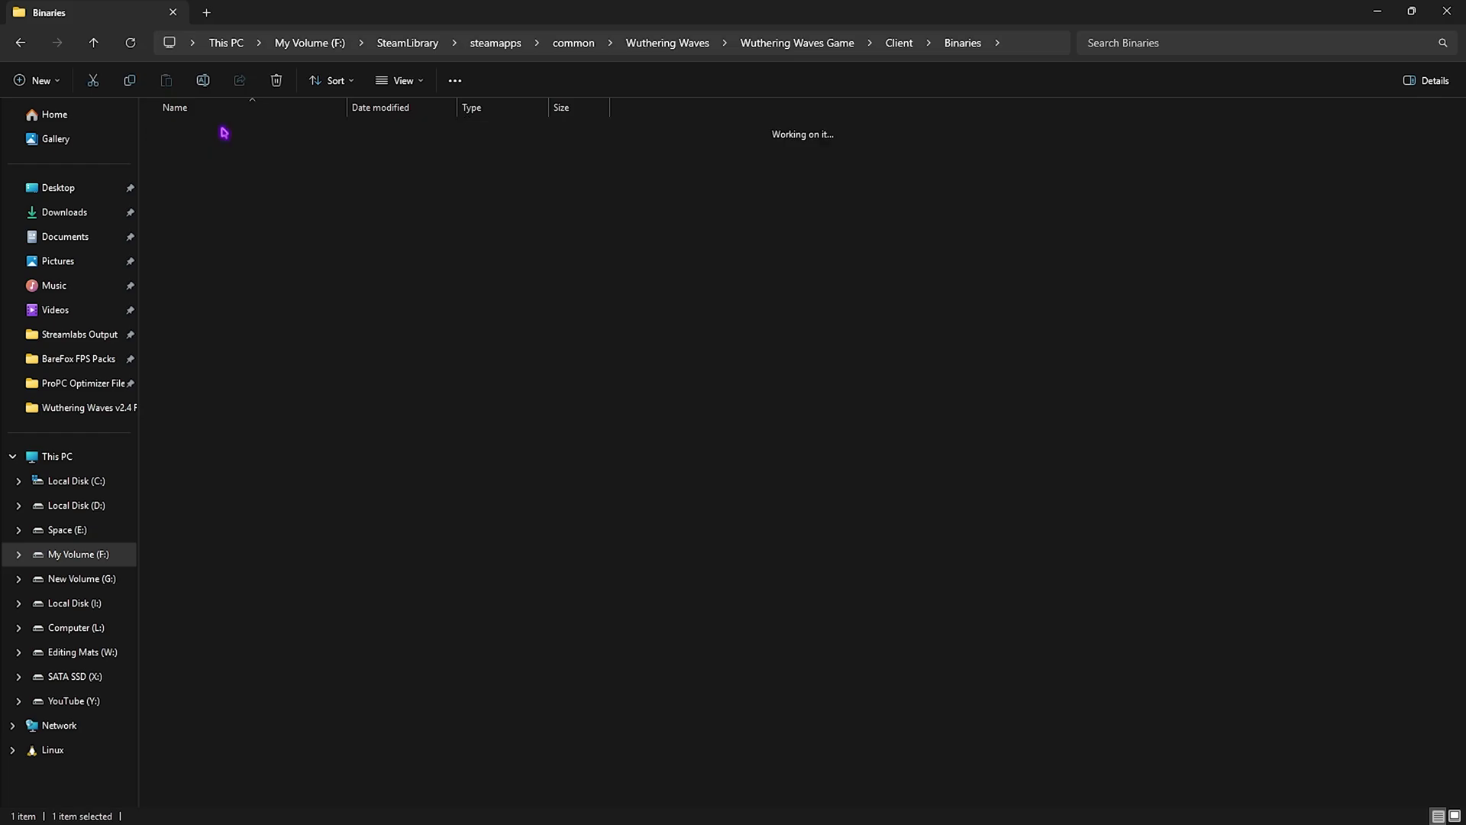
Disable fullscreen optimizations for Client-Win64-Shipping.exe, override its high DPI scaling behavior with scaling performed by Application, and apply the compatibility settings.
left_click(229, 304)
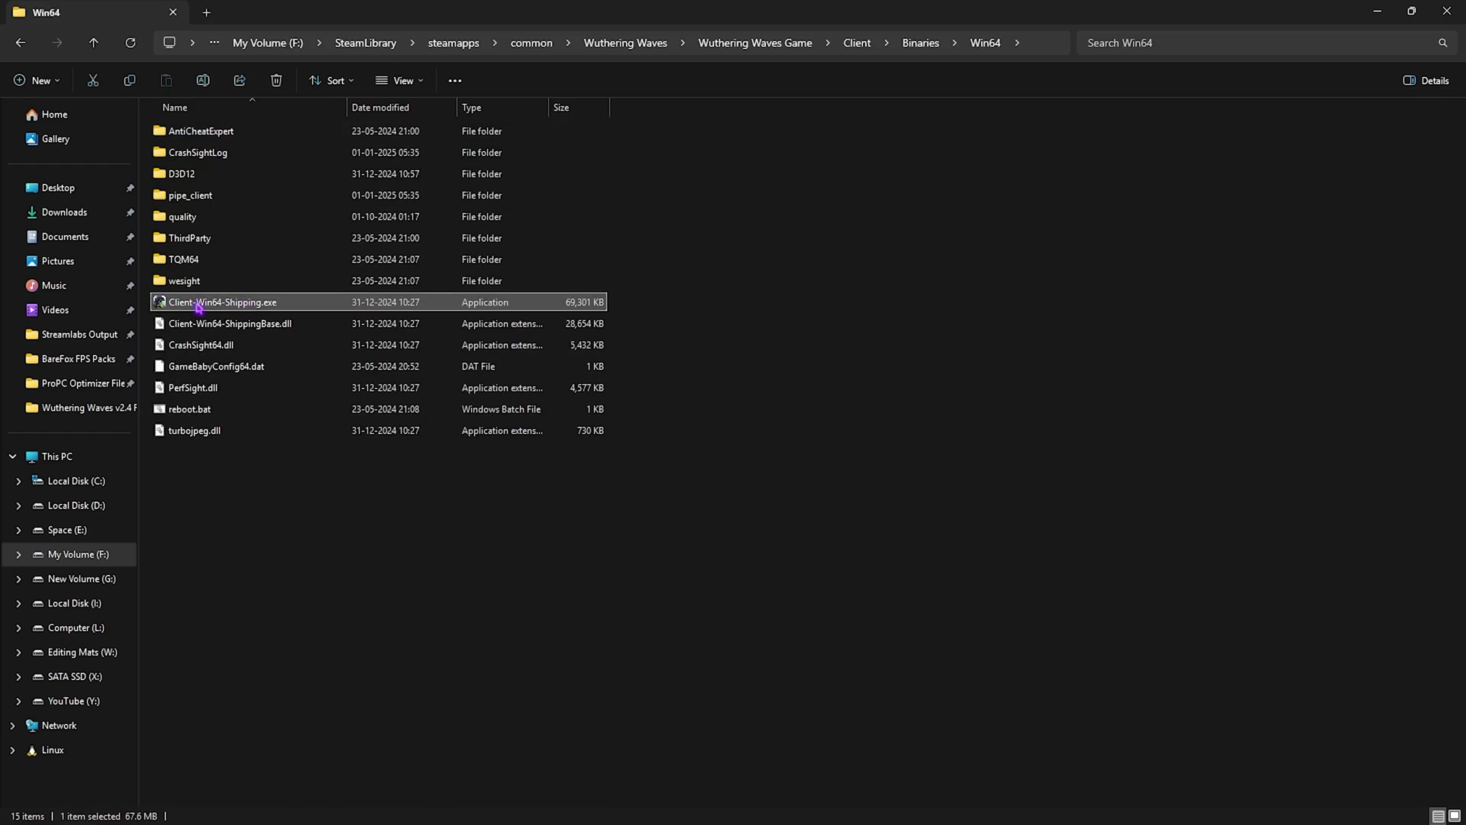
right_click(233, 307)
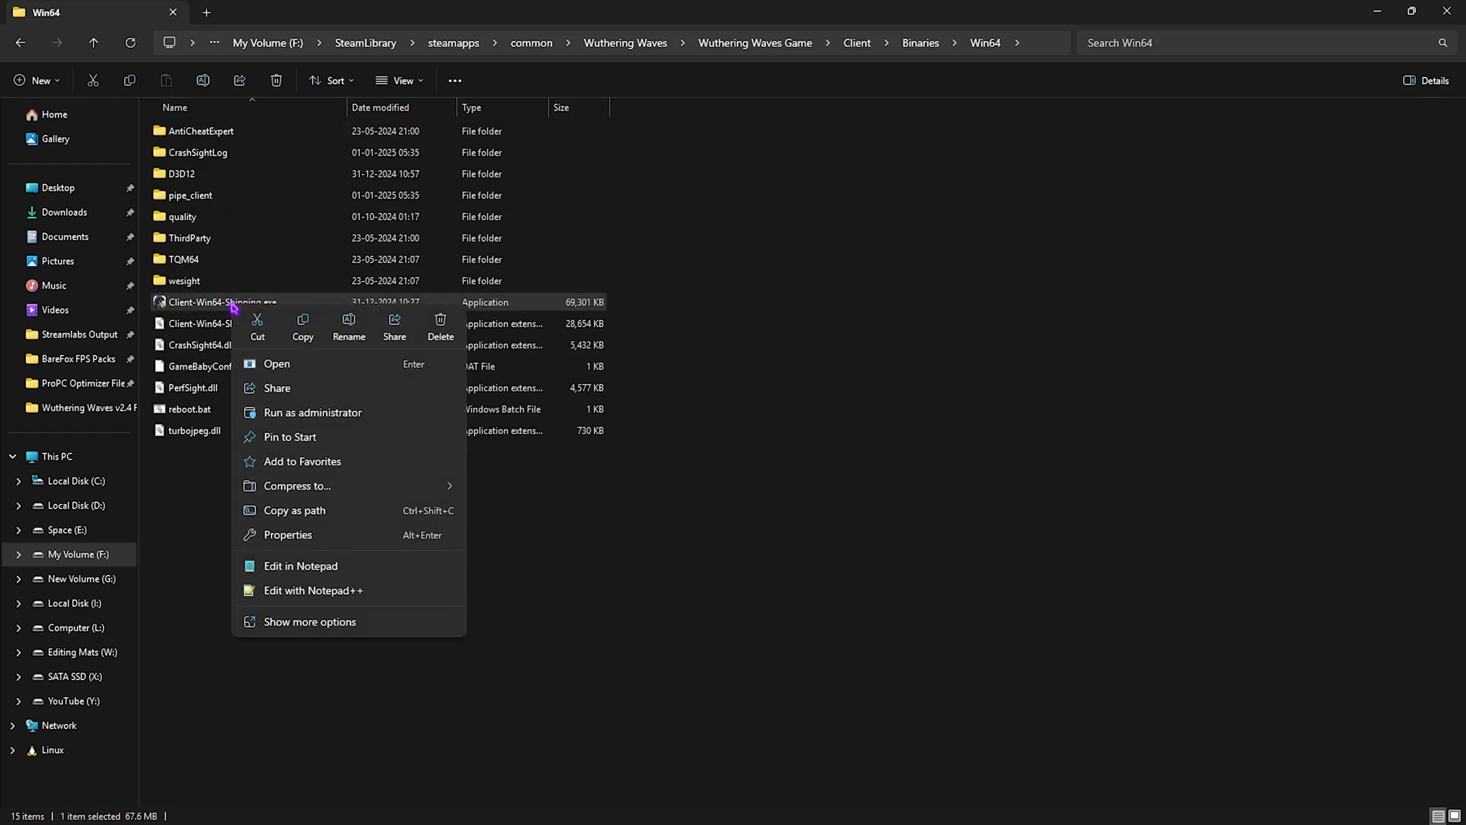
left_click(294, 534)
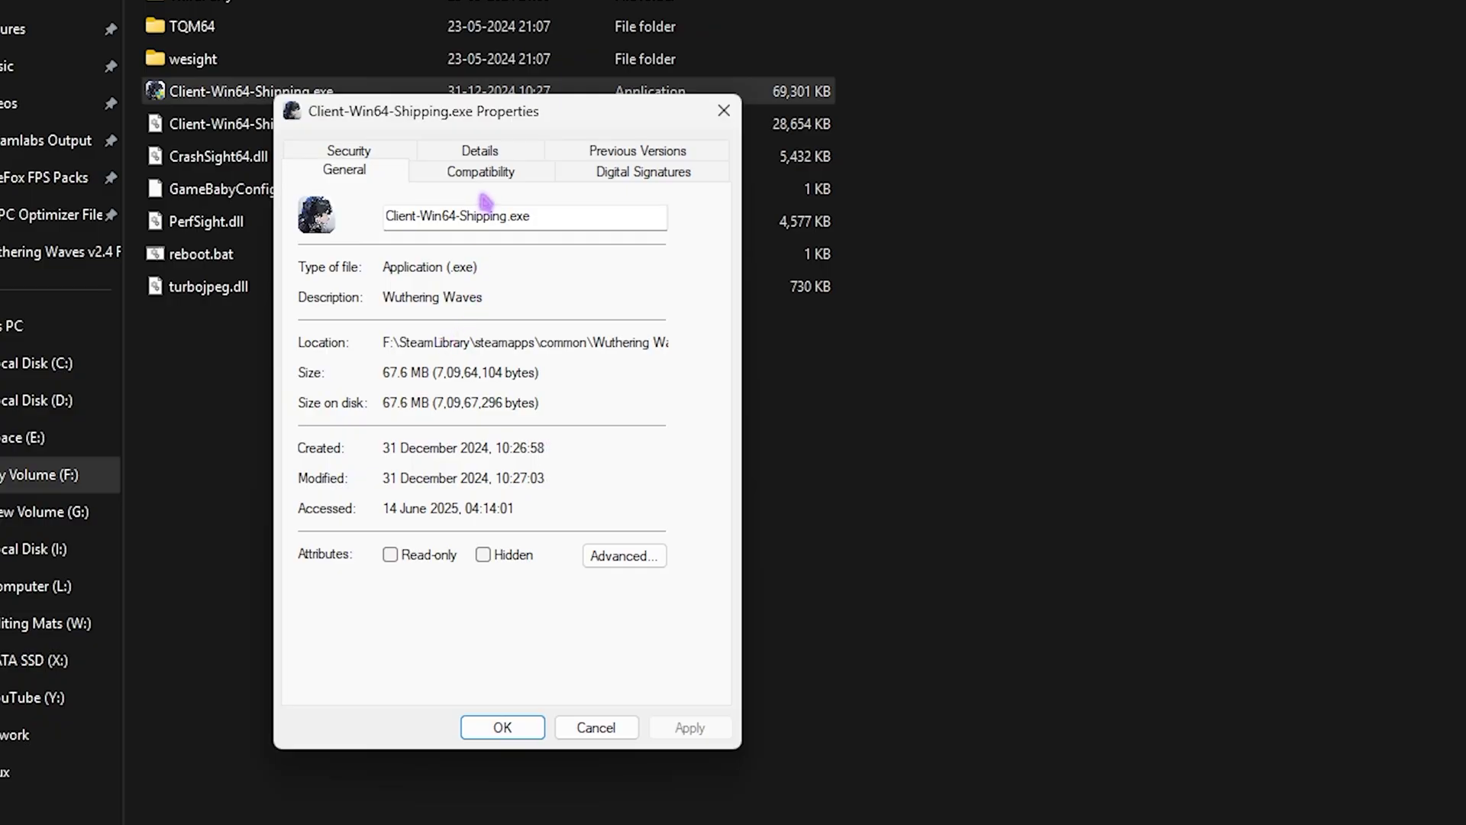
left_click(473, 177)
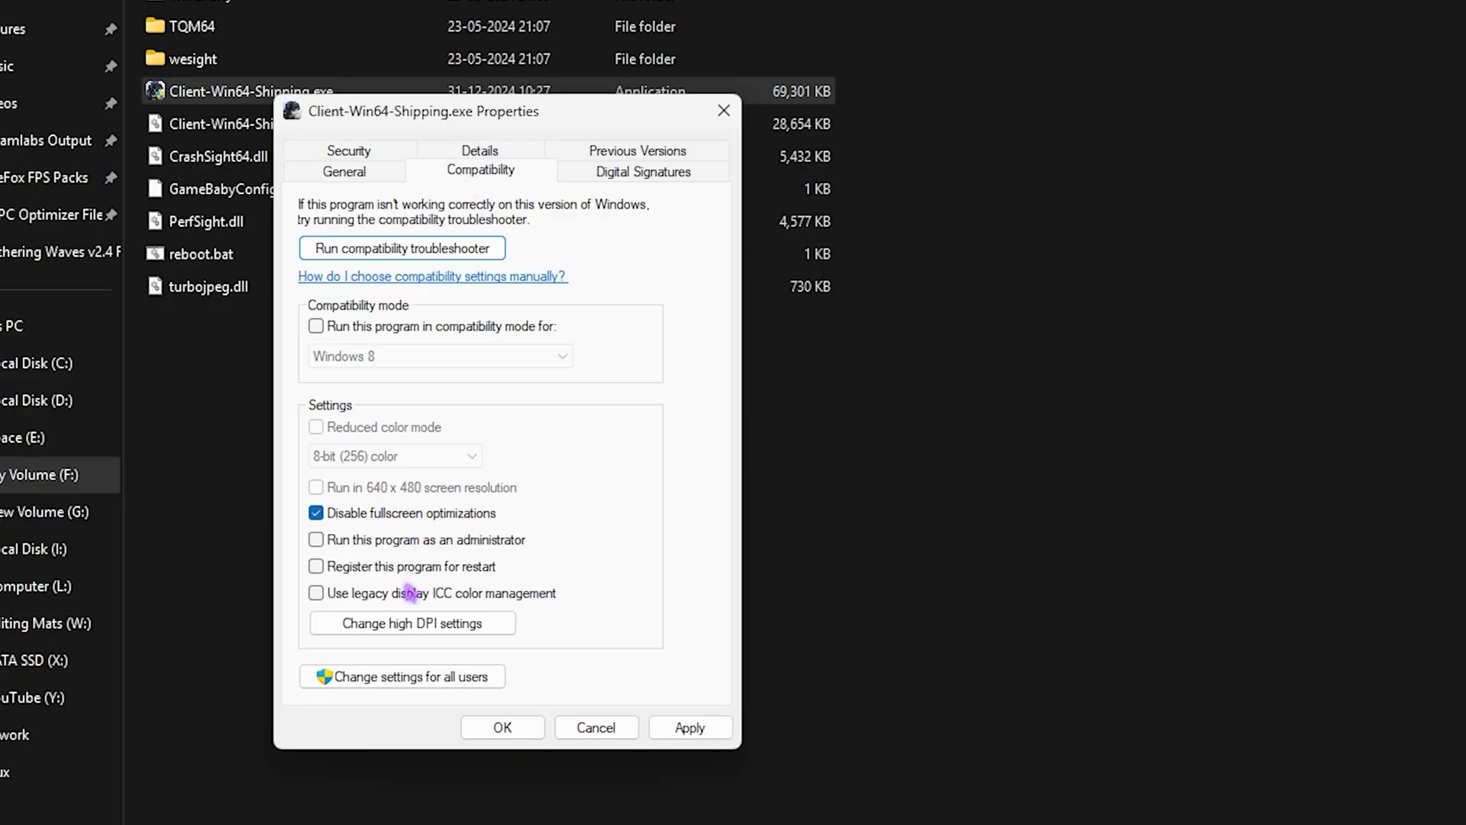
left_click(403, 624)
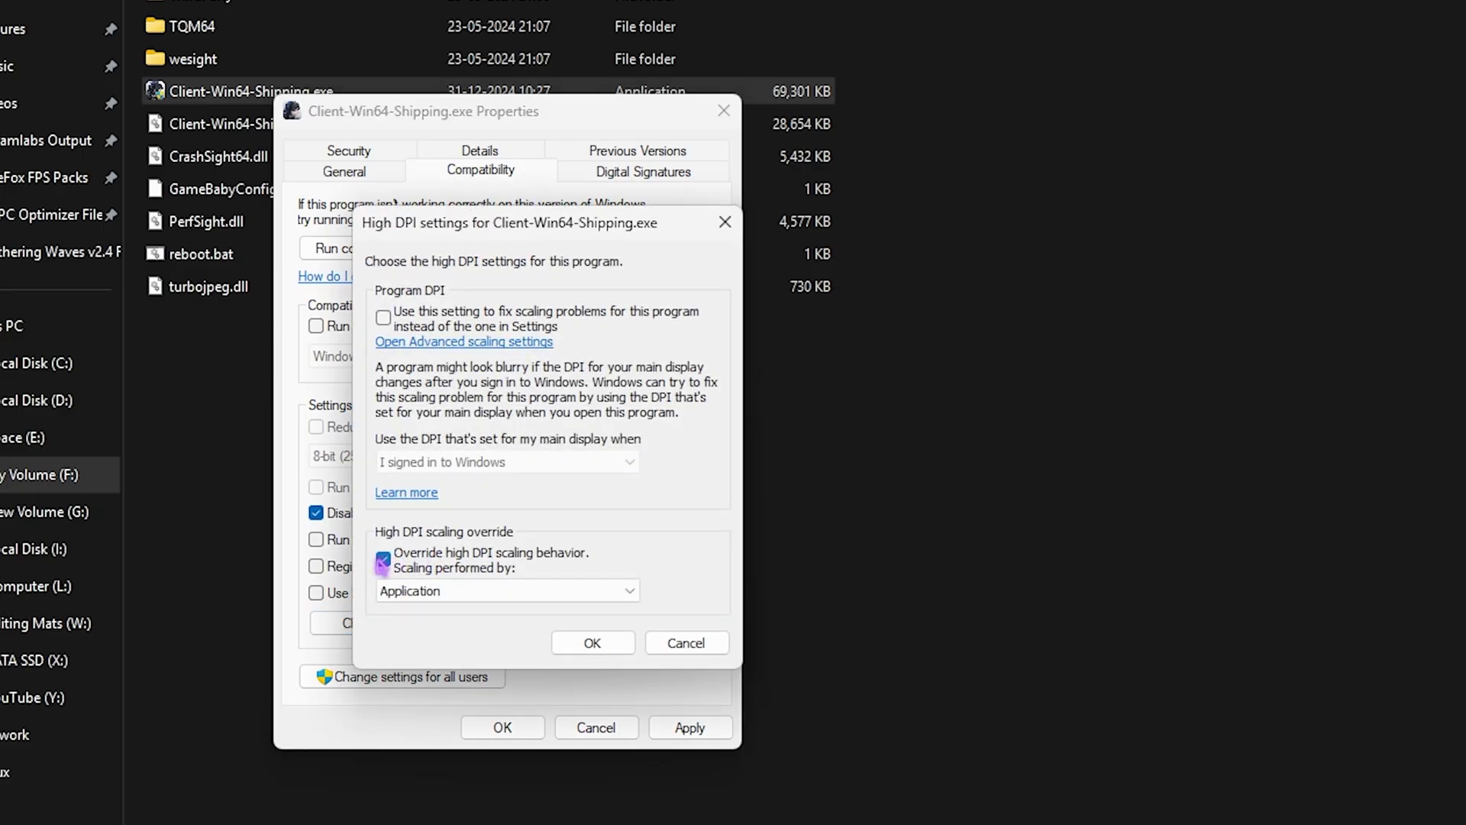
left_click(593, 643)
left_click(691, 726)
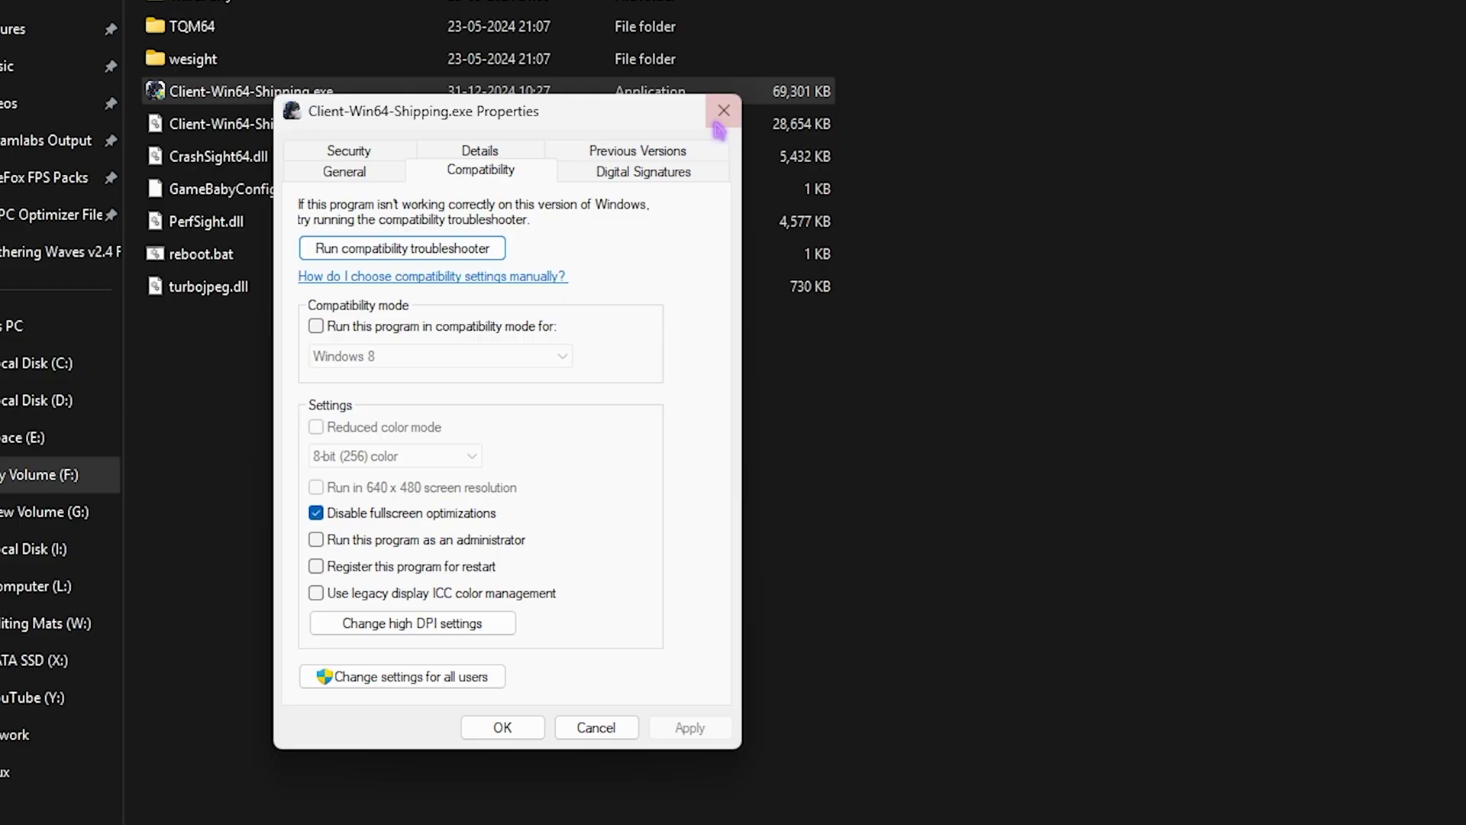
left_click(500, 726)
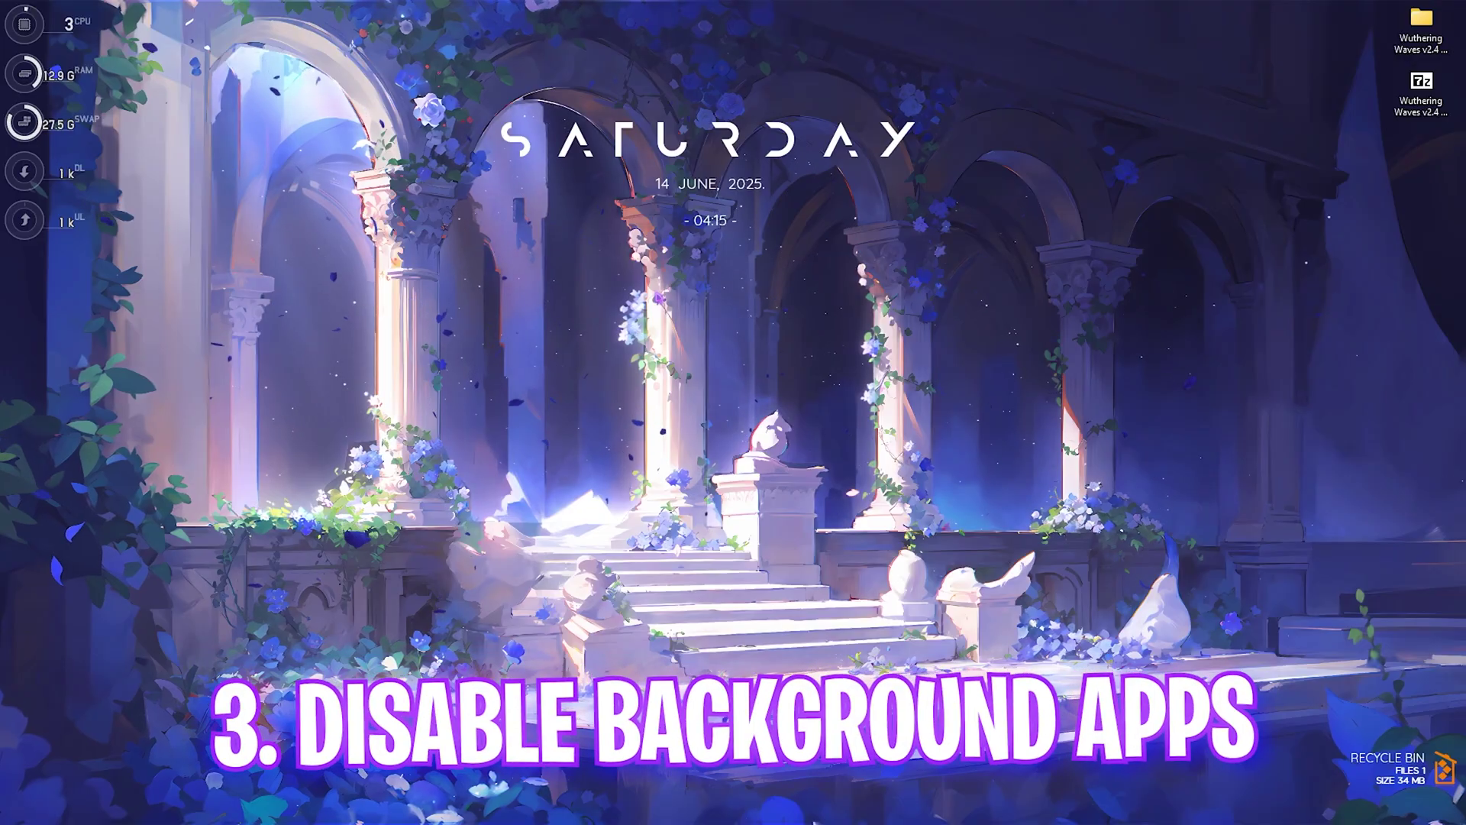
Find Edit group policy through Windows search and open the Local Group Policy Editor in a maximized window.
key("super")
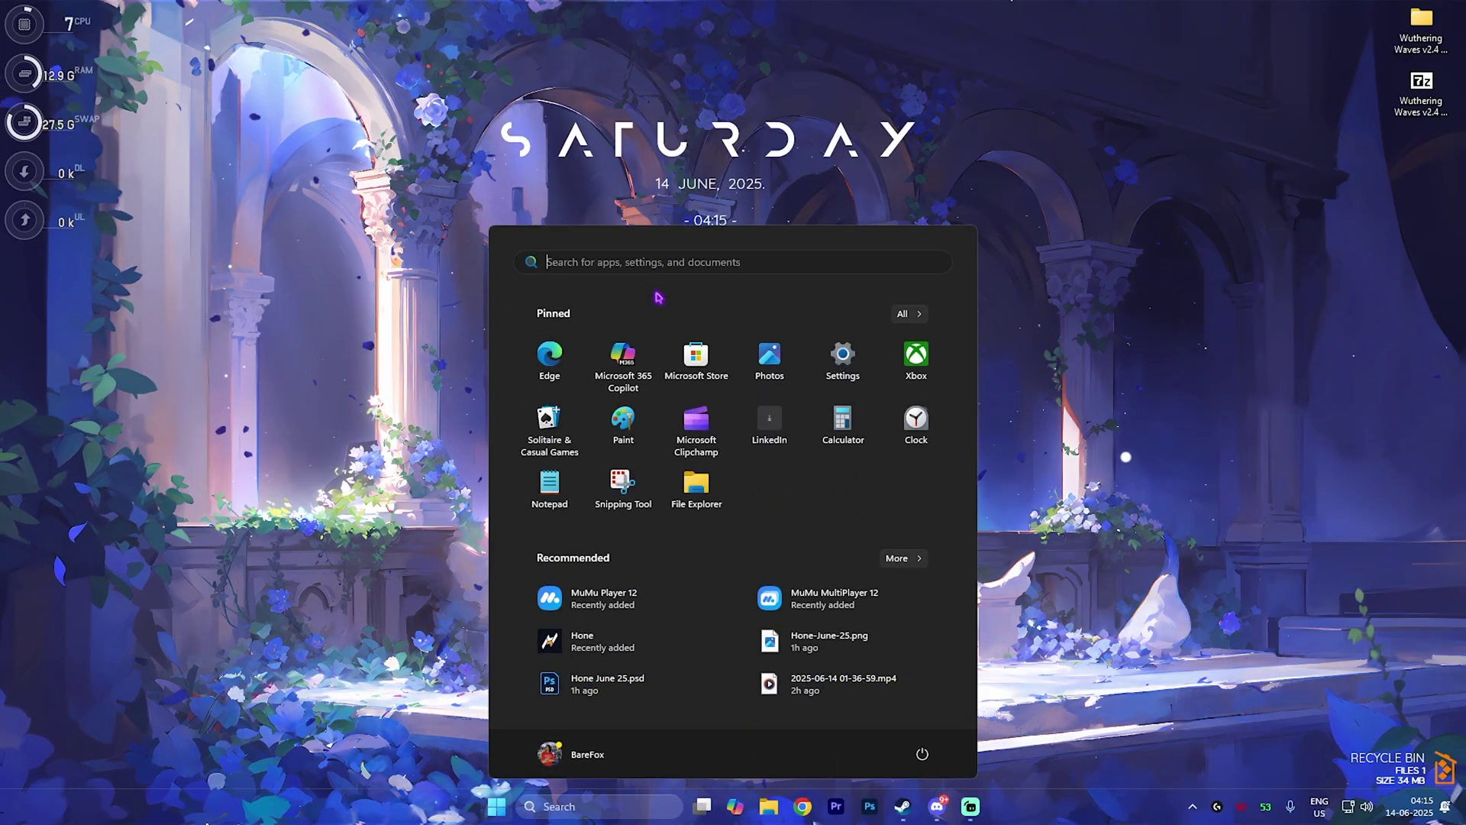
type("grou")
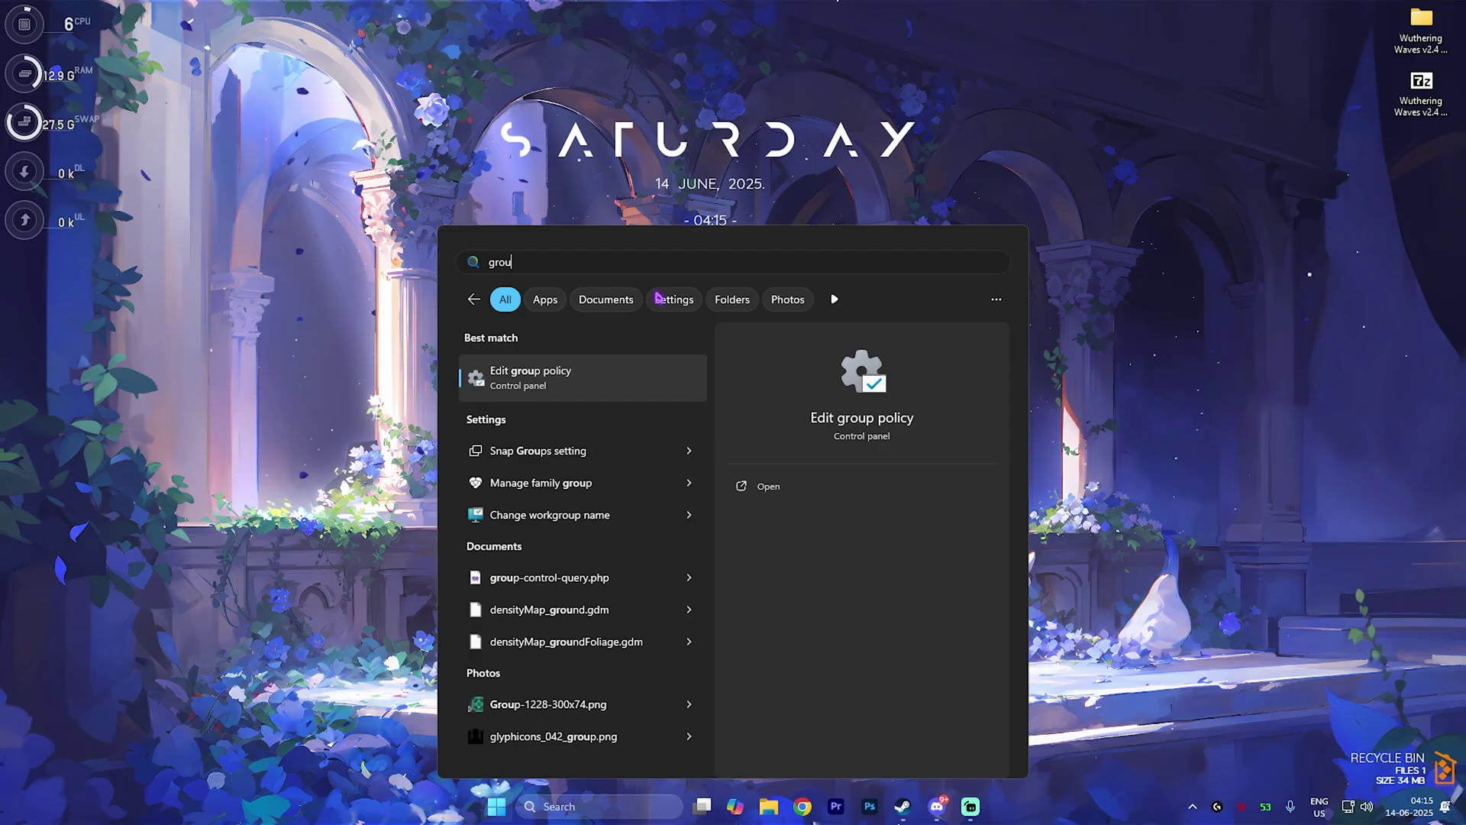
key("Return")
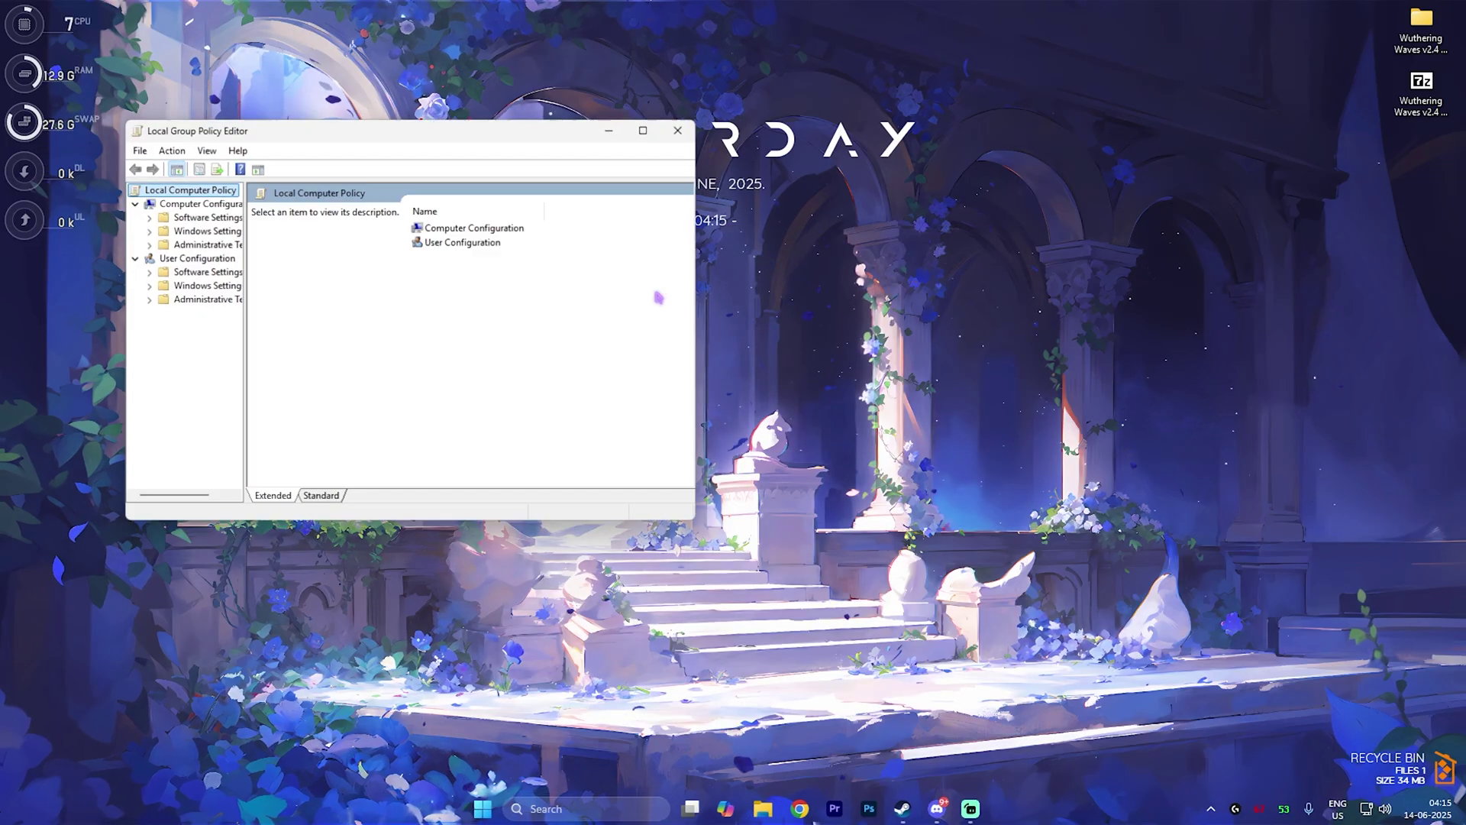
left_click(656, 126)
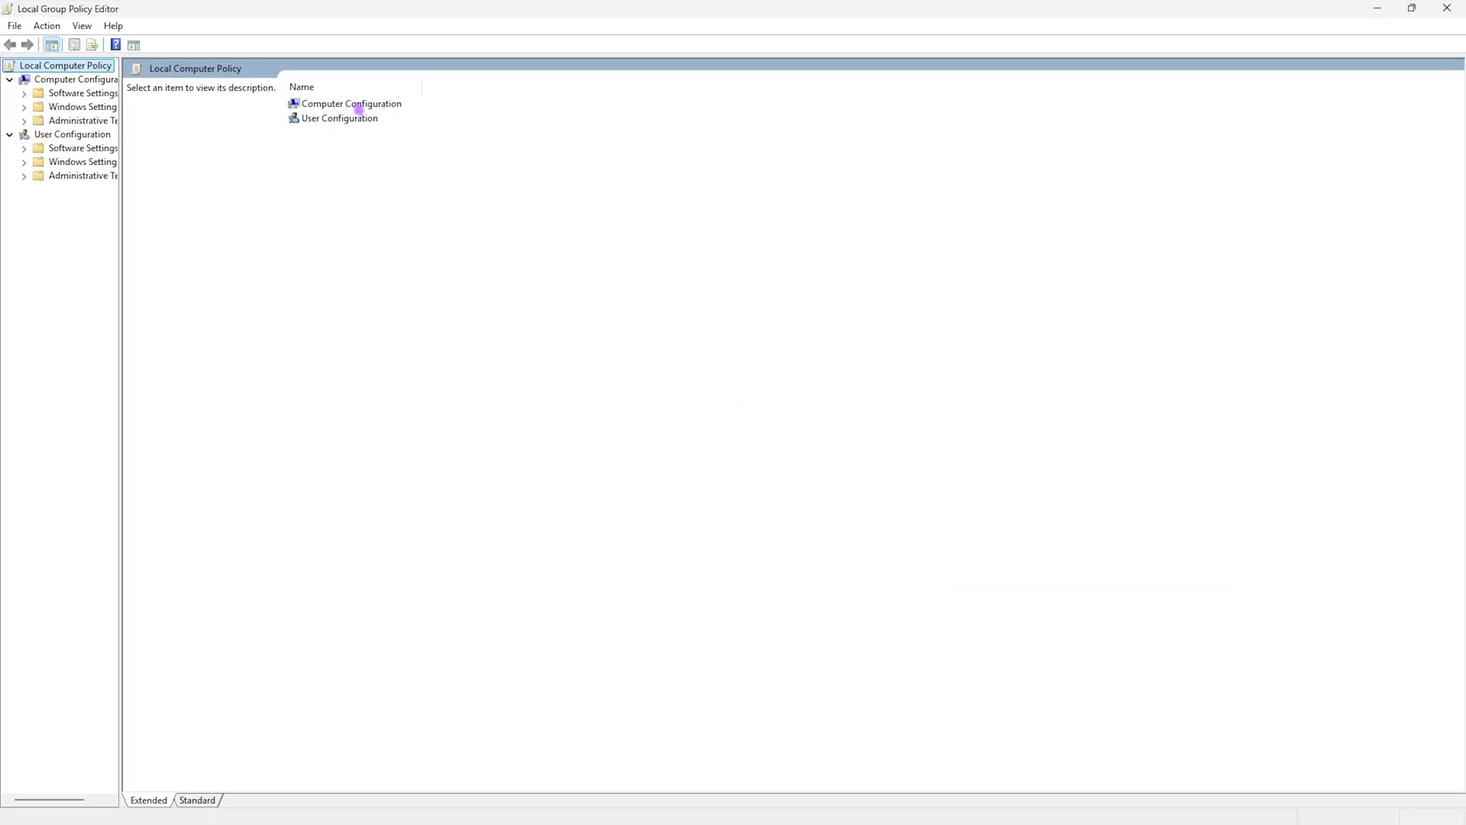
Go to the App Privacy policies under Computer Configuration > Administrative Templates > Windows Components.
double_click(358, 108)
double_click(353, 133)
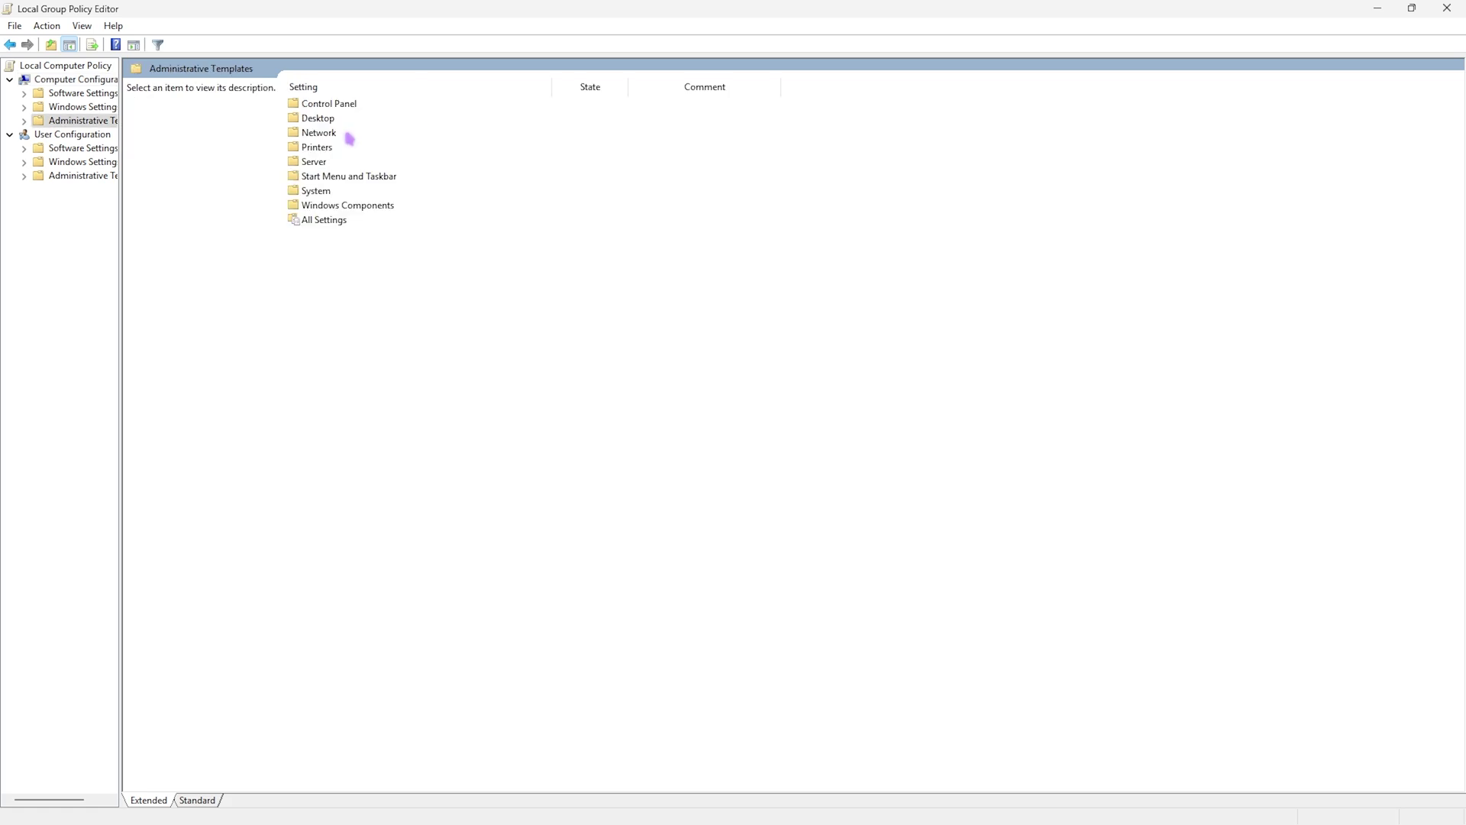
double_click(358, 206)
double_click(325, 162)
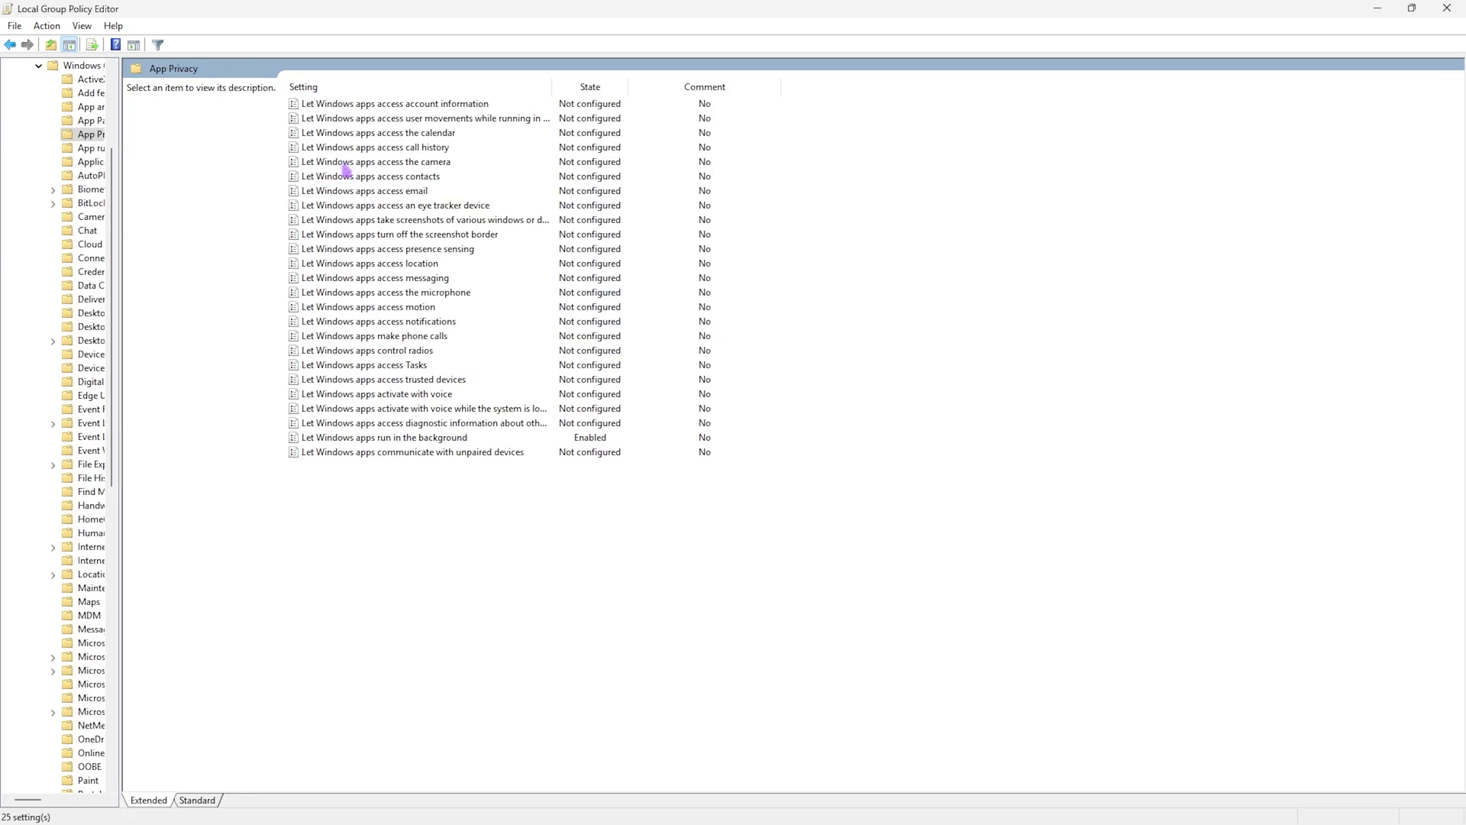
Set the "Let Windows apps run in the background" policy to Force Deny for all apps, apply it and close the policy.
double_click(380, 438)
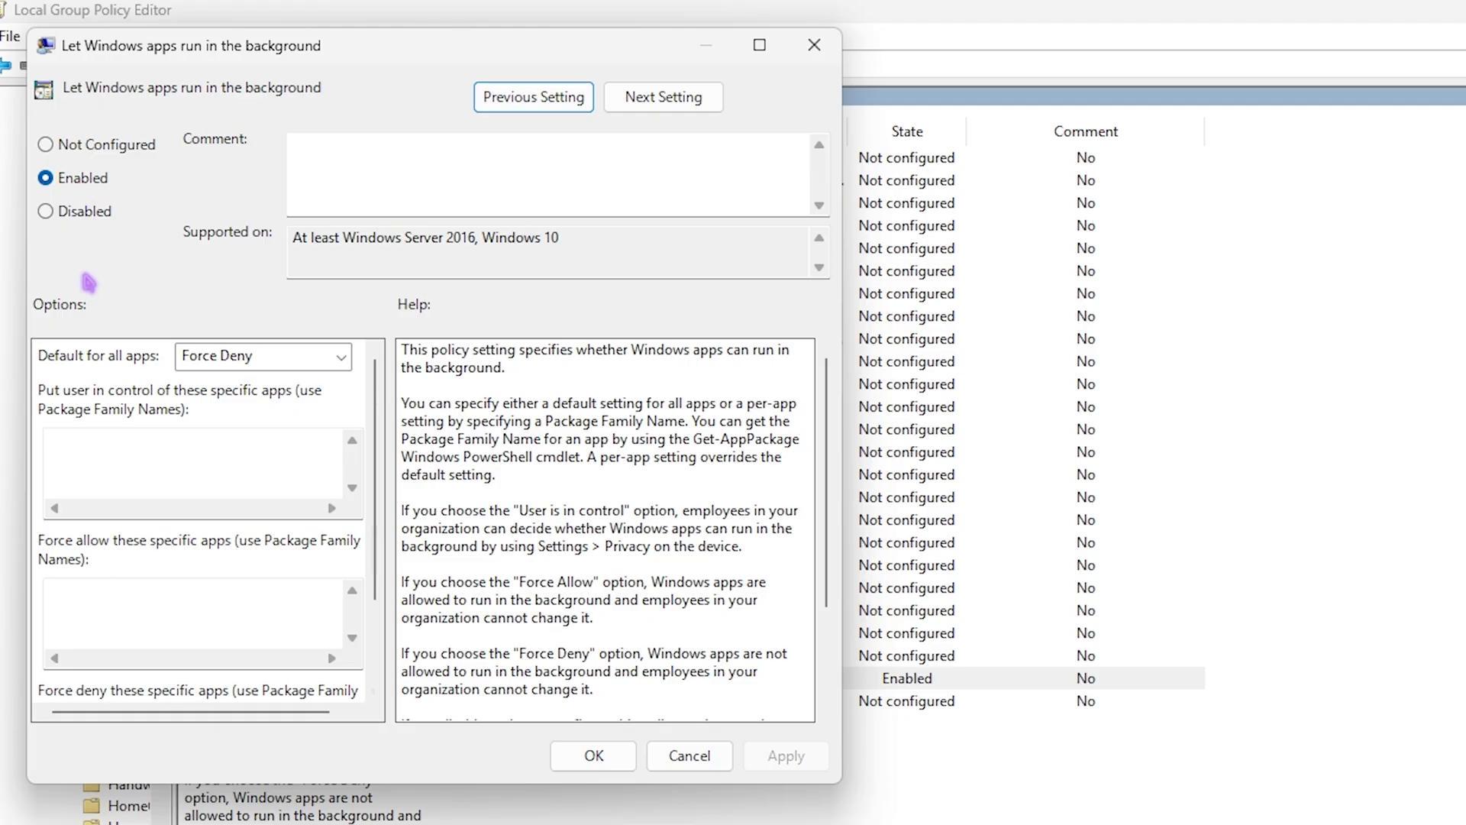
left_click(256, 357)
left_click(306, 422)
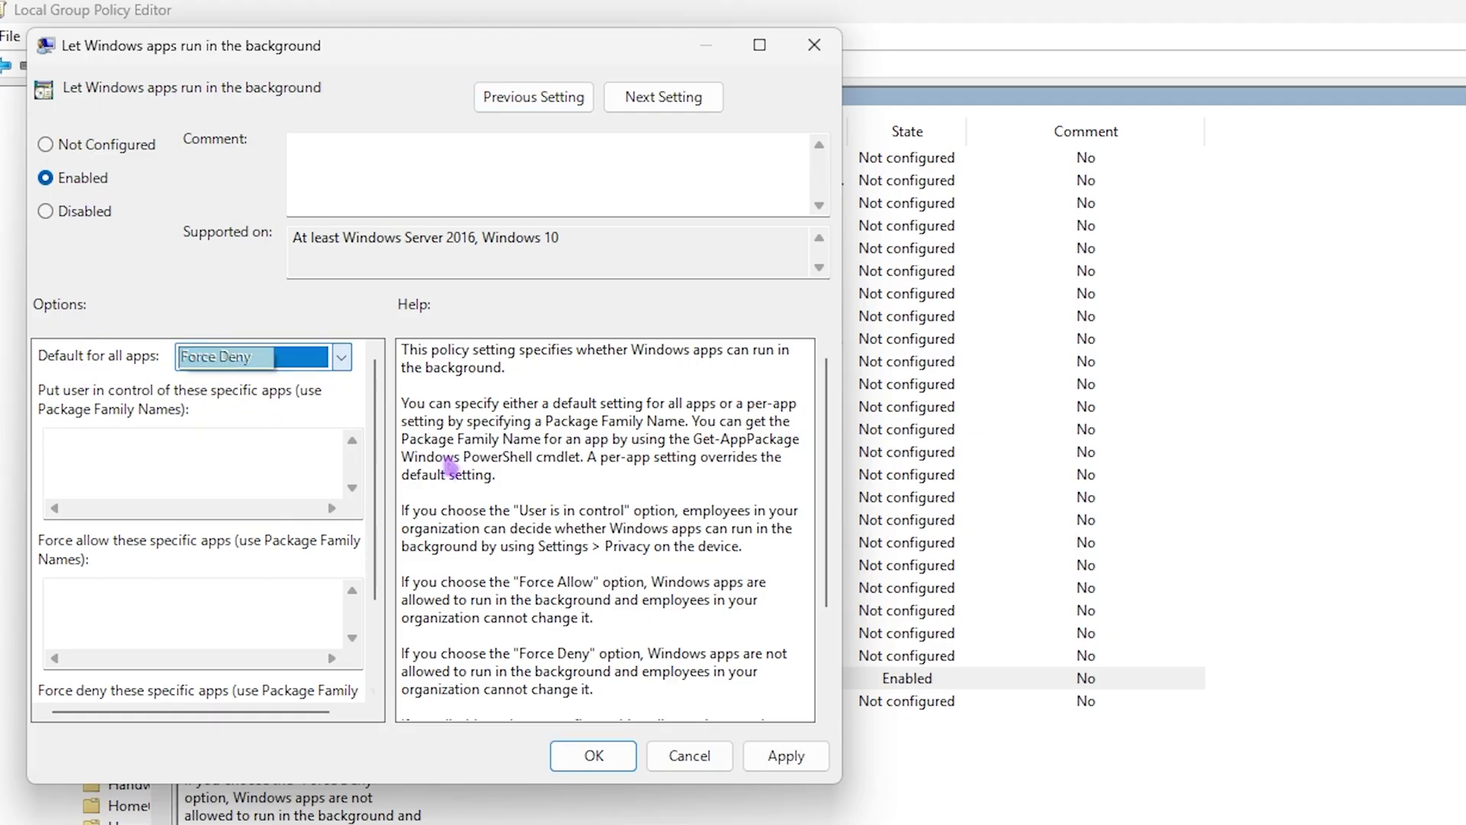
left_click(776, 757)
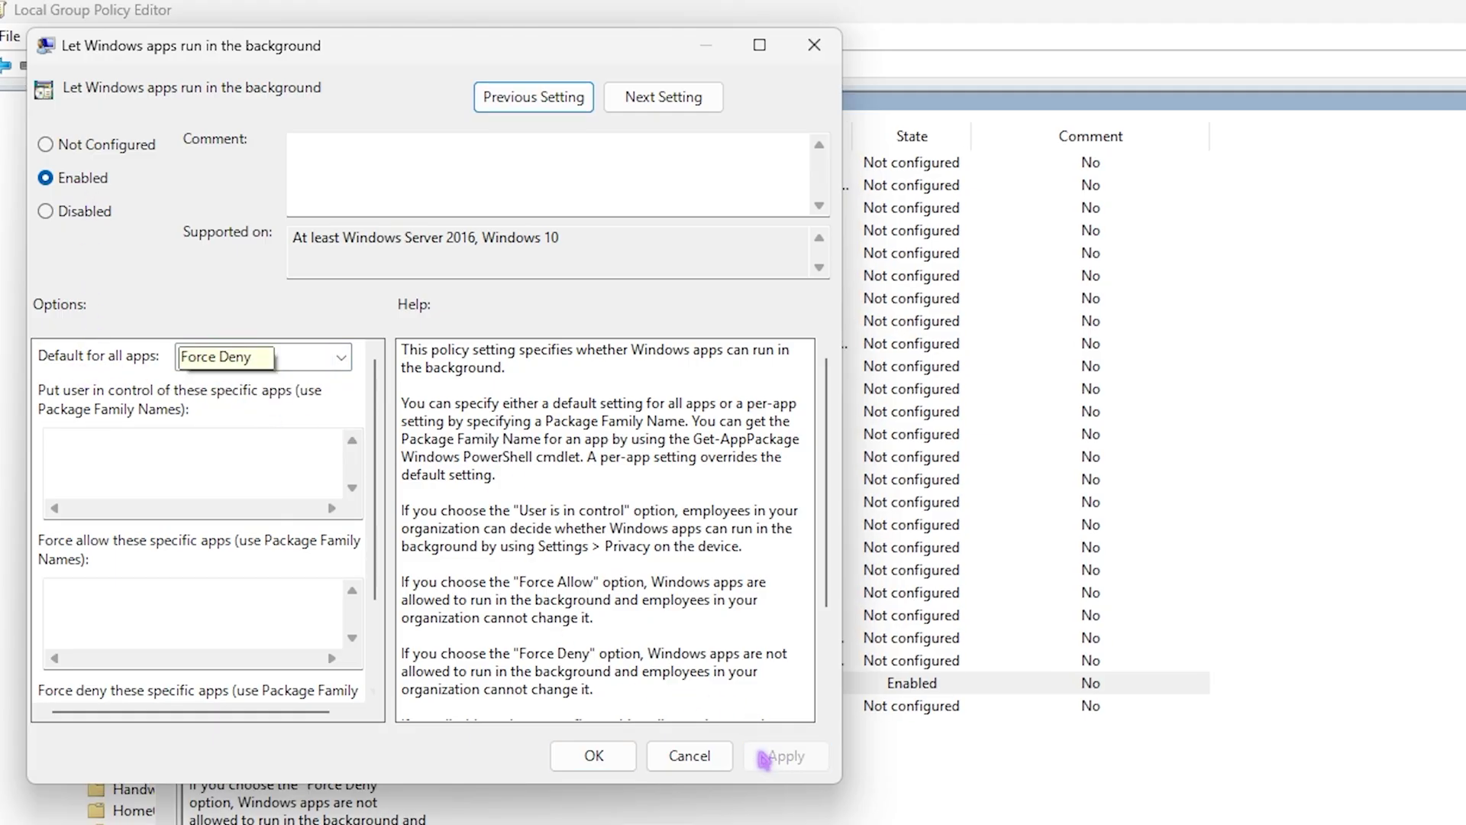
left_click(596, 755)
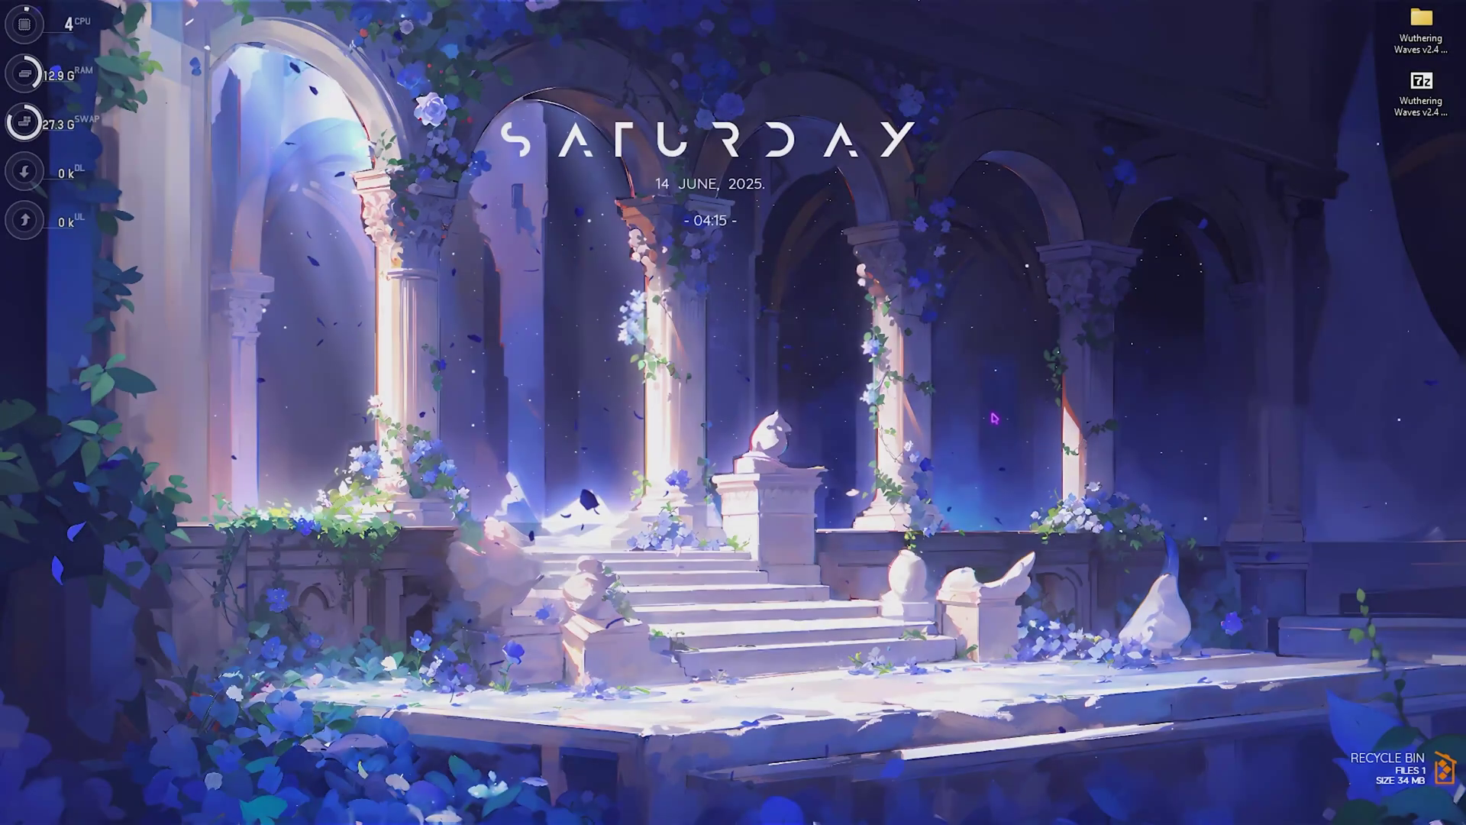
Open System Configuration from Windows search, set the number of processors to 32 in the advanced boot options, and apply the boot settings.
key("super")
type("msco")
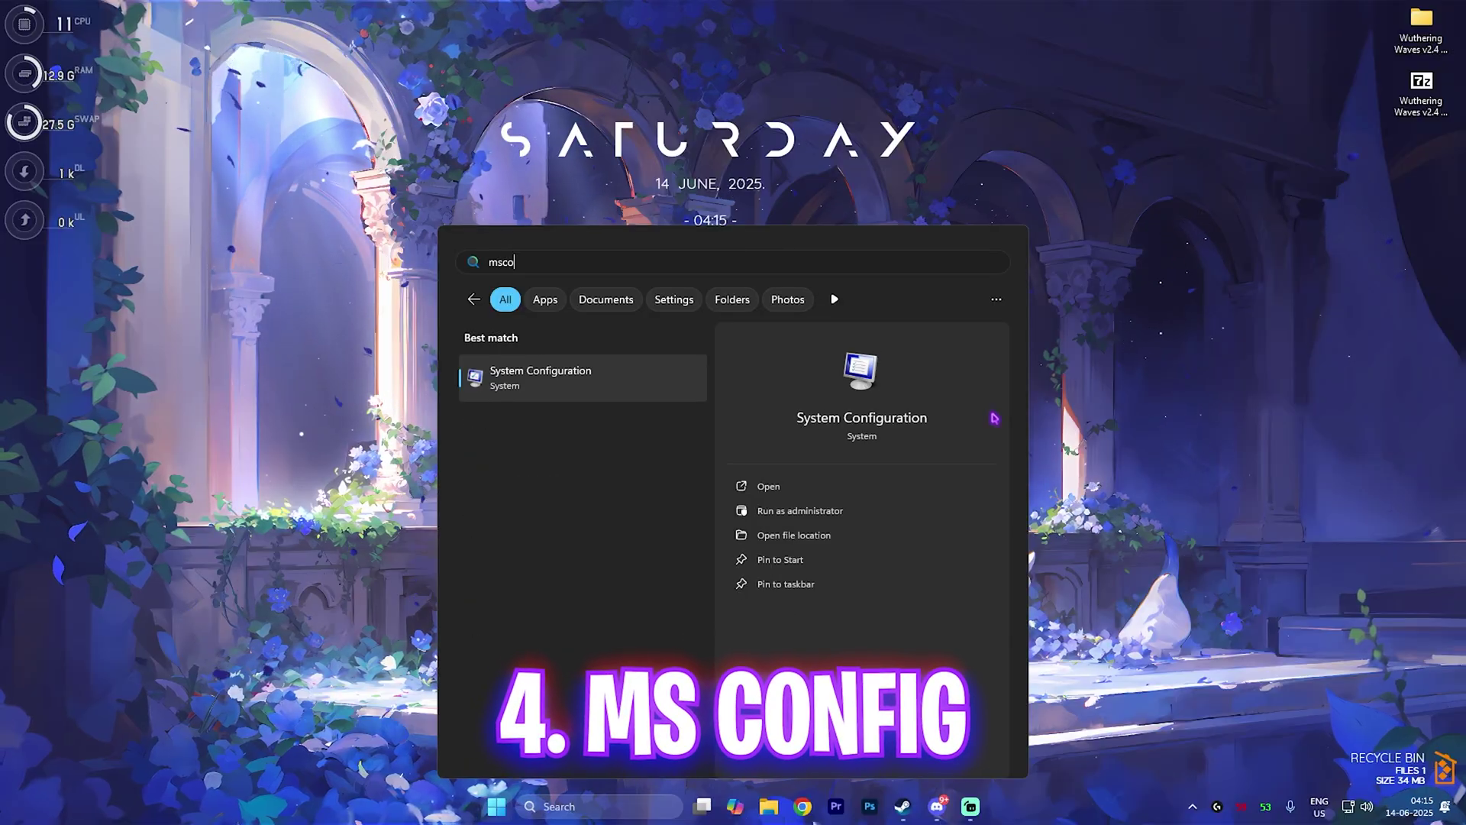
key("Return")
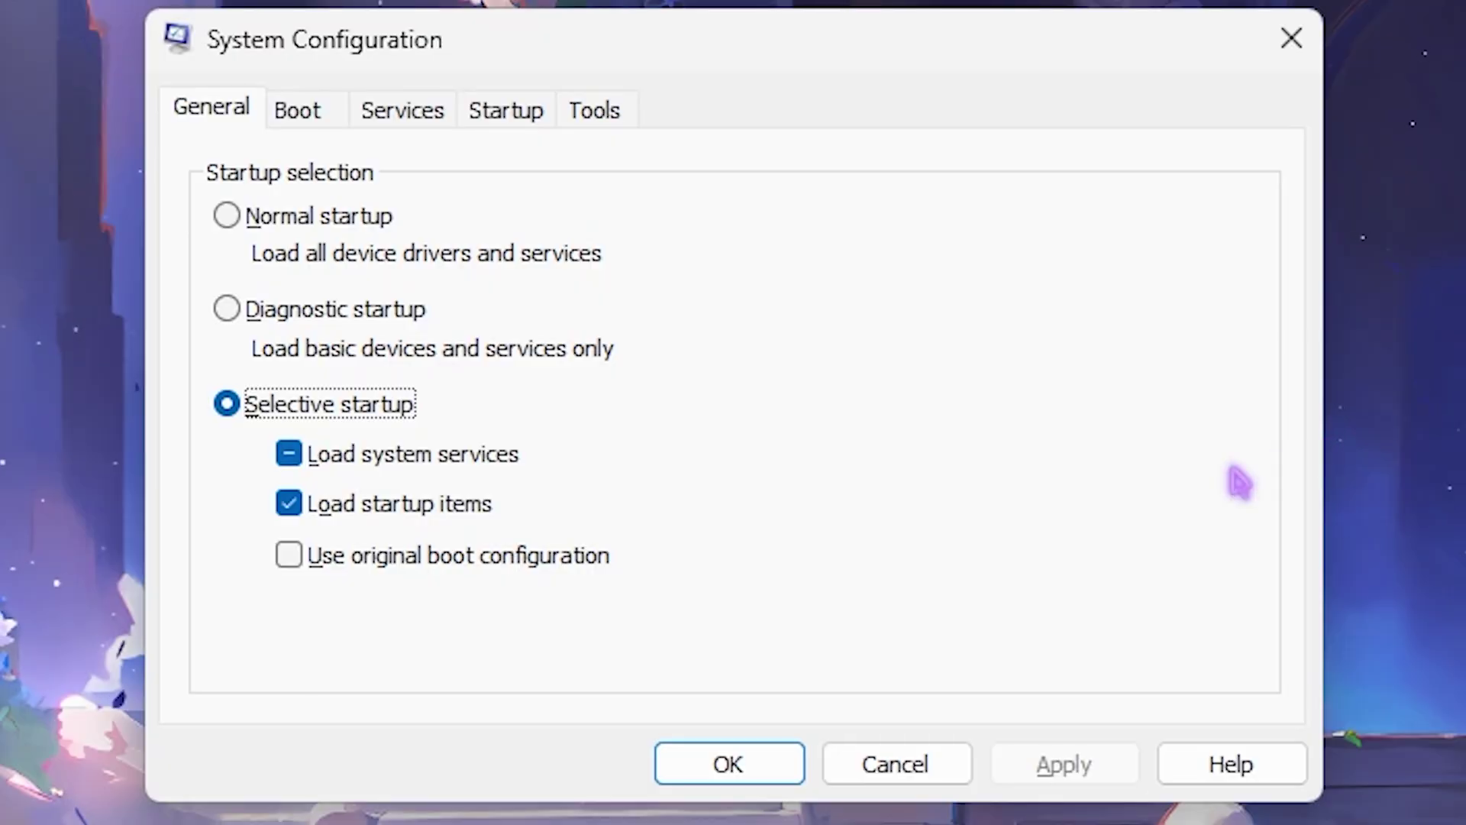
left_click(296, 113)
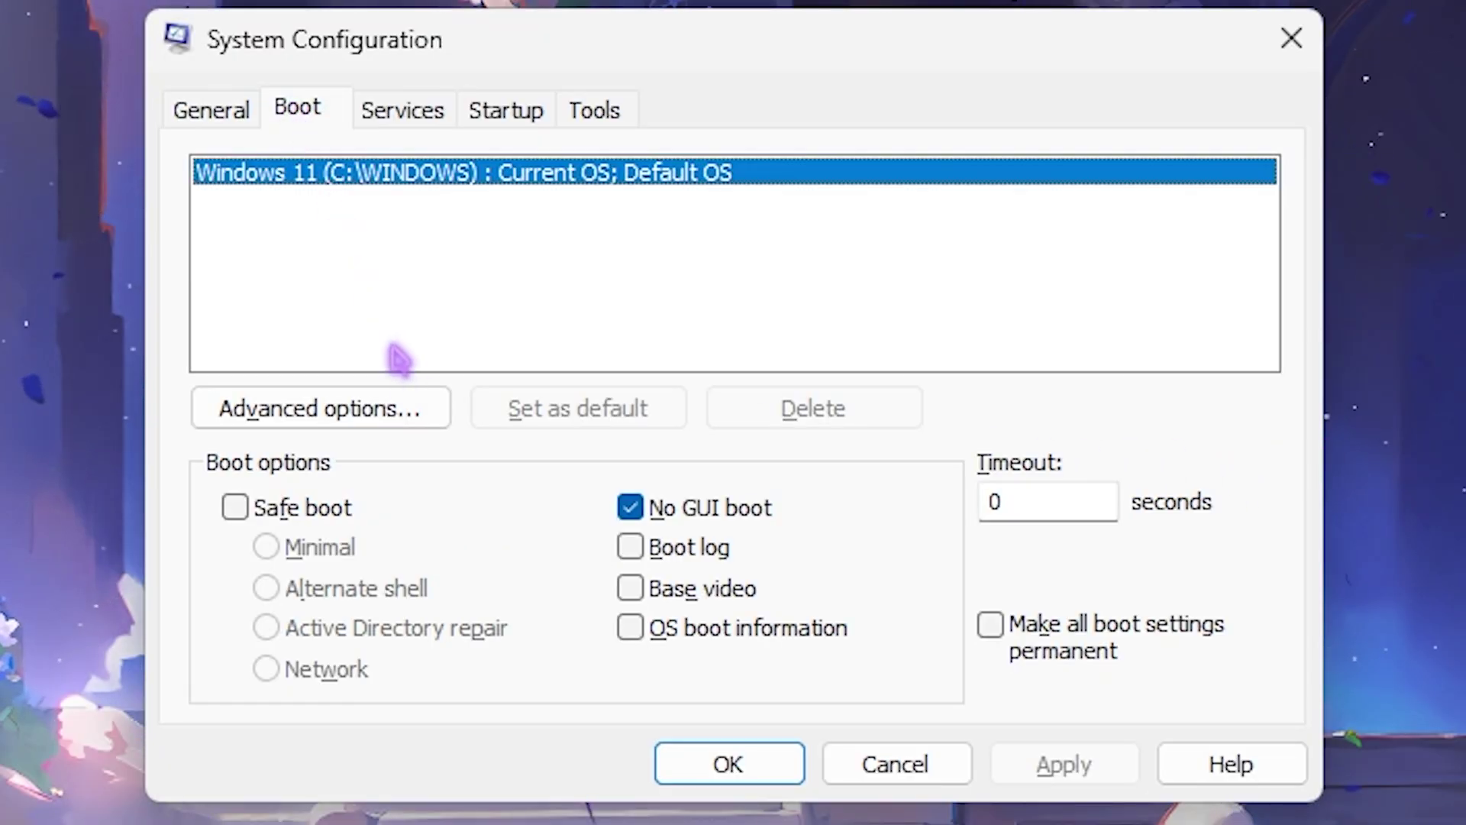
left_click(416, 411)
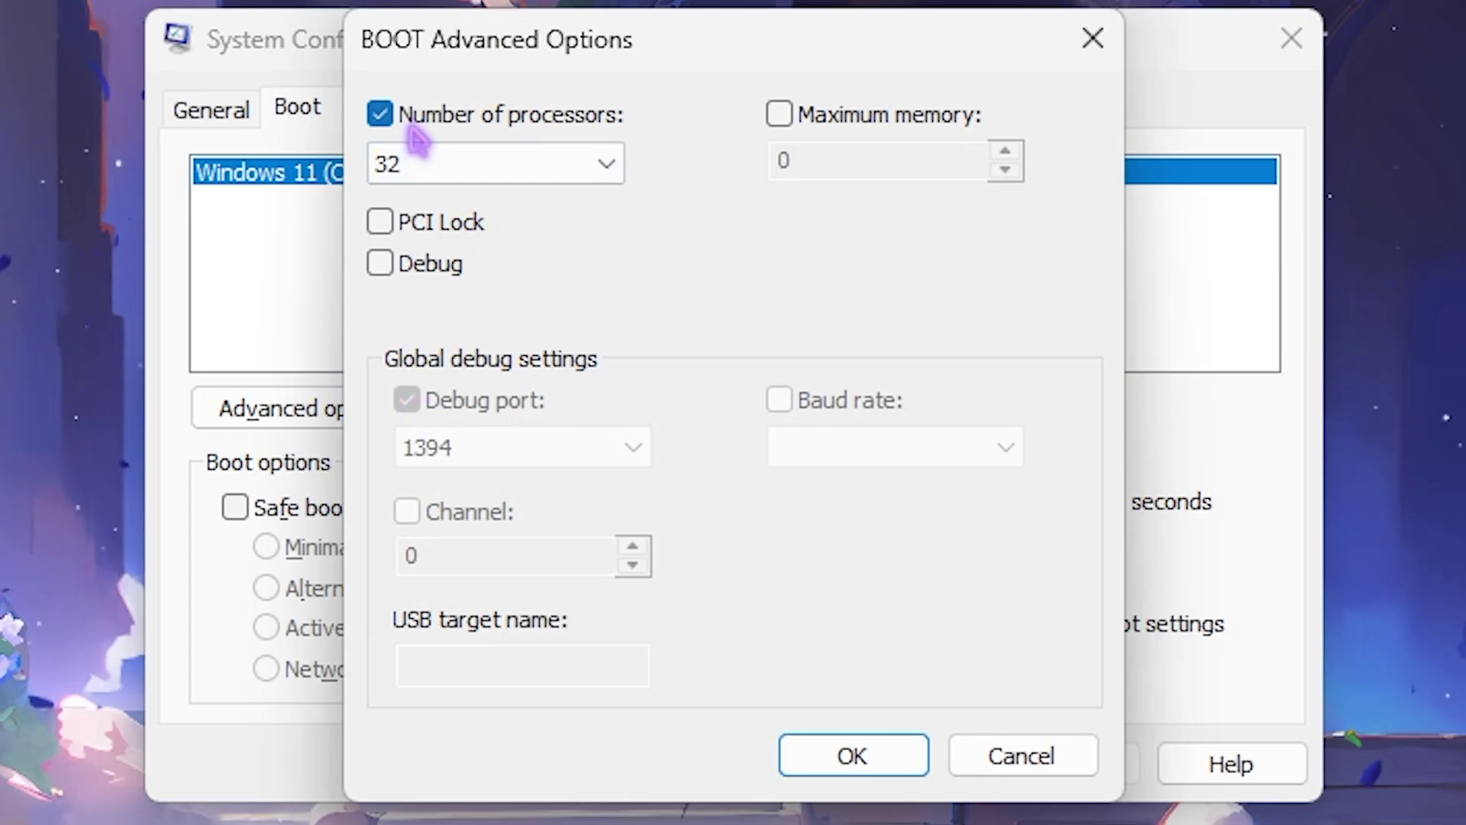
left_click(571, 170)
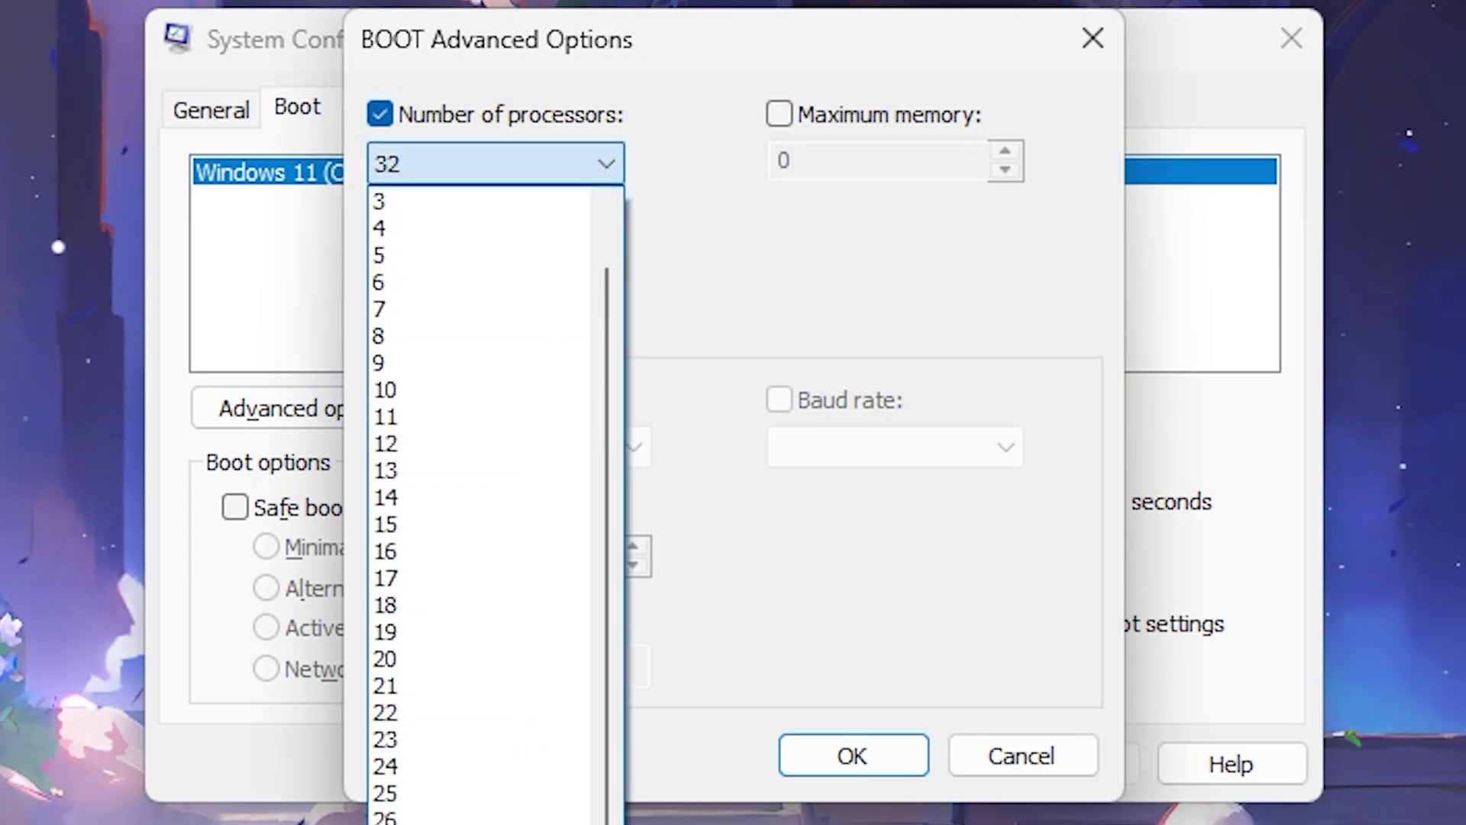
left_click(527, 164)
left_click(845, 756)
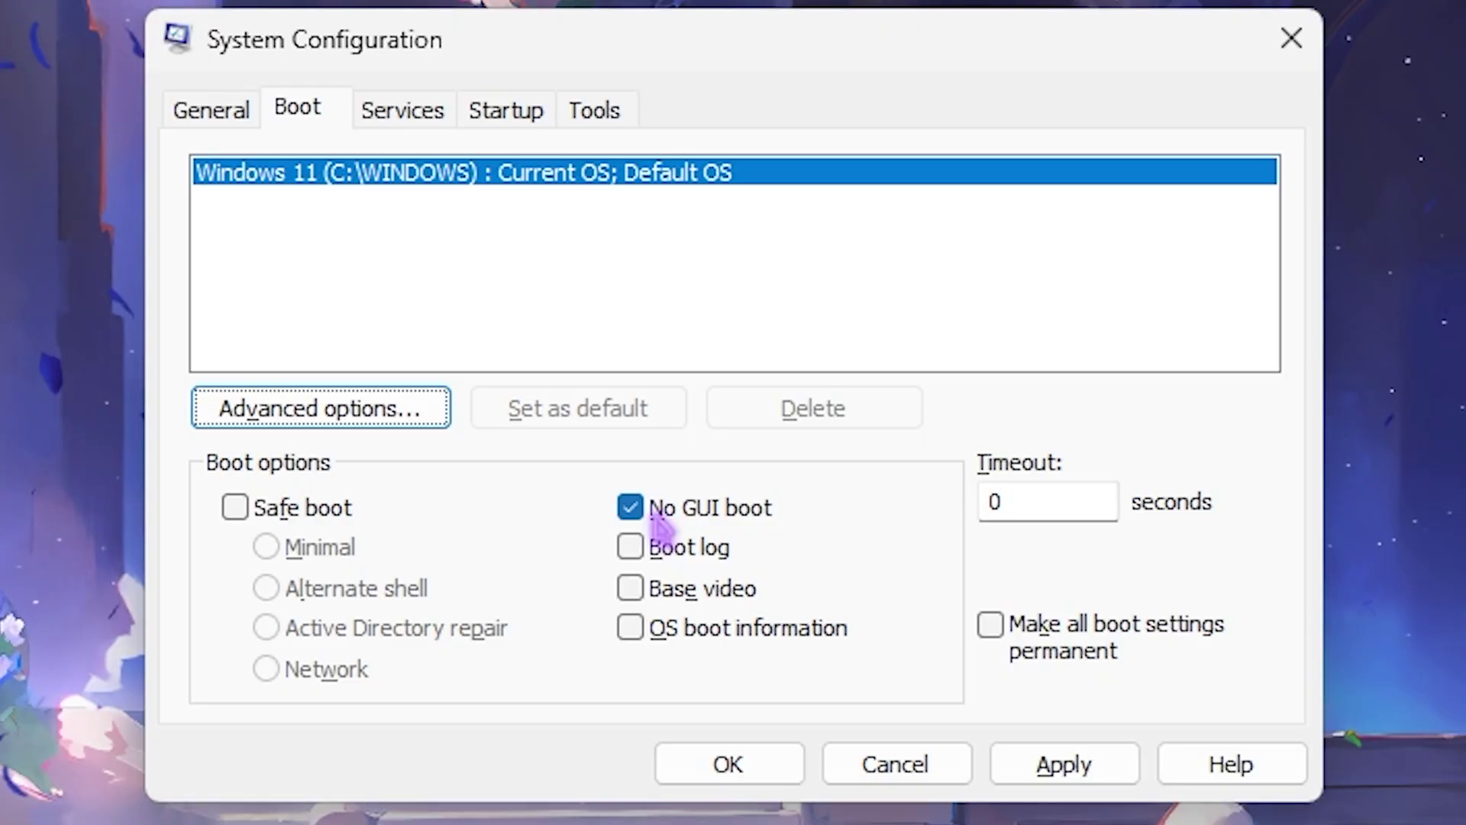
left_click(1063, 764)
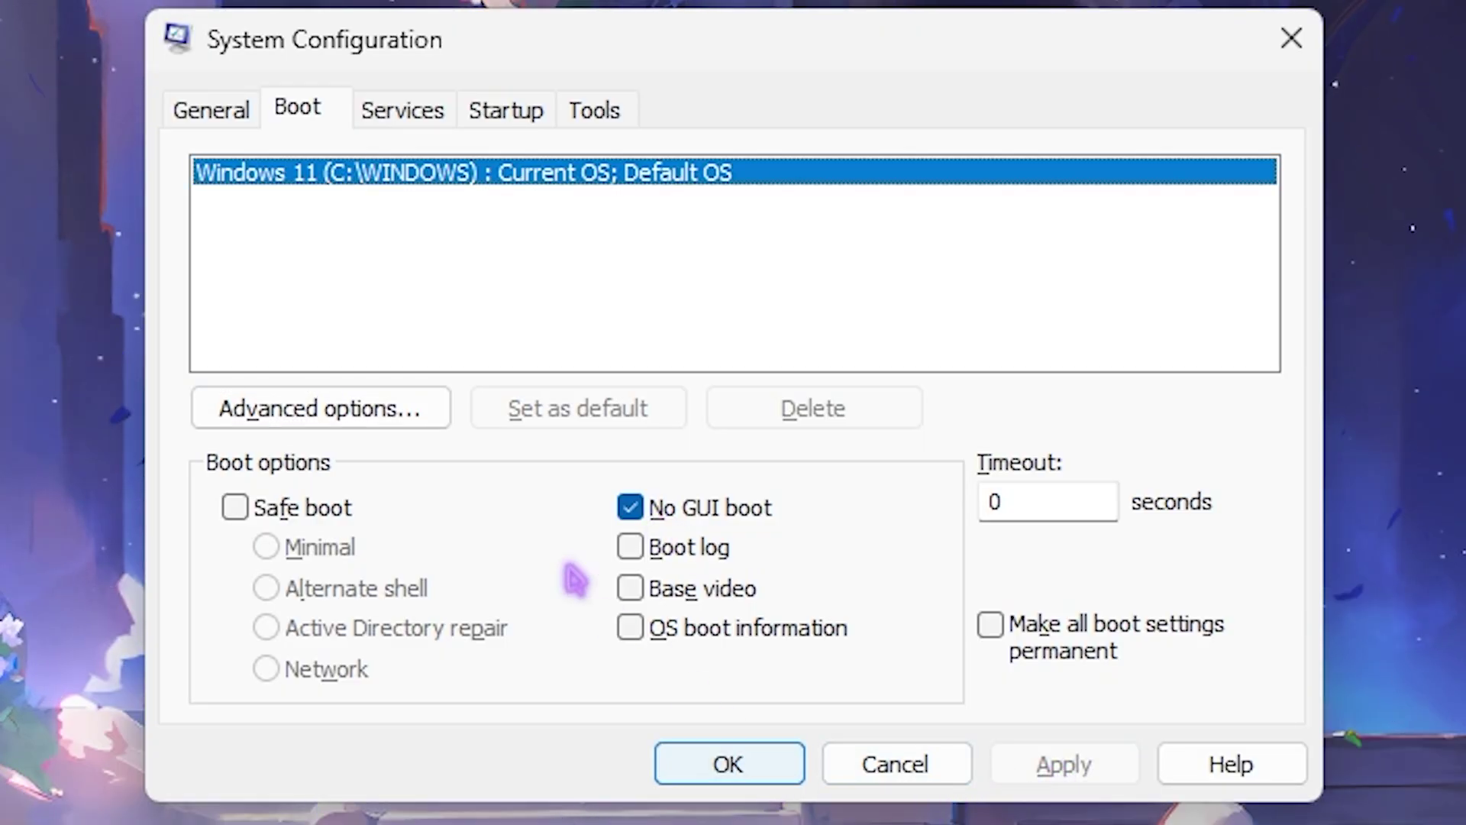
Hide all Microsoft services in System Configuration, review the remaining third-party services, and confirm the configuration.
left_click(403, 111)
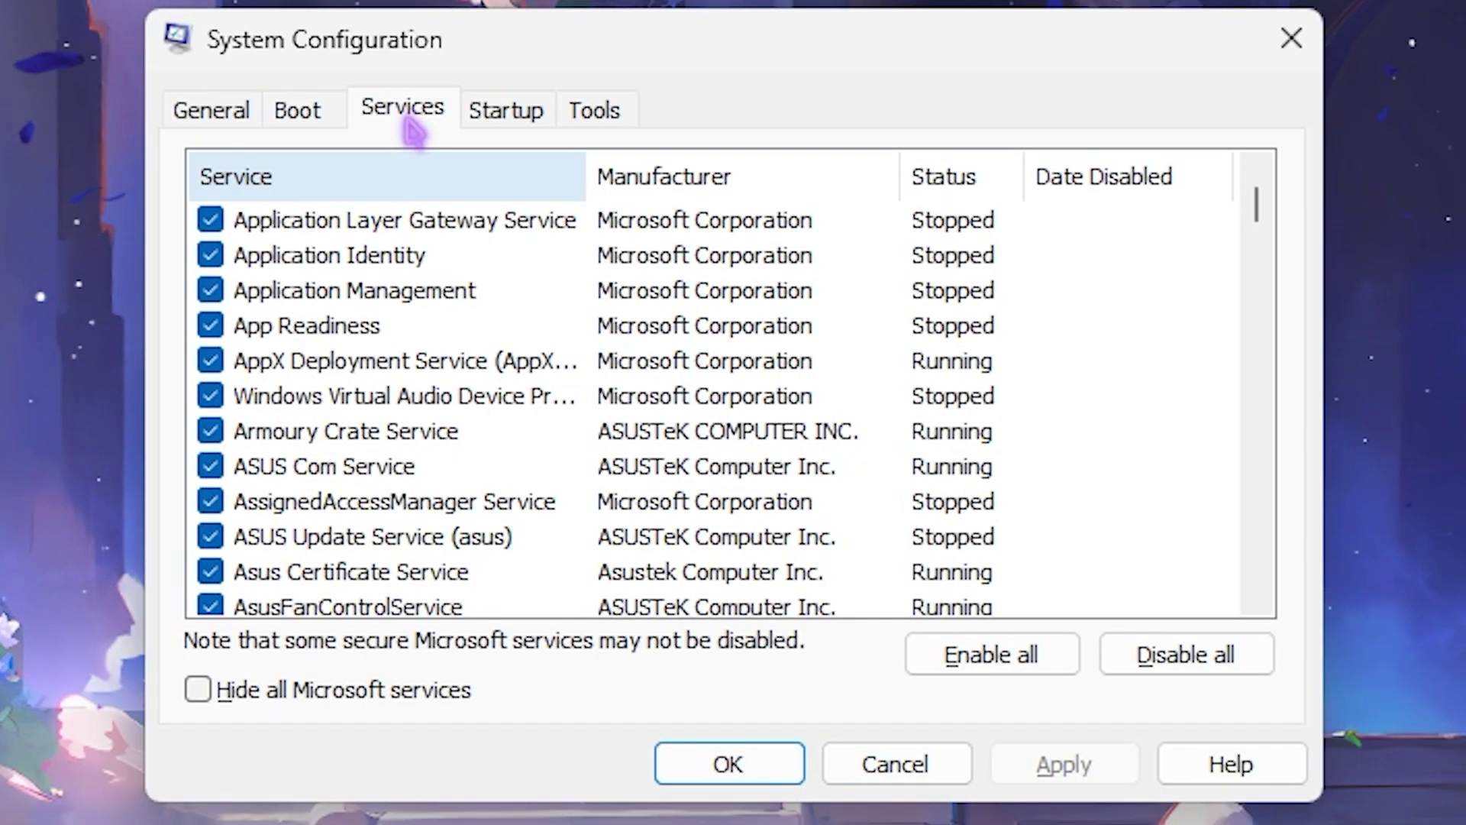
left_click(333, 697)
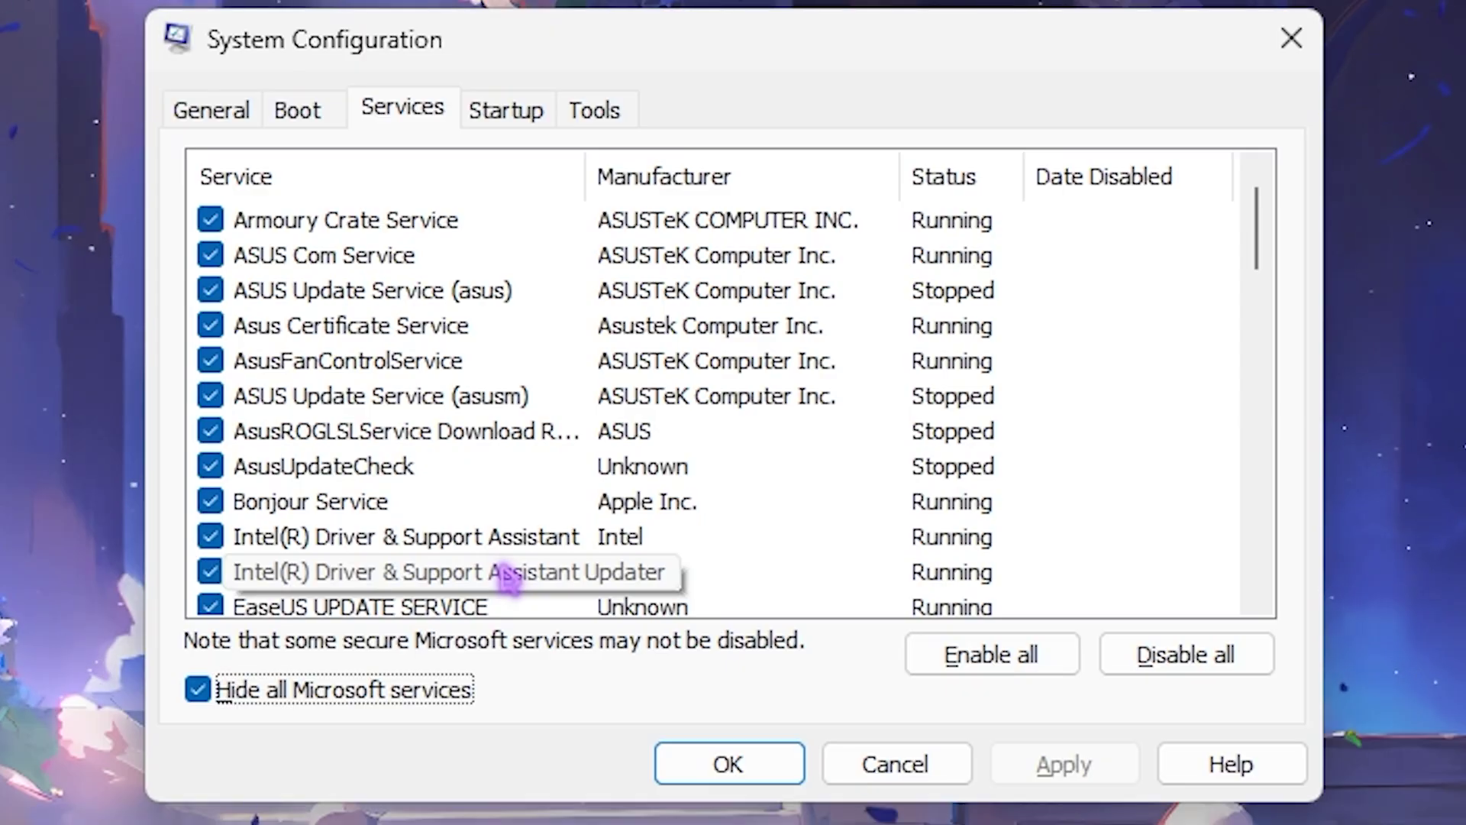
scroll(484, 383, "down", 5)
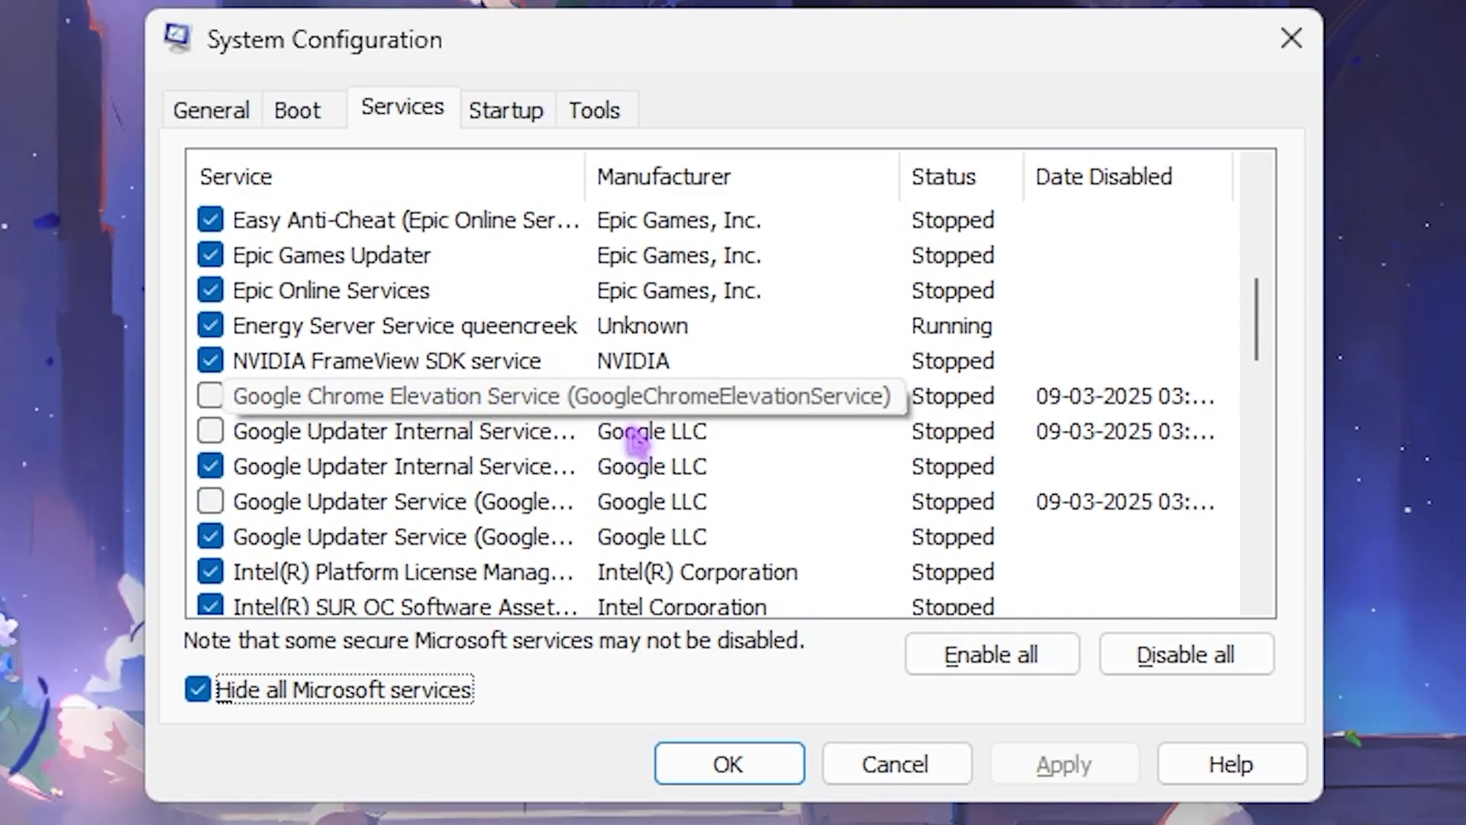
scroll(636, 439, "down", 6)
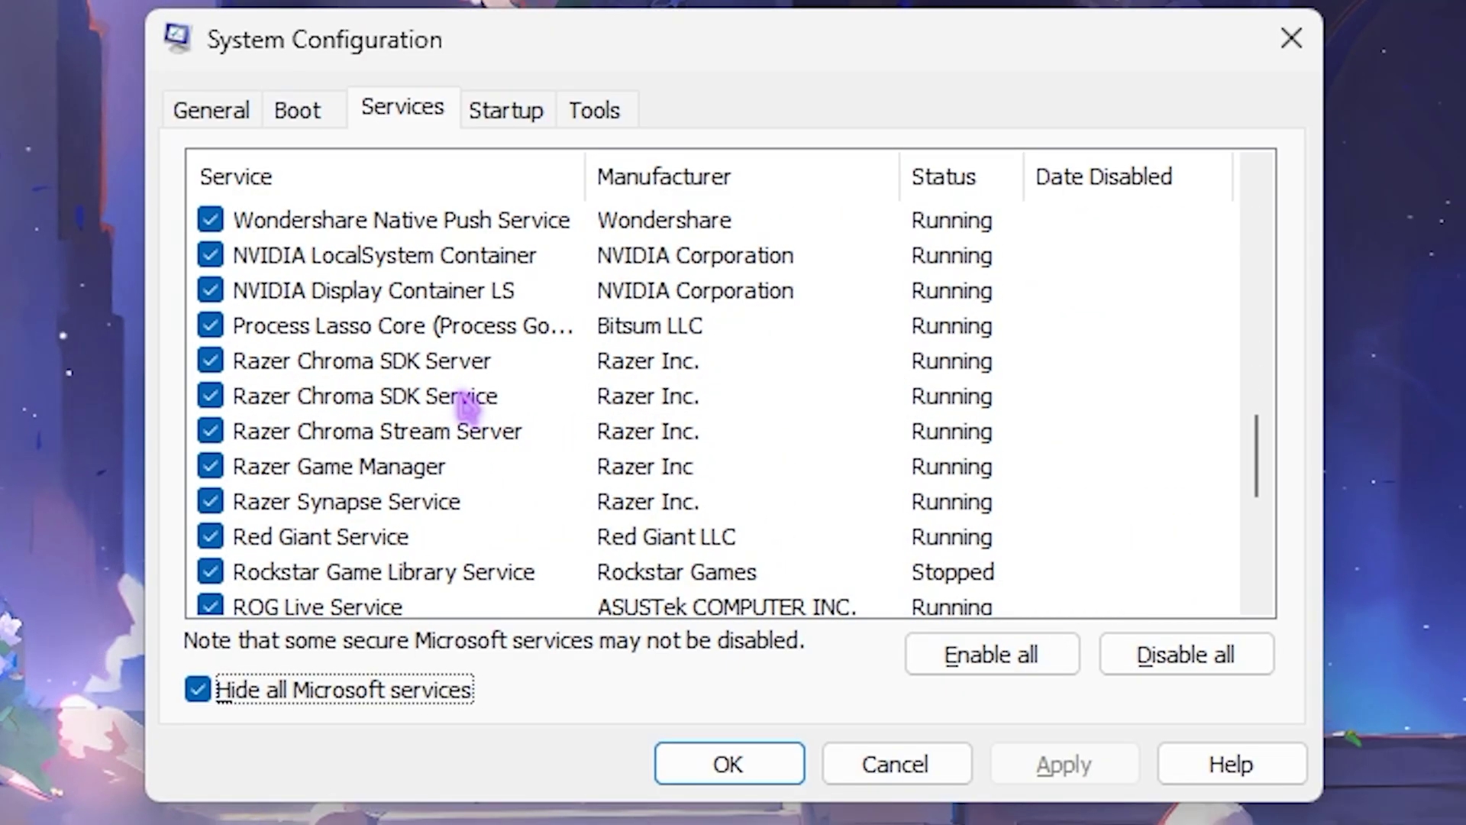
scroll(468, 404, "down", 4)
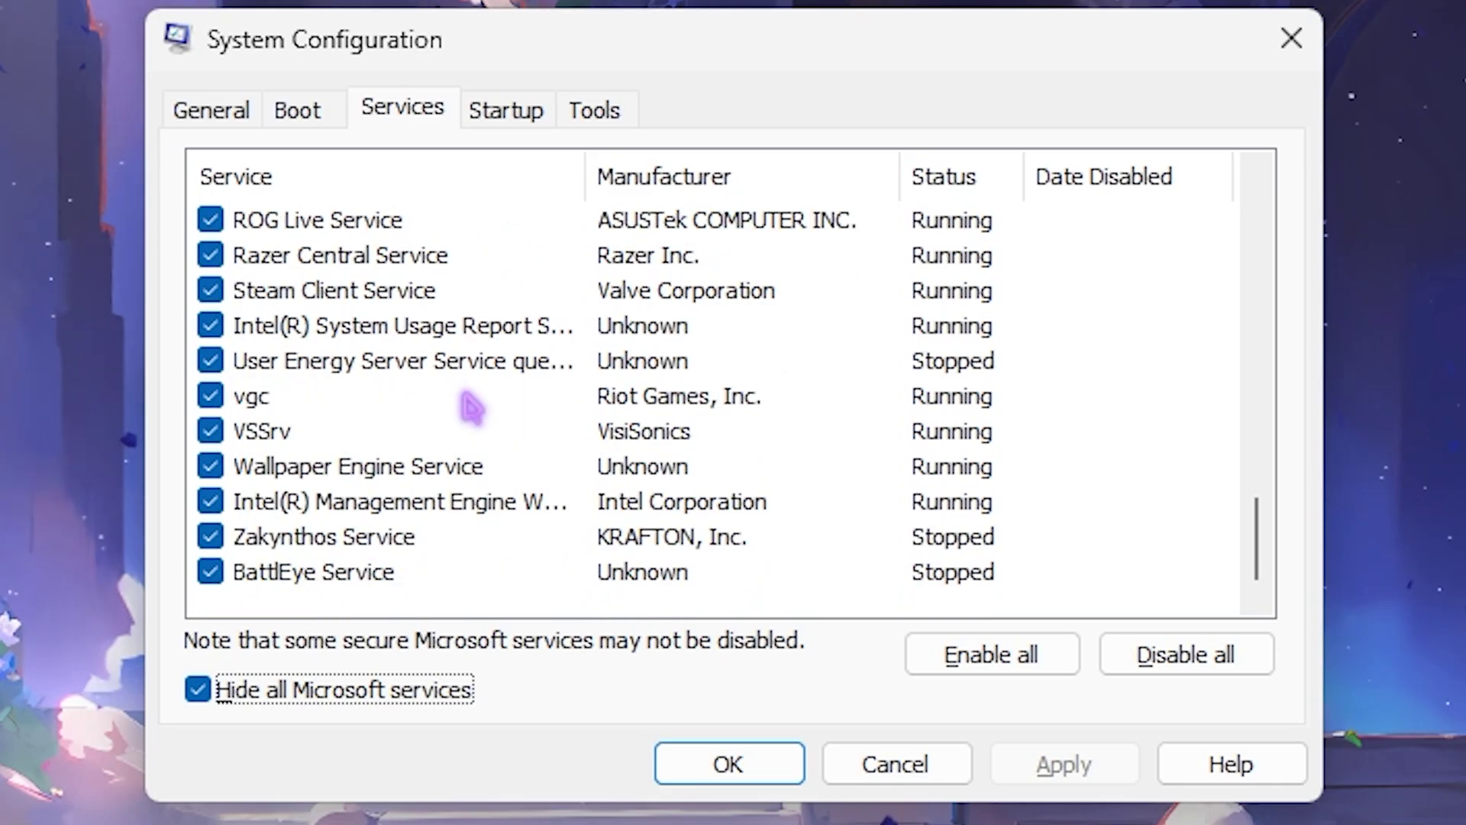
scroll(468, 405, "up", 6)
scroll(482, 399, "down", 1)
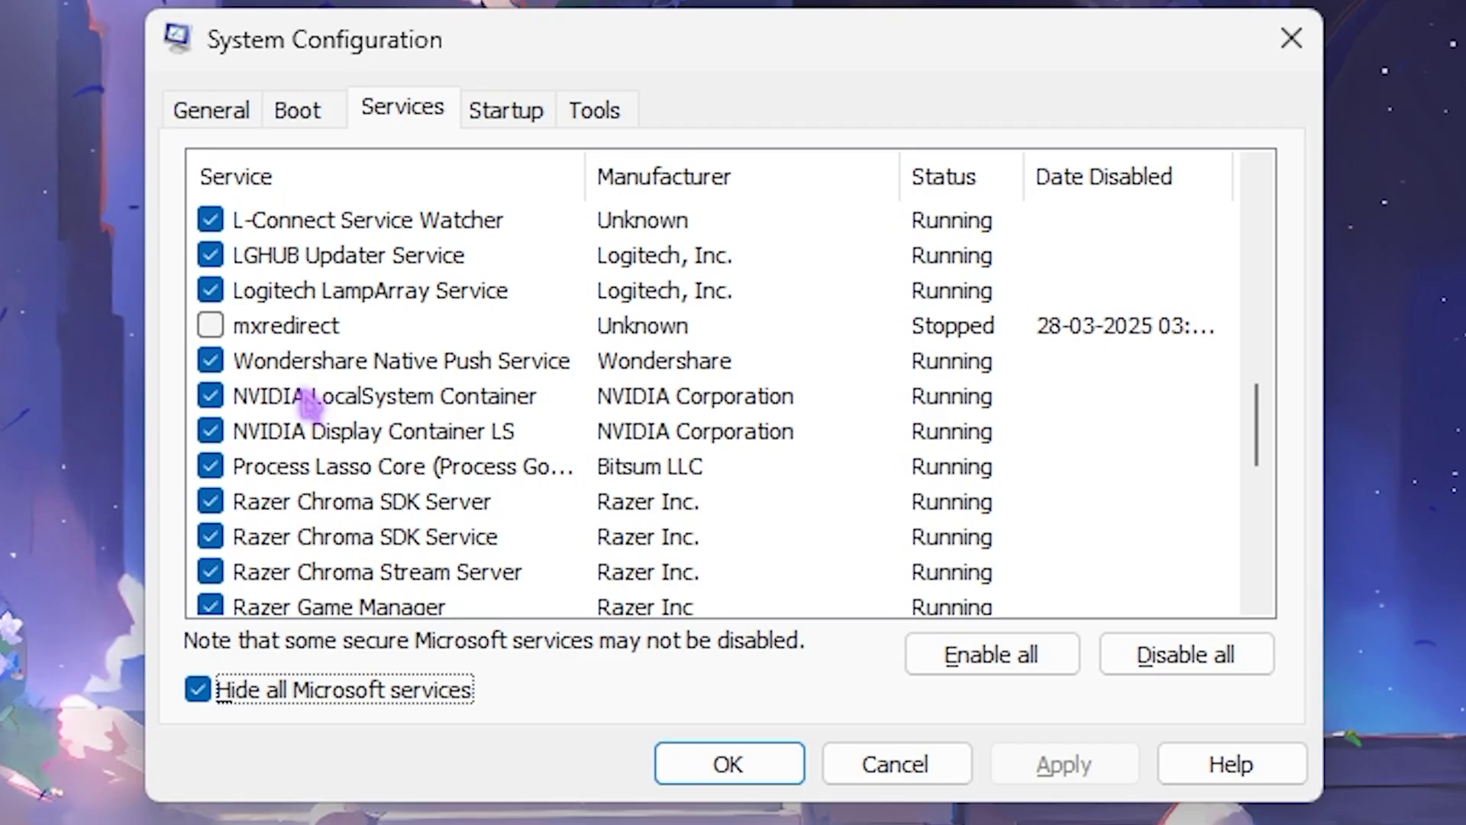
scroll(372, 440, "down", 5)
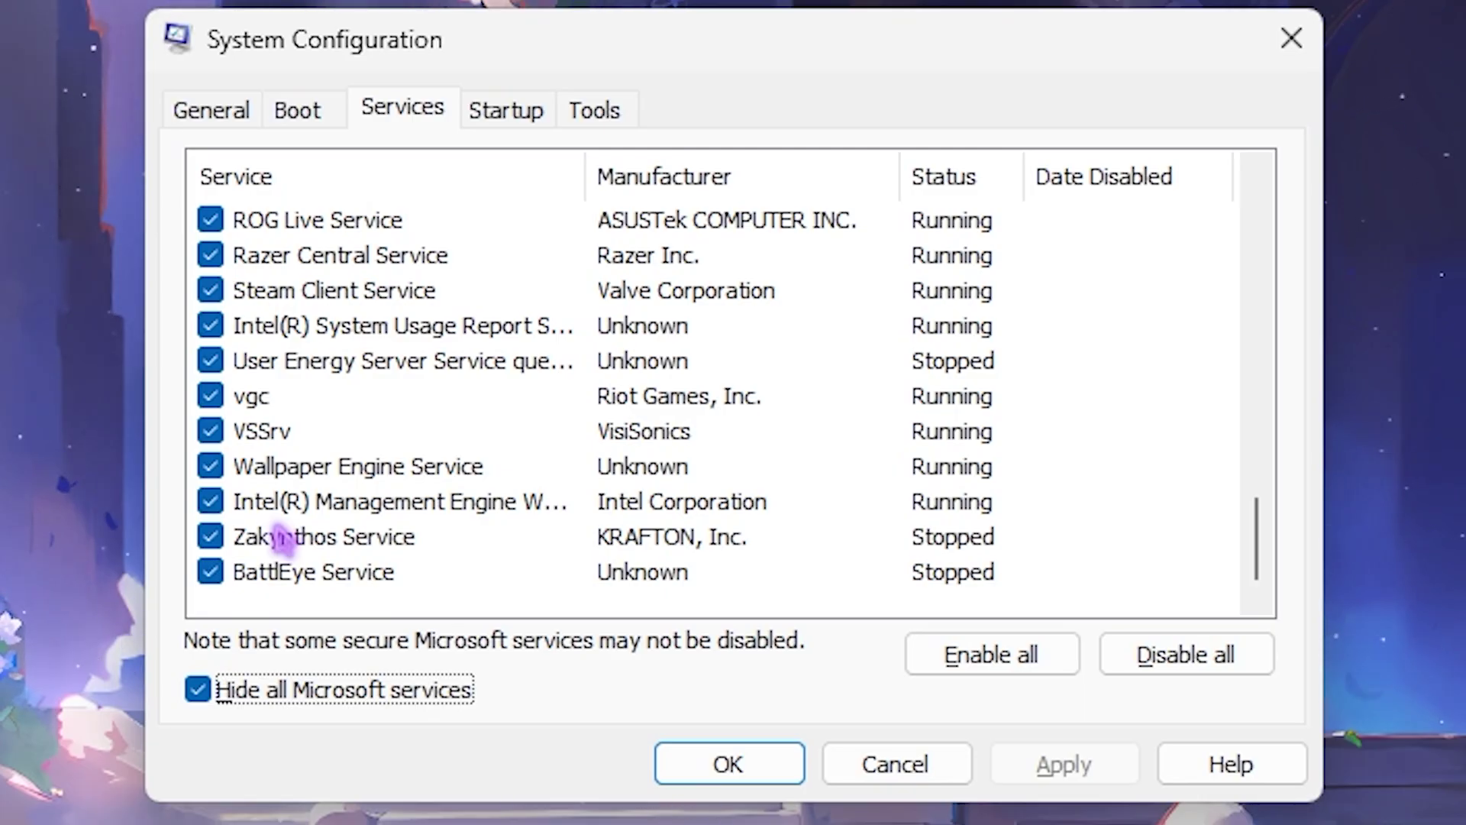
left_click(713, 764)
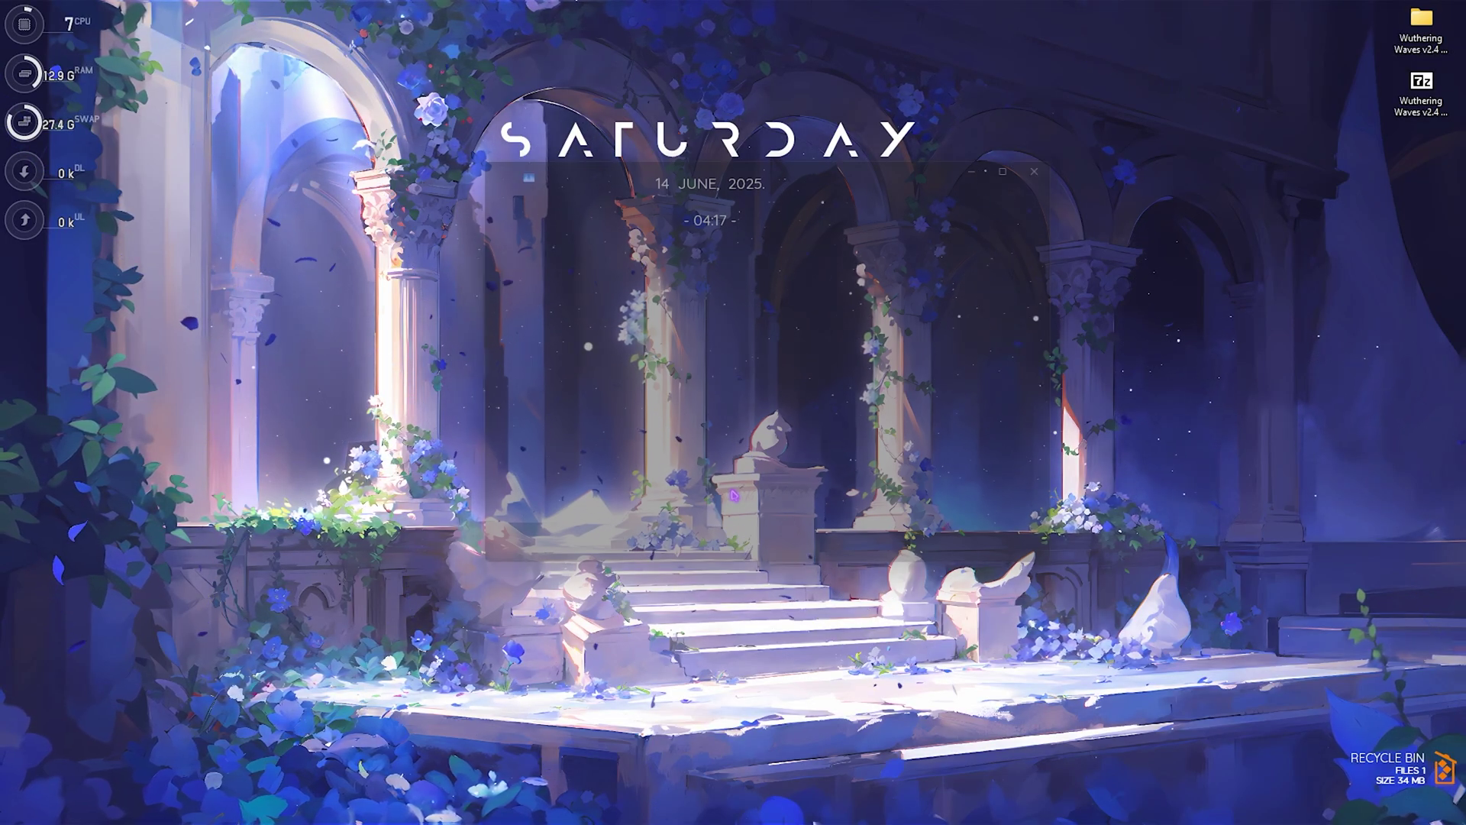
Review the startup apps and their status in a maximized Task Manager, and close it.
key("ctrl+shift+Escape")
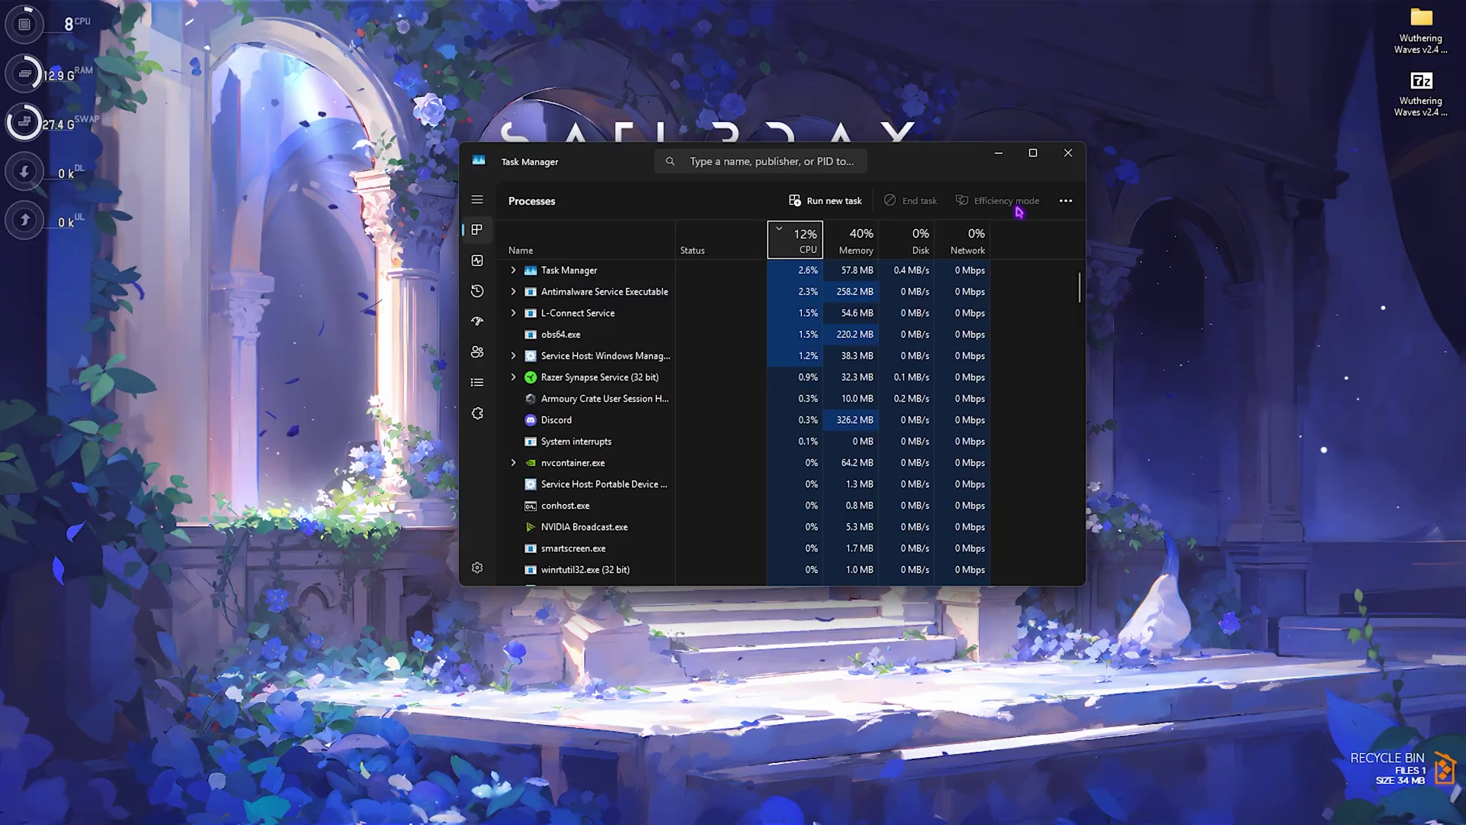
left_click(1032, 153)
left_click(19, 173)
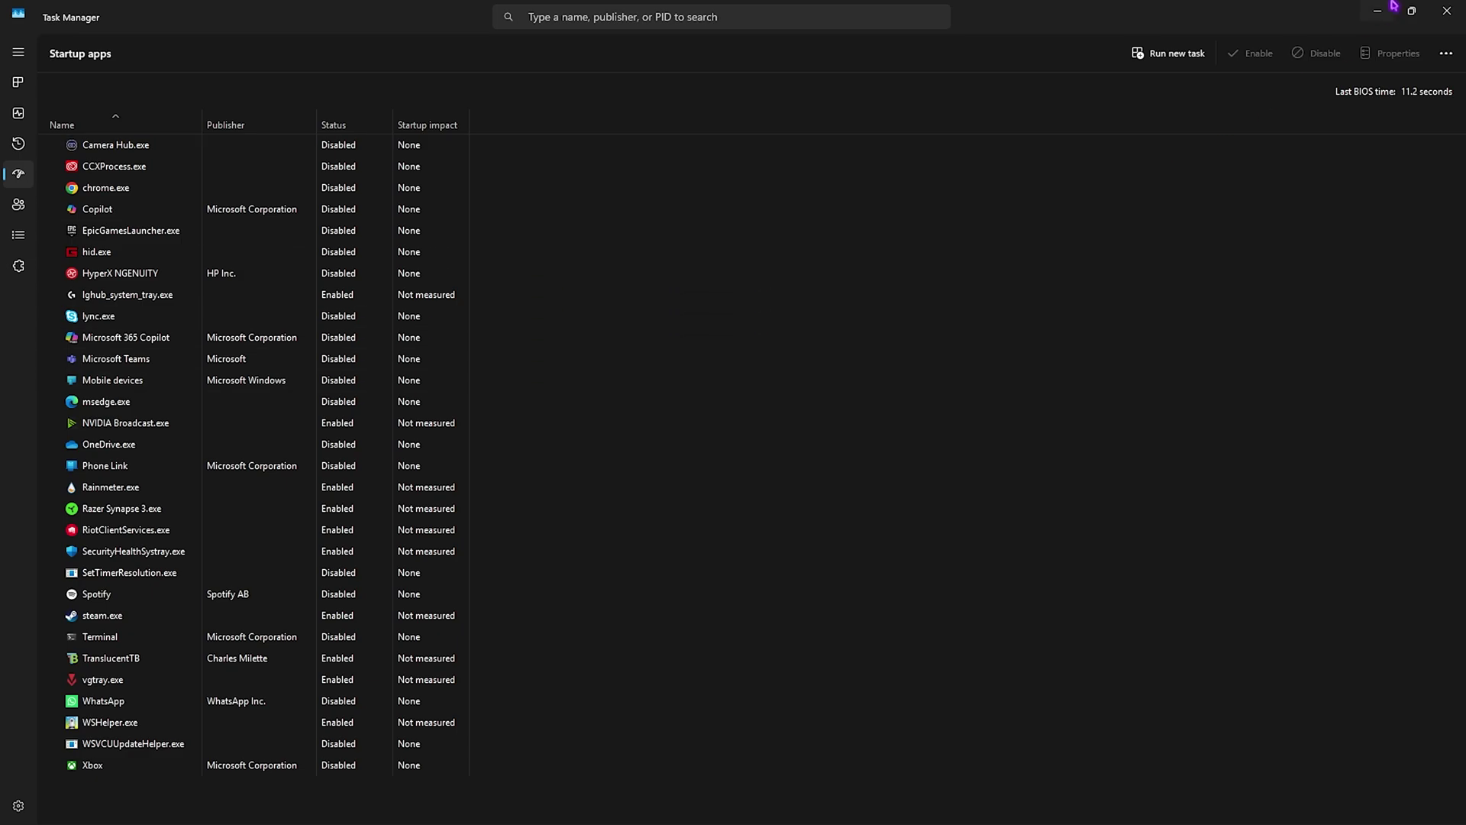
left_click(1444, 10)
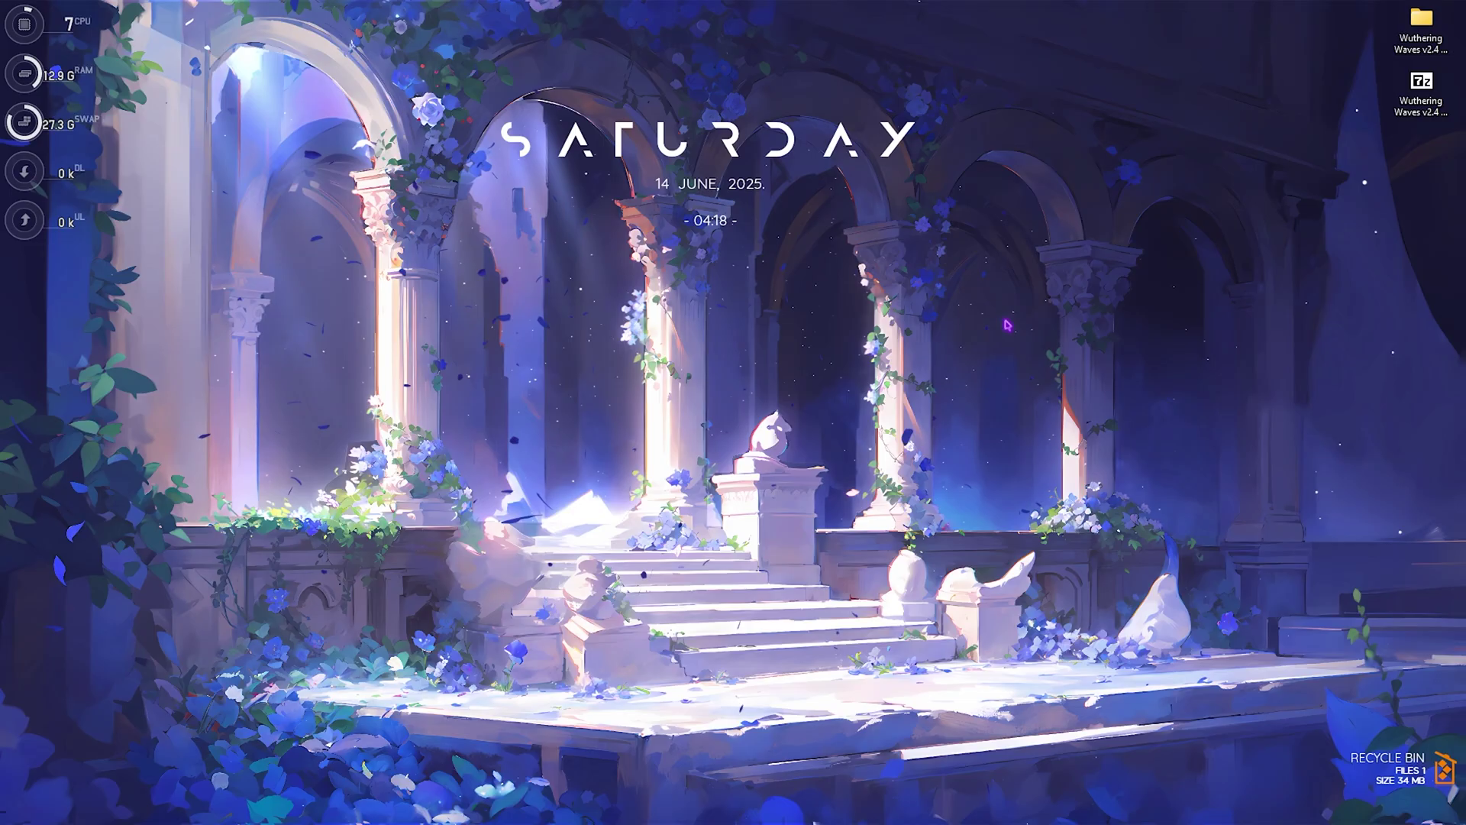
Find Create a restore point through Windows search, create one named WuWa with Local Disk (C:) selected, and close System Properties.
key("super")
type("create a restore point")
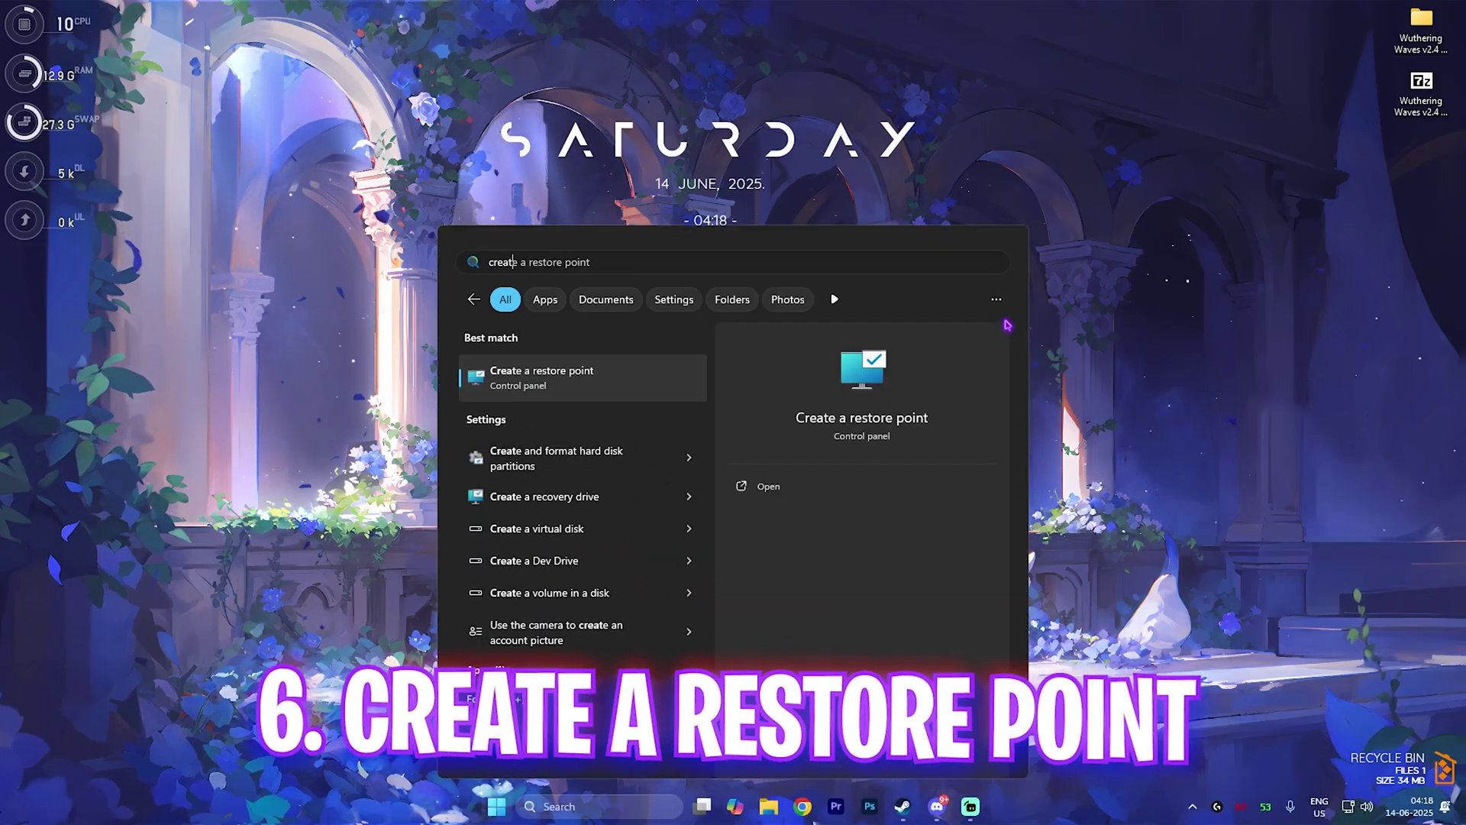
key("Return")
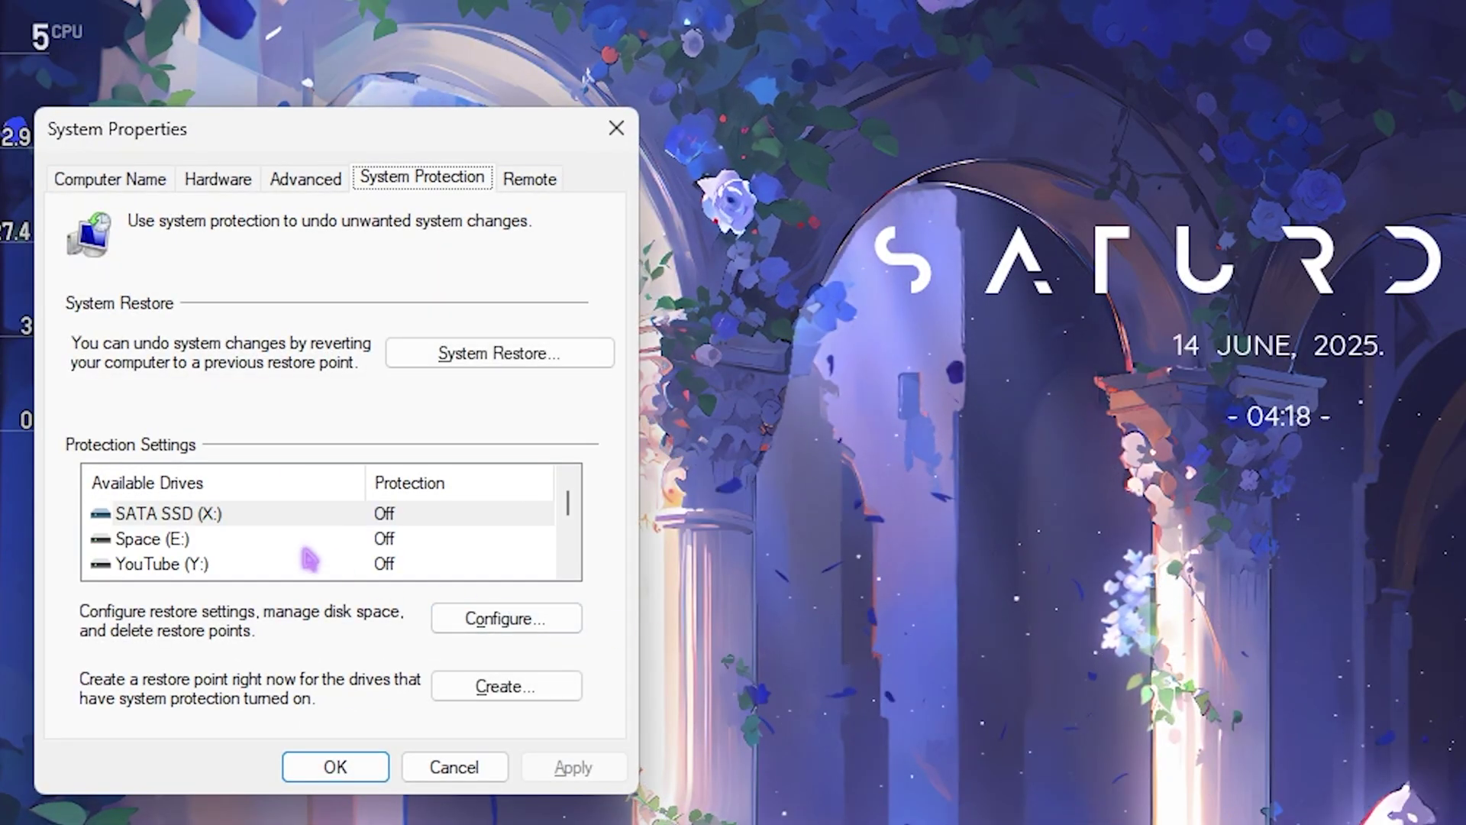
scroll(306, 558, "down", 2)
left_click(311, 562)
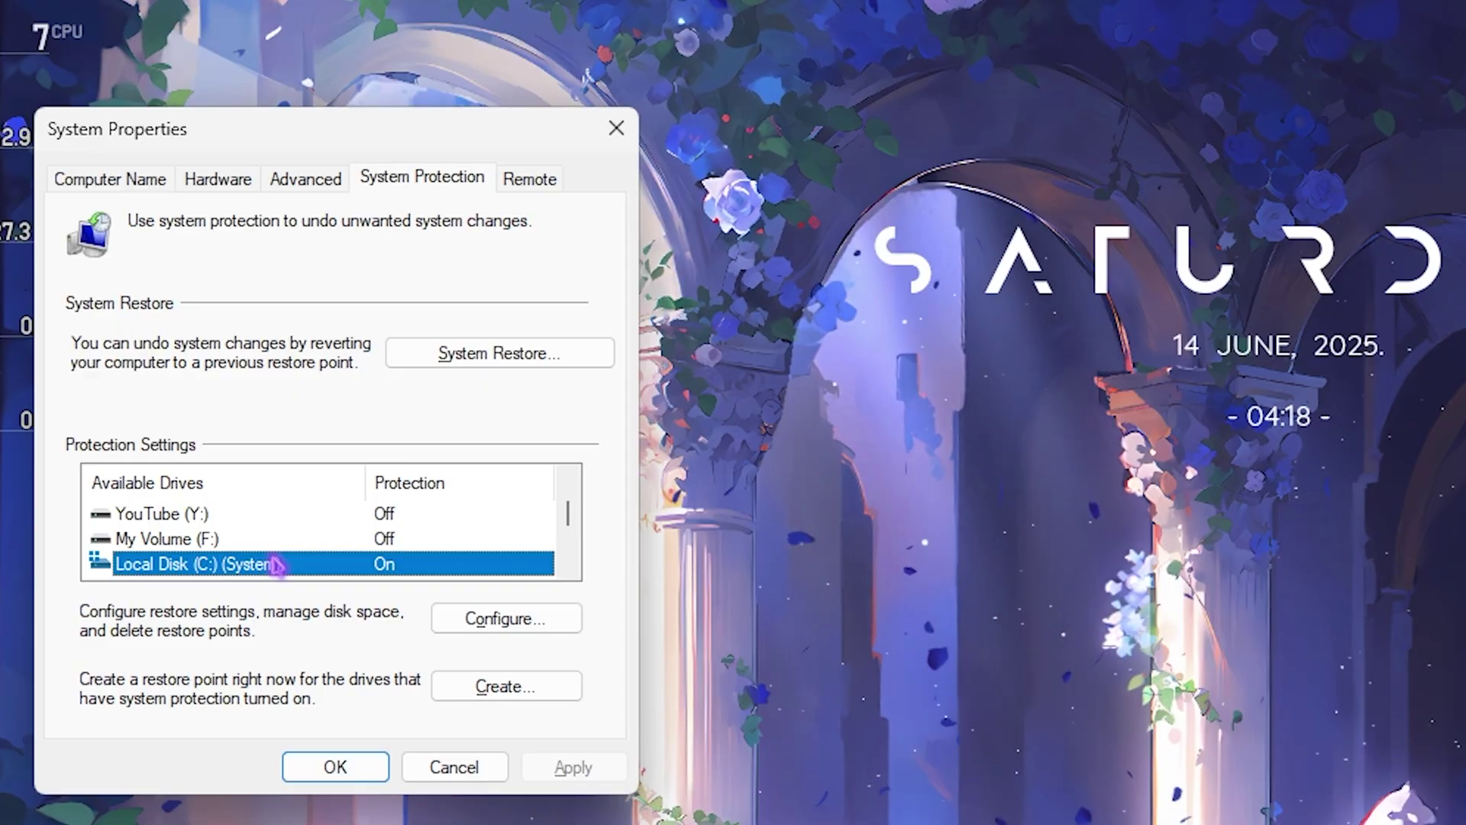
left_click(447, 697)
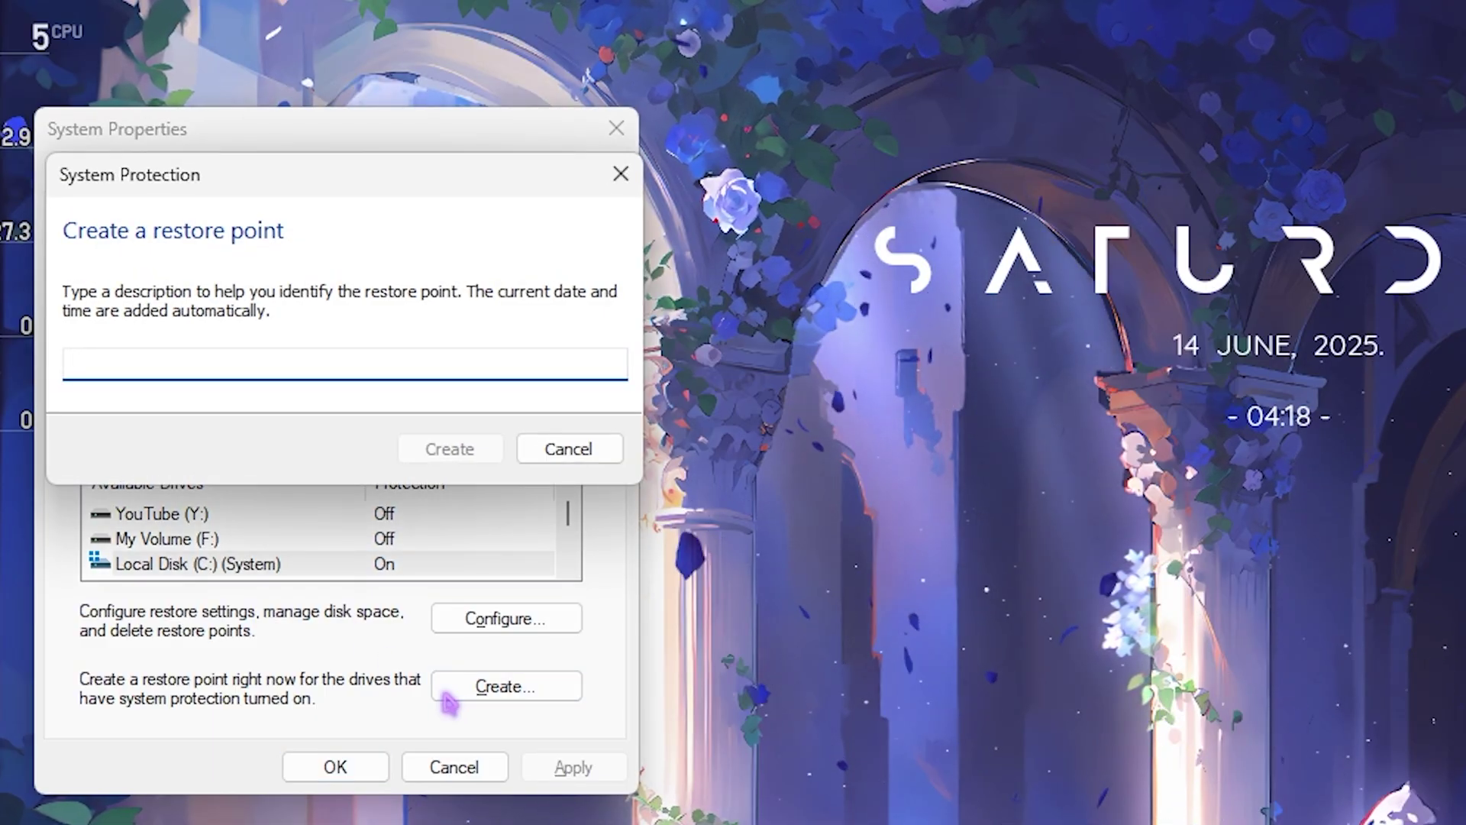
type("WuWa")
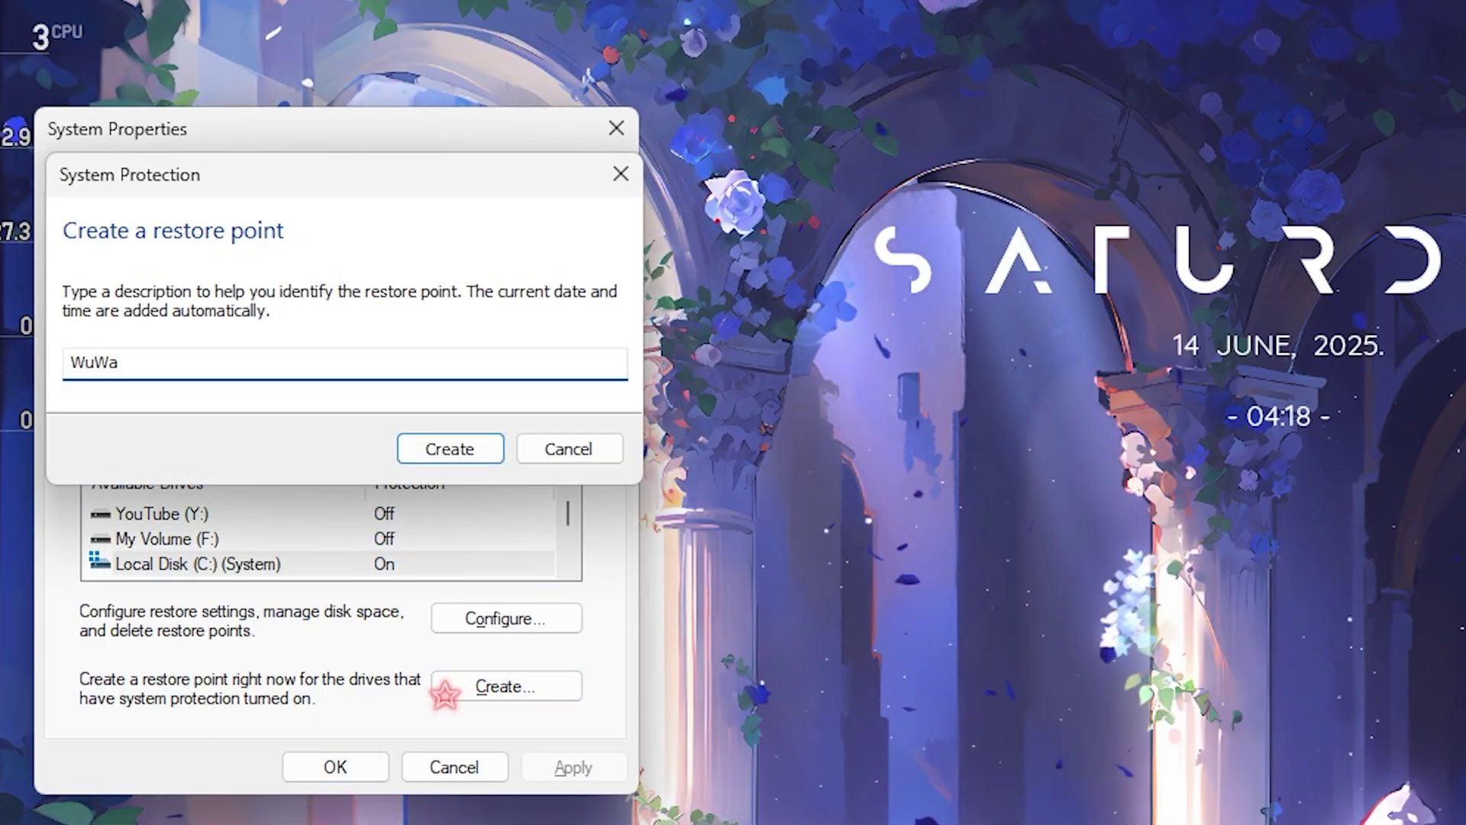
key("Return")
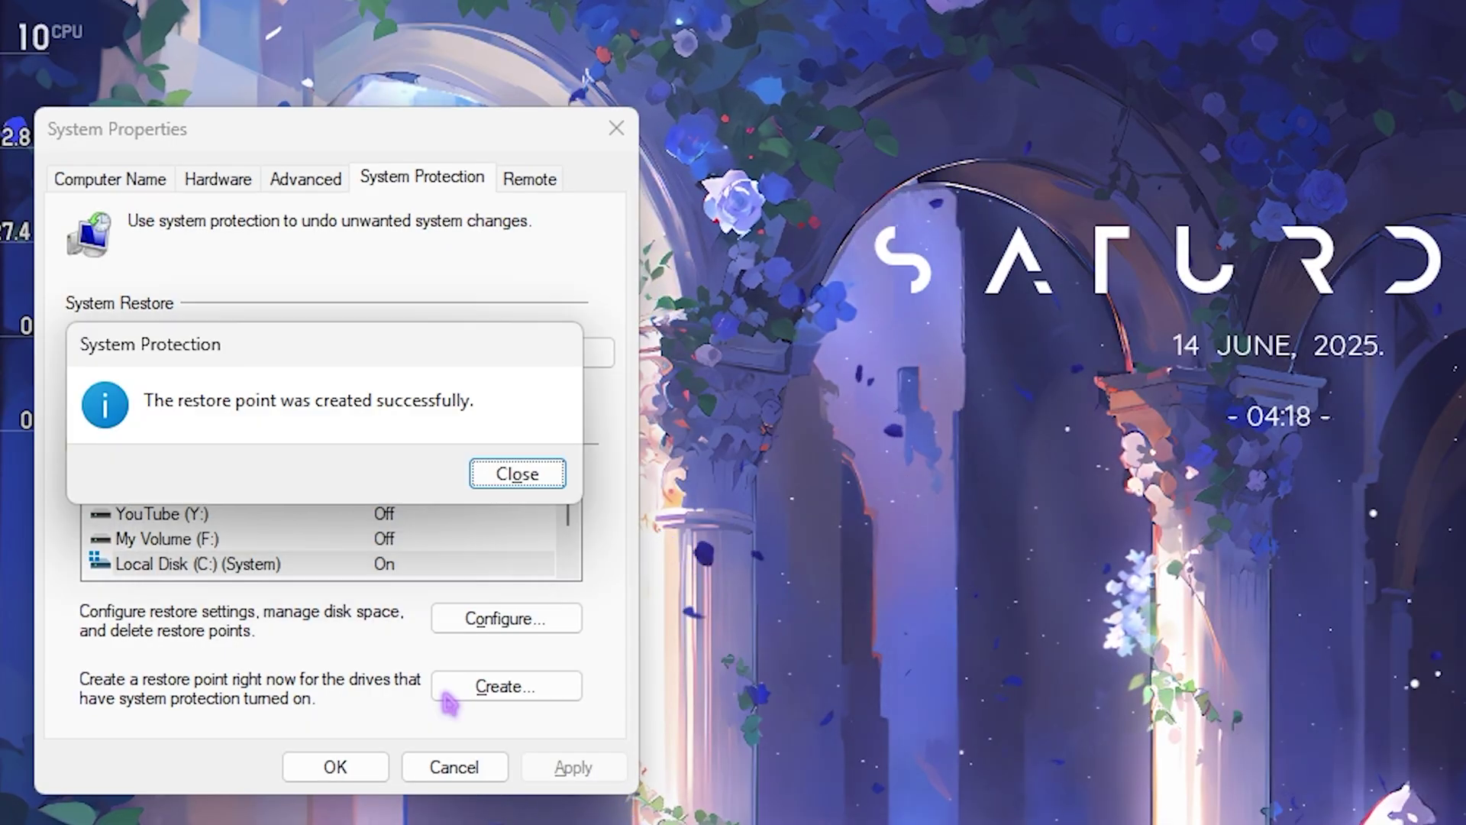
left_click(500, 468)
left_click(617, 130)
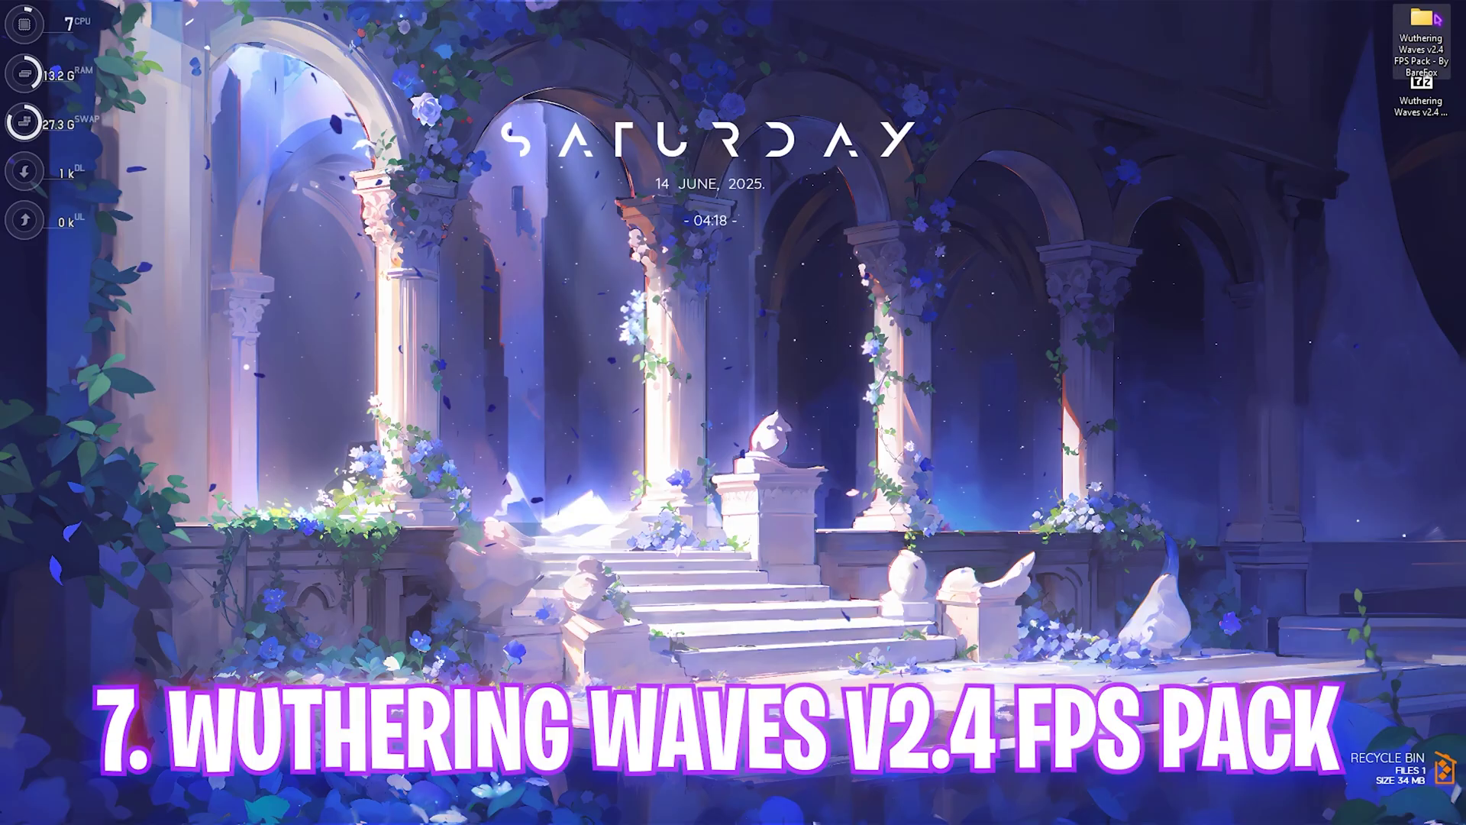
Open the Wuthering Waves v2.4 FPS Pack folder, inspect the AMD and INTEL folders under 1- CPU Priority, and return to the pack's main folder.
double_click(1422, 31)
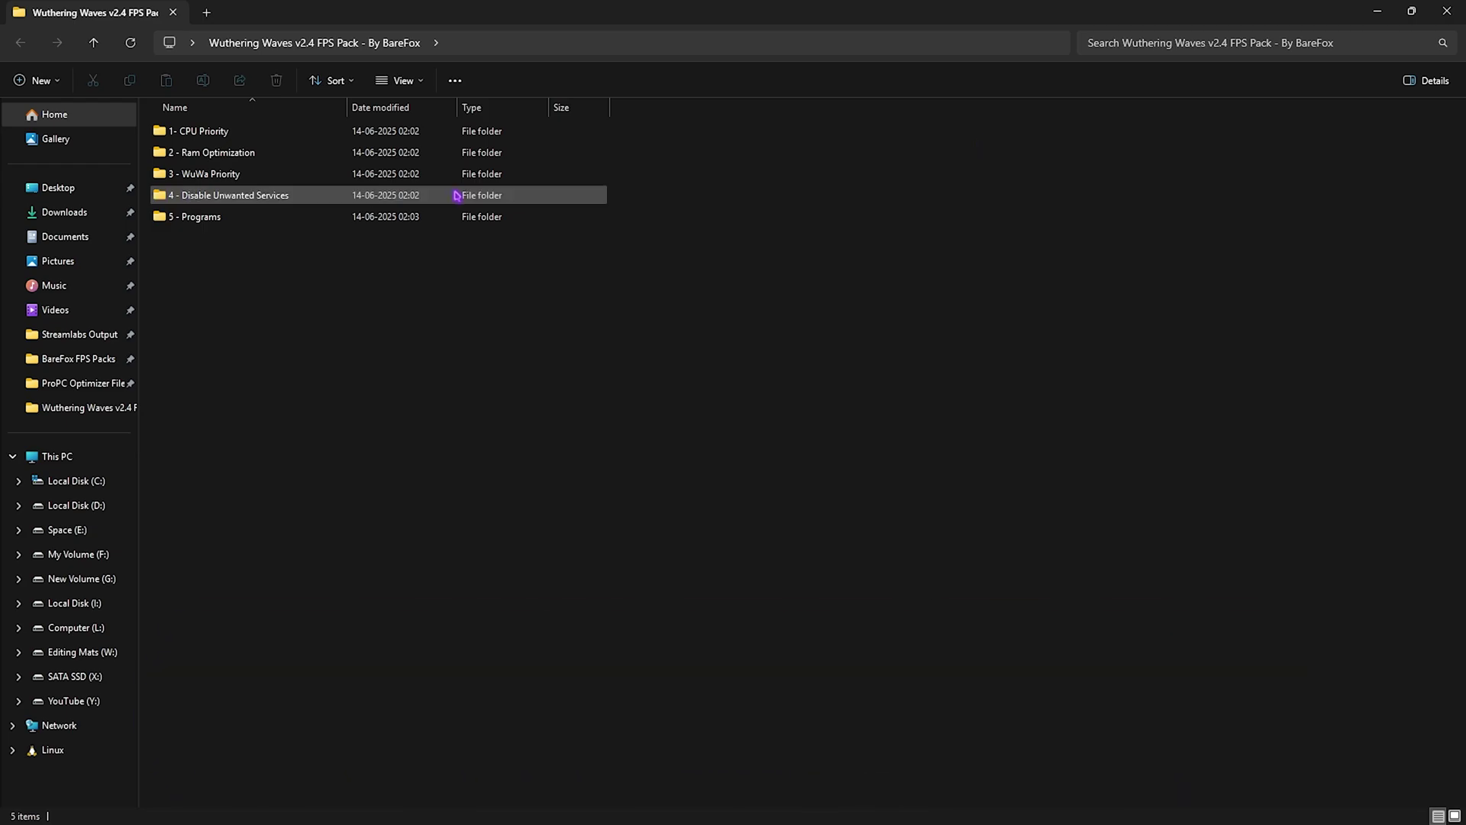
double_click(217, 132)
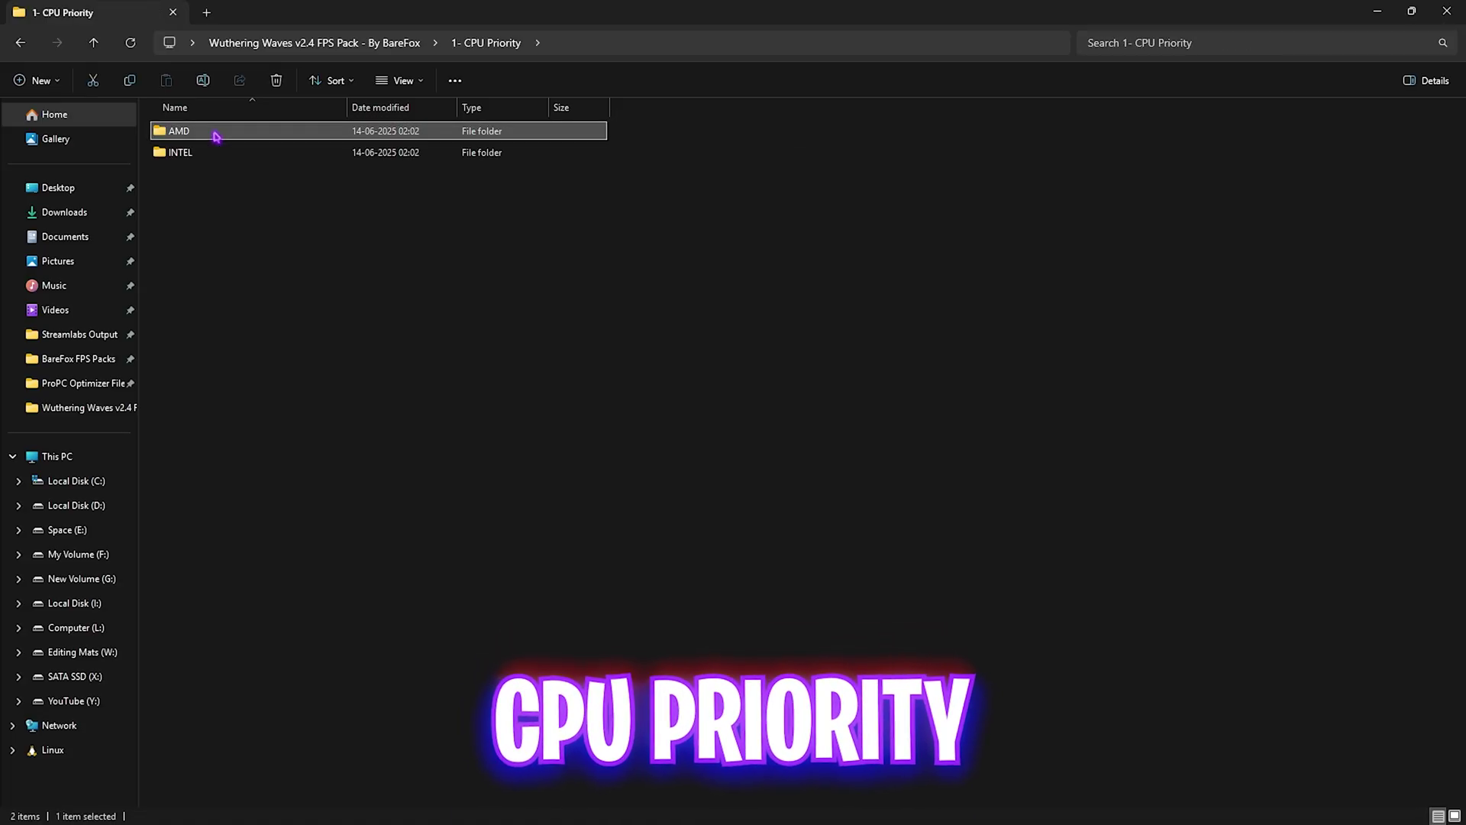
double_click(216, 133)
left_click(484, 46)
double_click(268, 152)
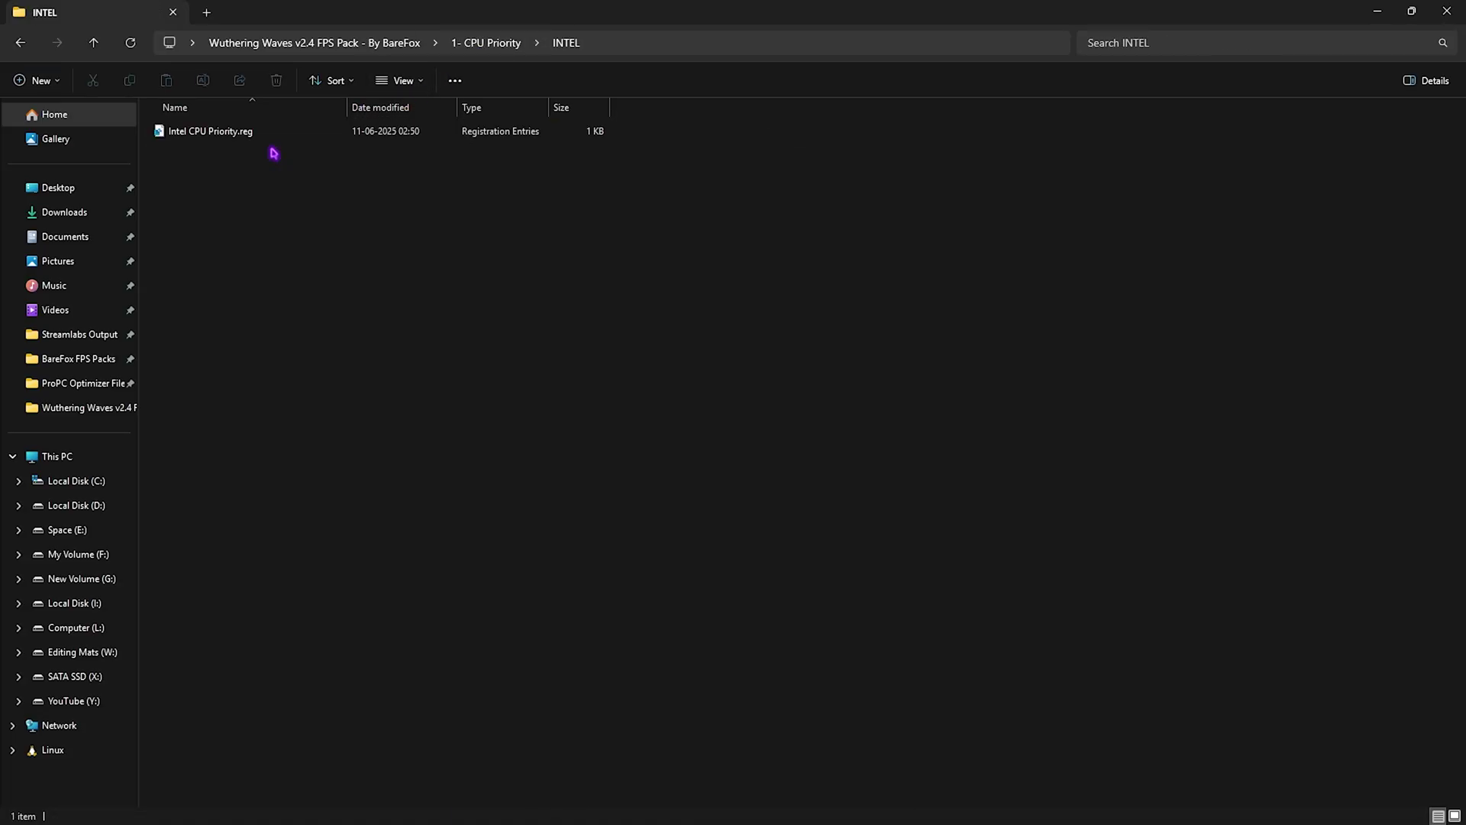
left_click(489, 46)
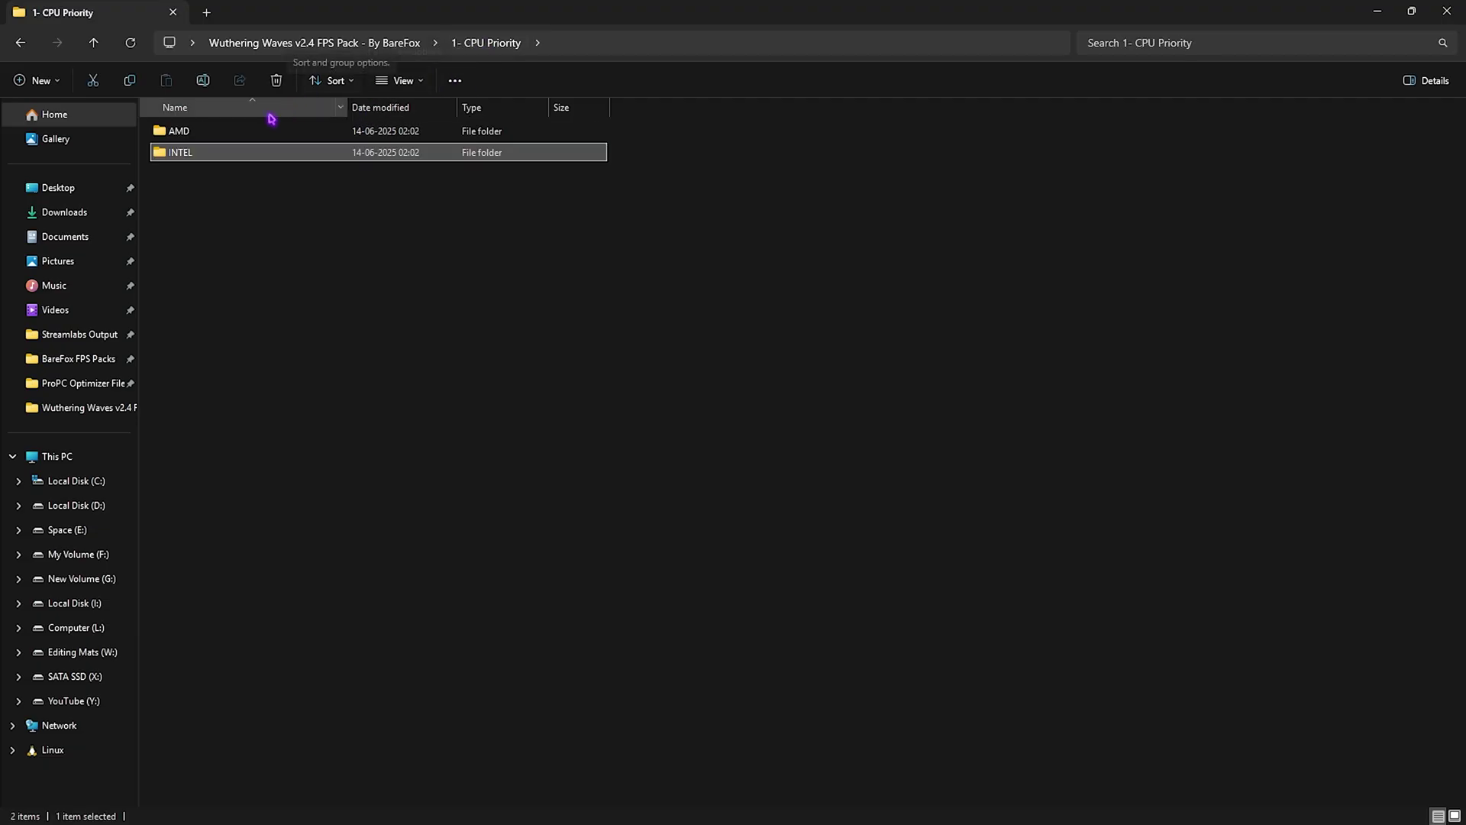
double_click(226, 152)
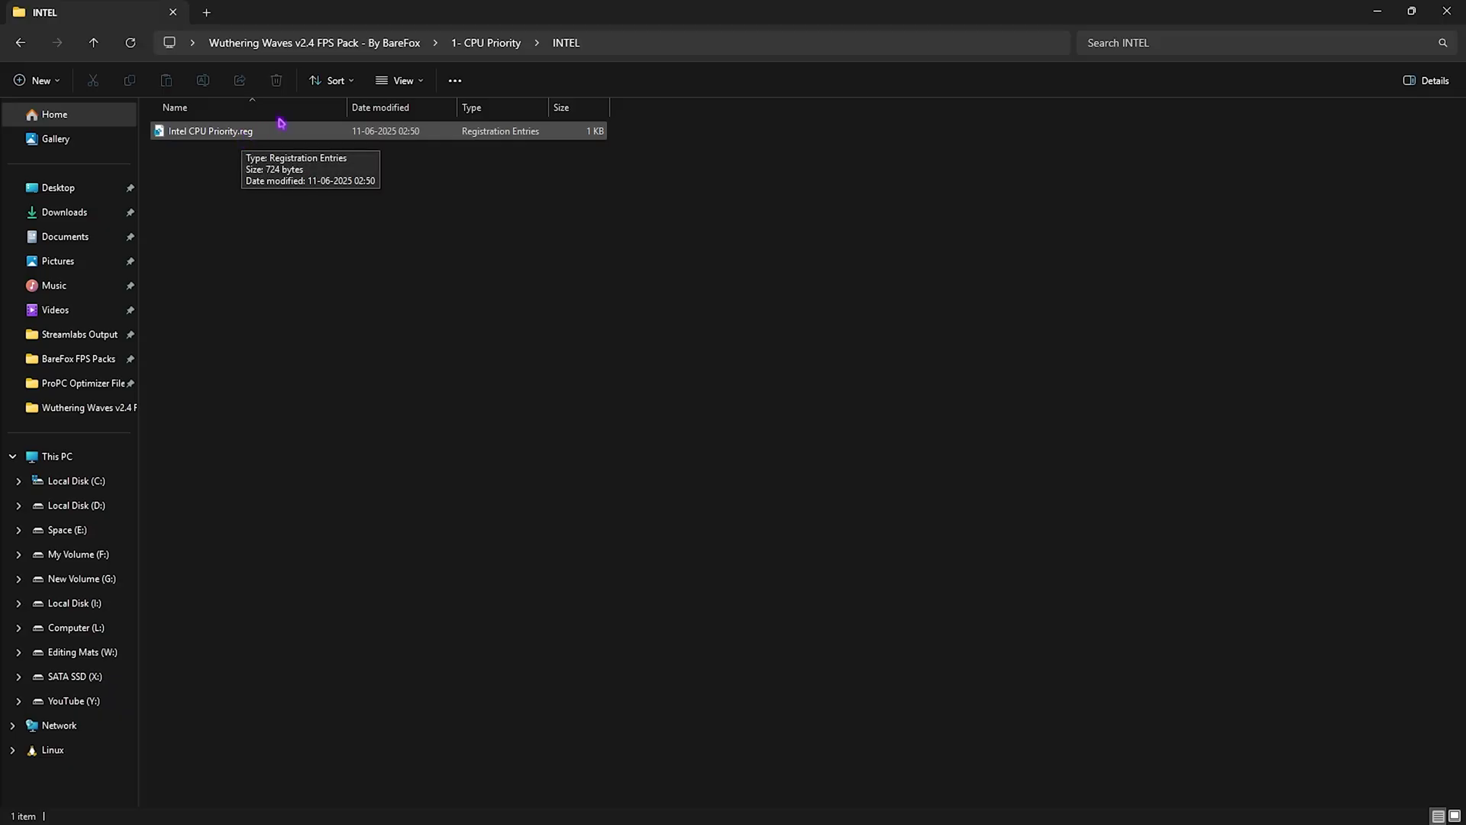
left_click(394, 44)
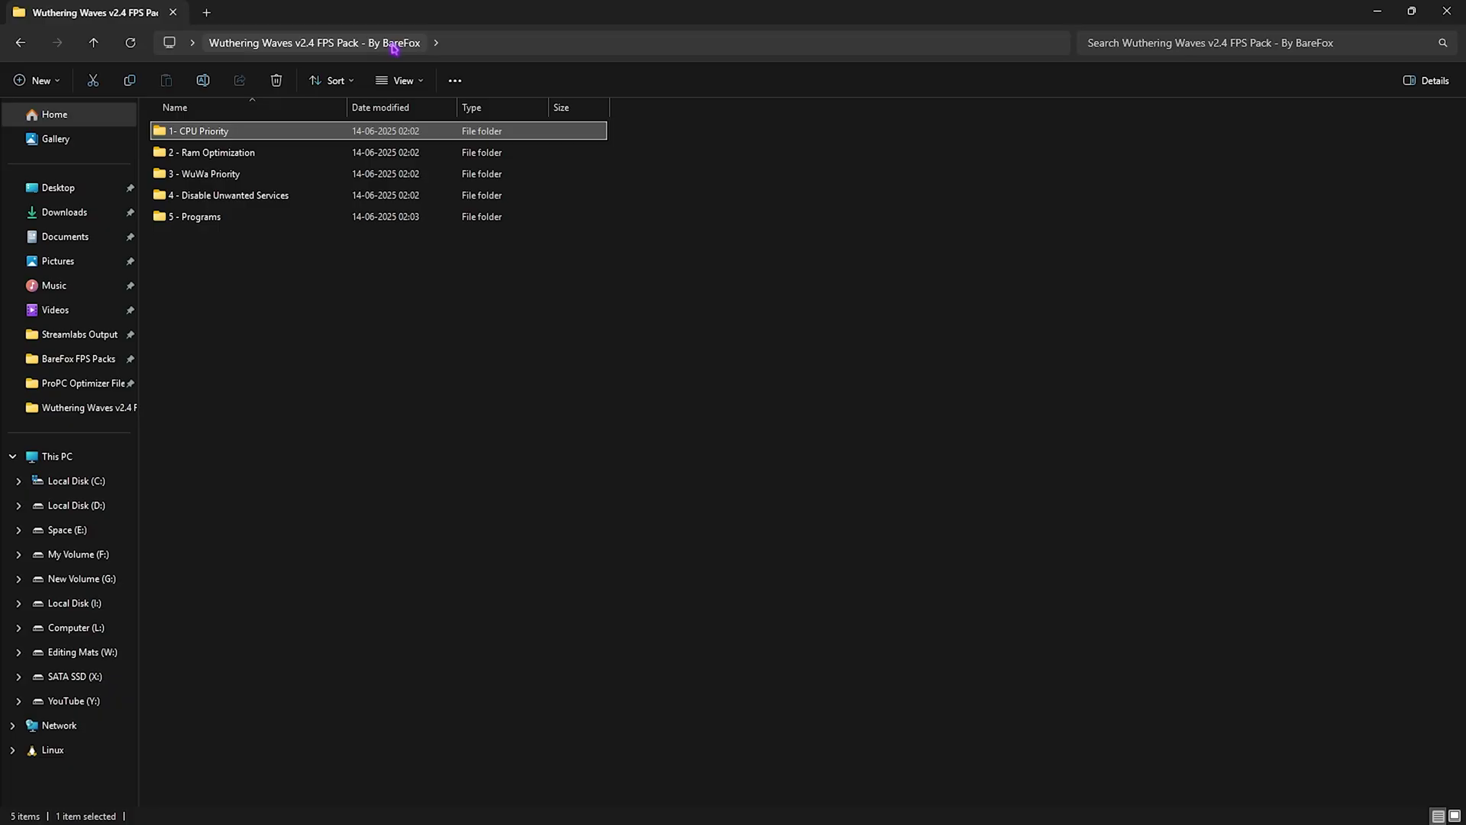
Inspect the RAM-size registry files and Reset to Default.reg in the 2 - Ram Optimization folder, and return to the pack's main folder.
double_click(209, 155)
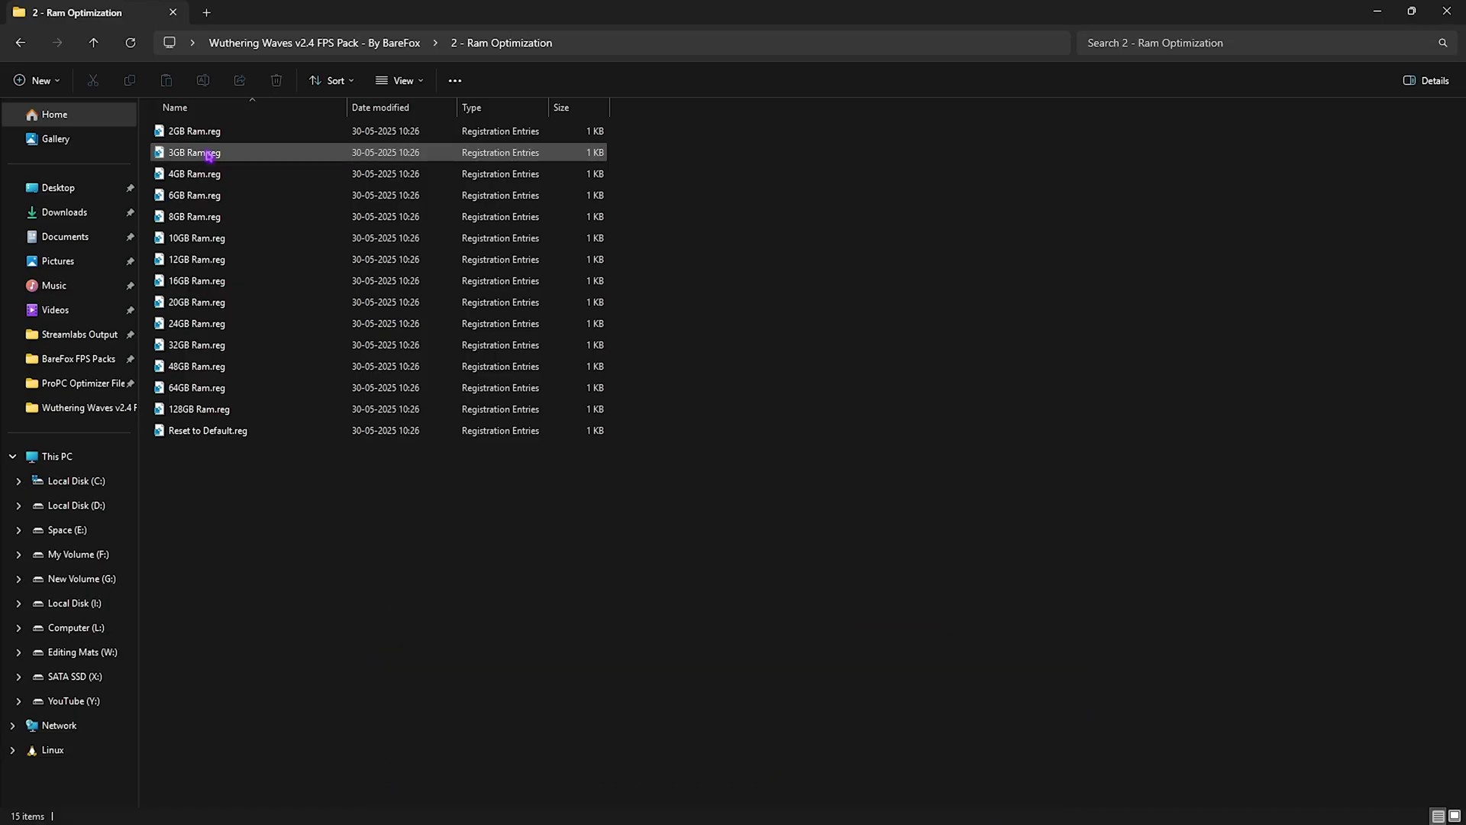
left_click(205, 346)
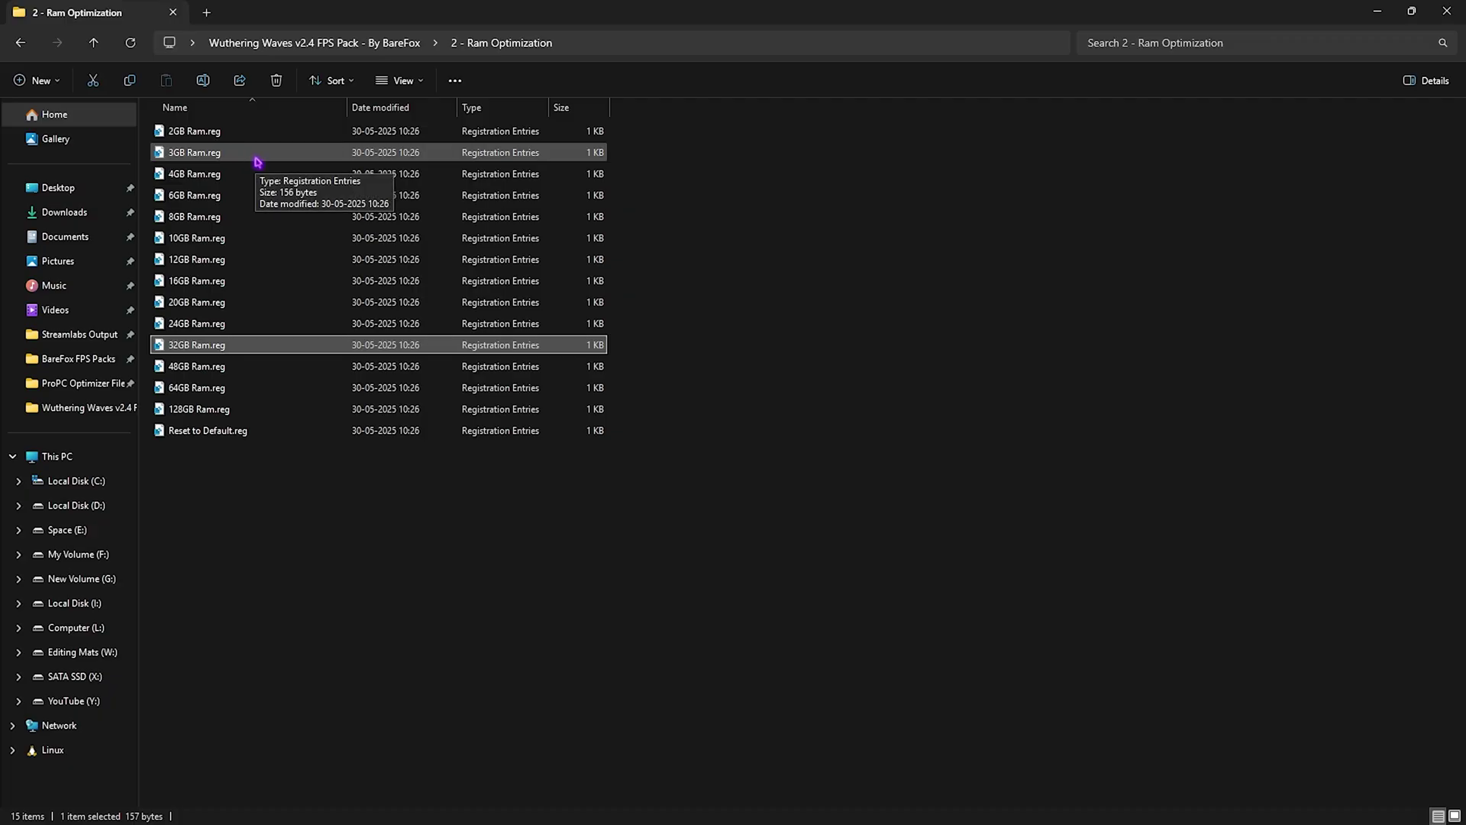
left_click(222, 433)
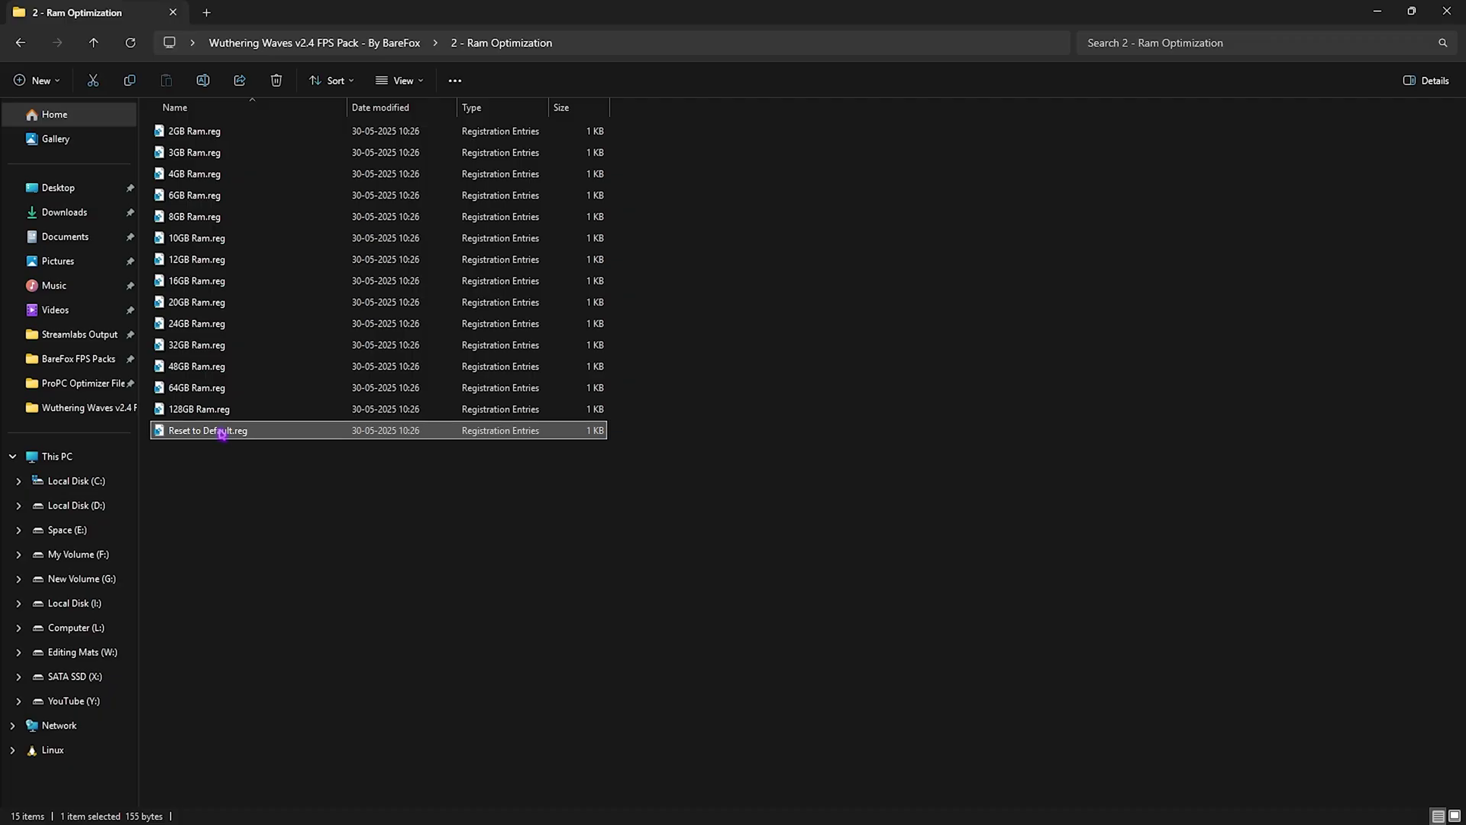
key("alt+Up")
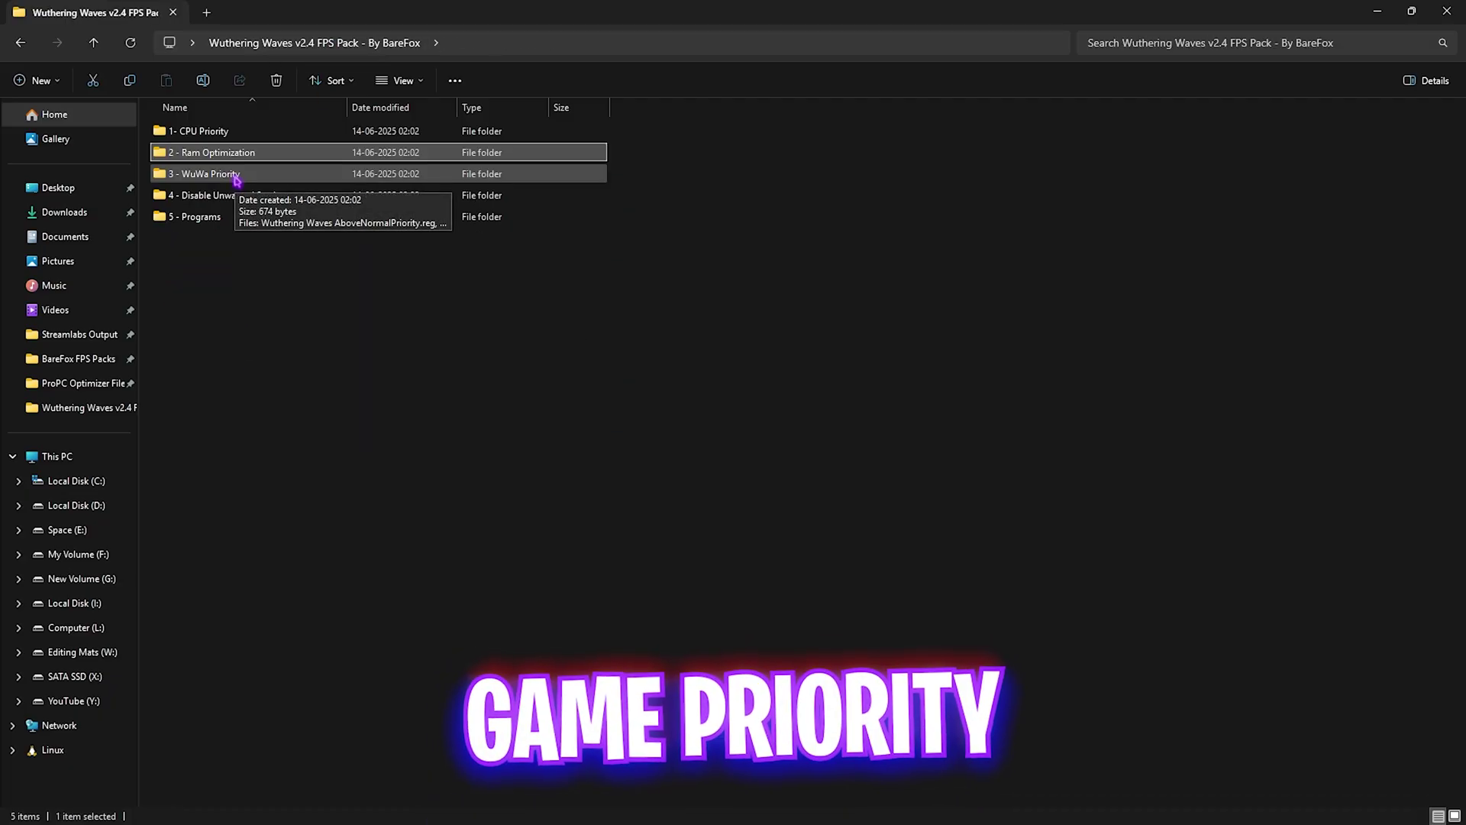
Inspect the AboveNormalPriority and High Priority registry files in the 3 - WuWa Priority folder, and return to the pack's main folder.
double_click(236, 176)
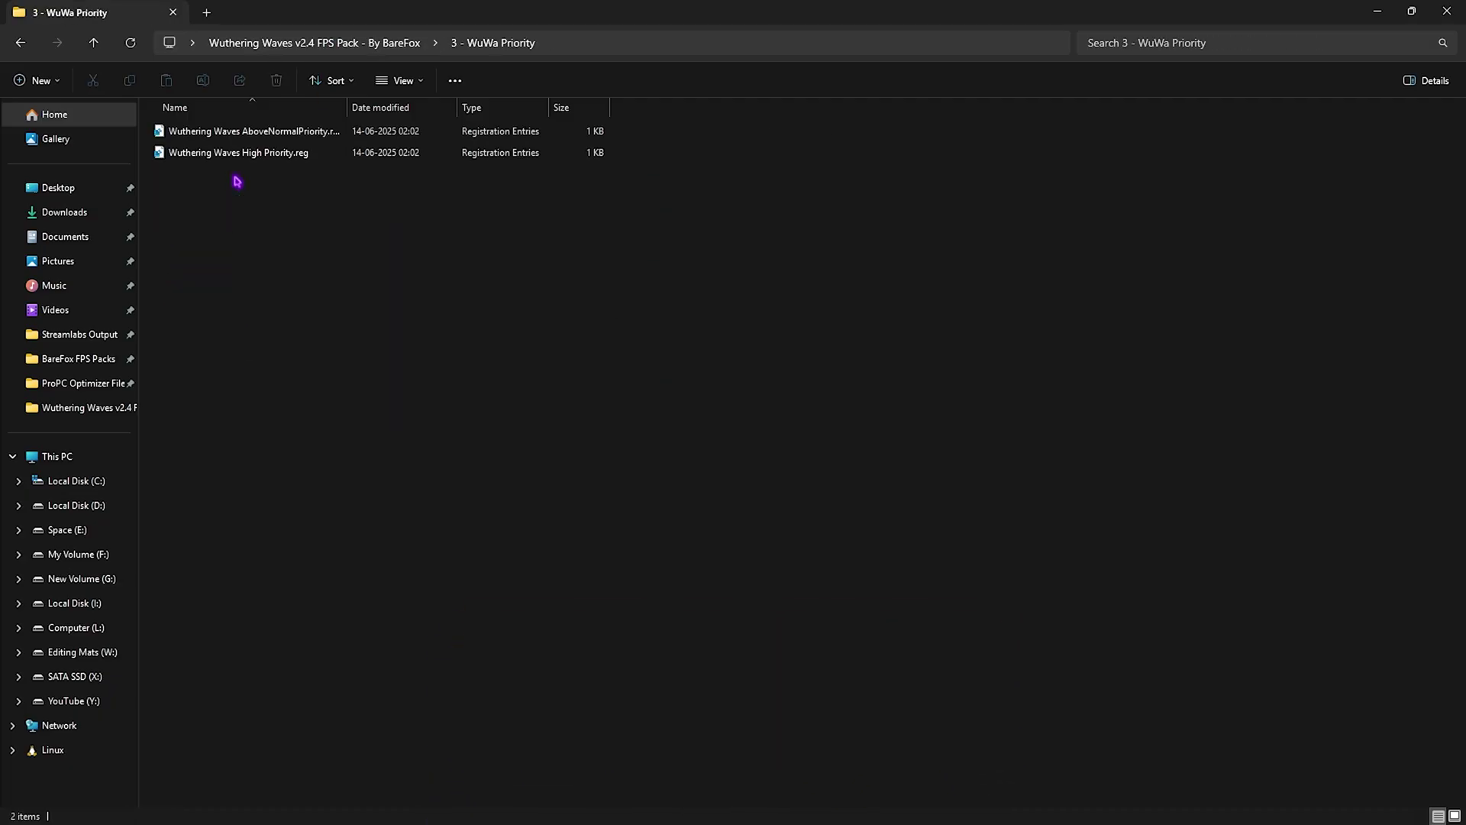
left_click(329, 131)
left_click(313, 151)
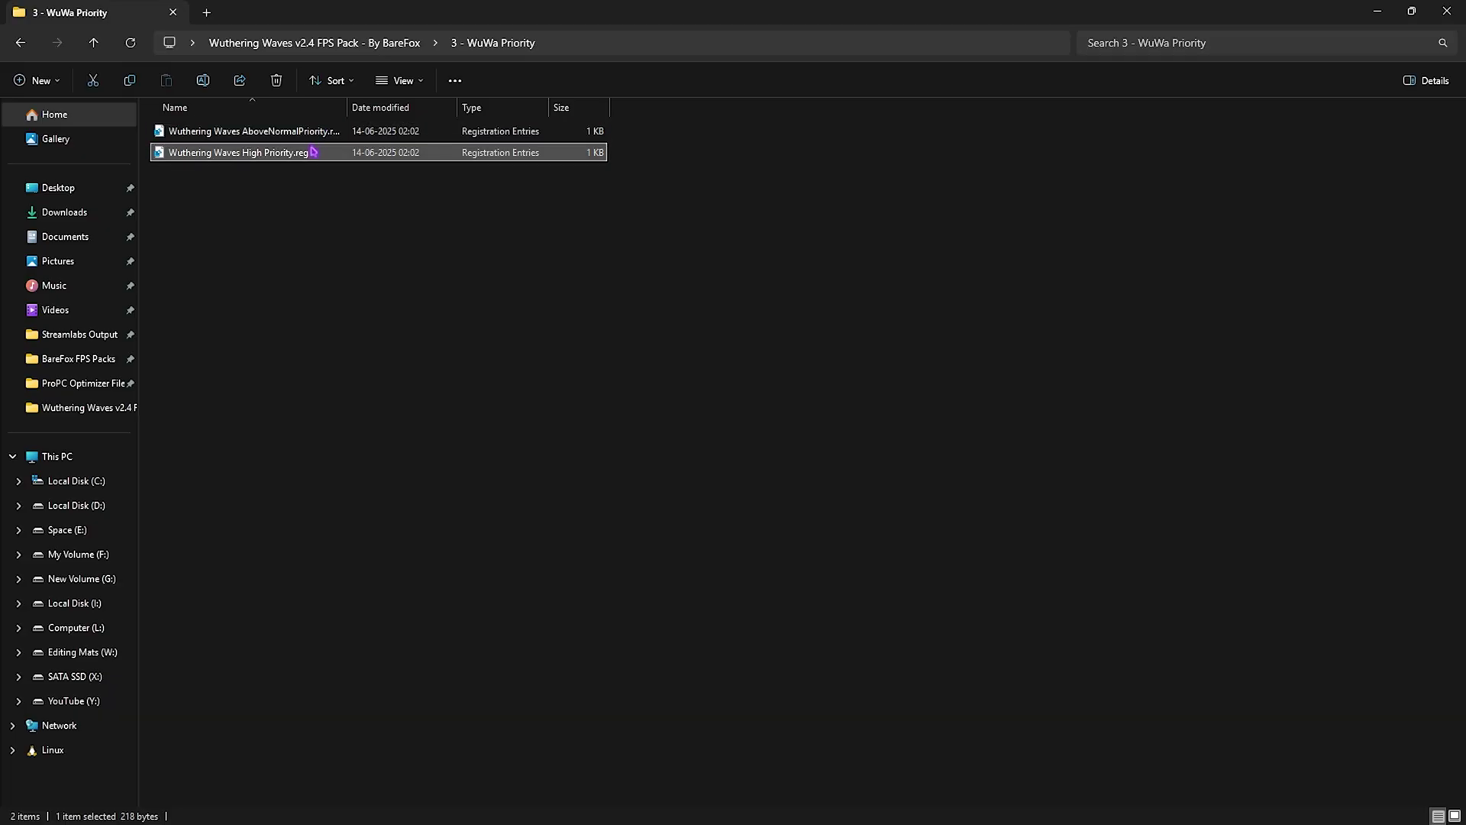
left_click(310, 139)
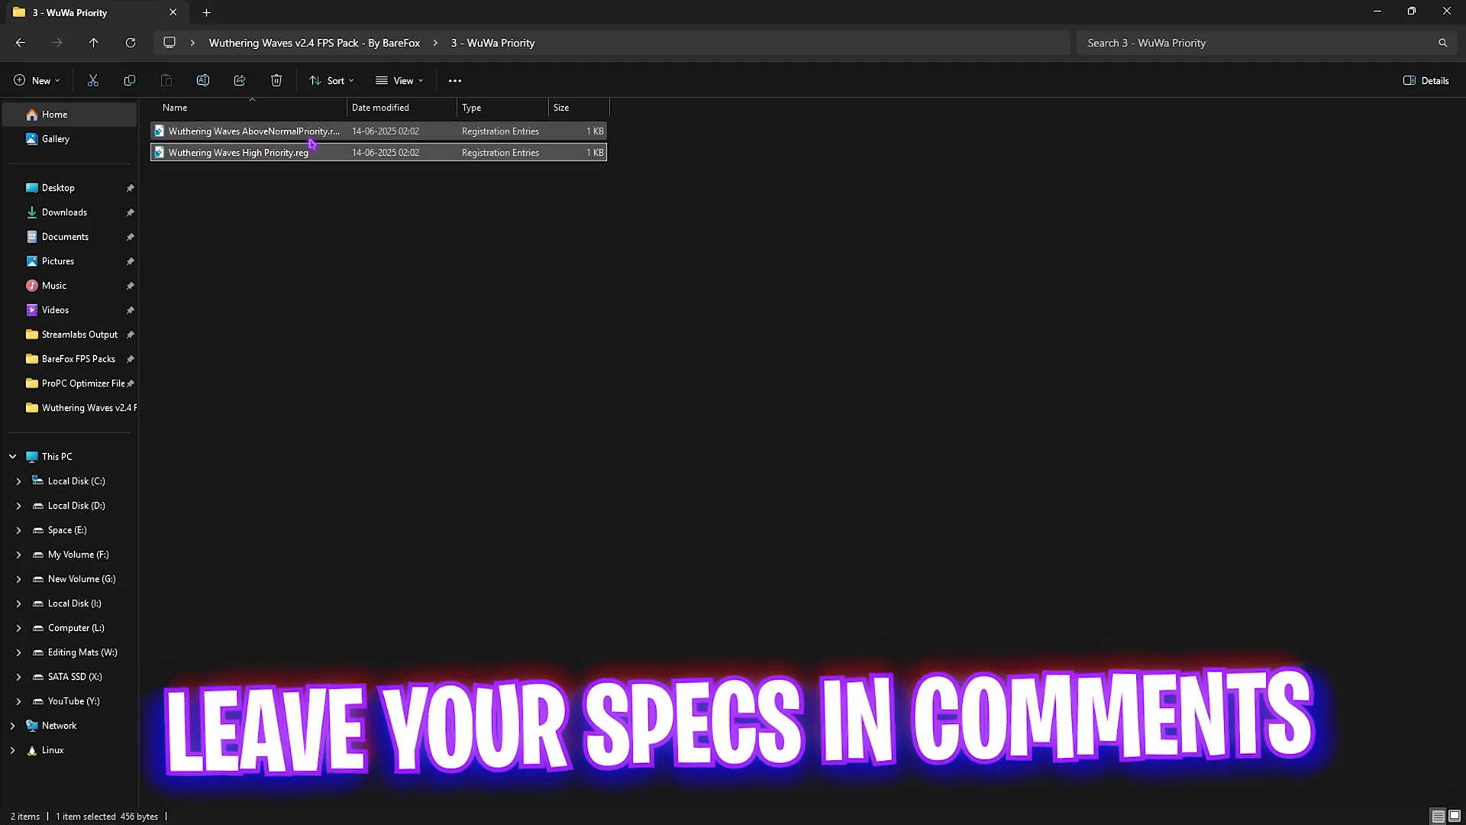
left_click(307, 155)
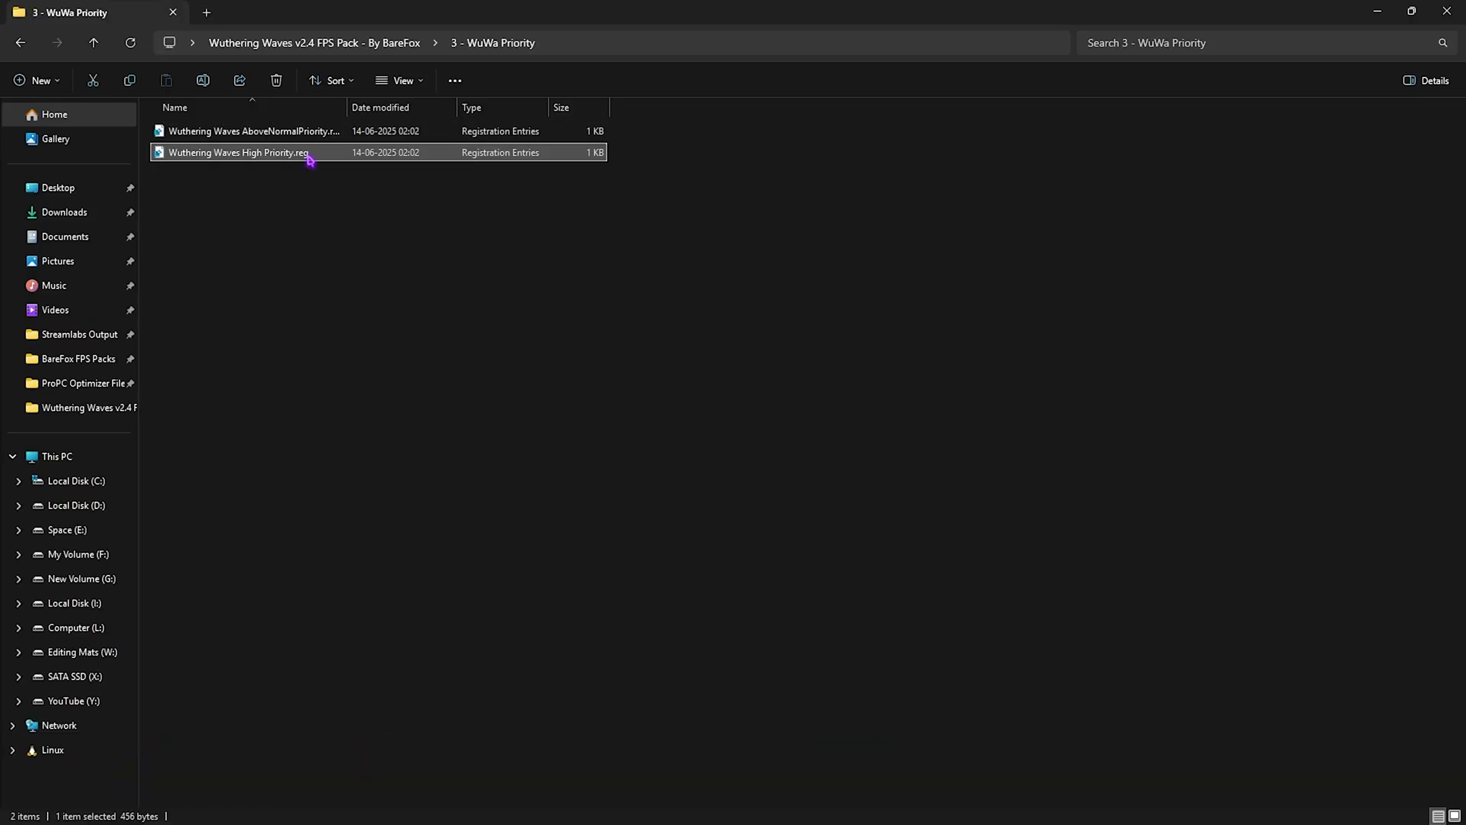
key("alt+Left")
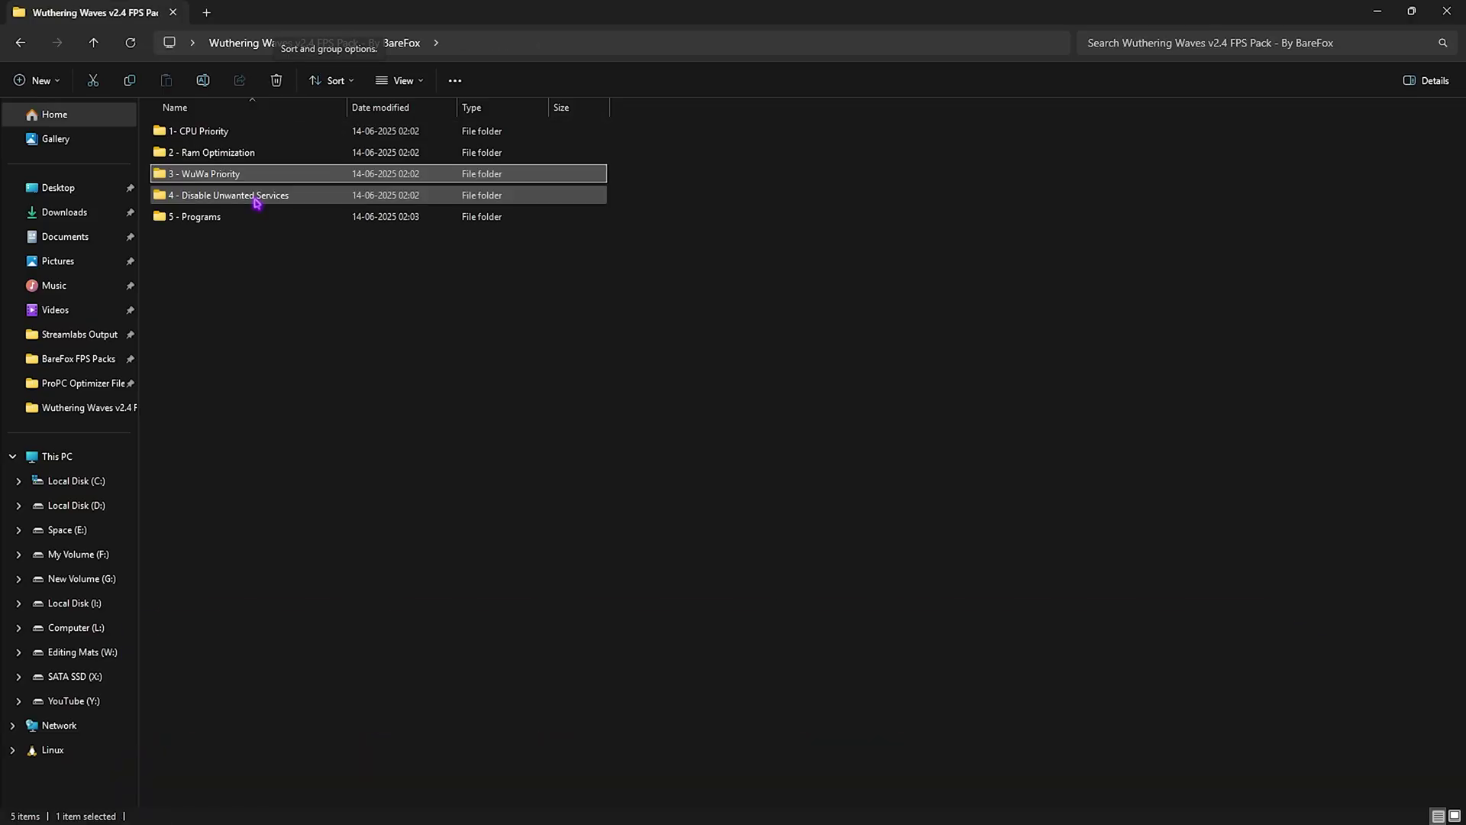
Review the registry files in 4 - Disable Unwanted Services and its Revert Registries subfolder, and return to the pack's main folder.
double_click(256, 198)
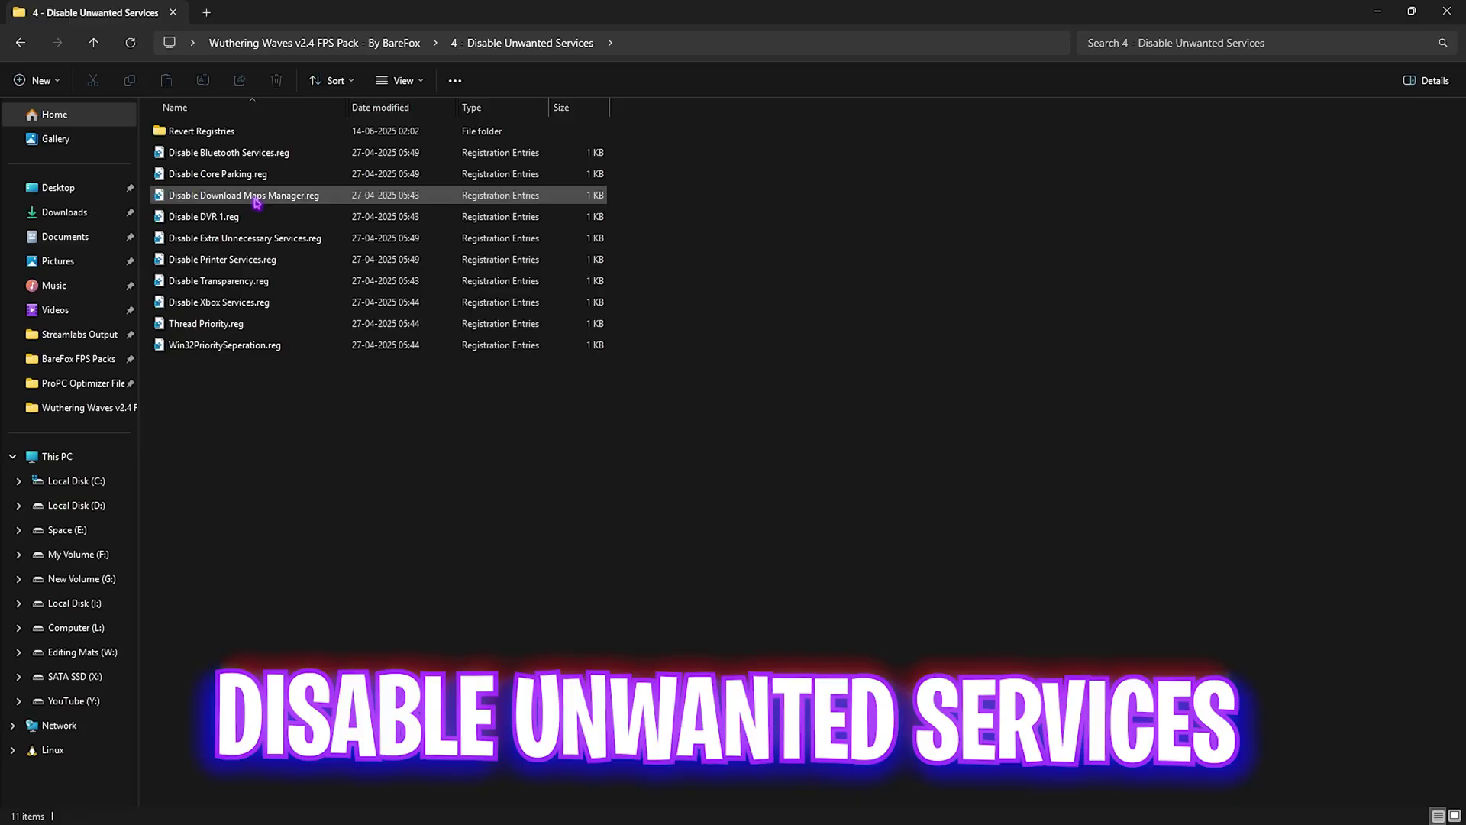
left_click_drag(317, 429, 318, 198)
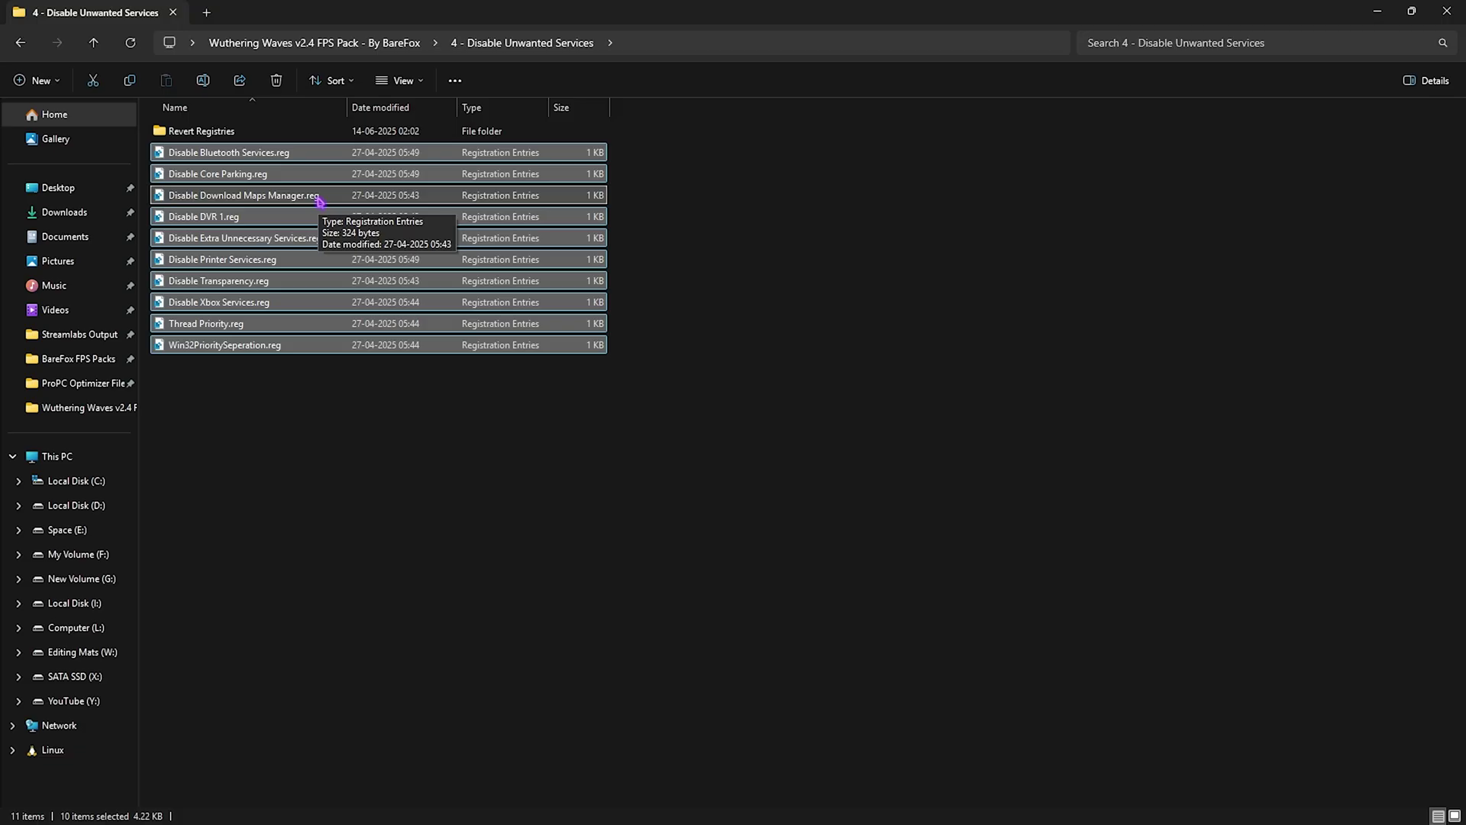
left_click(229, 152)
left_click(255, 260, "ctrl")
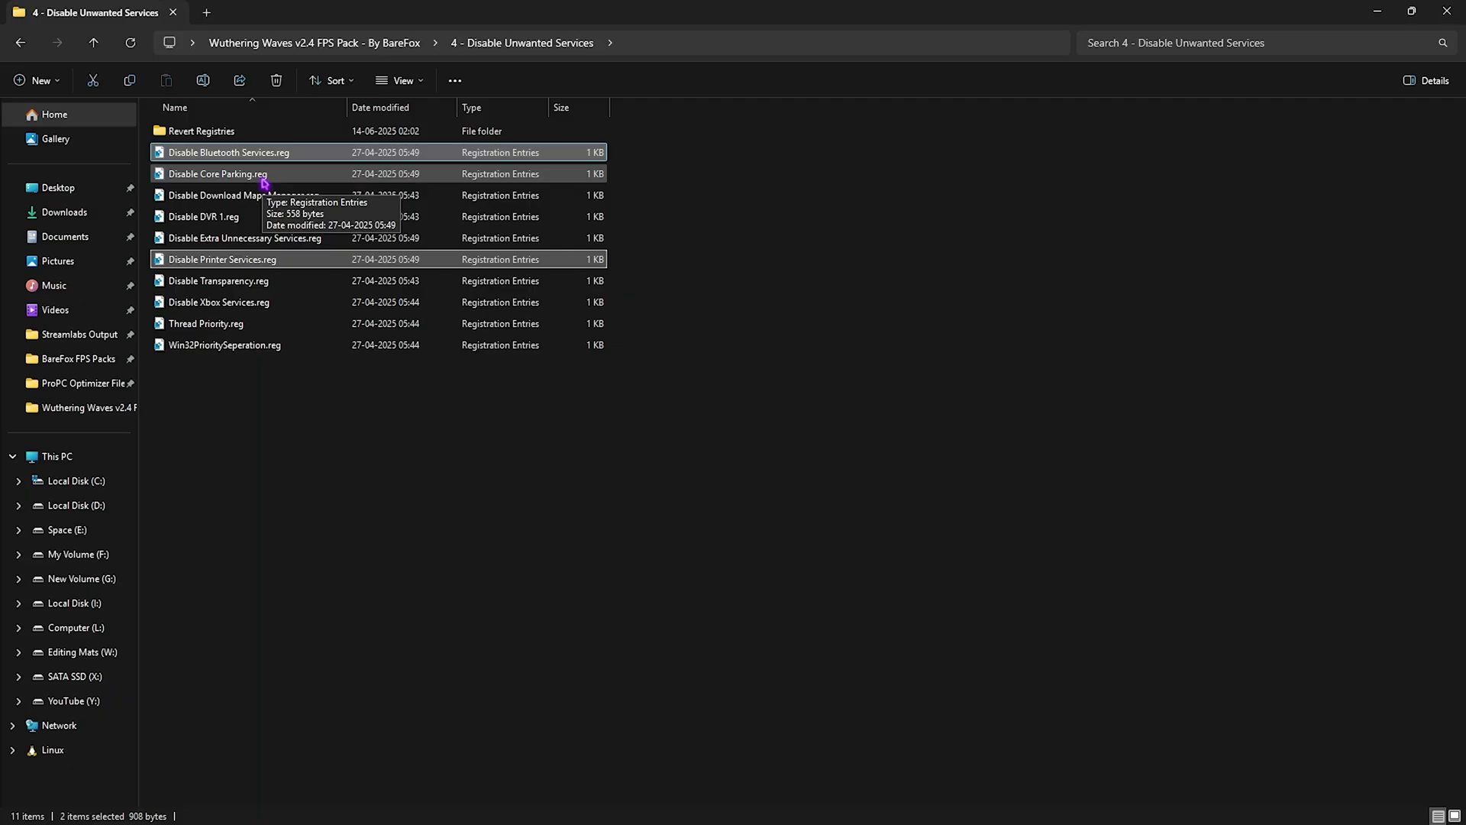
double_click(235, 133)
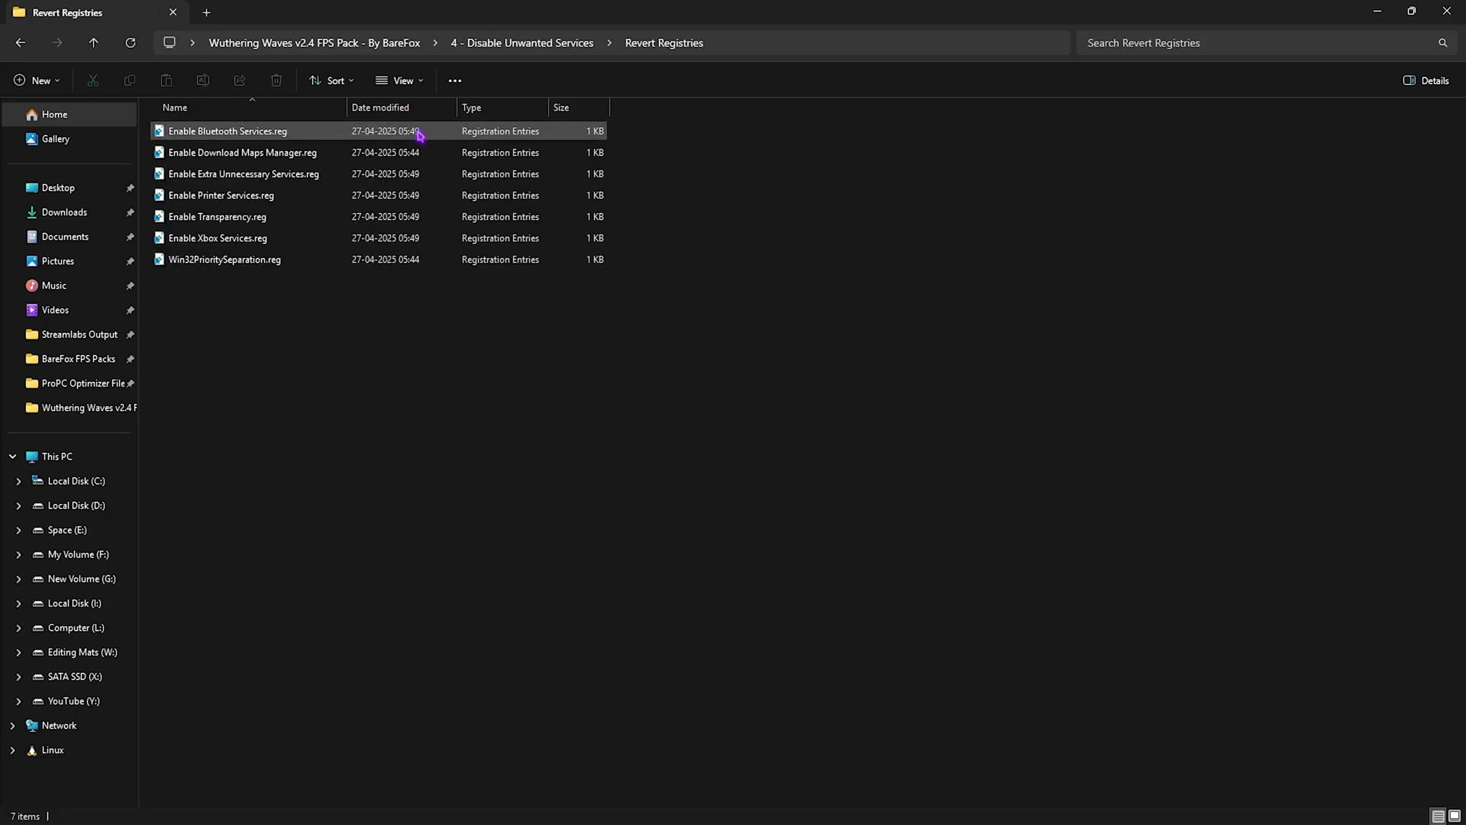
left_click(290, 44)
Run Clean Temporary Files.bat from the 5 - Programs folder as administrator and delete all temporary files.
double_click(246, 222)
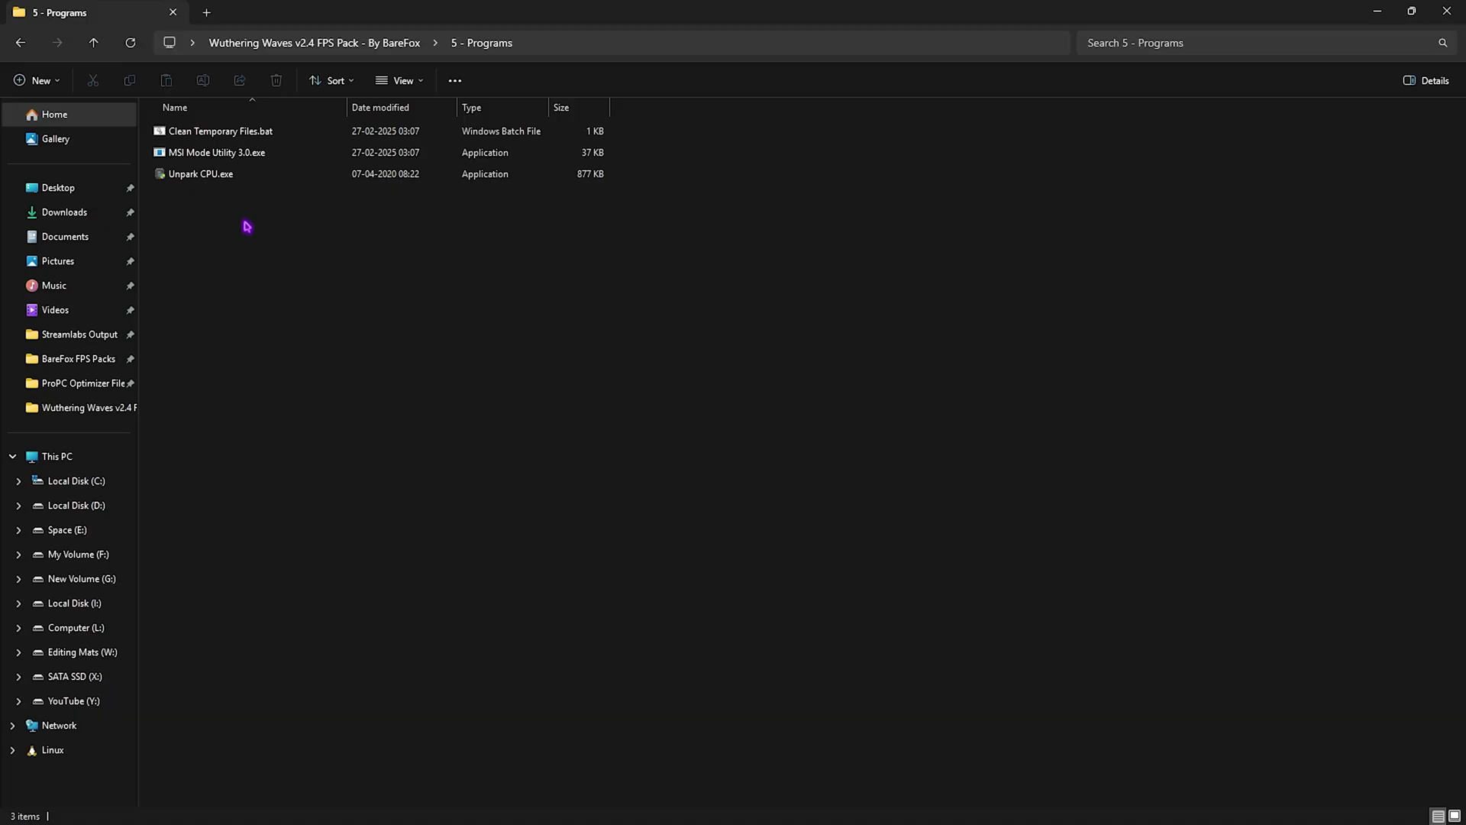
left_click(221, 137)
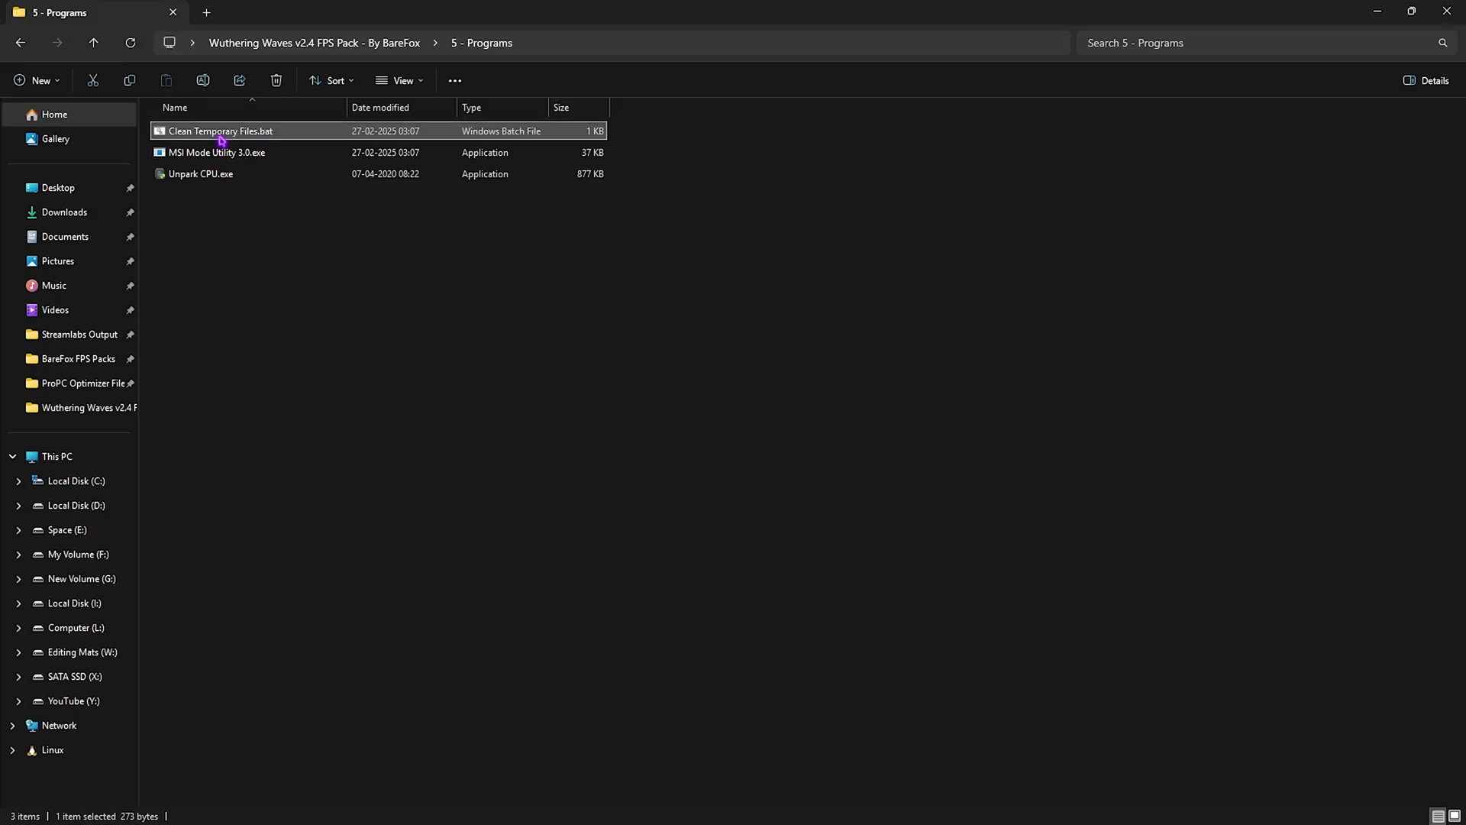
right_click(222, 139)
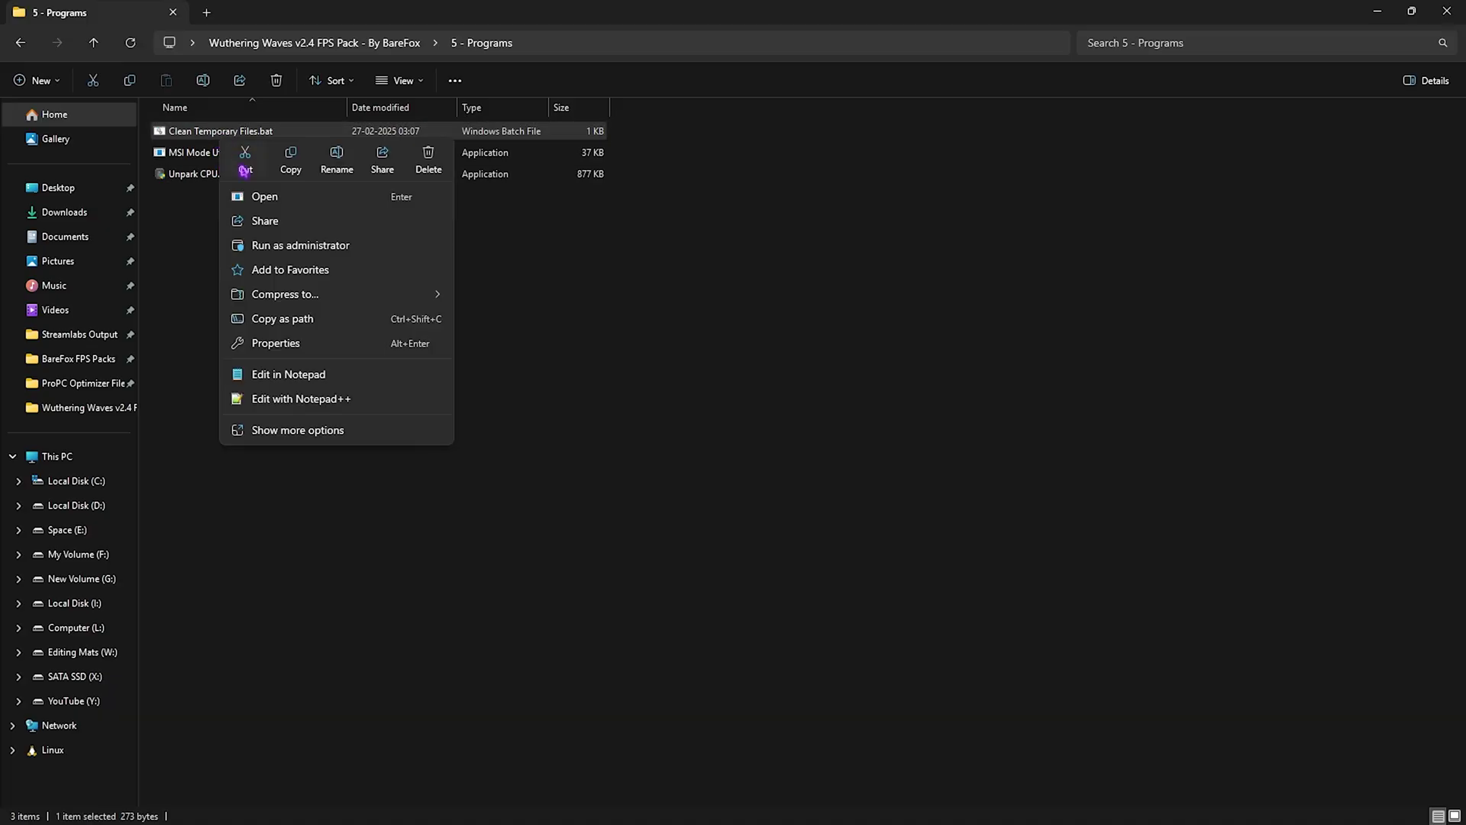
left_click(271, 246)
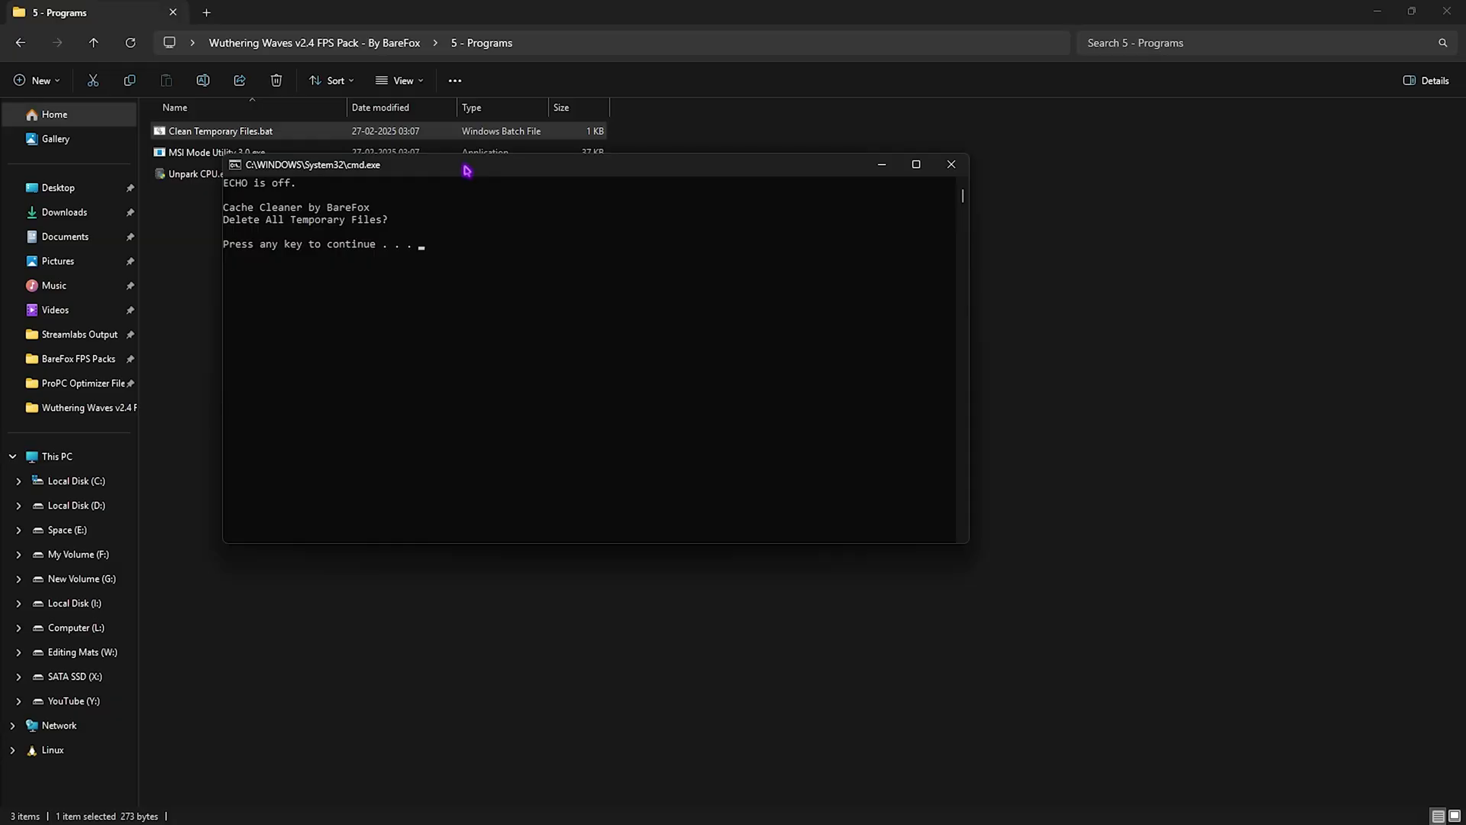
key("Return")
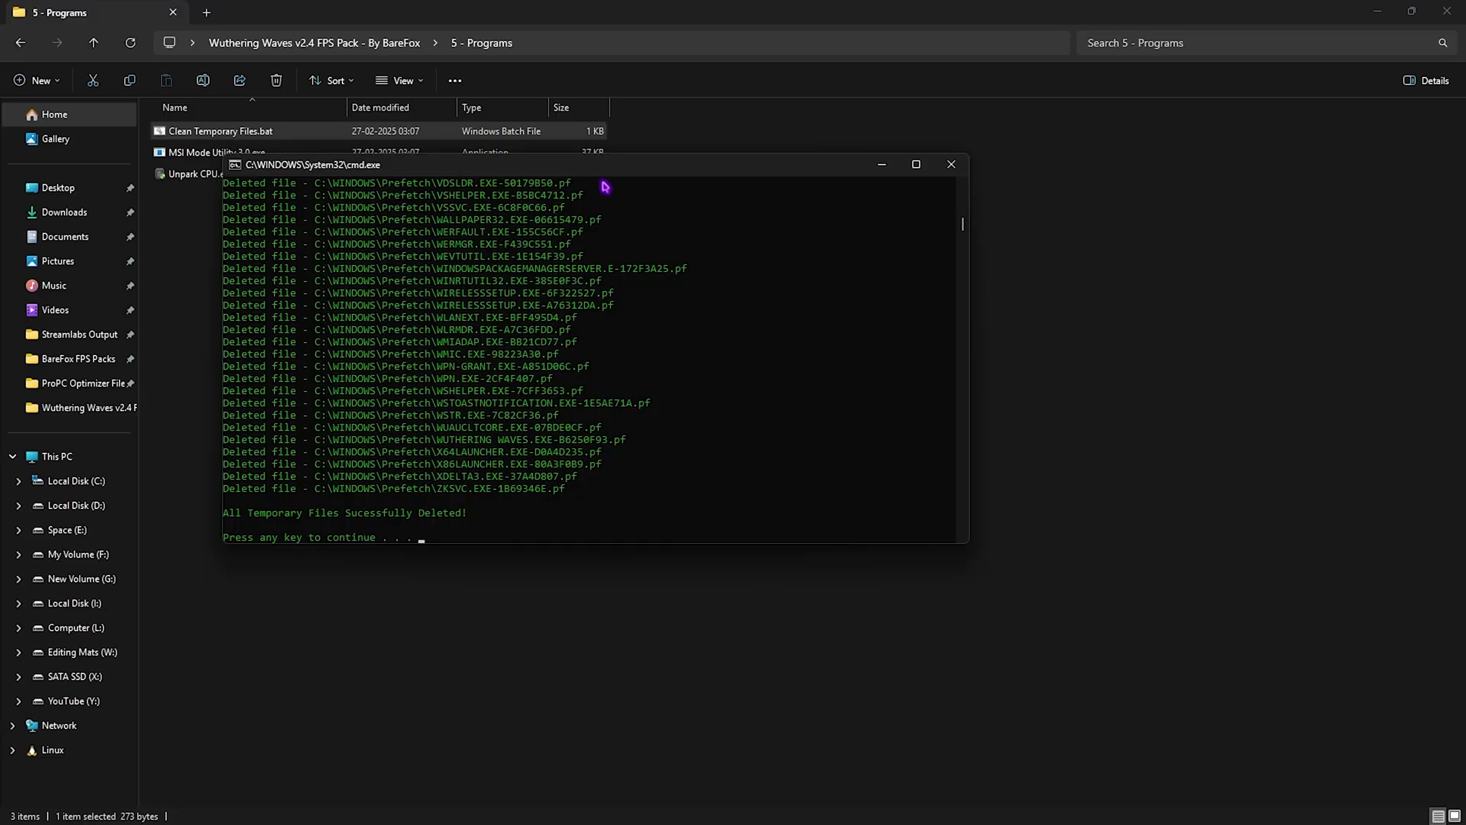
key("Return")
Run MSI Mode Utility 3.0.exe as administrator, choose High interrupt priority for the NVIDIA GeForce RTX 2070 SUPER, and close the utility.
left_click(320, 161)
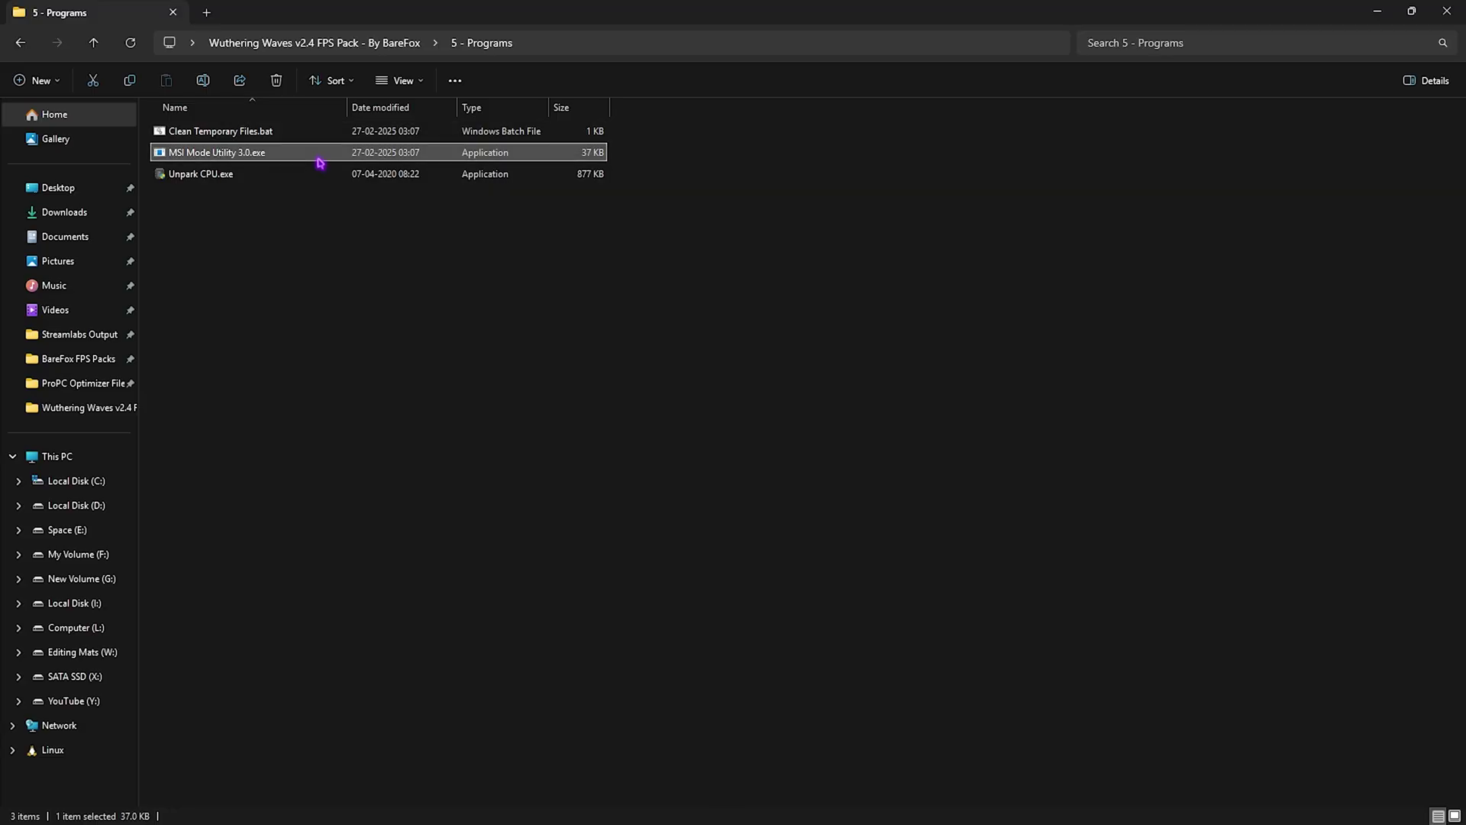
right_click(320, 162)
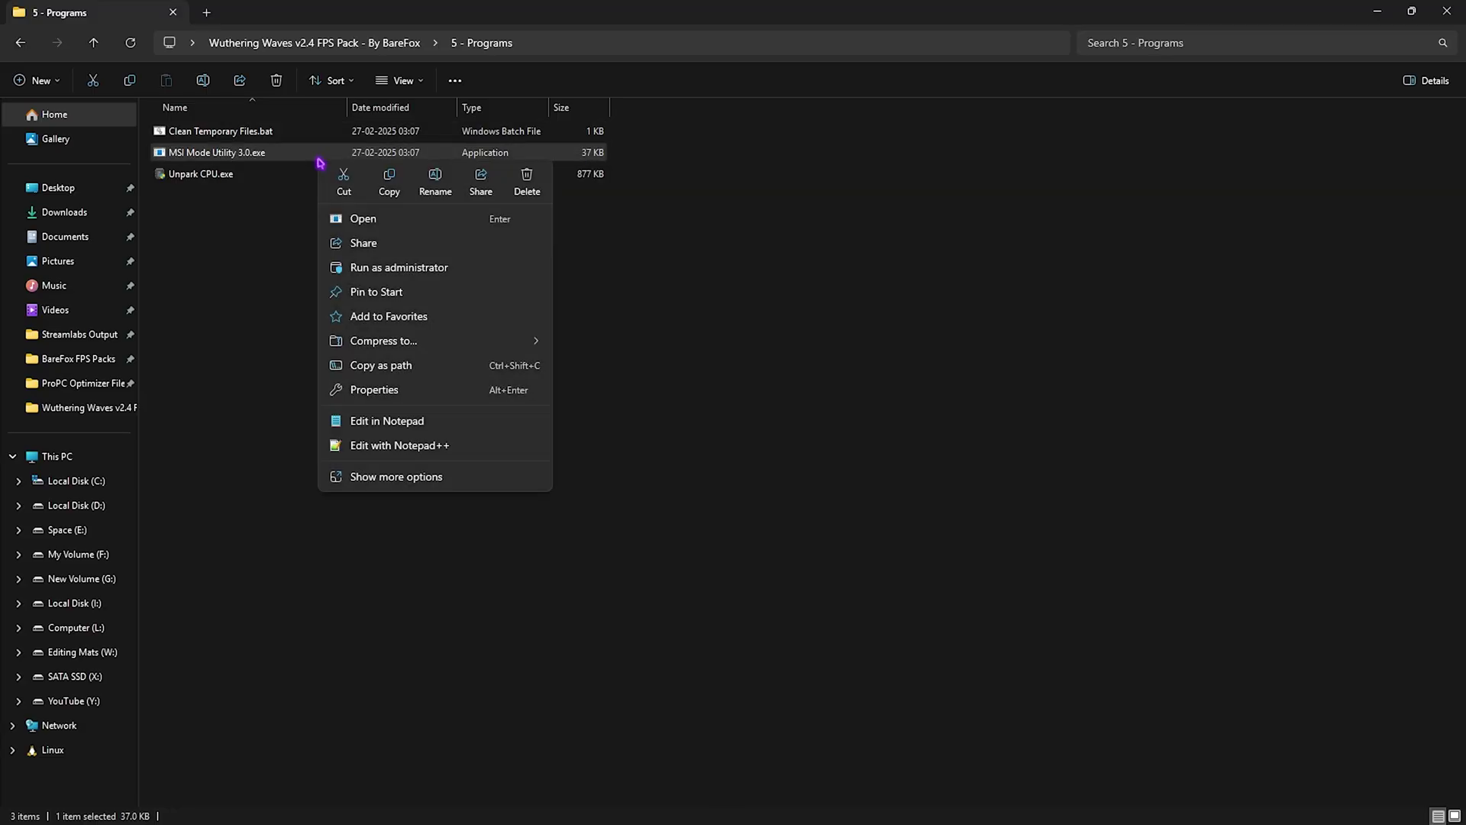
left_click(382, 265)
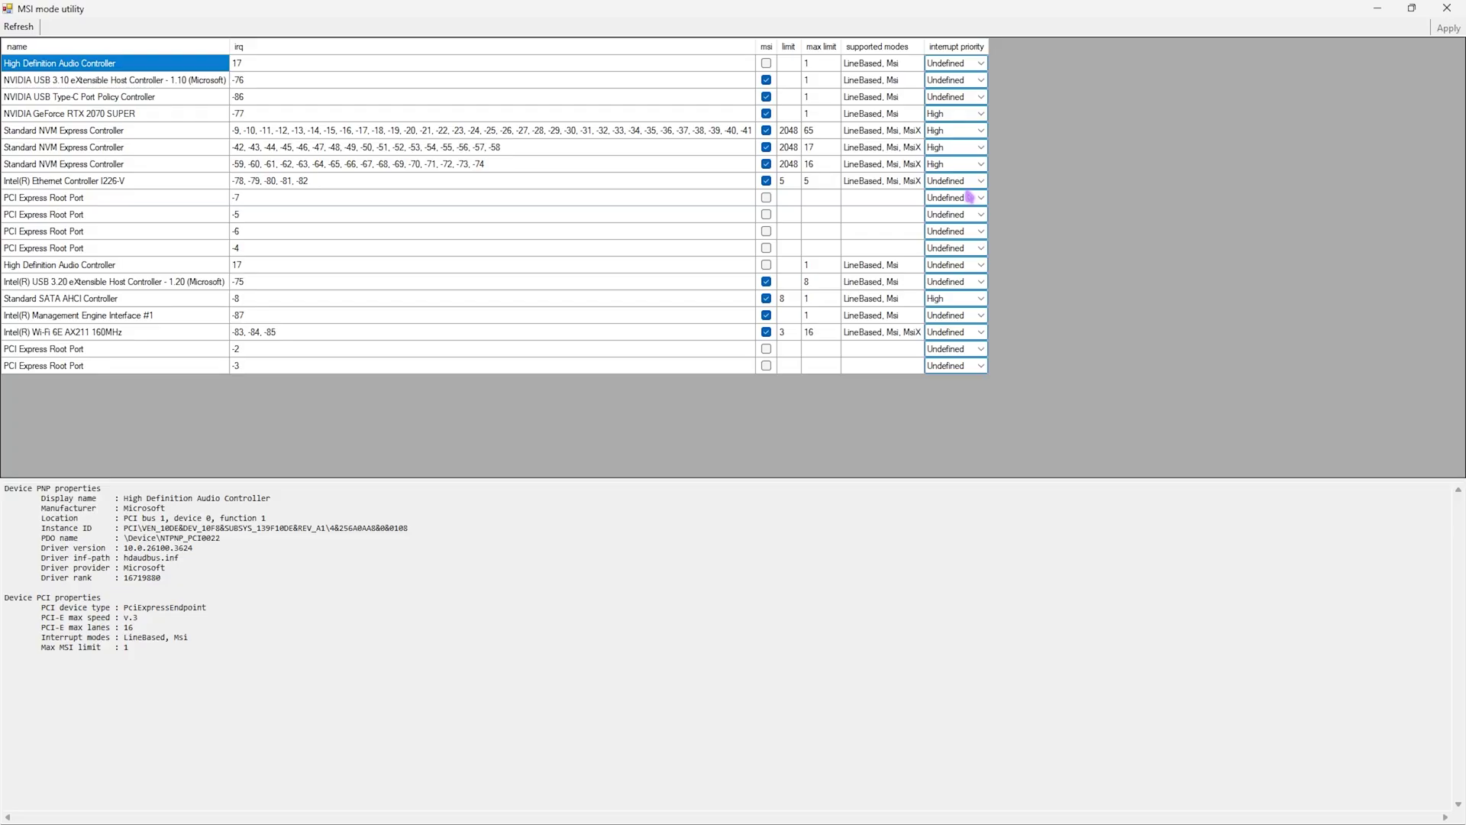
left_click(195, 114)
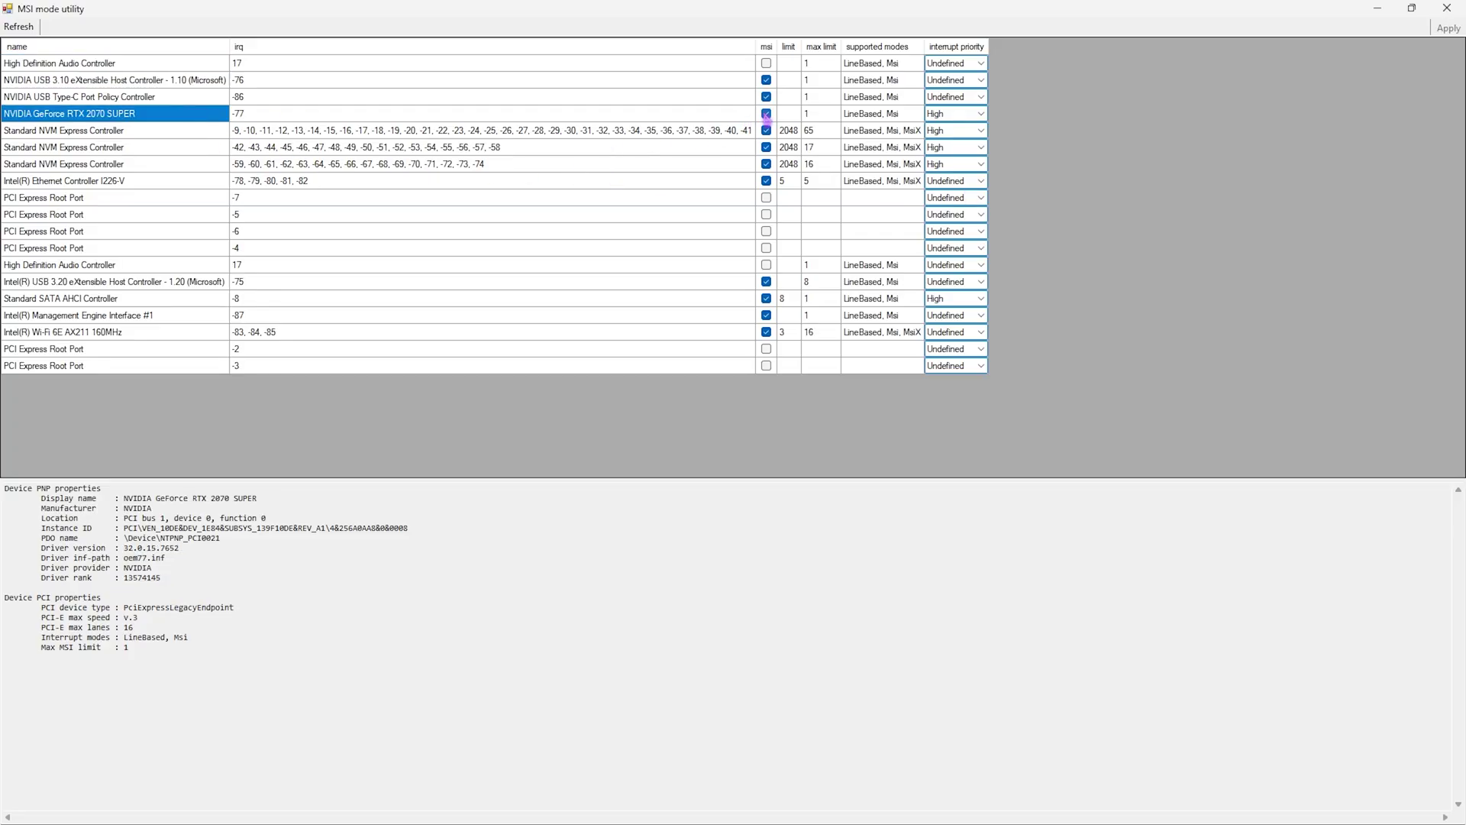
left_click(980, 114)
left_click(959, 158)
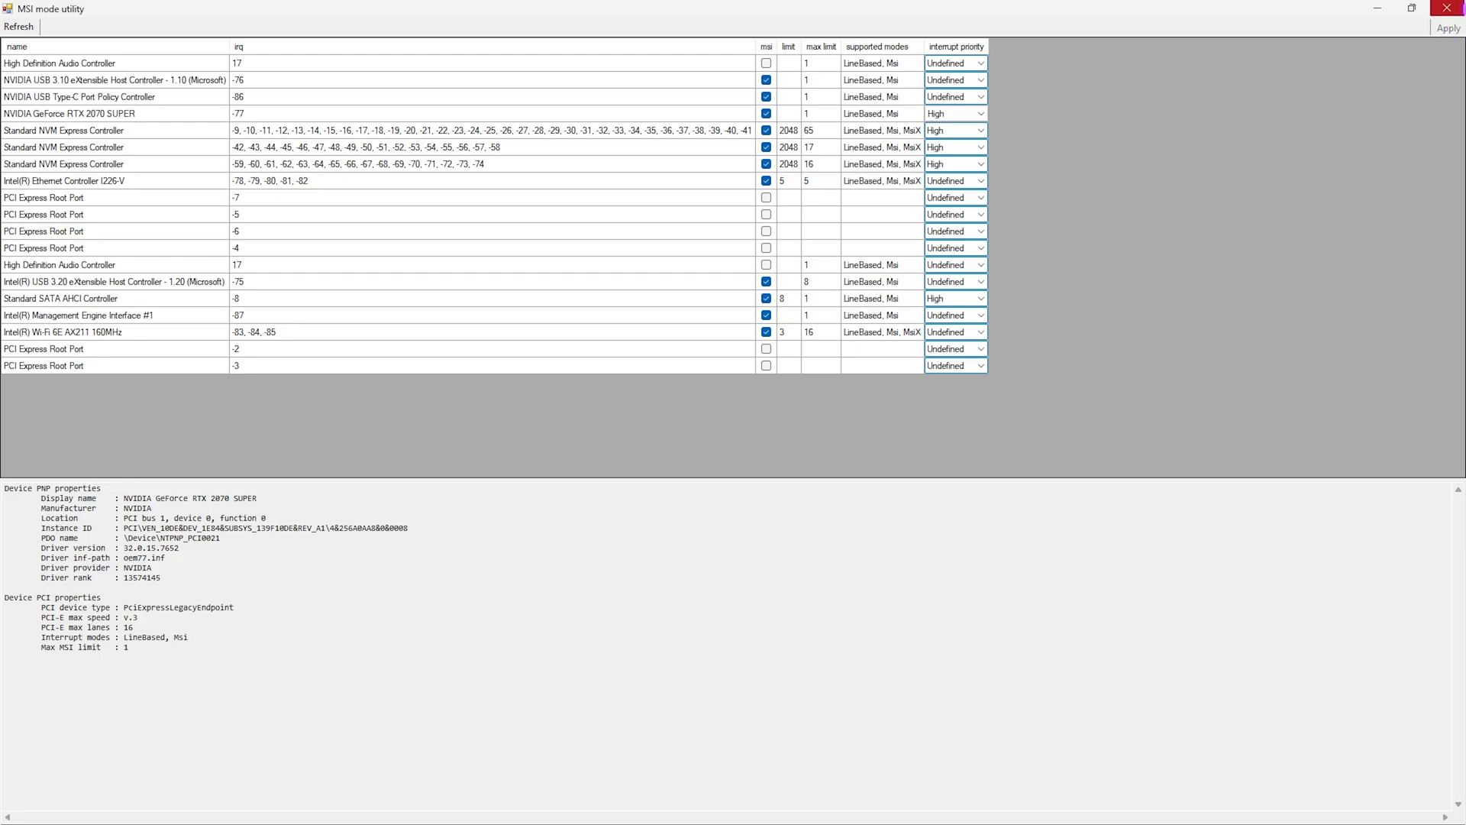
left_click(1448, 8)
Run Unpark CPU.exe as administrator and set the core parking index to 100%.
left_click(240, 176)
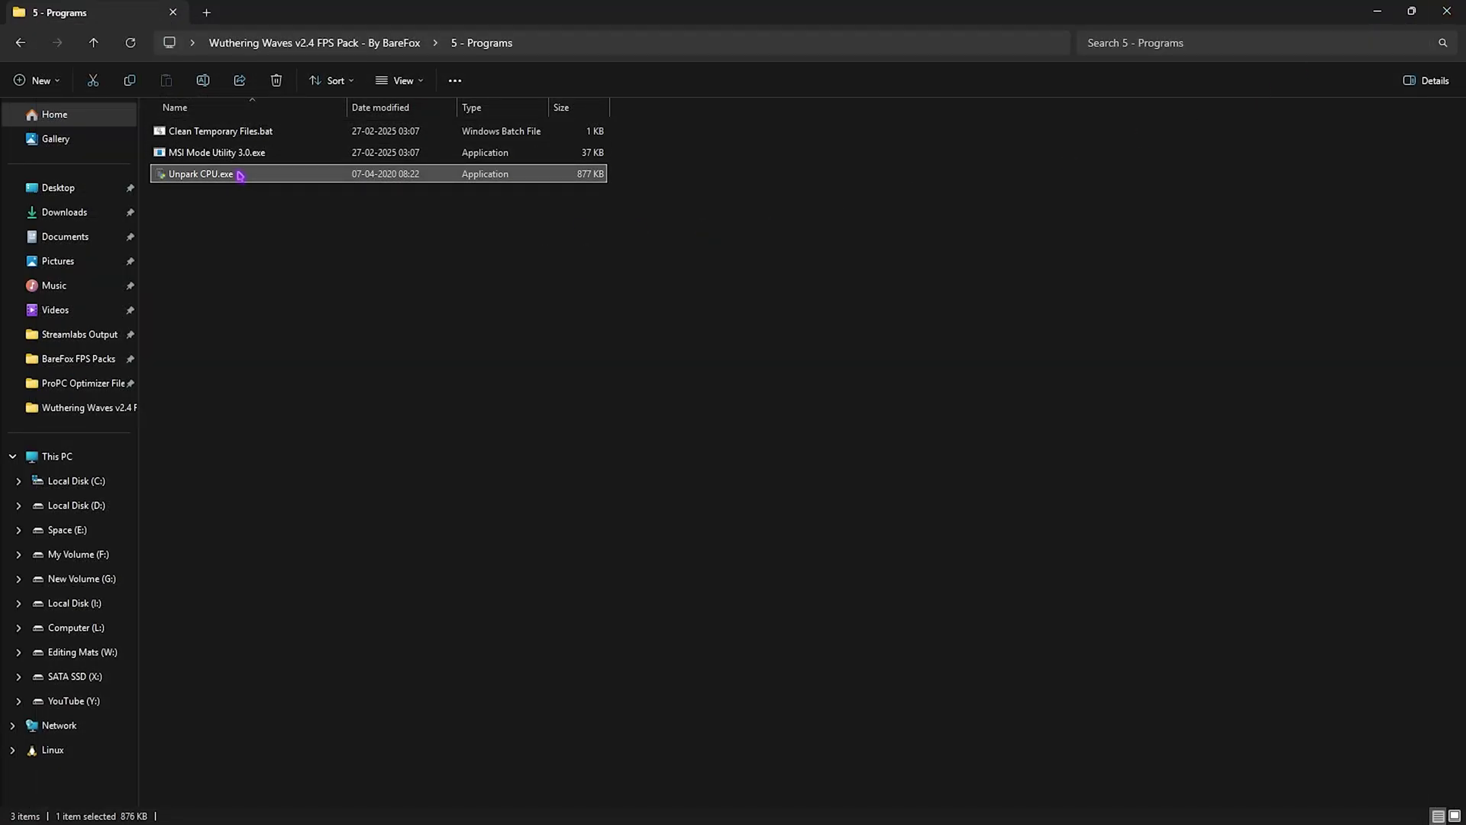
right_click(240, 175)
left_click(302, 282)
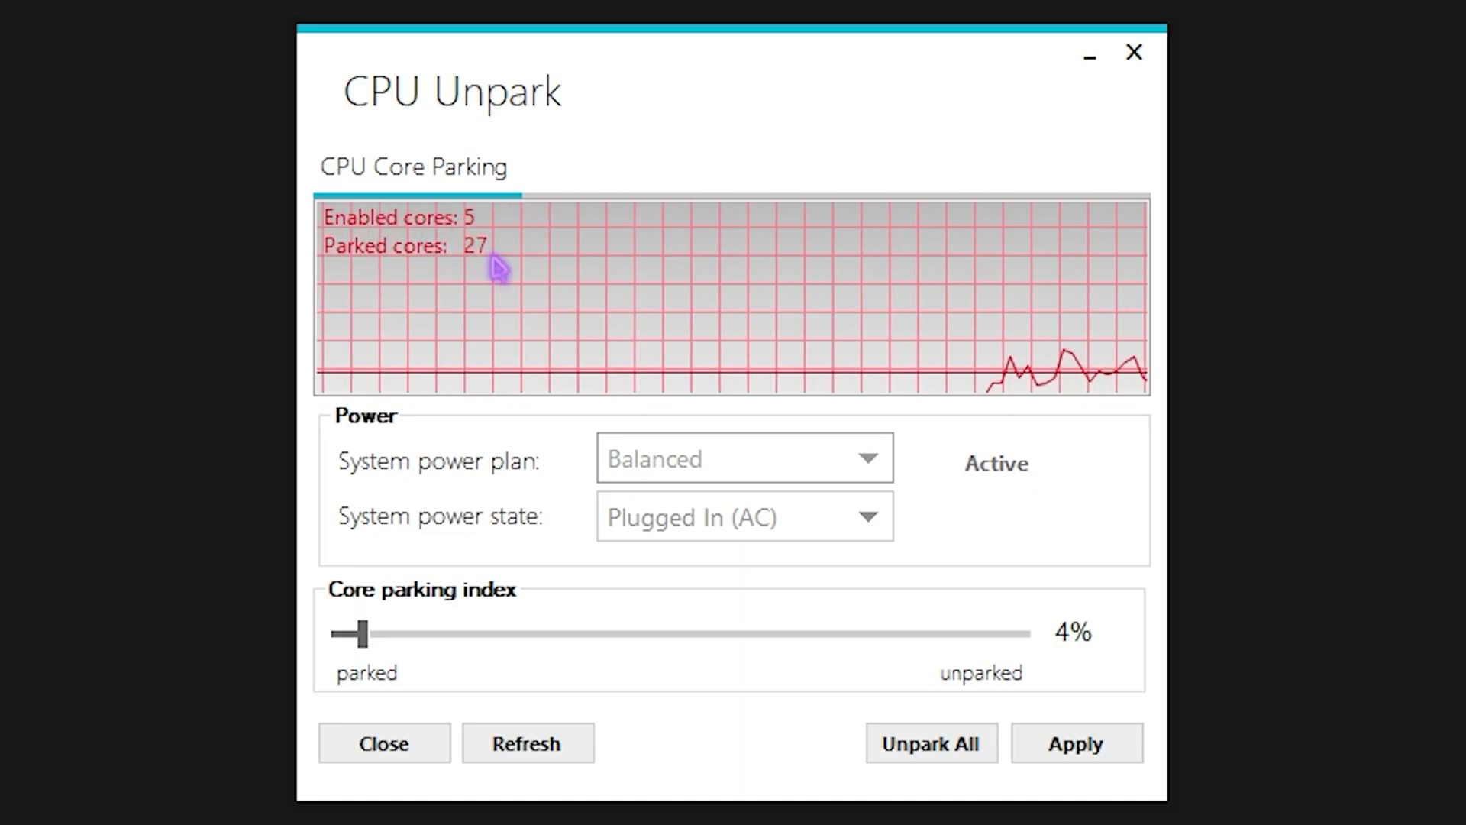
left_click_drag(367, 649, 1080, 667)
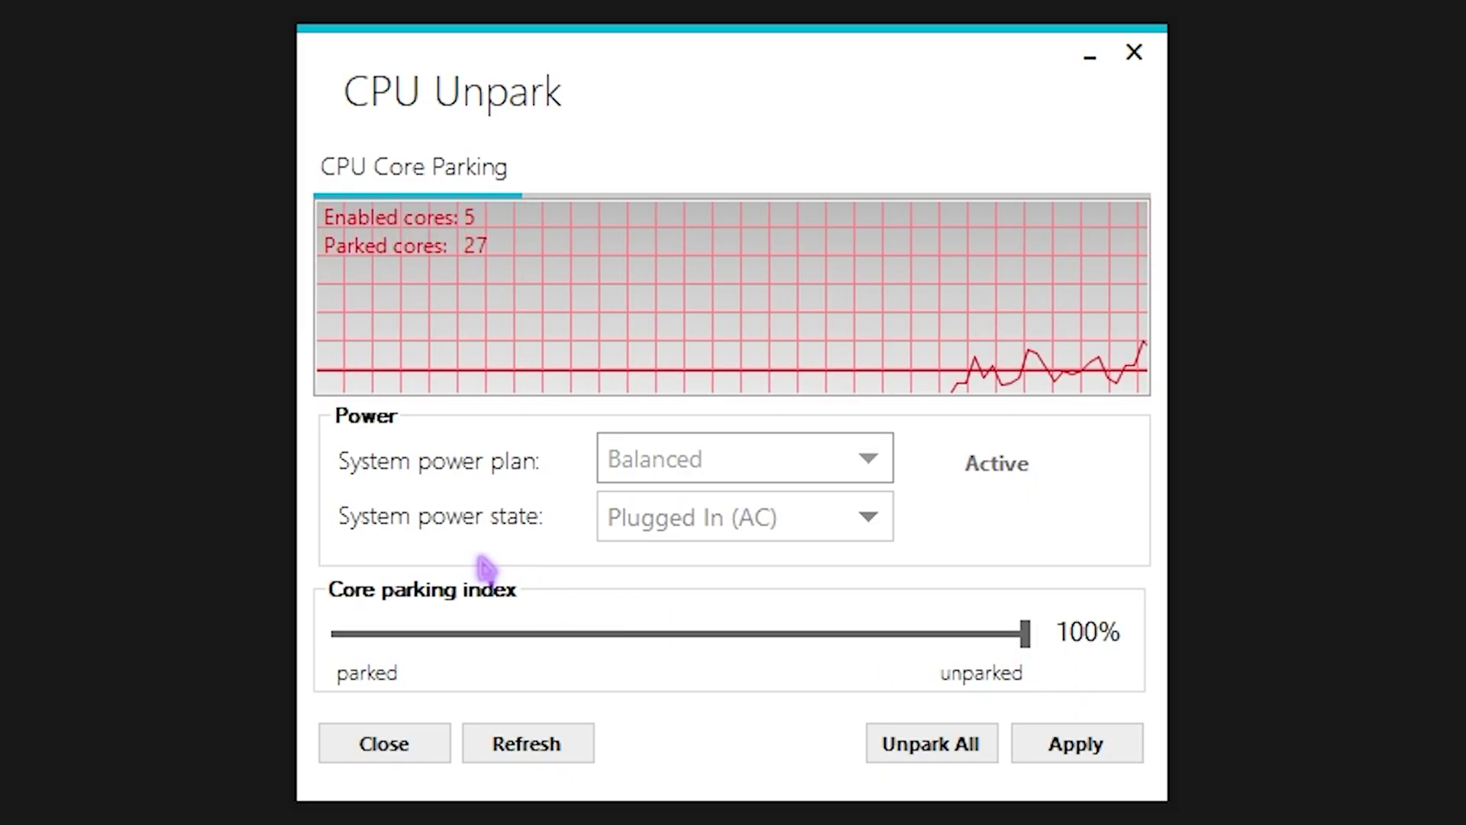
Make Ultimate Performance the active system power plan in CPU Unpark, apply the changes, and close the program.
left_click(723, 462)
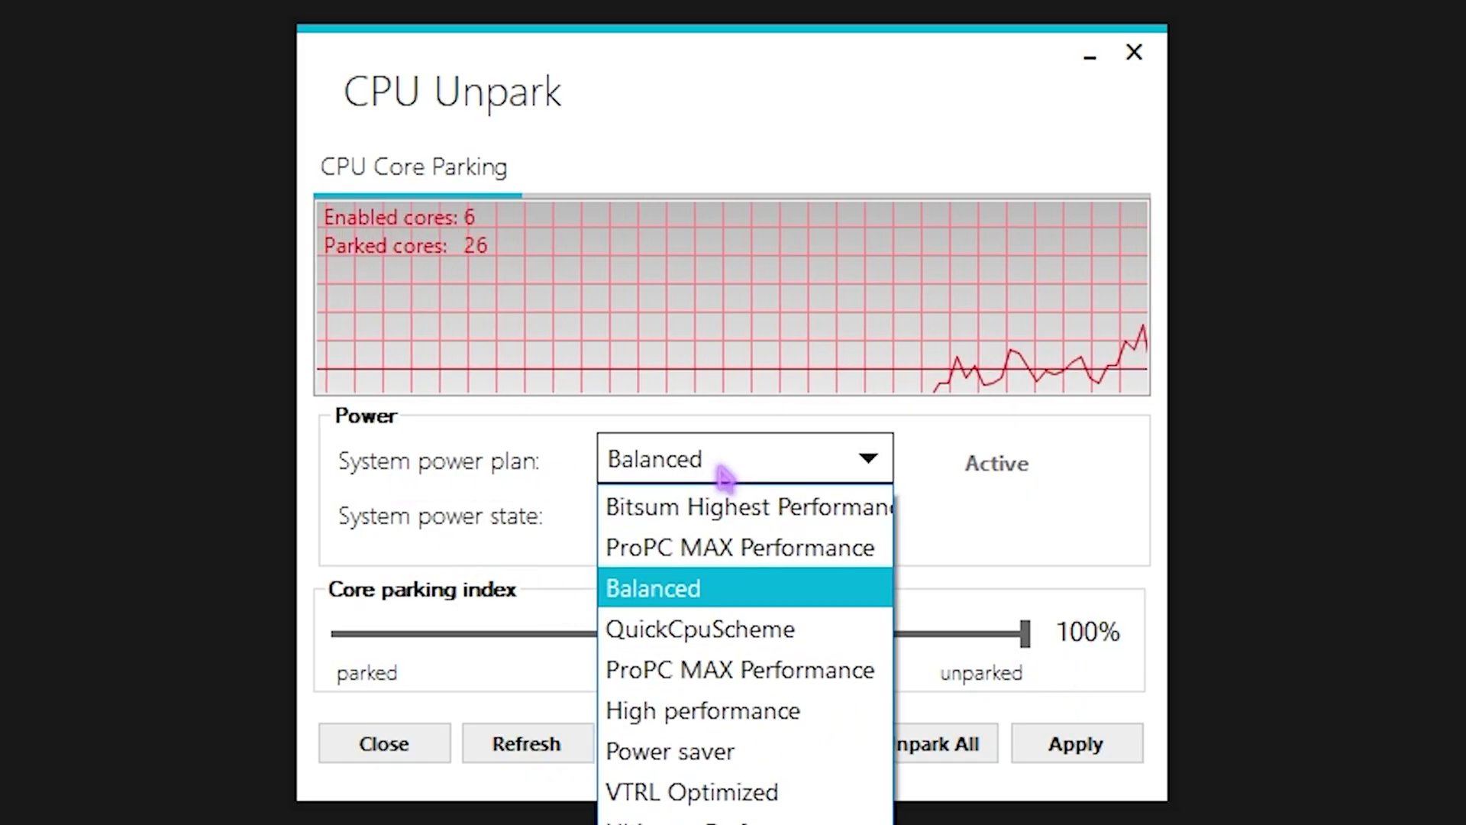
left_click(749, 816)
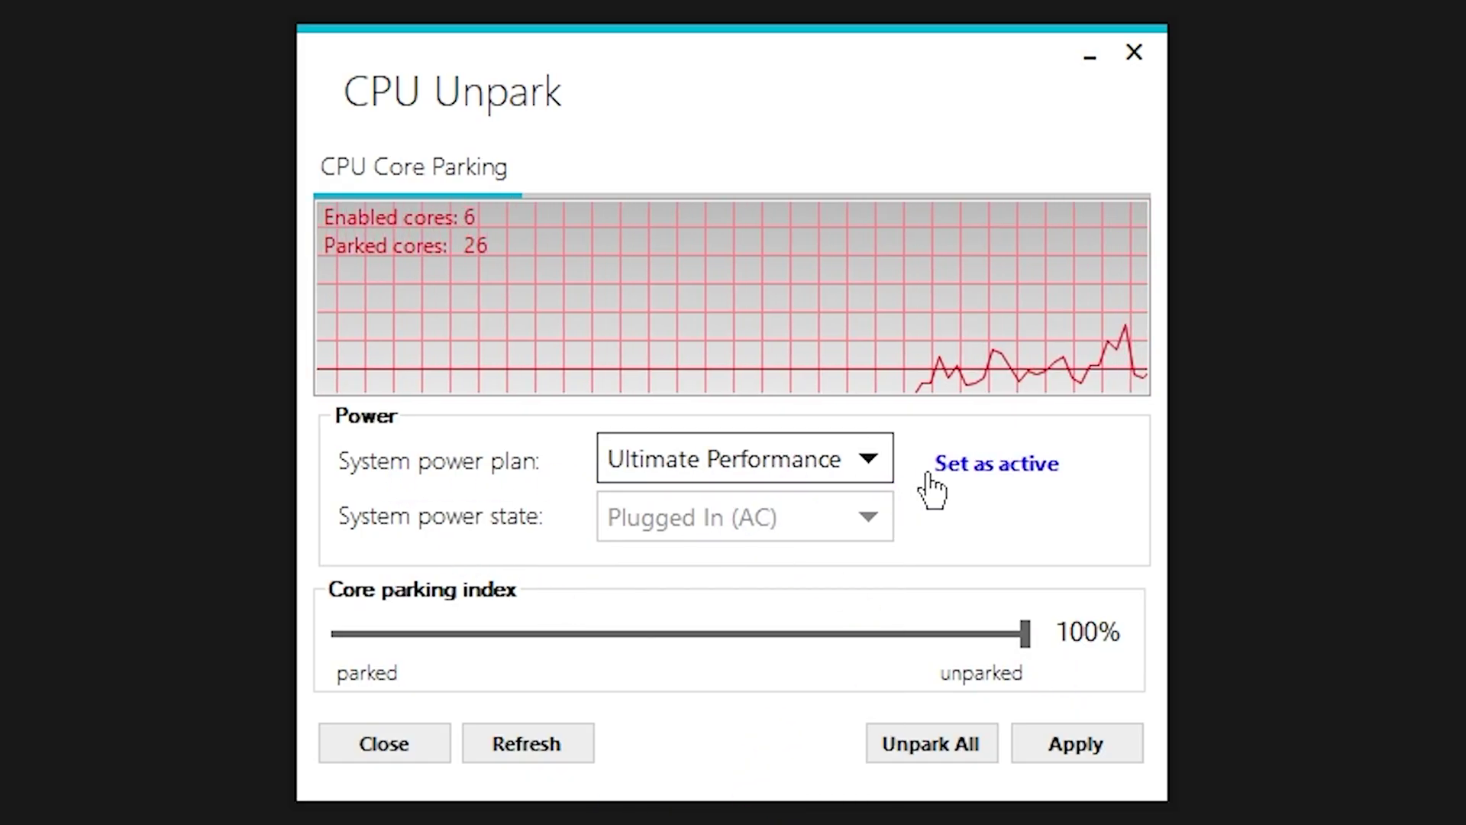
left_click(982, 467)
left_click(1071, 741)
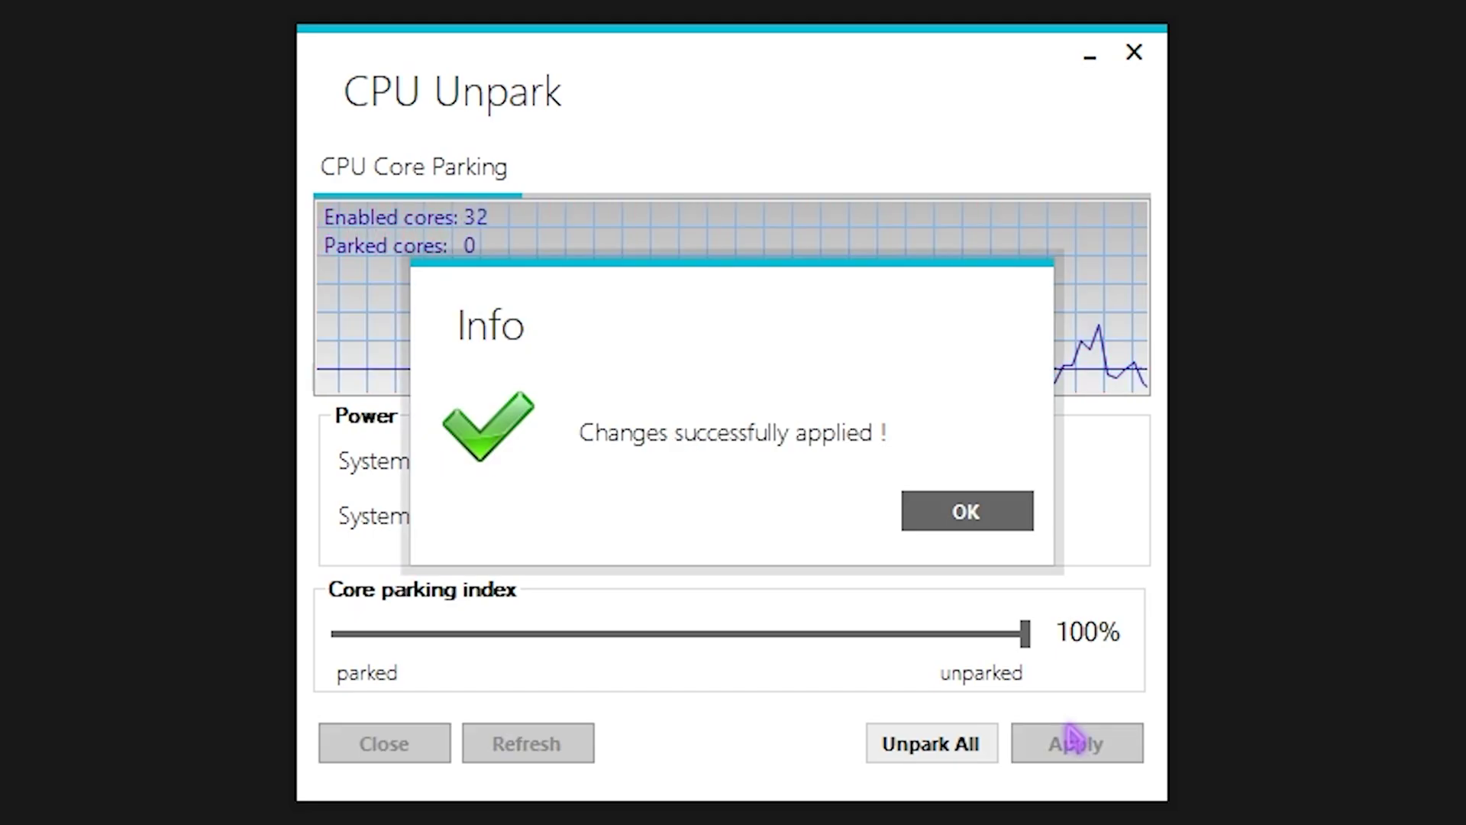
left_click(992, 526)
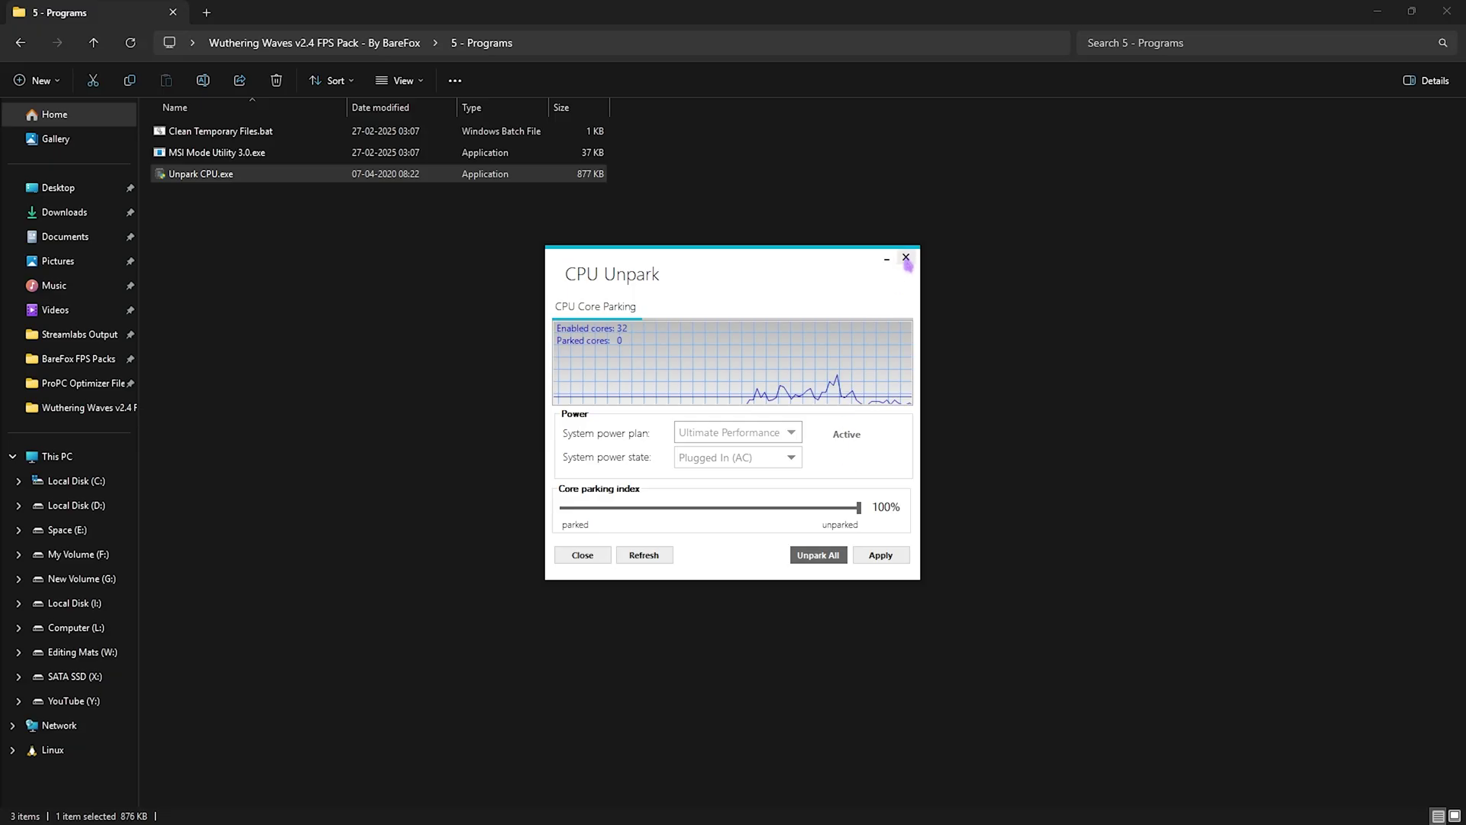
left_click(1134, 52)
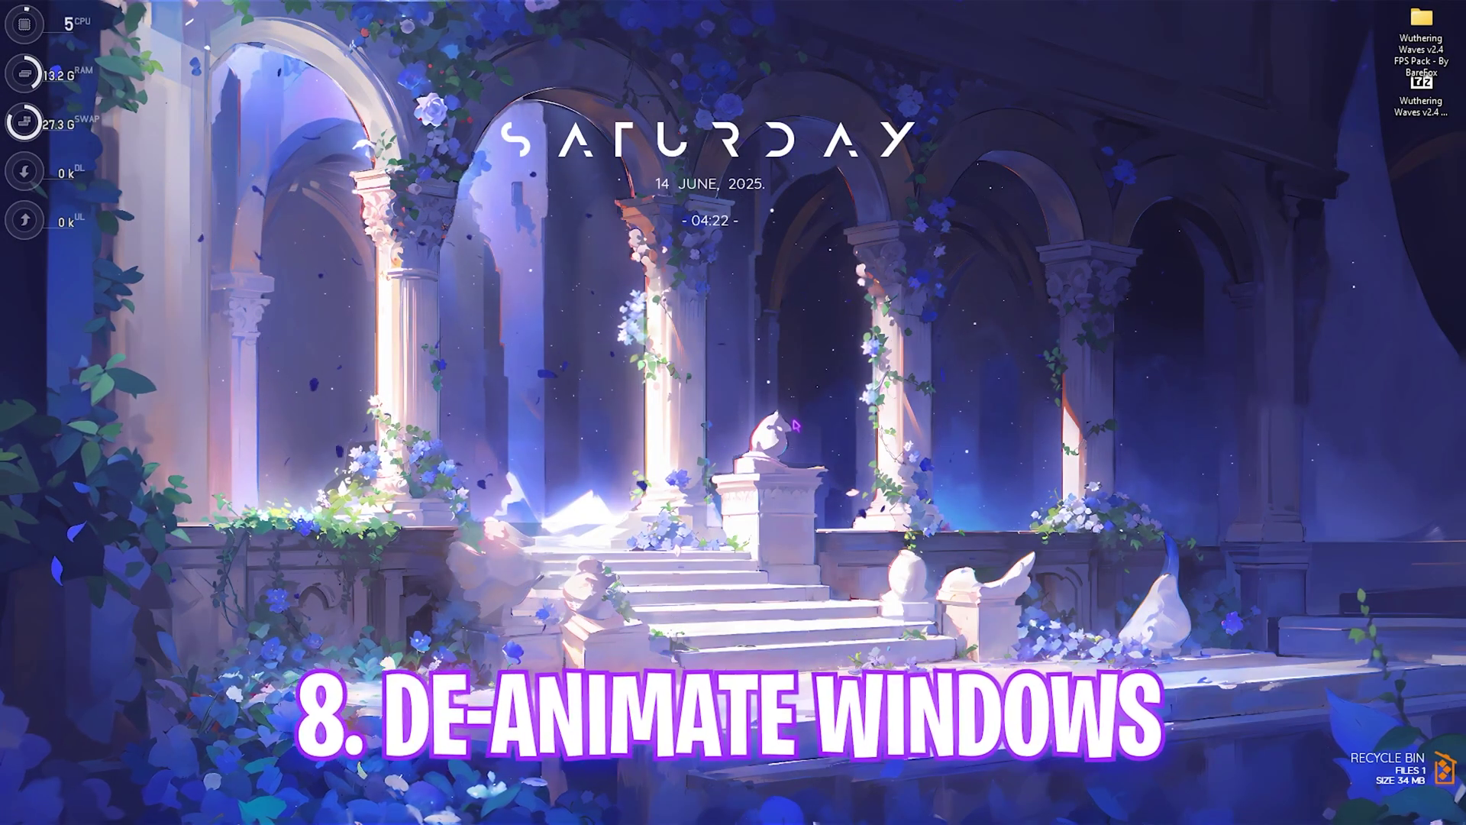
Open the Windows appearance and performance settings and choose Adjust for best performance.
key("super")
type("adj")
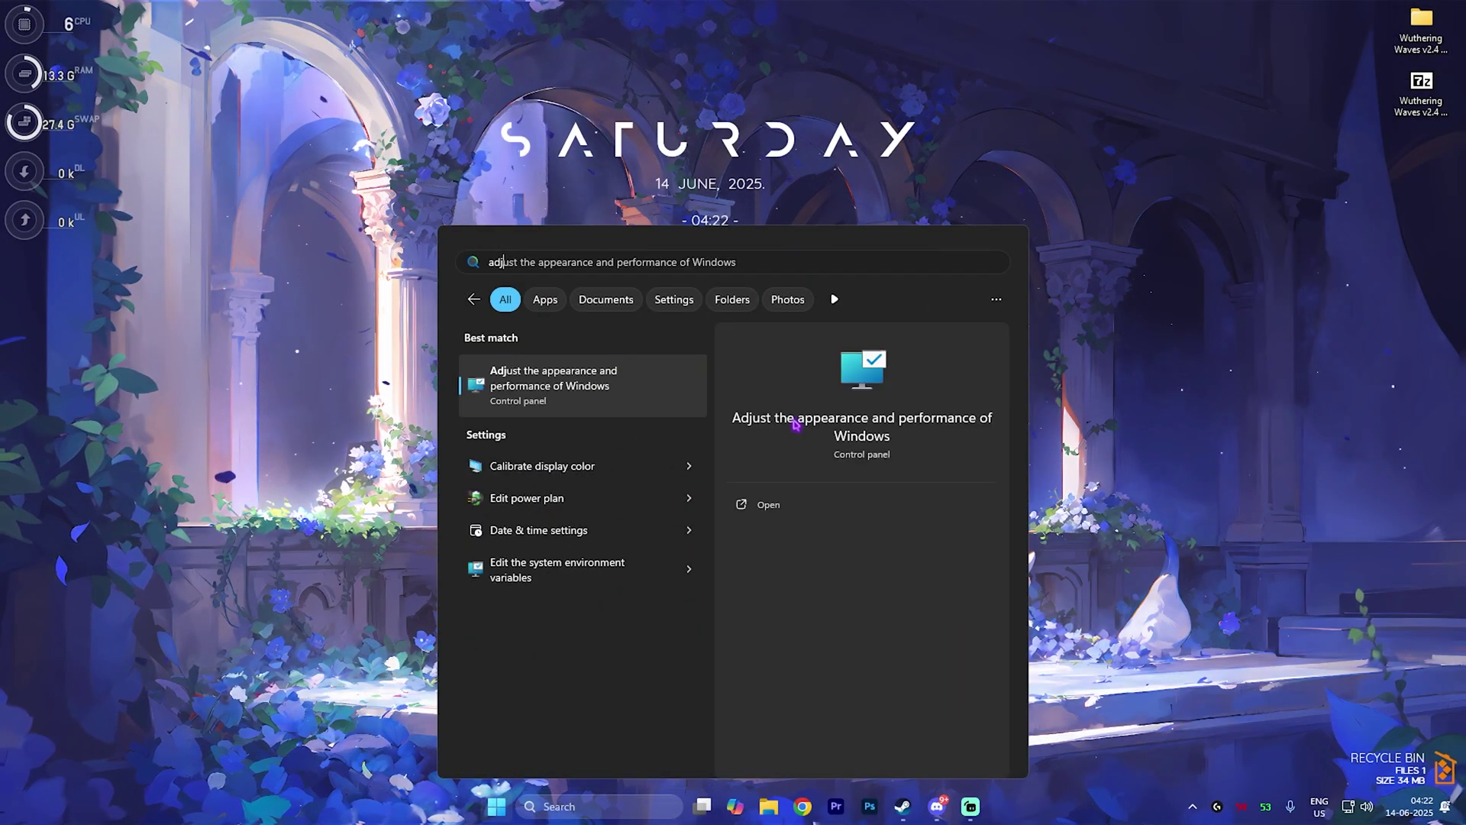
left_click(795, 425)
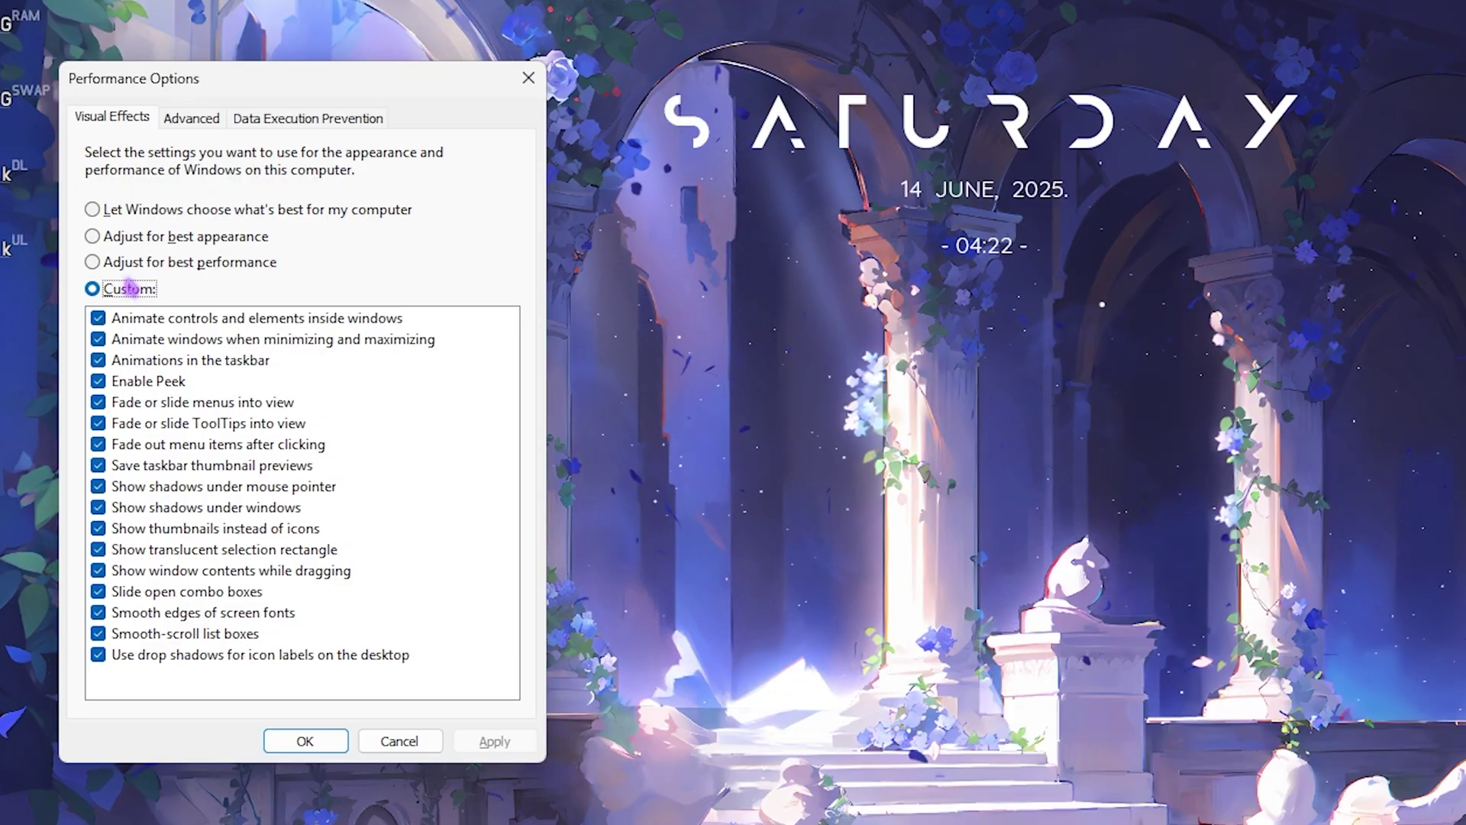
left_click(132, 264)
Re-enable taskbar thumbnail previews, thumbnails instead of icons, window contents while dragging, and smooth edges of screen fonts.
left_click(187, 466)
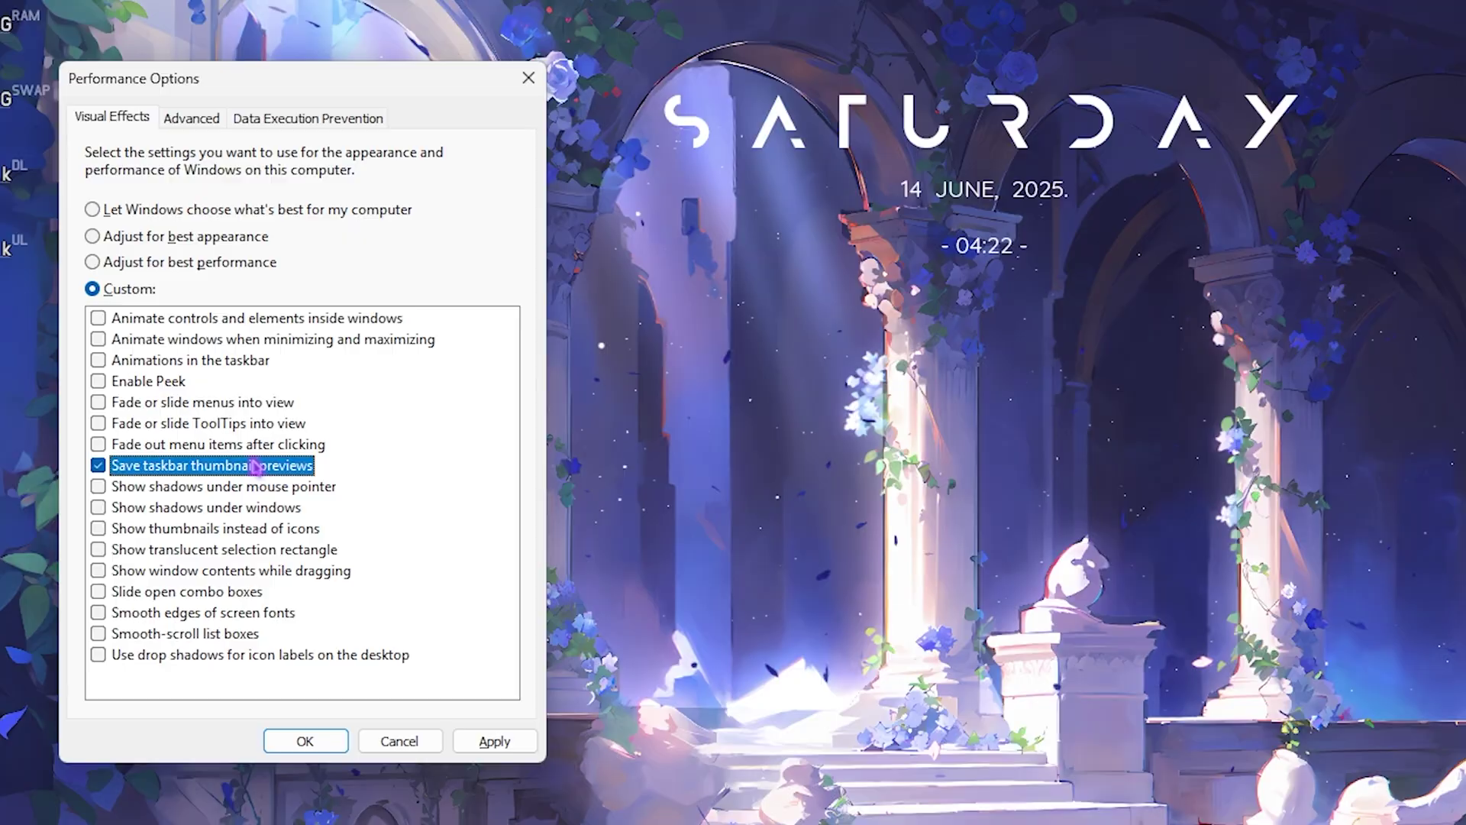
left_click(173, 528)
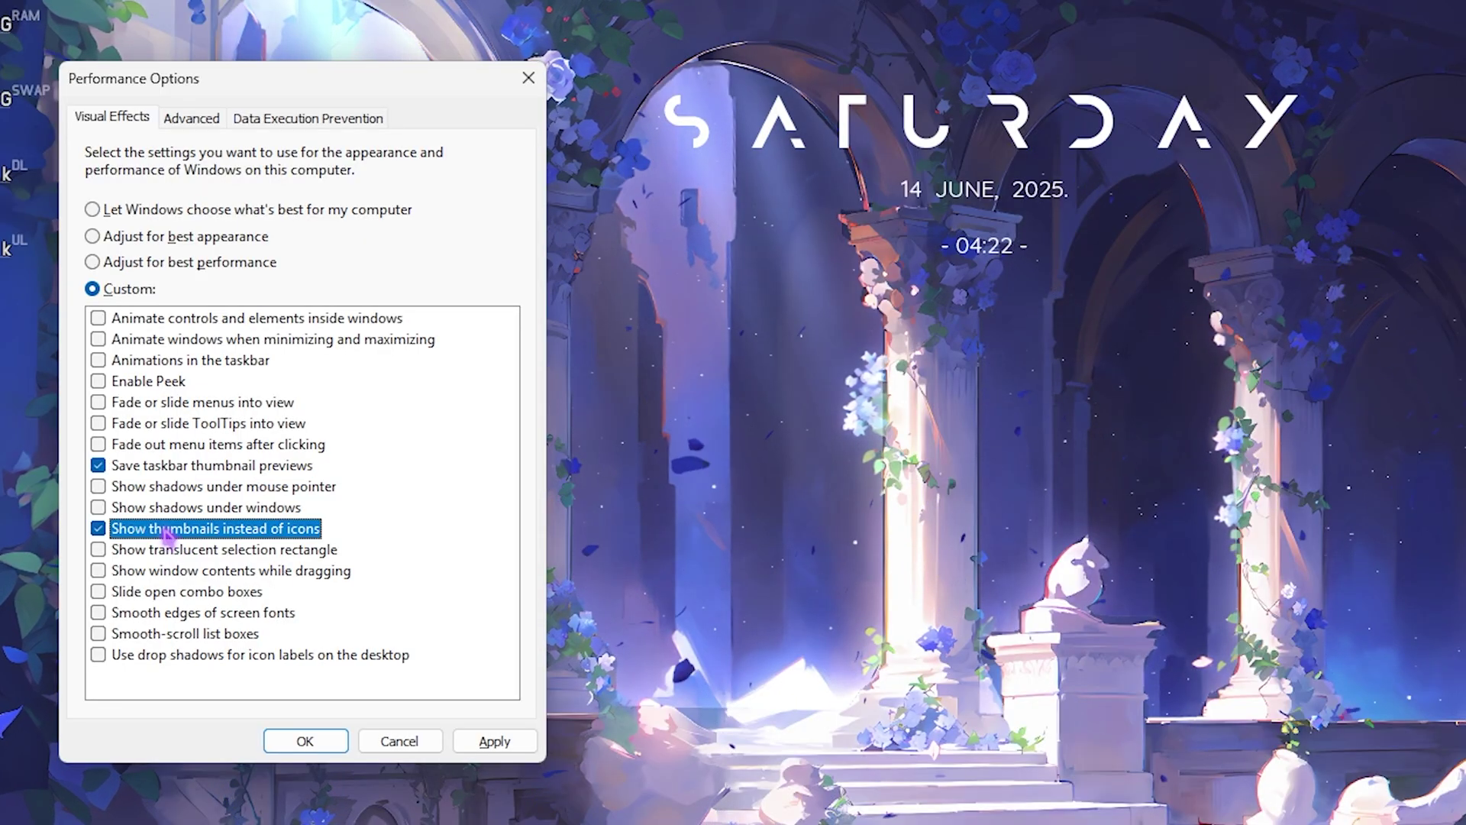
left_click(169, 573)
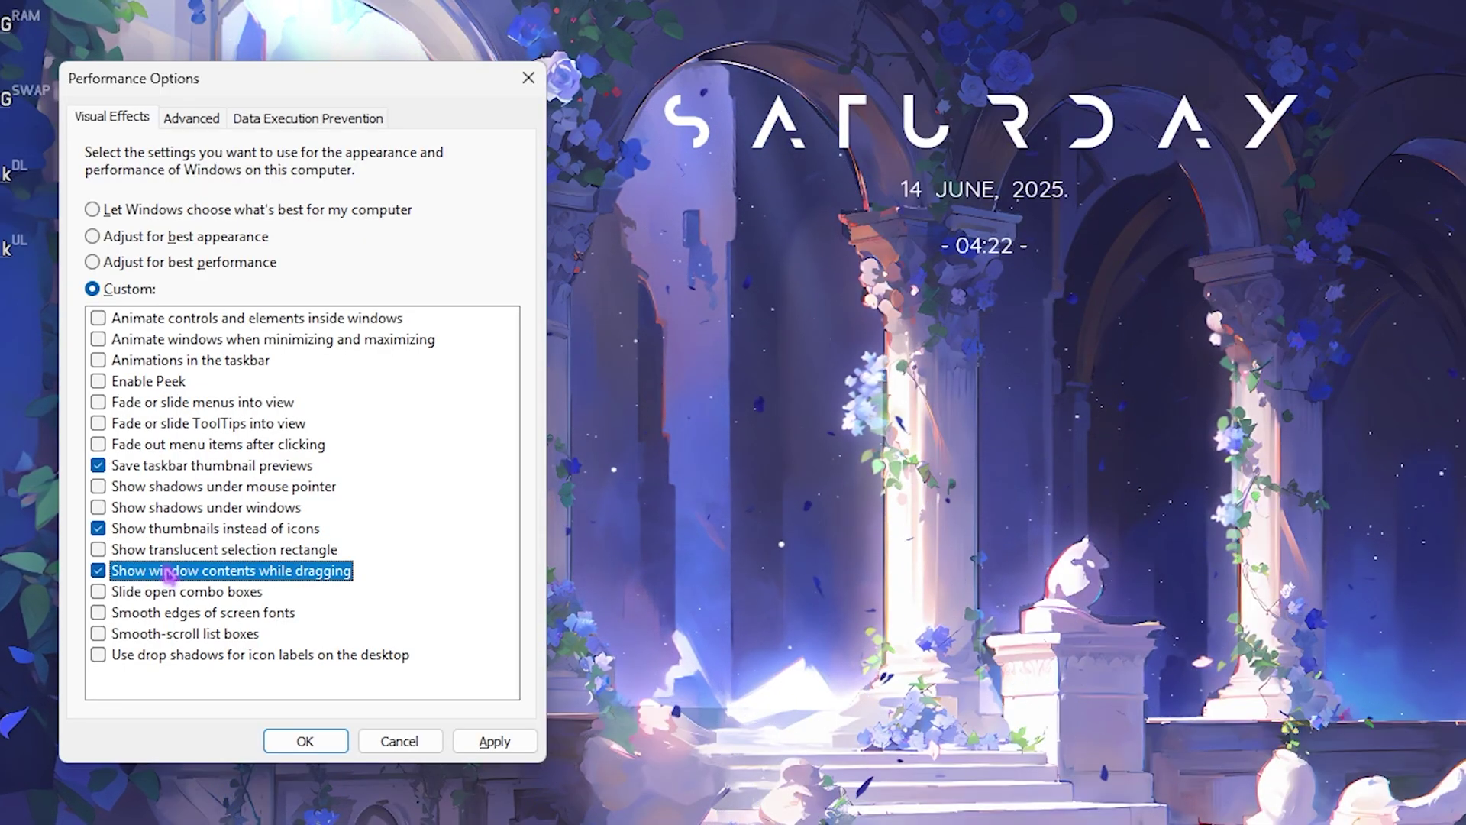
left_click(178, 613)
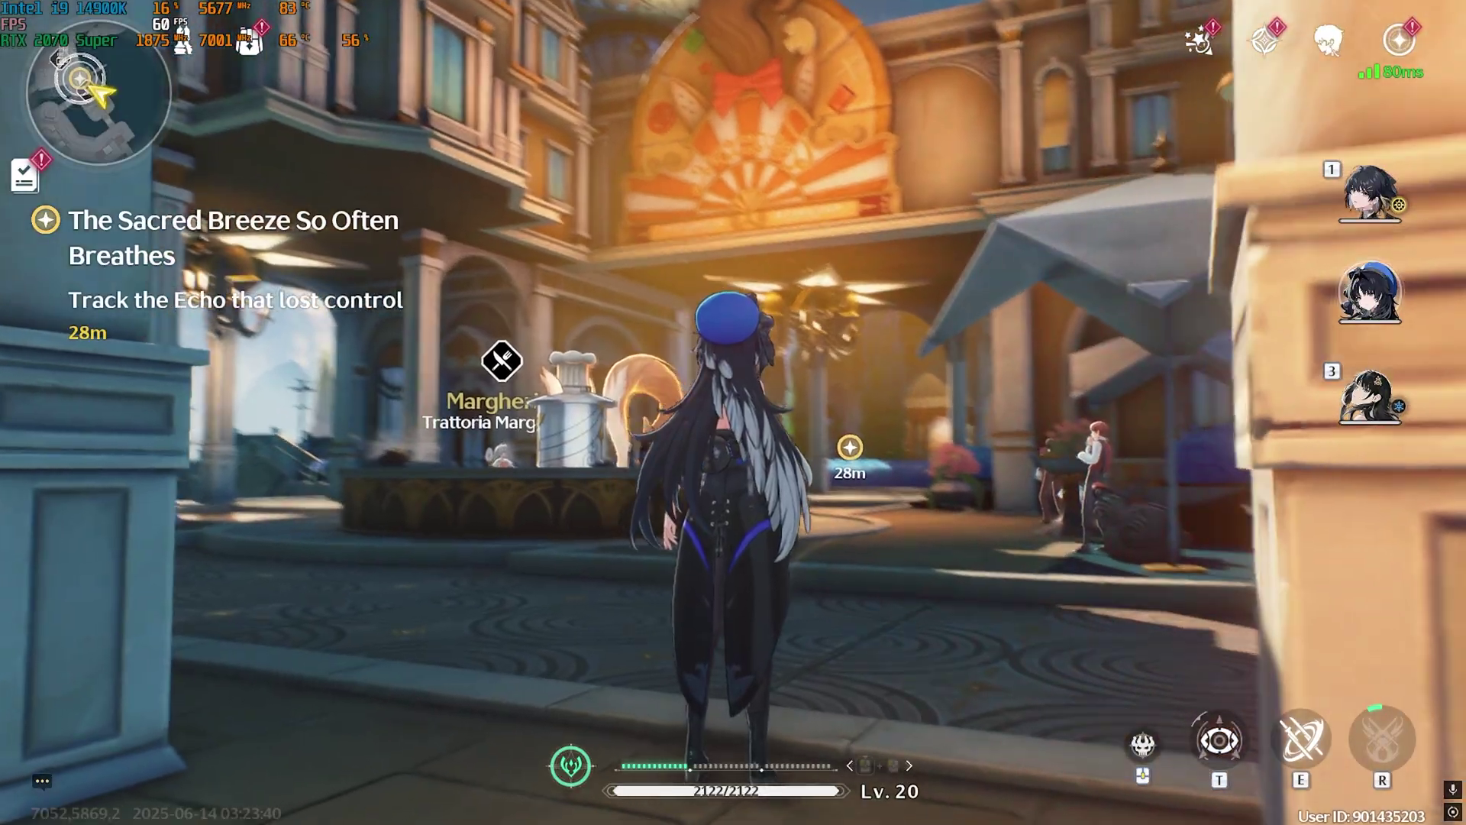
Switch to Wuthering Waves and open the in-game Graphics settings.
key("Escape")
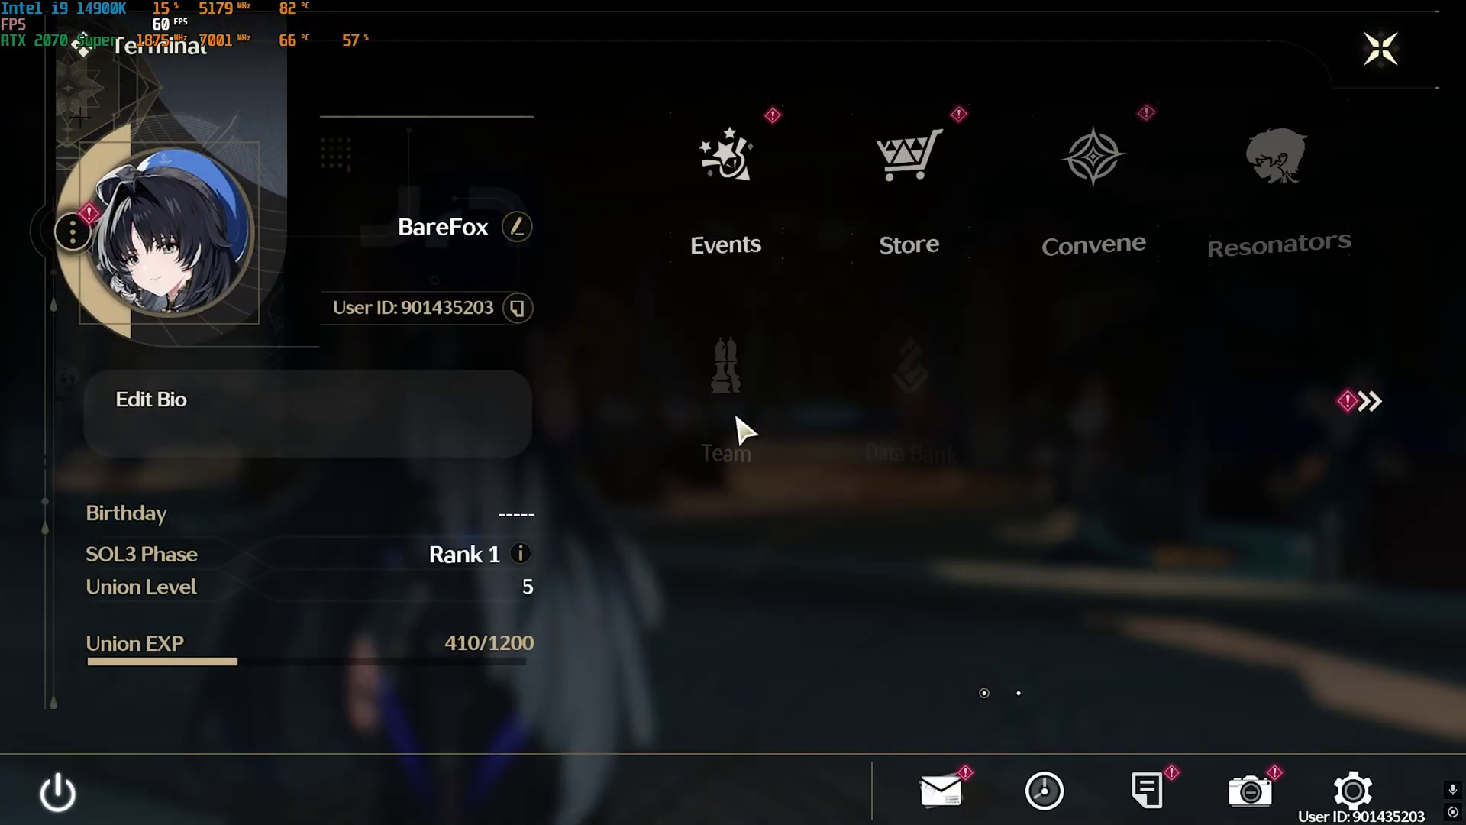
left_click(1328, 780)
left_click(65, 255)
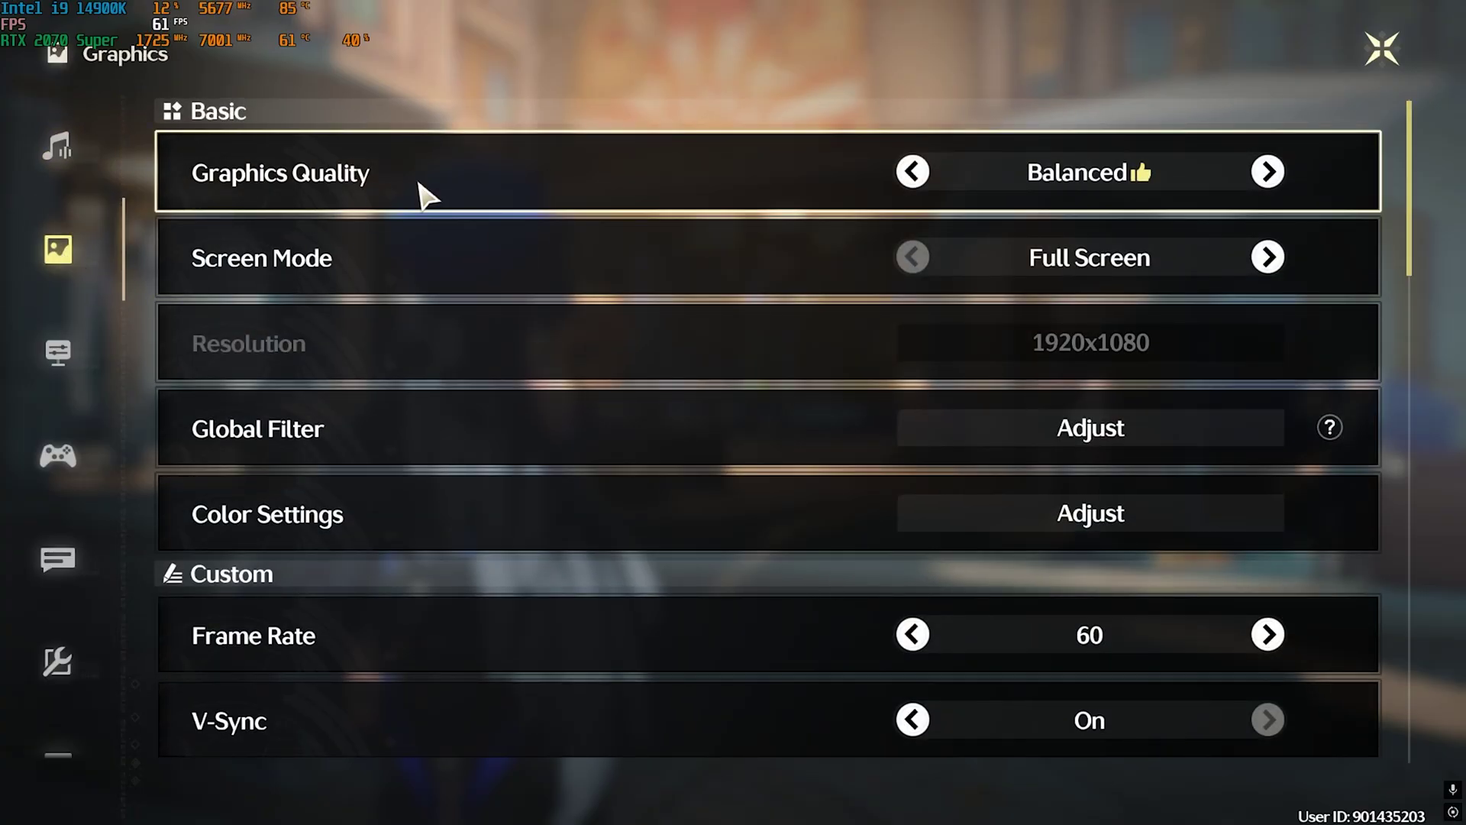
Try the Quality and Ultra Performance presets for Graphics Quality and return it to Balanced.
left_click(1268, 172)
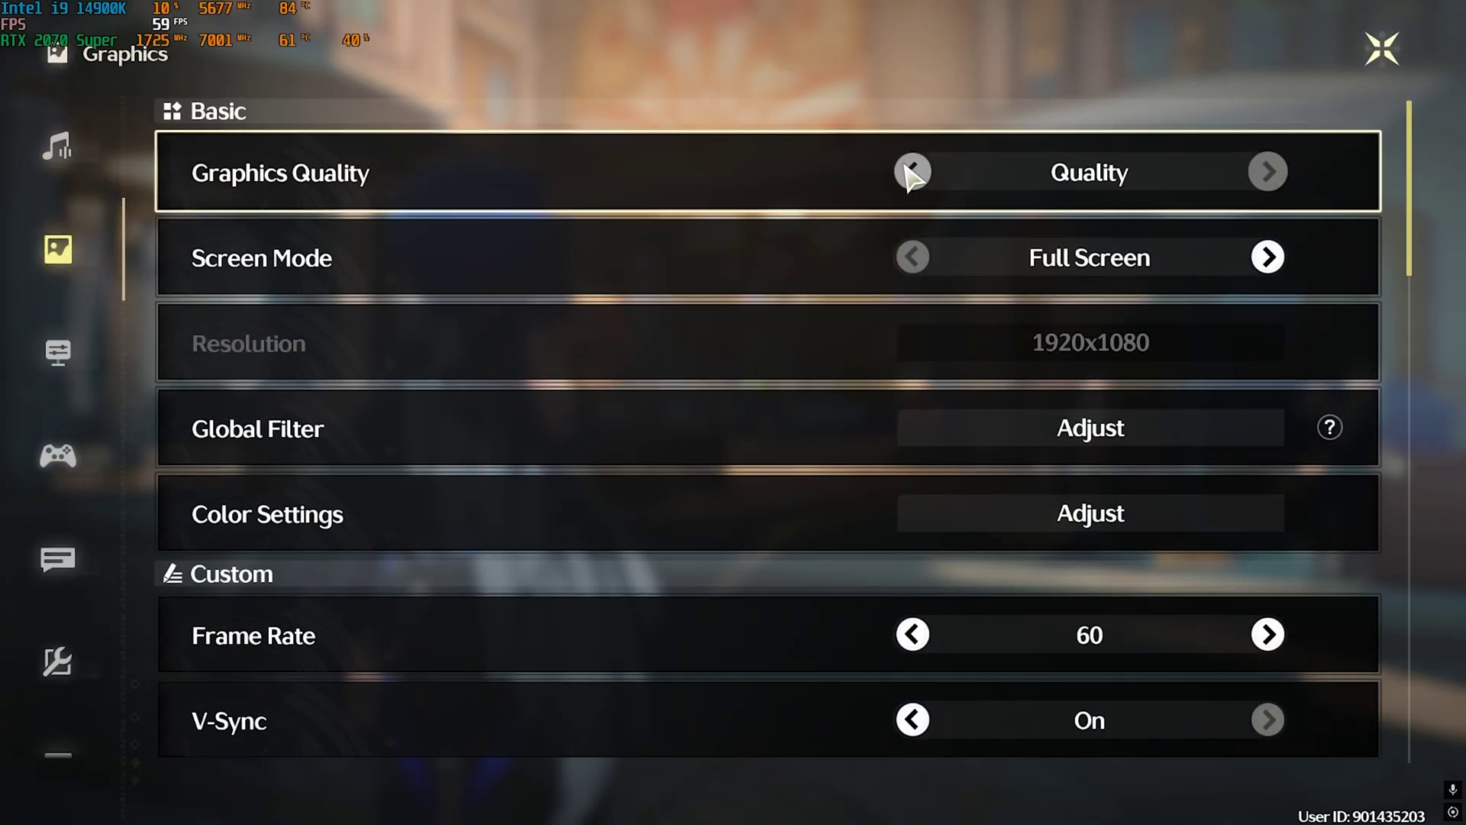
left_click(925, 173)
left_click(913, 172)
left_click(914, 171)
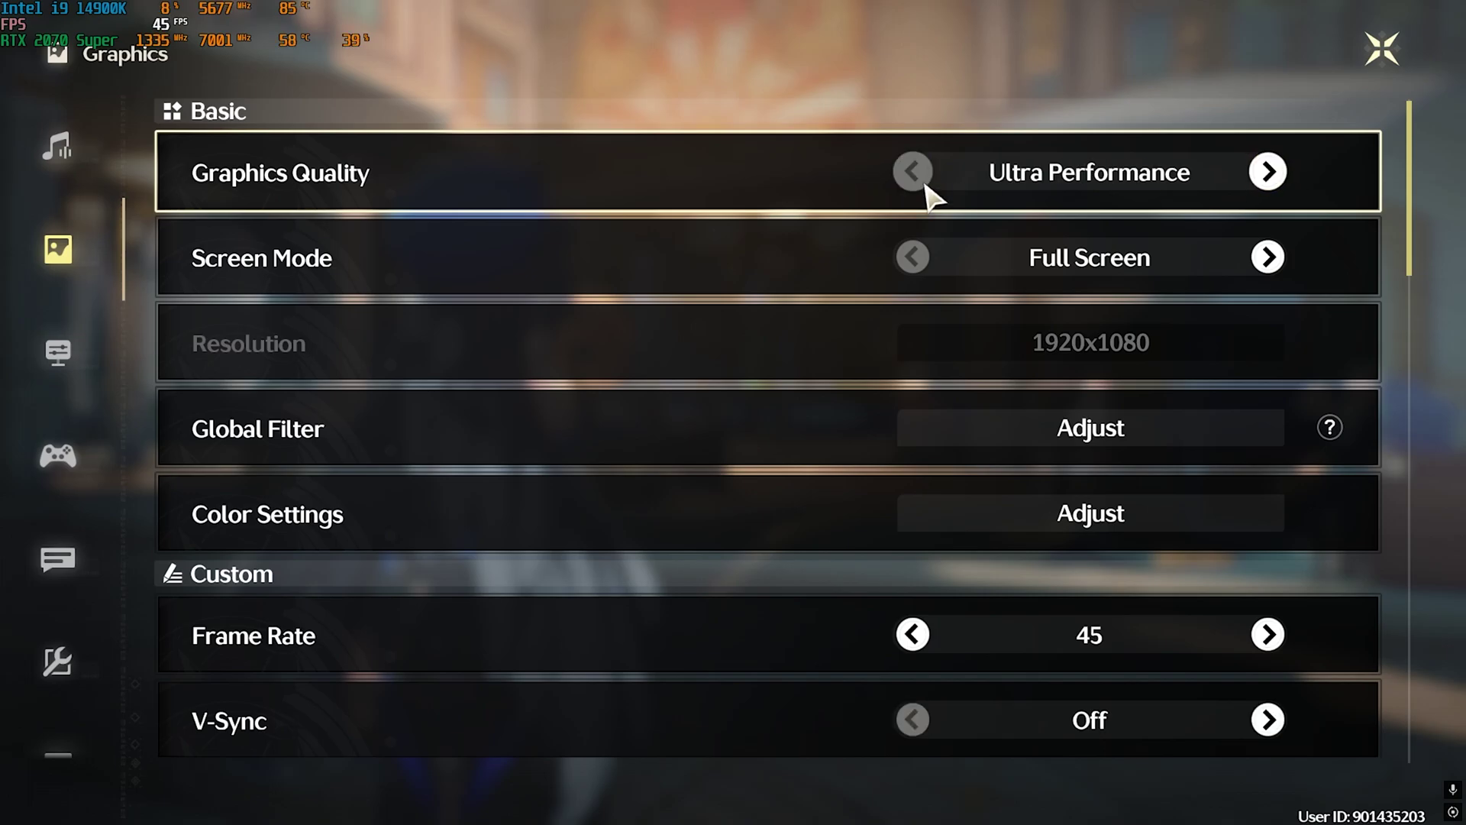
left_click(1272, 160)
left_click(1272, 161)
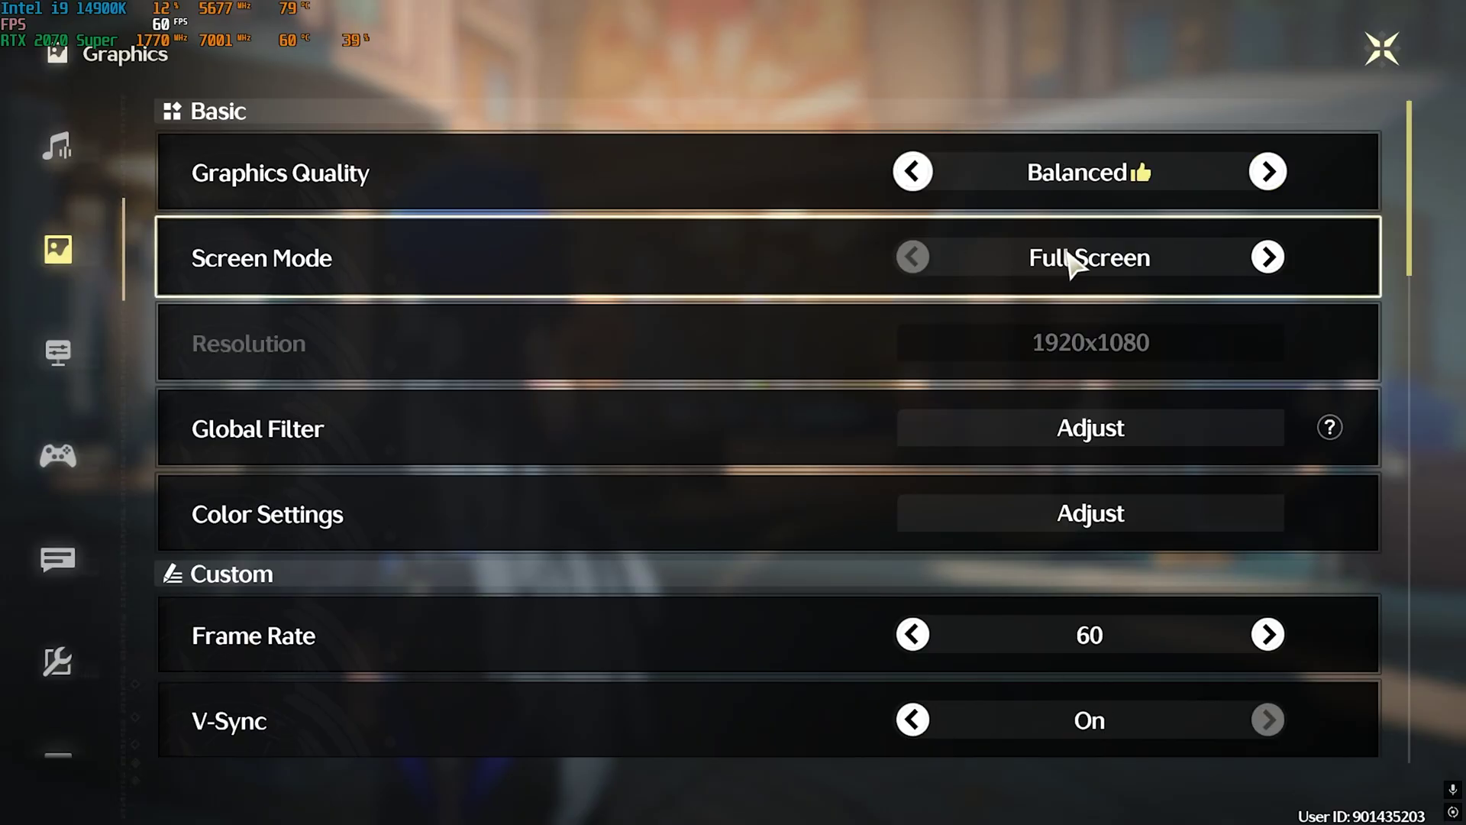
Apply the Vivid preset as the Global Filter and return to the graphics settings.
left_click(1204, 424)
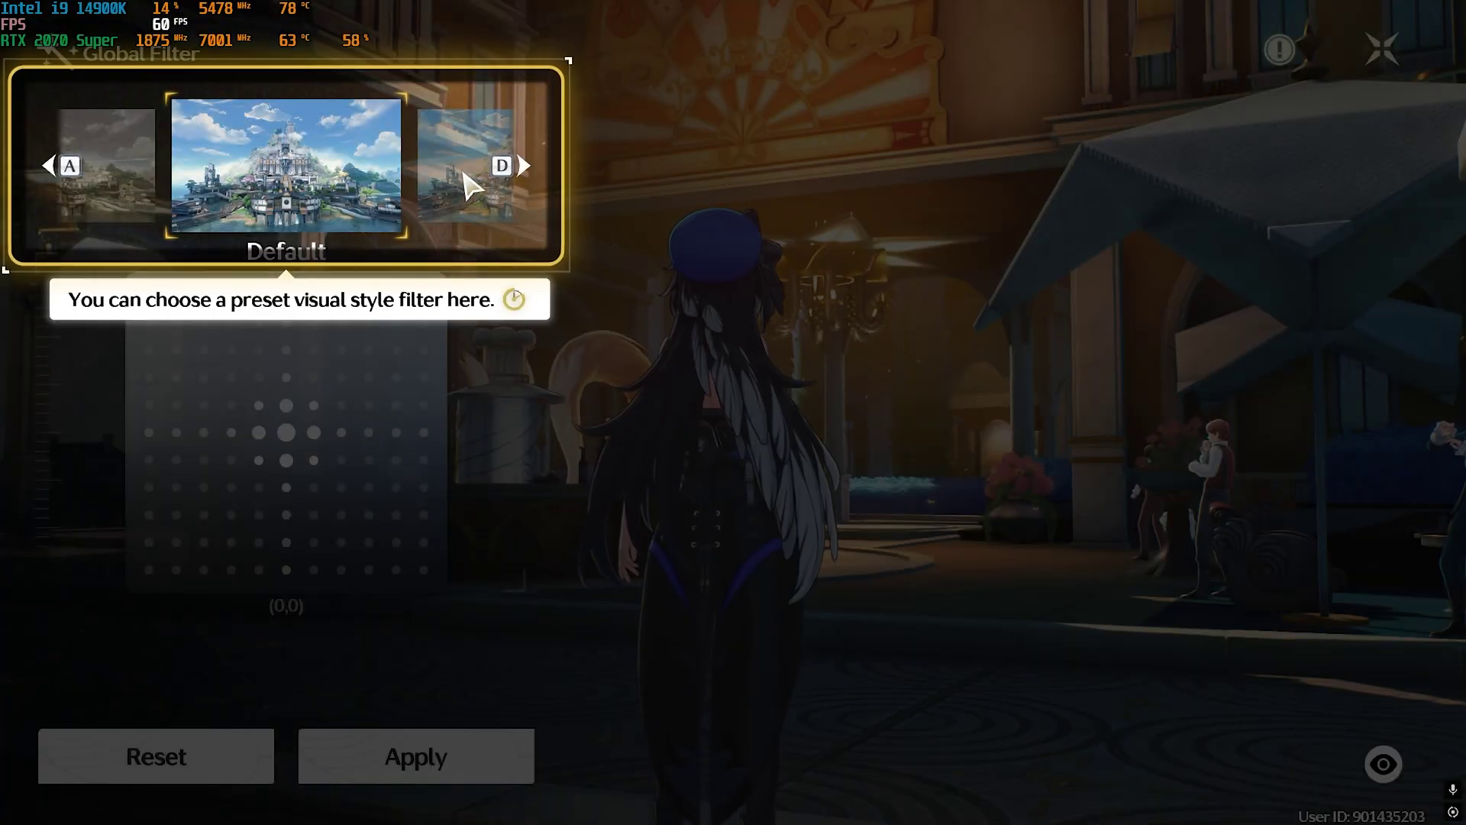
left_click(506, 166)
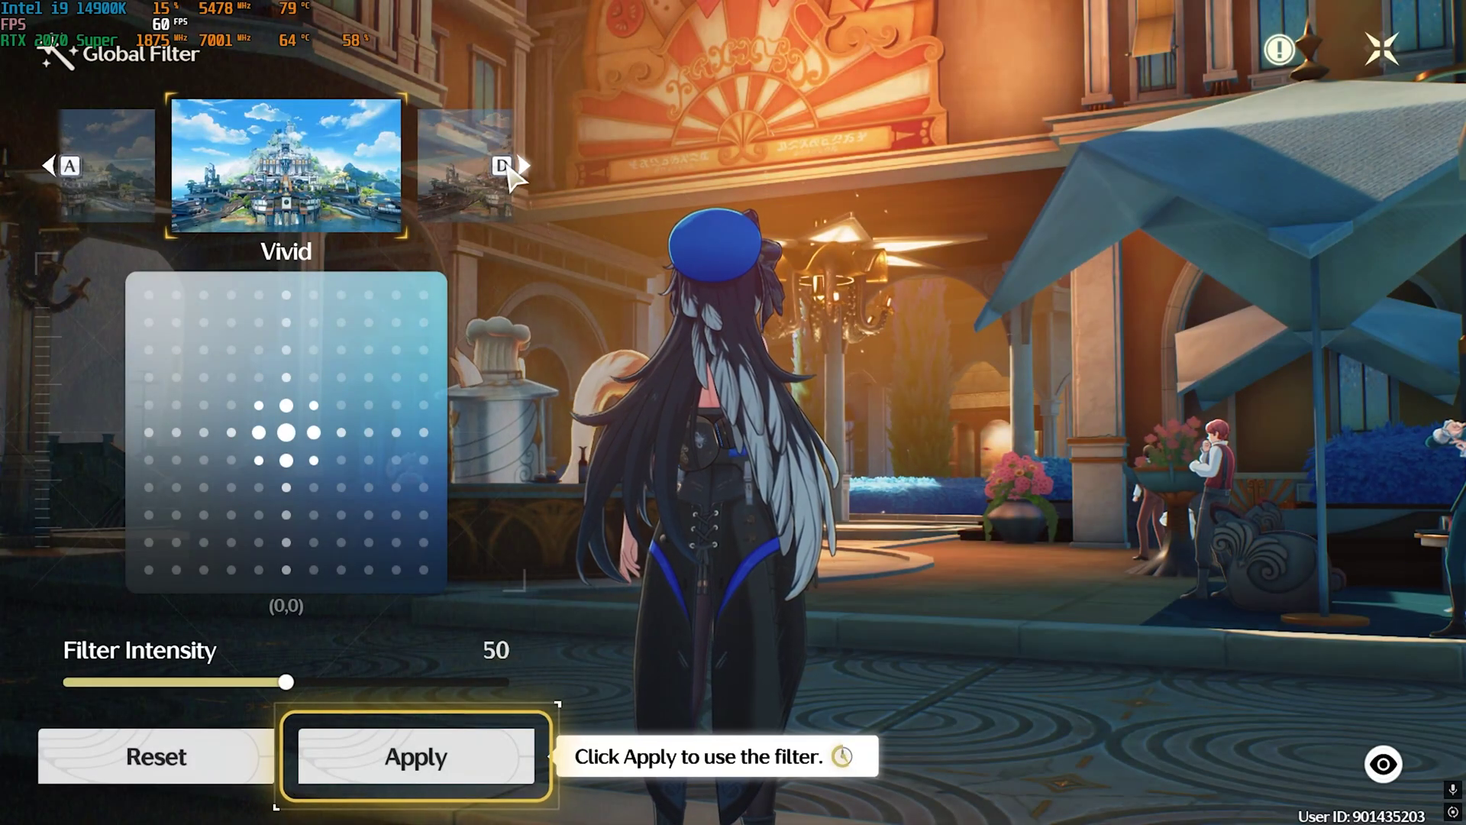
left_click(436, 759)
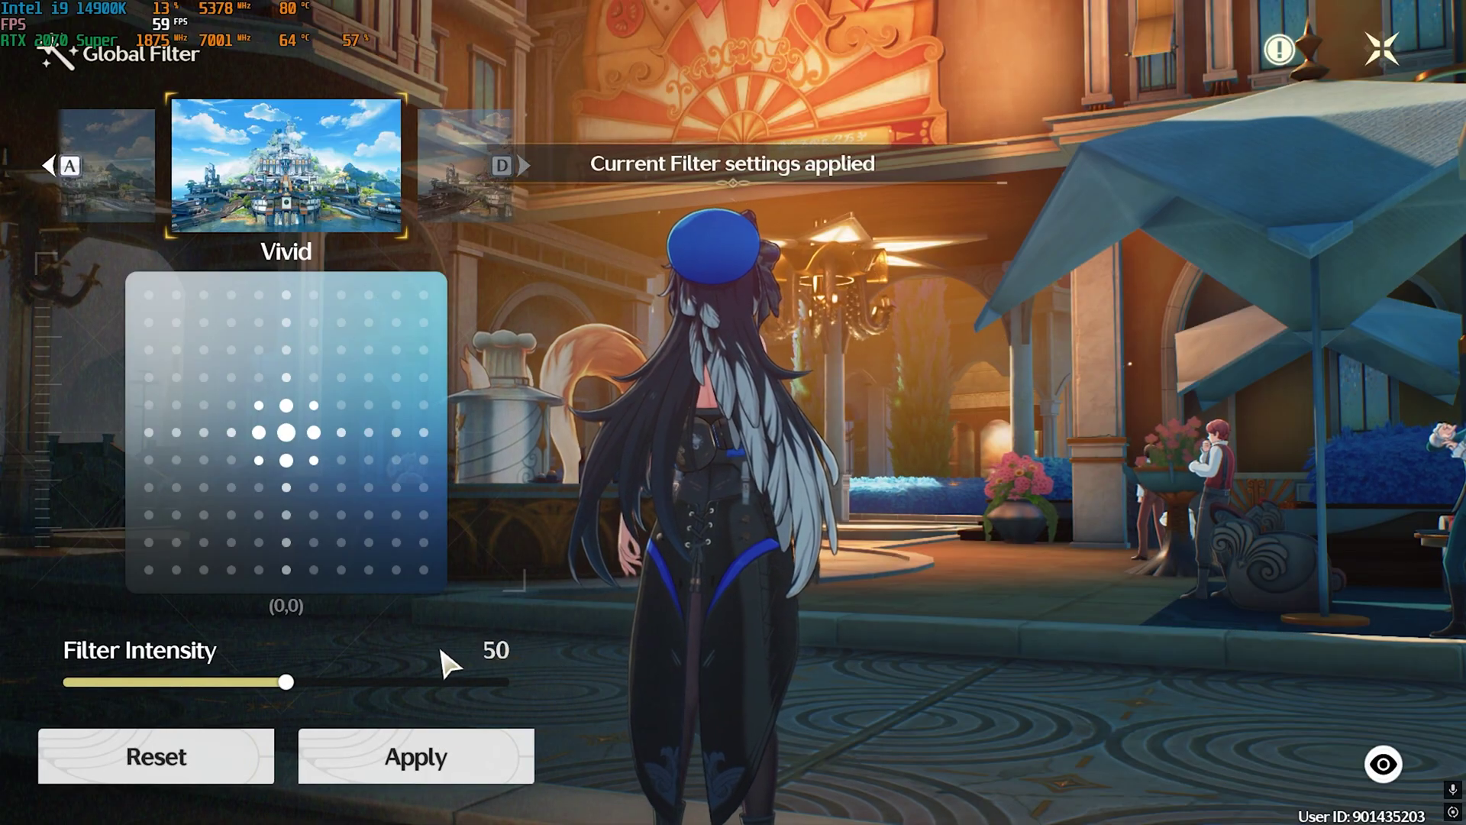
key("Escape")
Set the Frame Rate to 120 and turn V-Sync off.
scroll(611, 353, "down", 1)
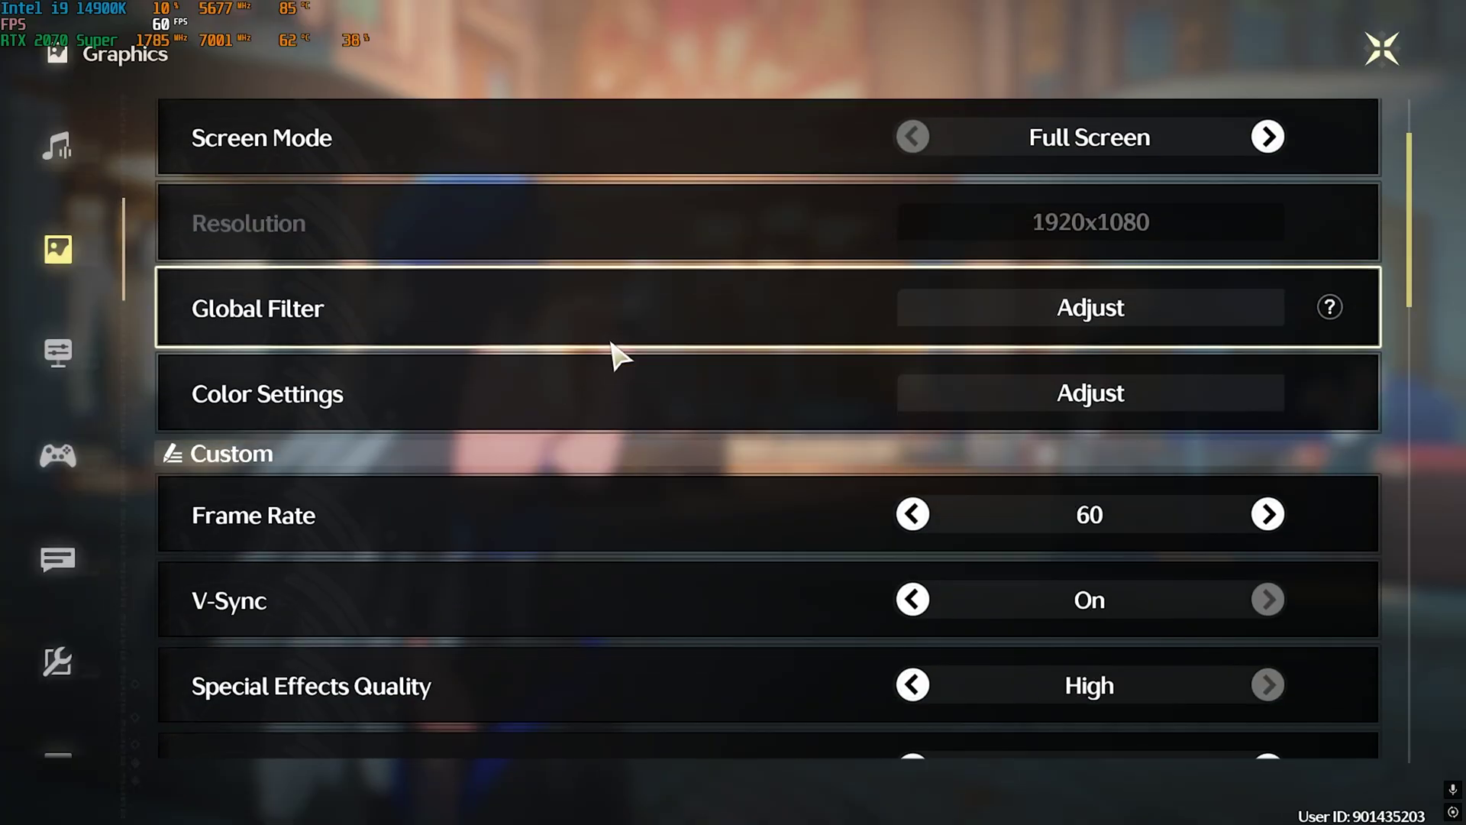
scroll(615, 354, "down", 1)
left_click(1268, 436)
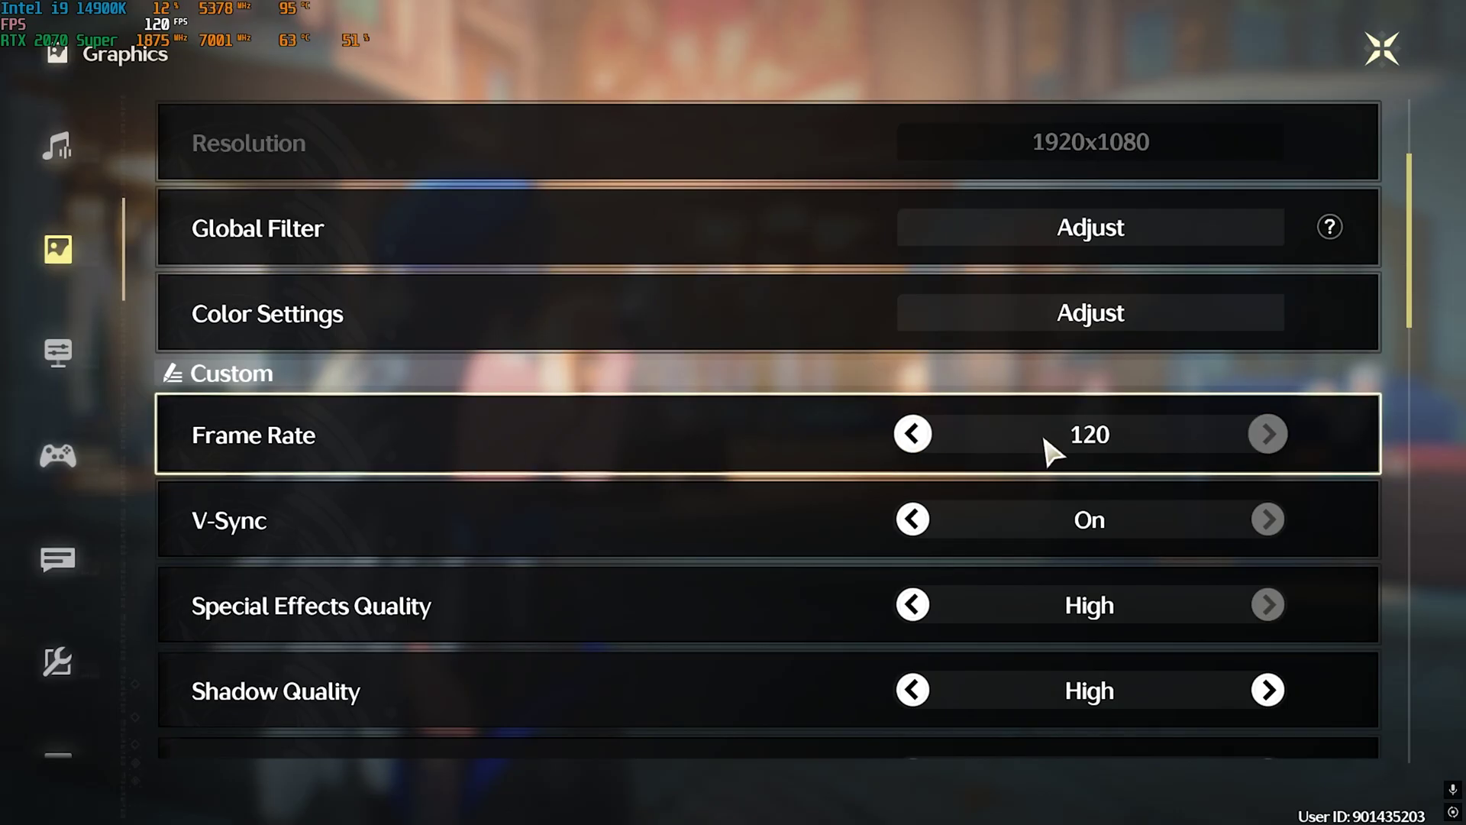
left_click(913, 519)
Set Special Effects Quality and Shadow Quality to Low.
scroll(634, 542, "down", 1)
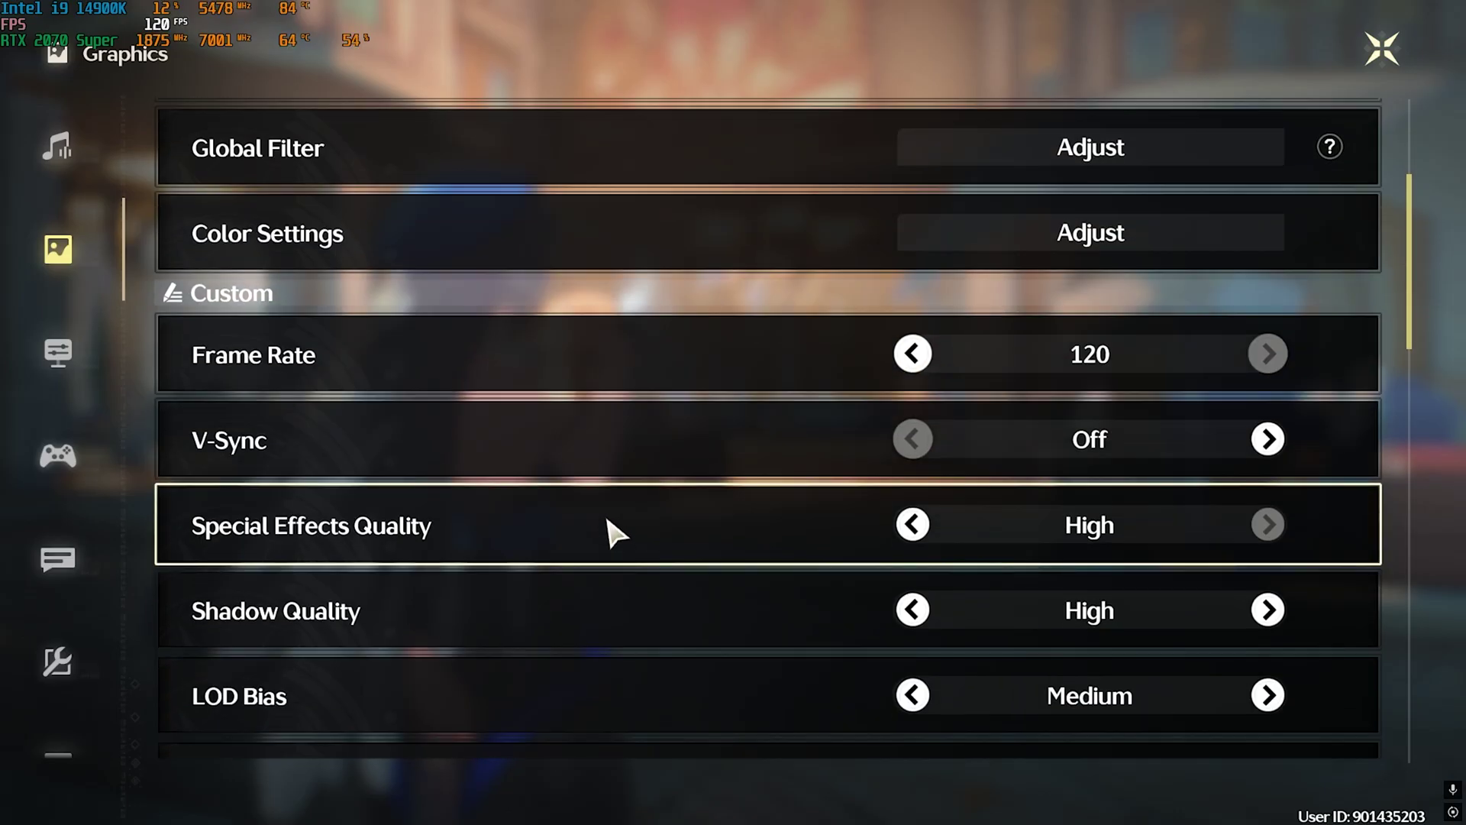
left_click(922, 527)
left_click(921, 528)
left_click(1241, 533)
scroll(1162, 534, "down", 1)
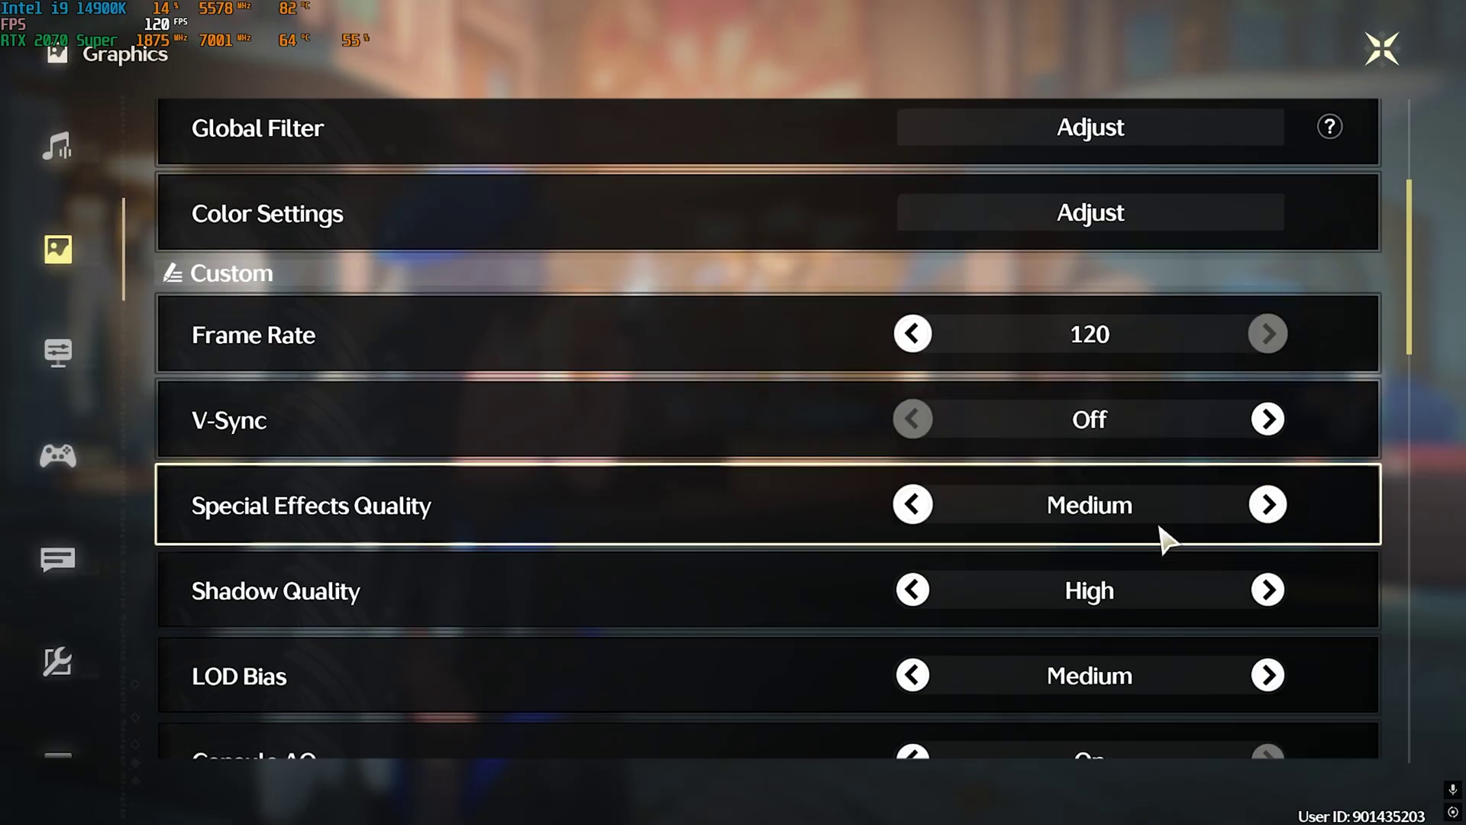
left_click(903, 490)
scroll(845, 530, "down", 1)
left_click(916, 512)
left_click(924, 510)
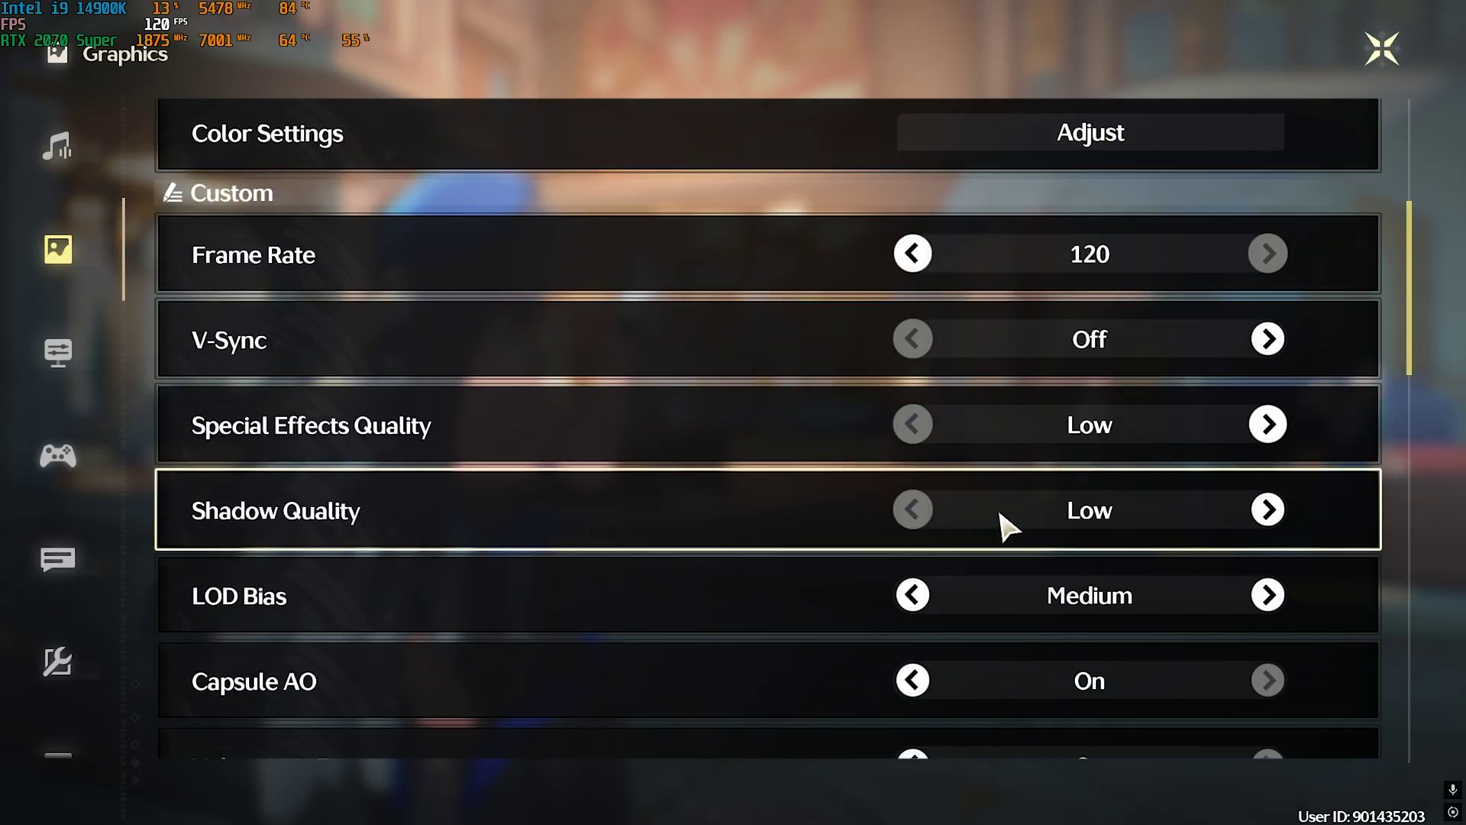
Try LOD Bias at Low and return it to Medium.
scroll(872, 519, "down", 1)
left_click(917, 537)
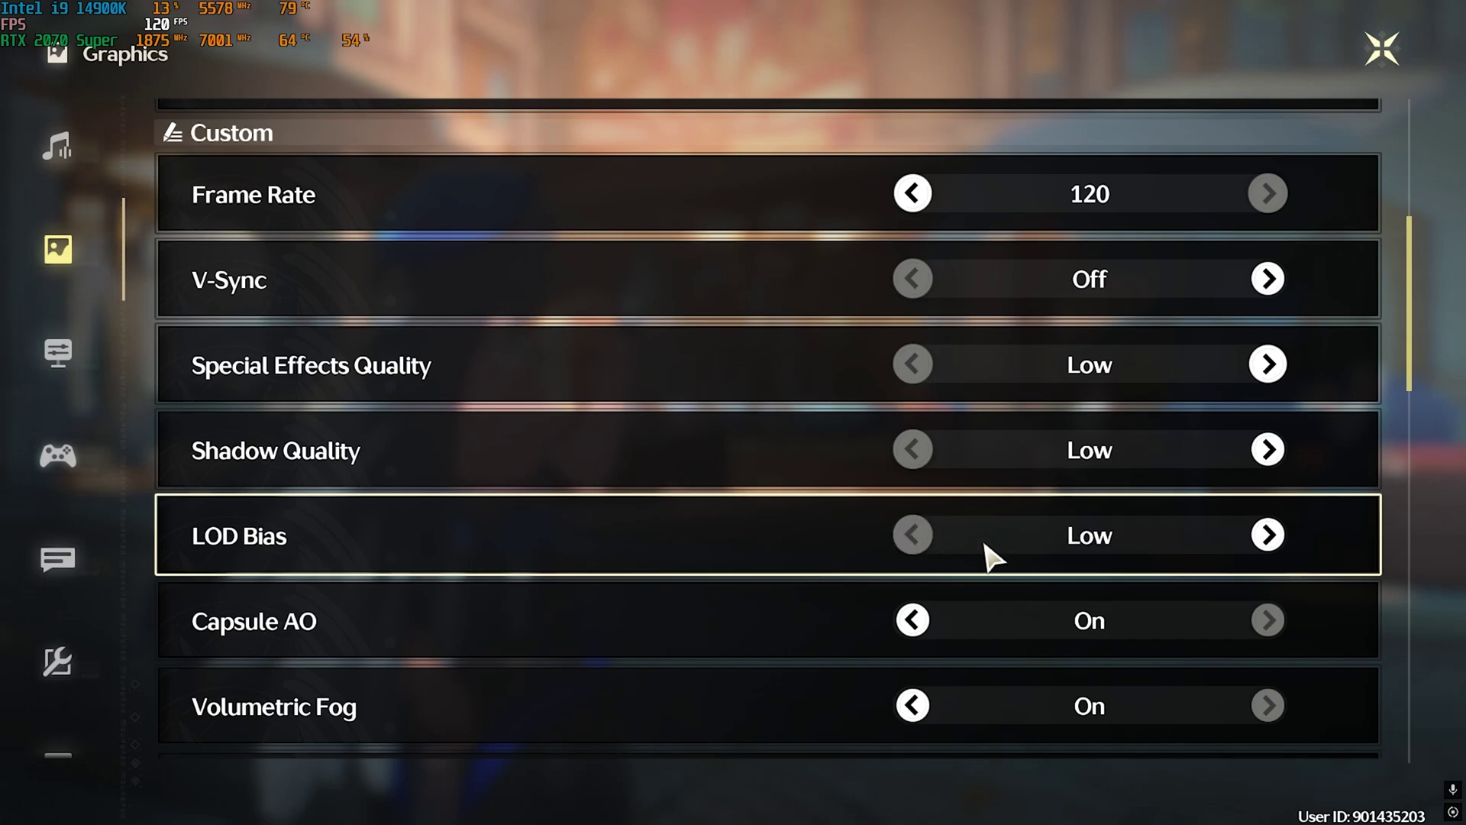
left_click(1274, 542)
Turn off Capsule AO, Volumetric Fog and Volumetric Lighting in the custom graphics settings.
scroll(483, 602, "down", 1)
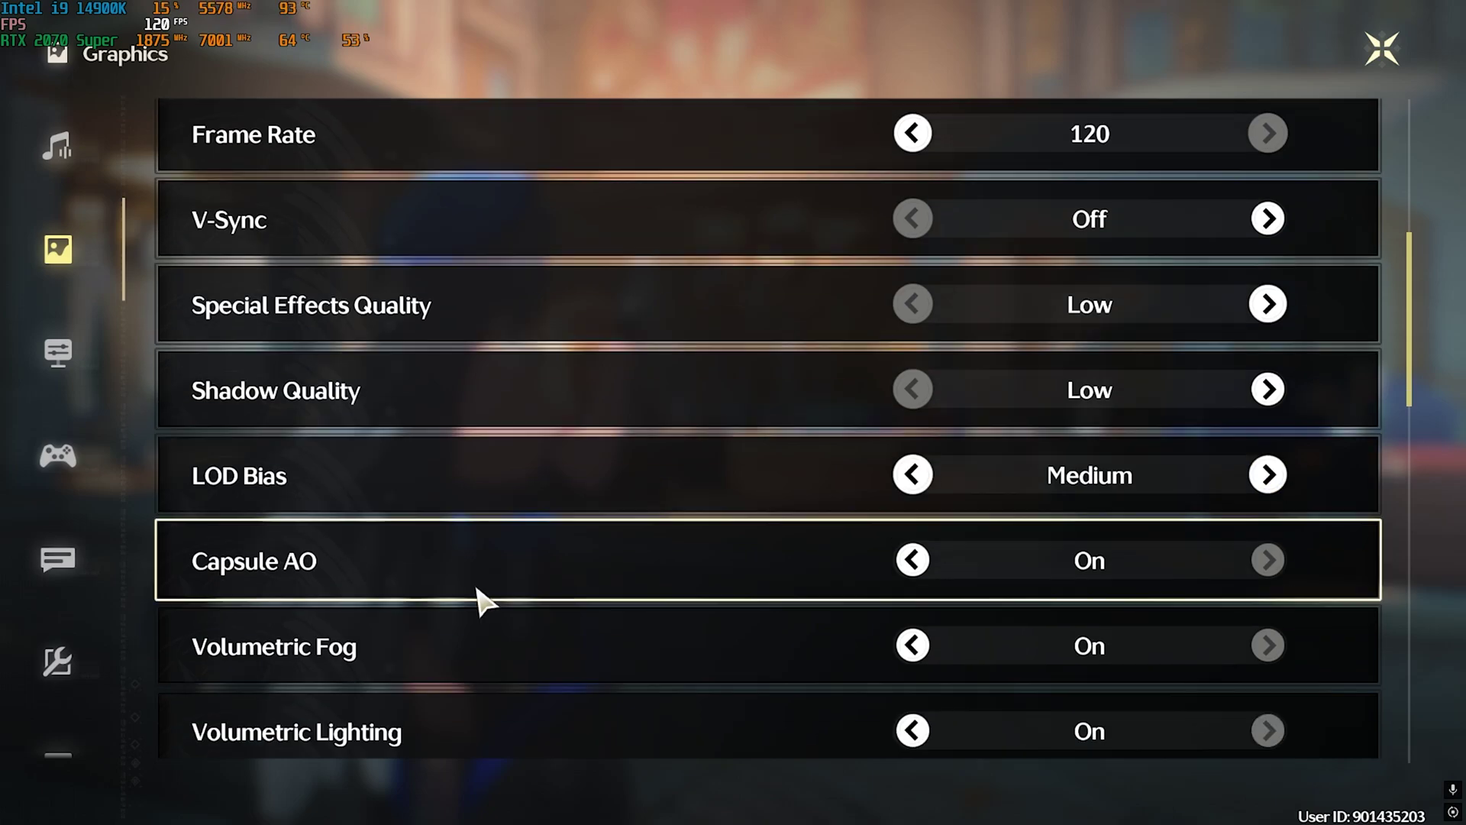
left_click(914, 562)
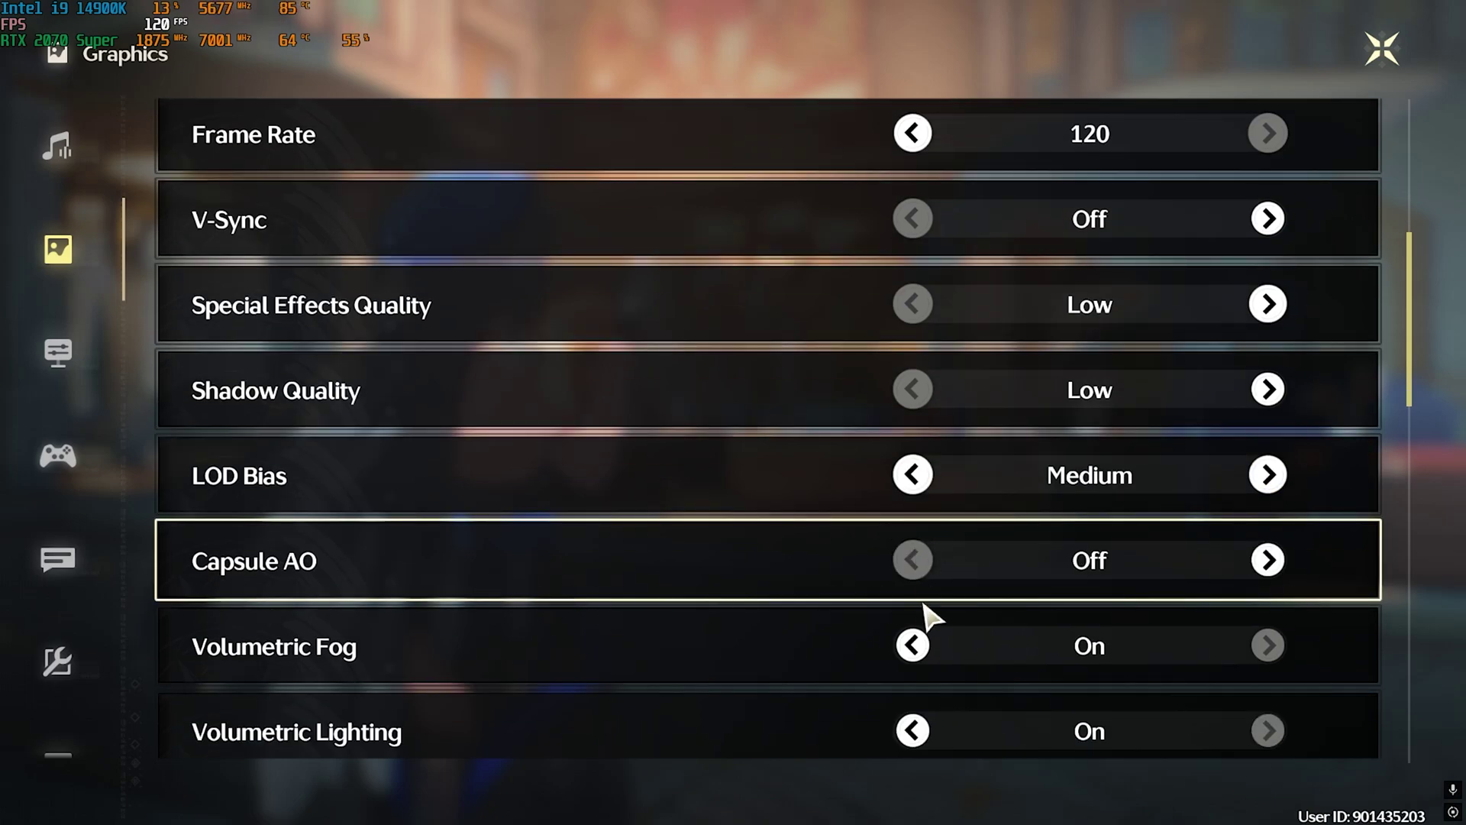
left_click(914, 647)
scroll(919, 641, "down", 1)
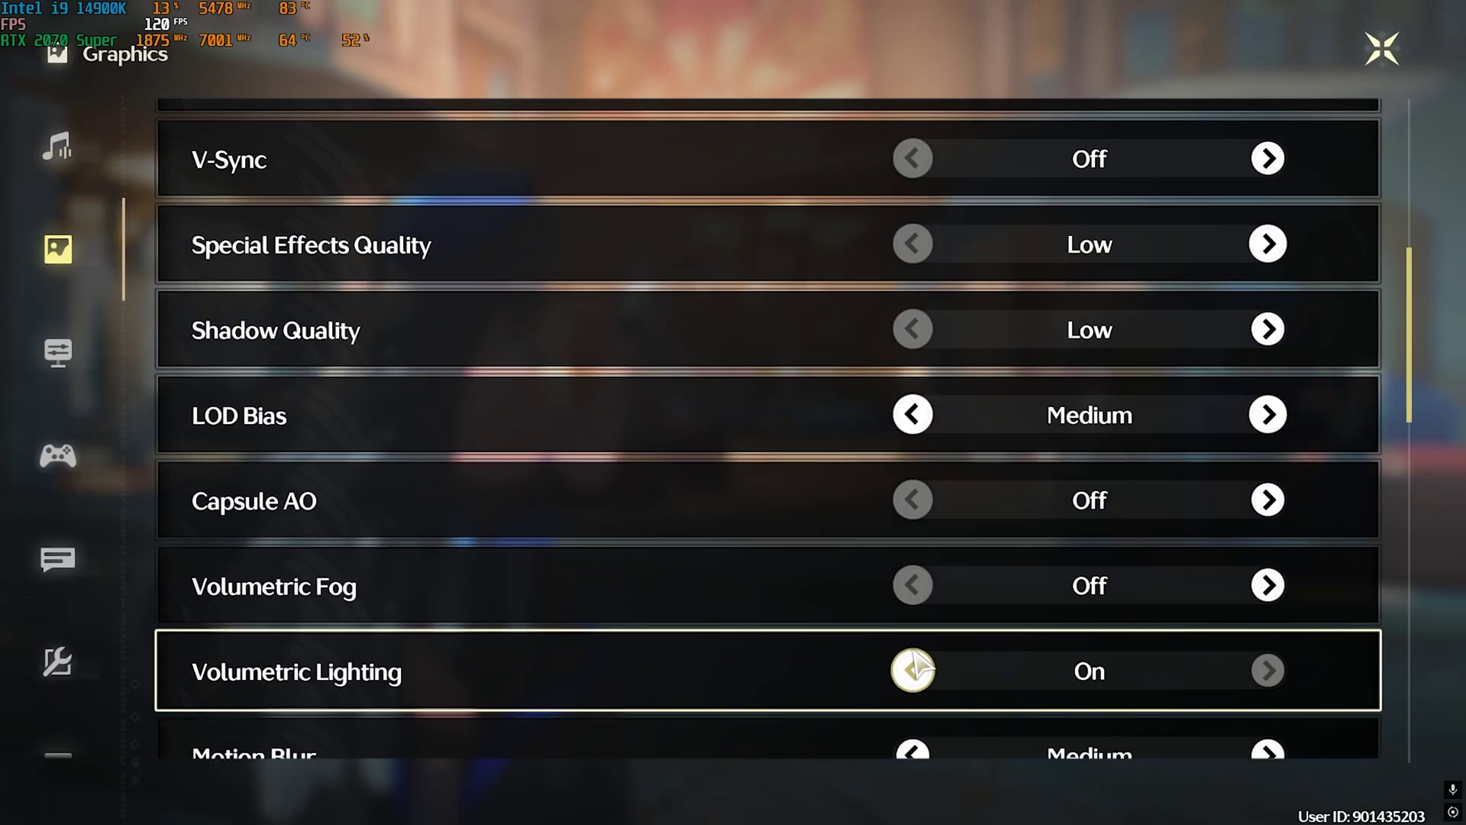
left_click(914, 670)
Set Motion Blur to Low in the custom graphics settings.
scroll(910, 632, "down", 1)
left_click(912, 635)
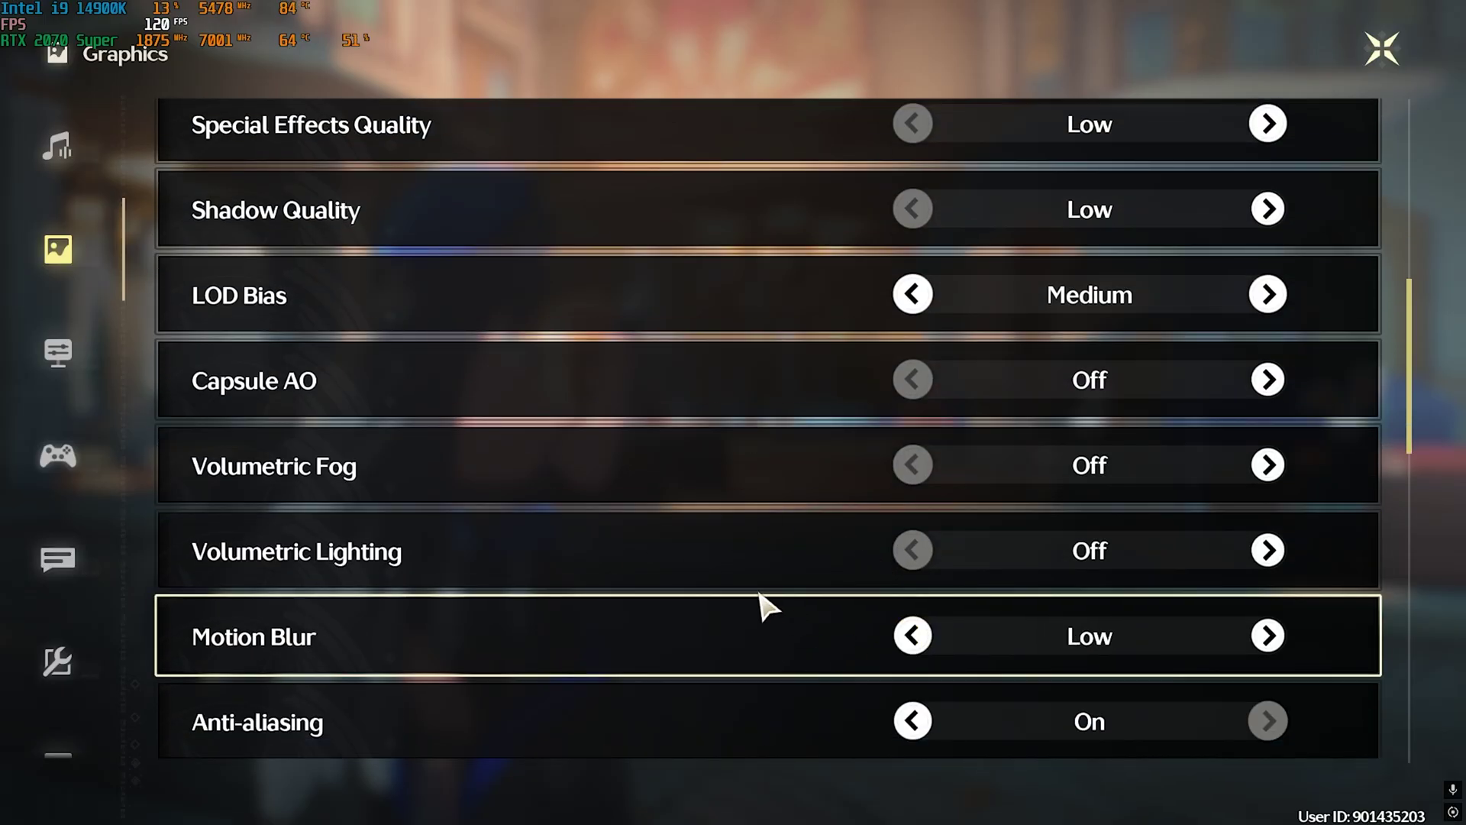
left_click(912, 634)
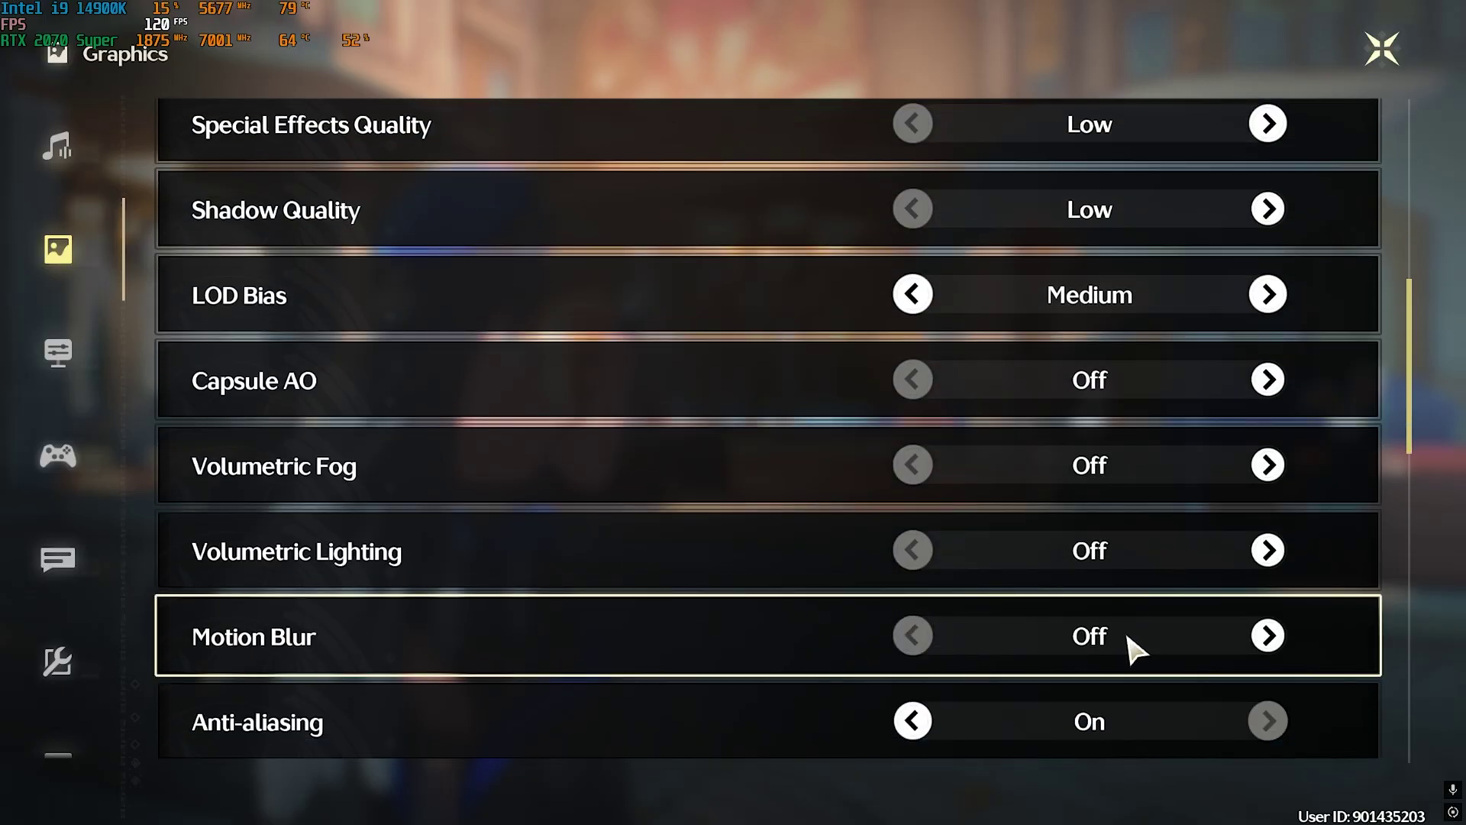
left_click(1268, 636)
Set Crowd Density to Low, leaving Anti-aliasing and Bloom on.
scroll(644, 534, "down", 1)
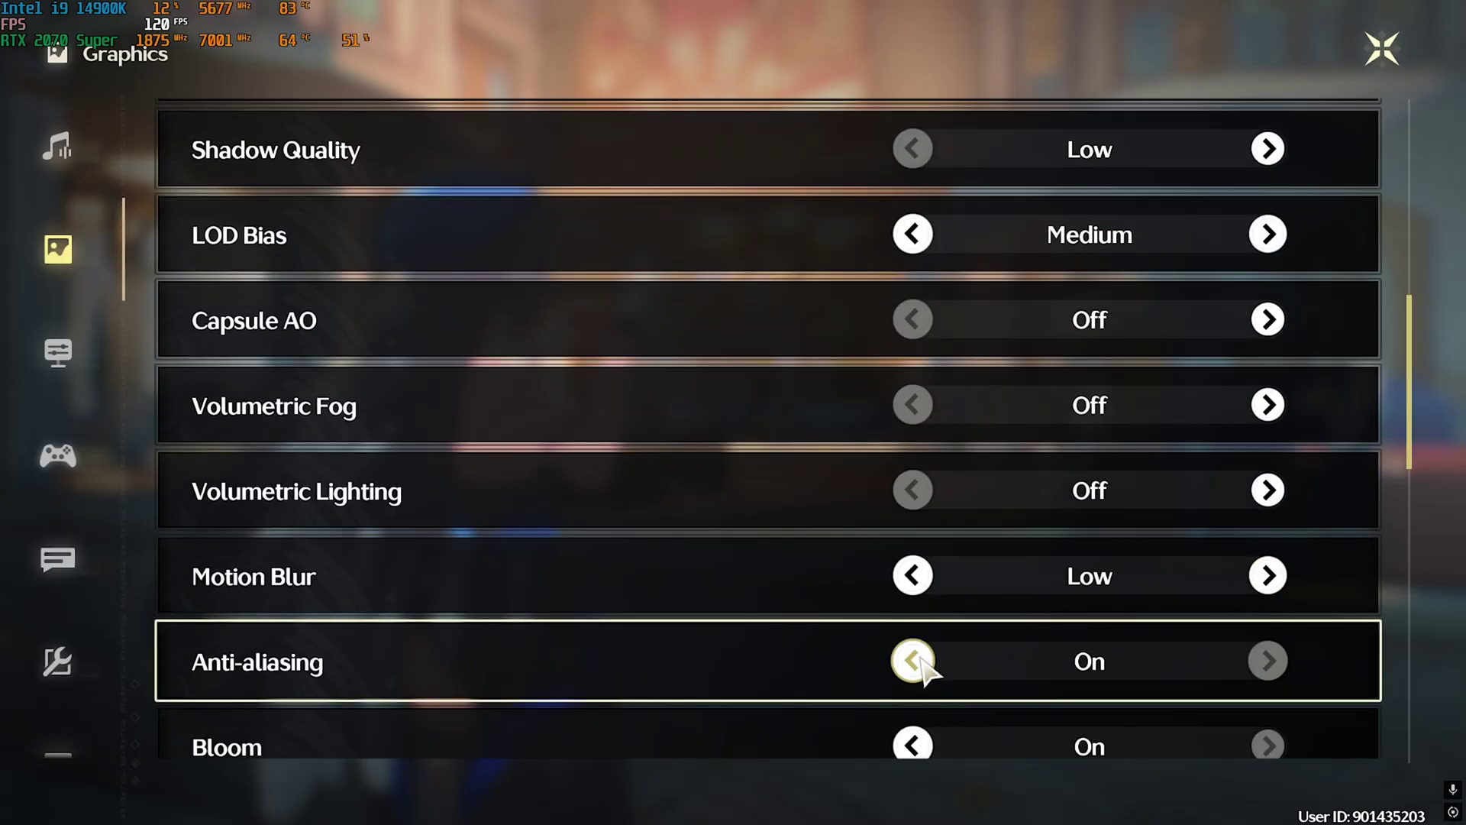
scroll(923, 663, "down", 2)
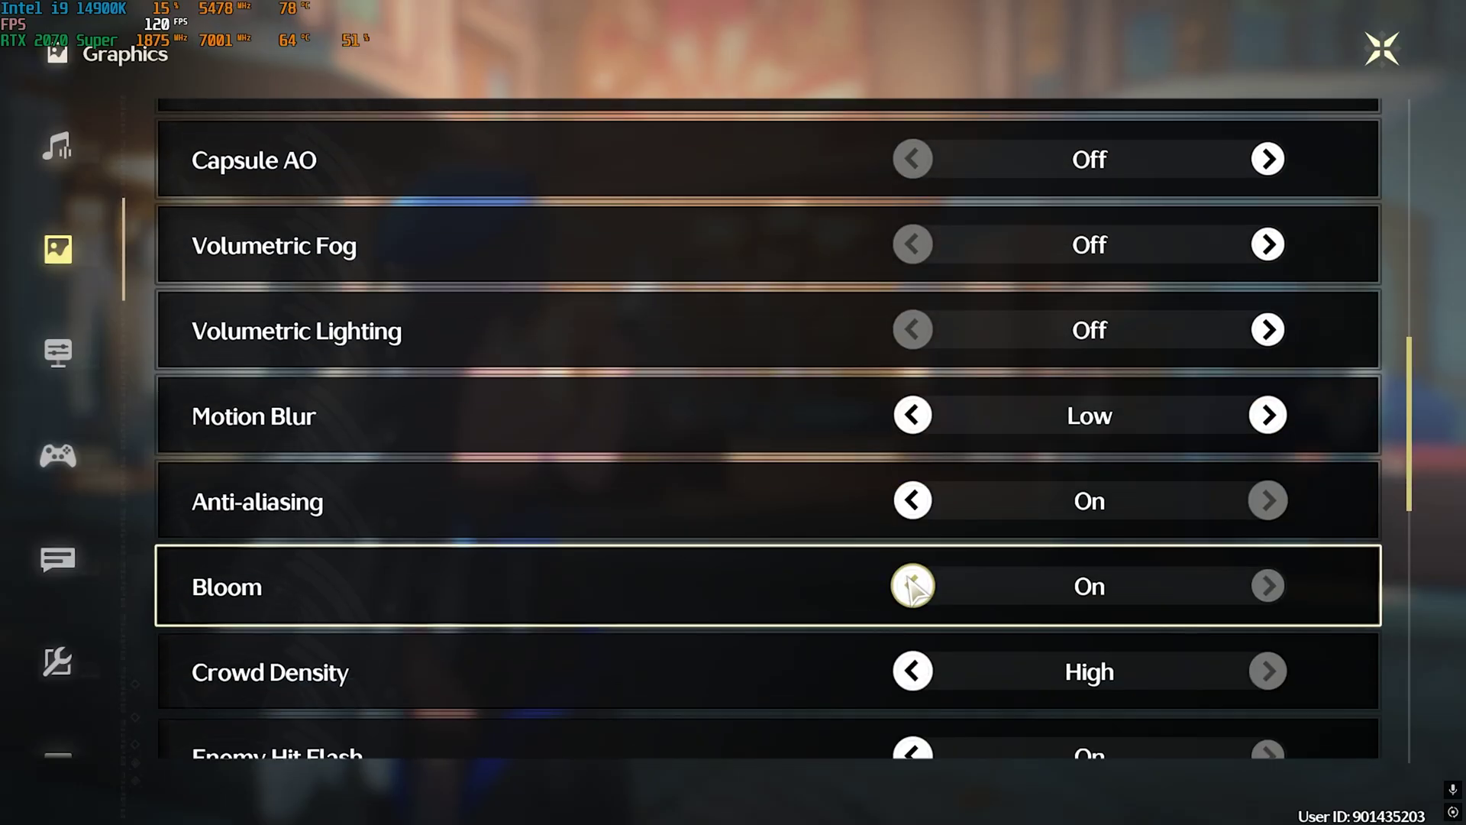
scroll(913, 587, "down", 1)
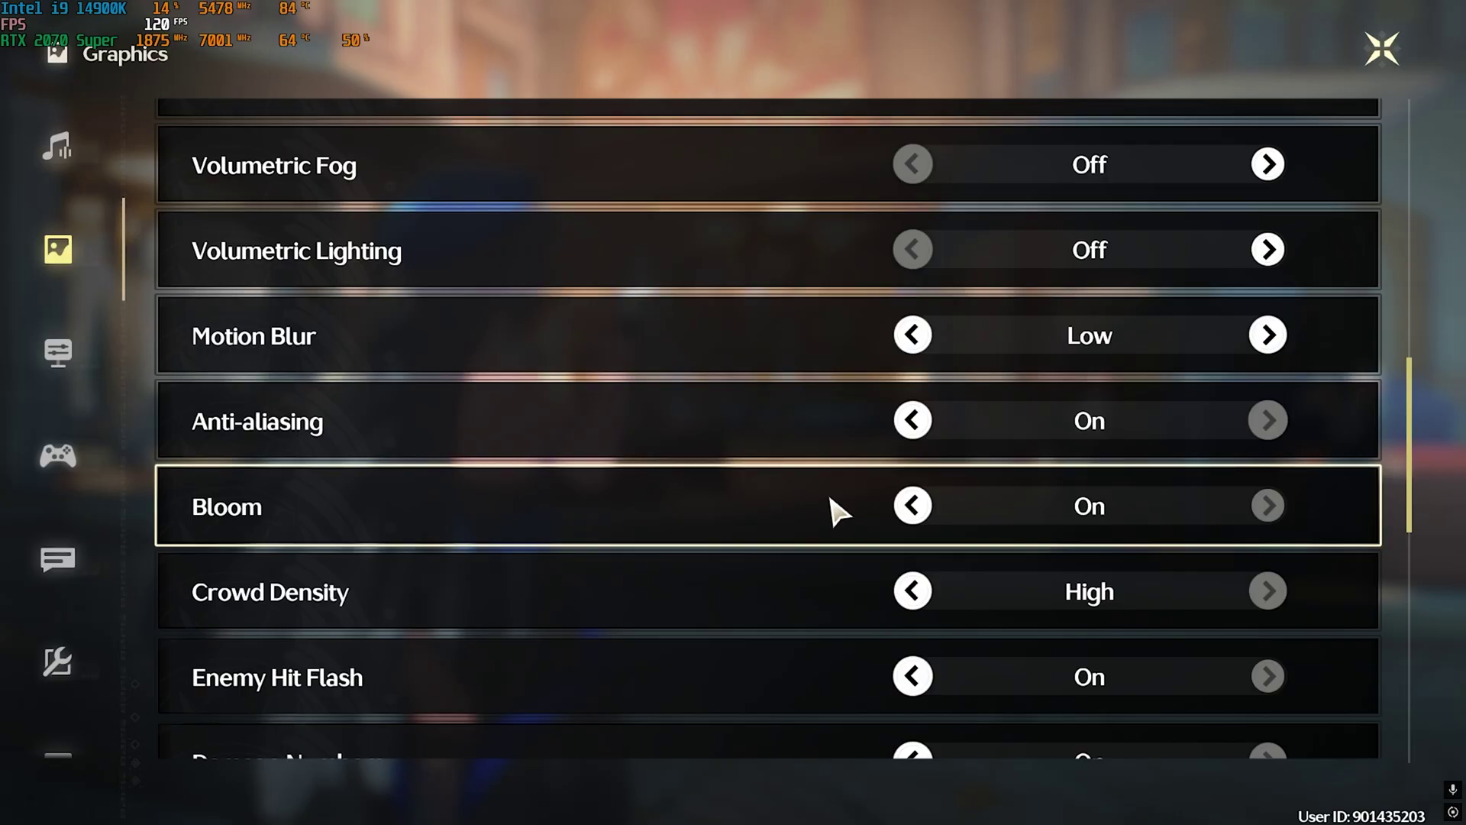
left_click(913, 590)
left_click(913, 591)
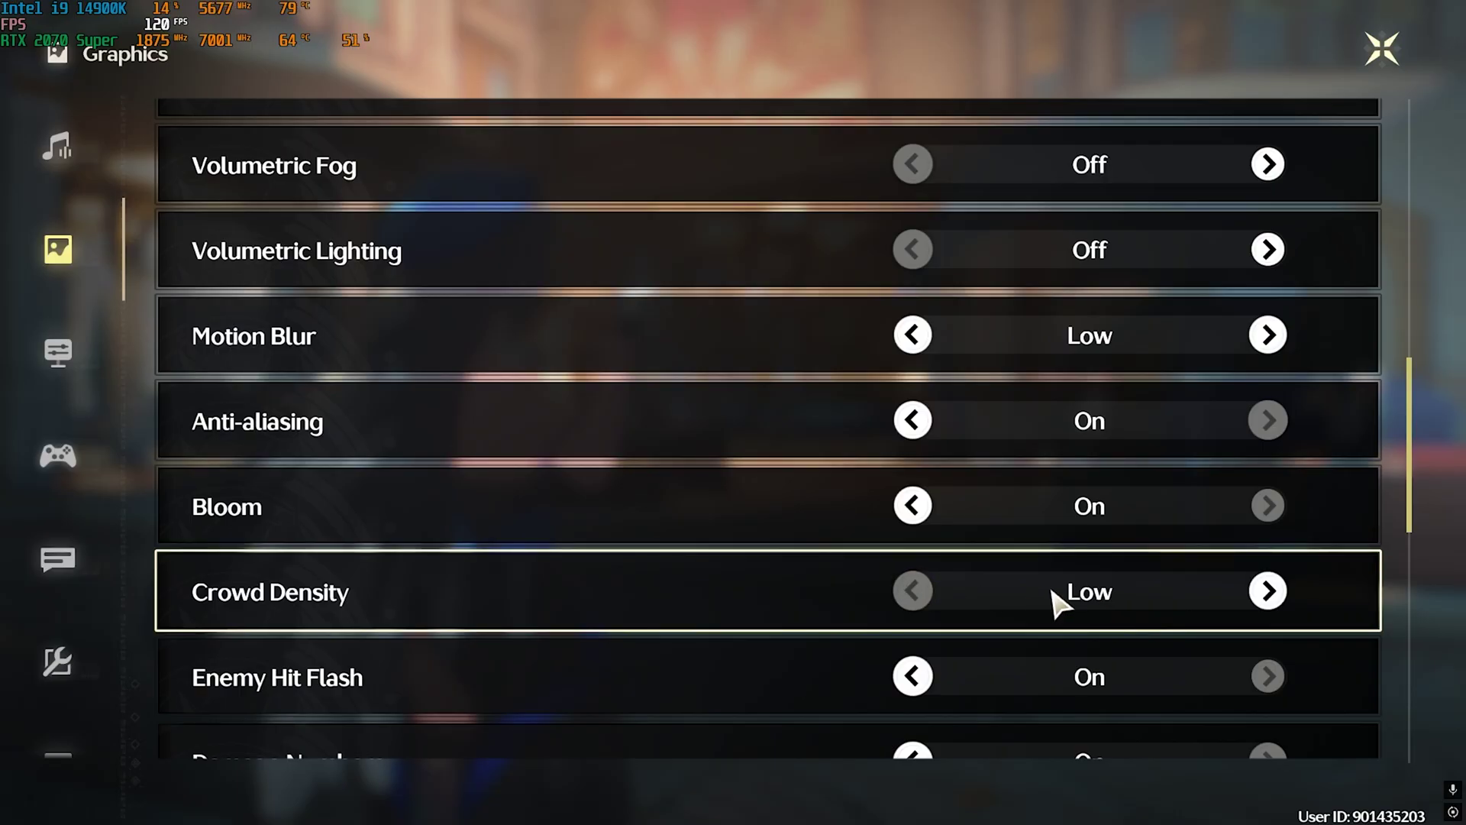
Turn off Physics-Based Animation, leaving Enemy Hit Flash and Damage Numbers on.
scroll(1008, 604, "down", 1)
scroll(955, 611, "down", 1)
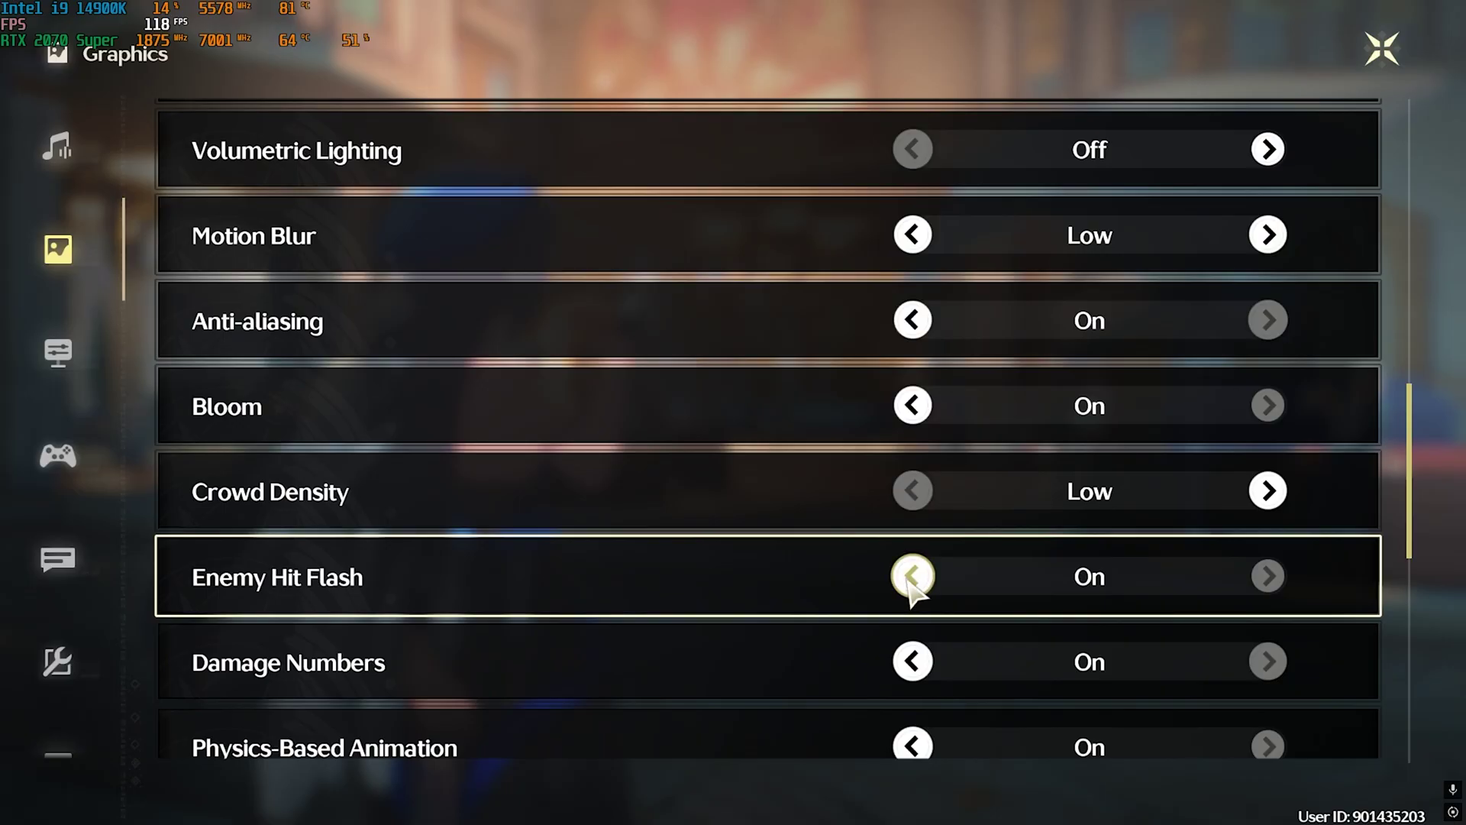
scroll(912, 588, "down", 1)
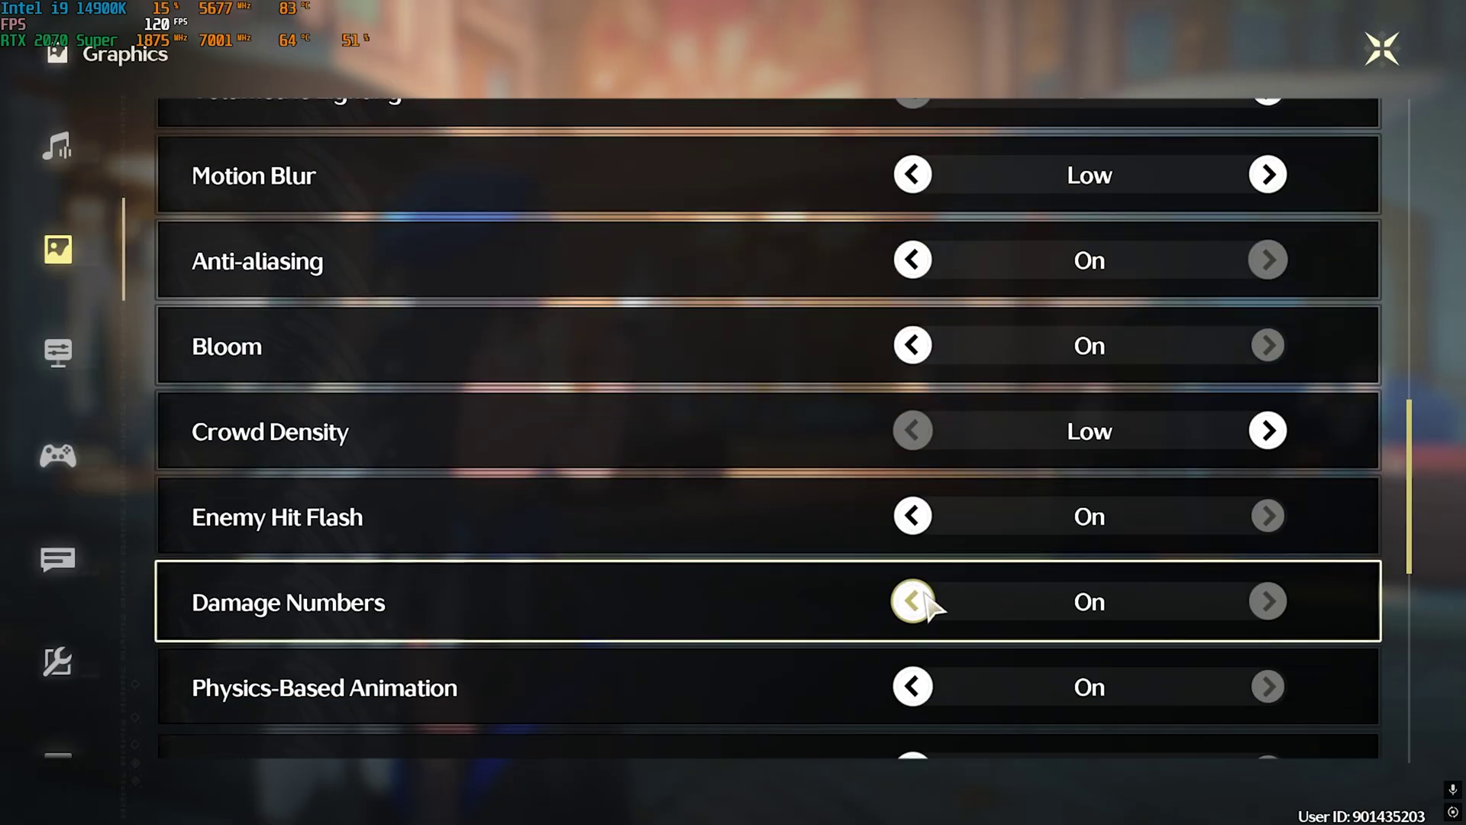
scroll(926, 594, "down", 1)
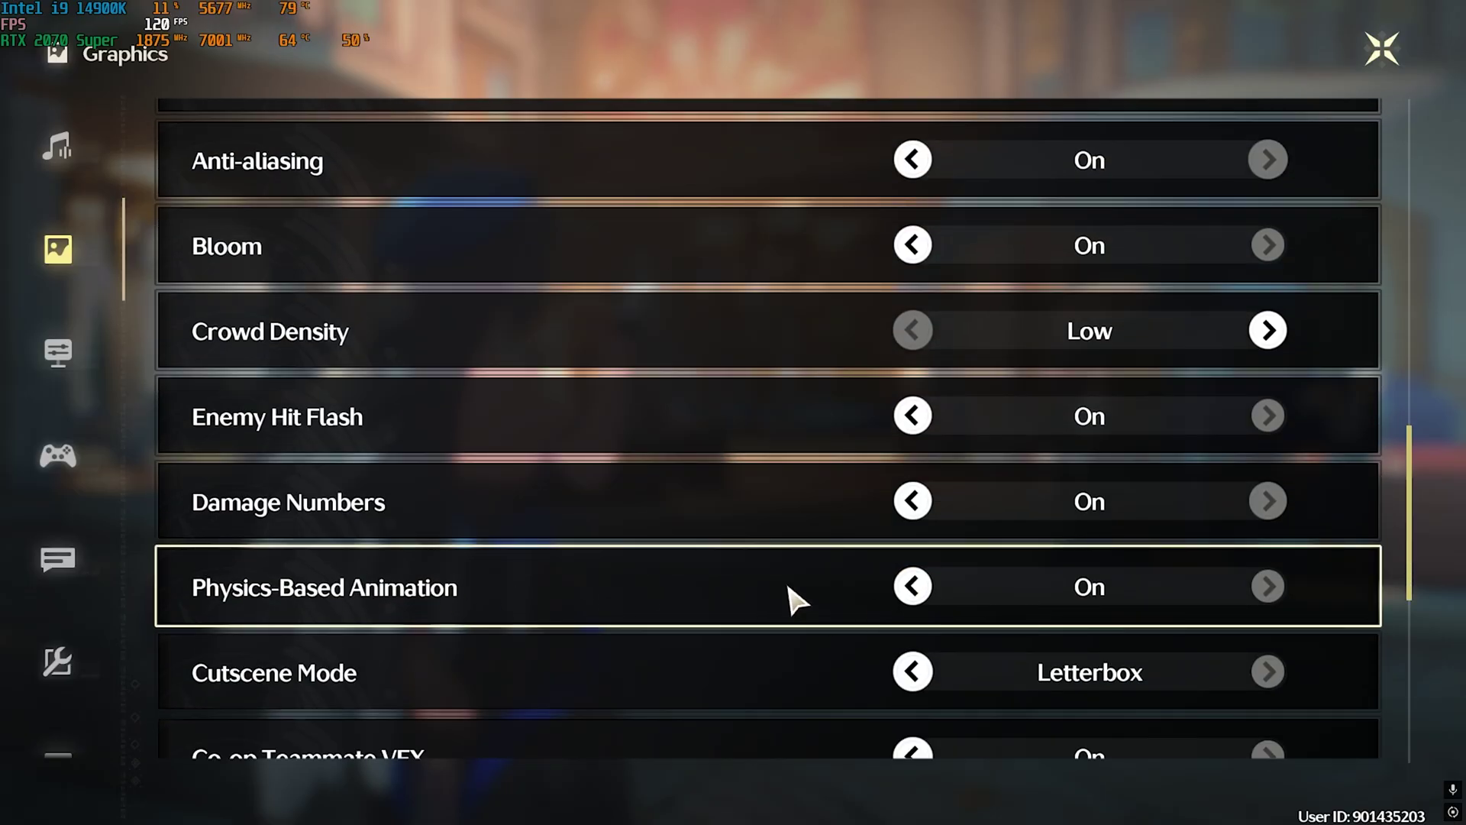
left_click(913, 587)
Turn off Co-op Teammate VFX, leaving Cutscene Mode at Letterbox.
scroll(852, 577, "down", 1)
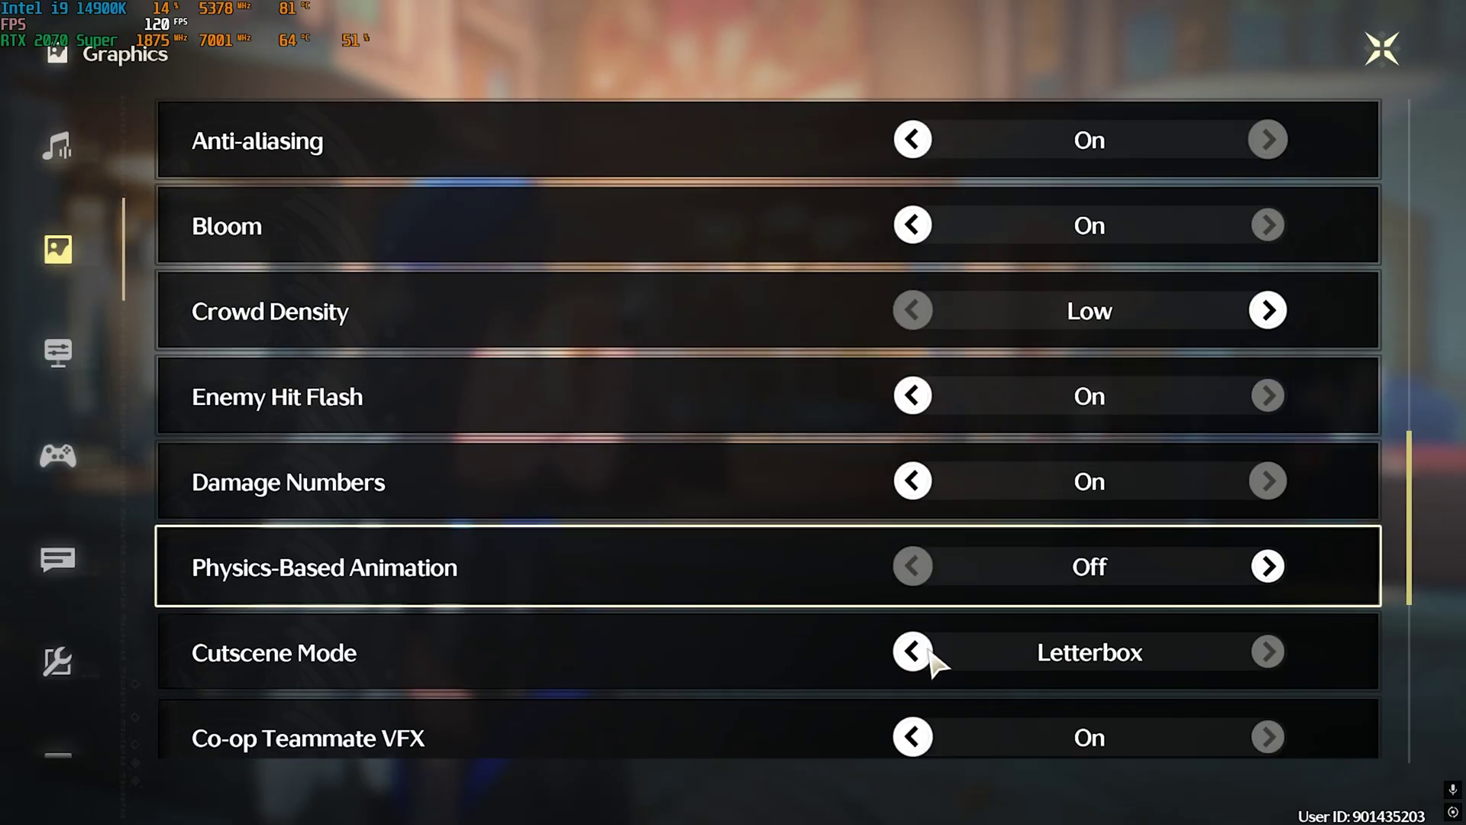
scroll(1008, 666, "down", 1)
scroll(928, 600, "down", 1)
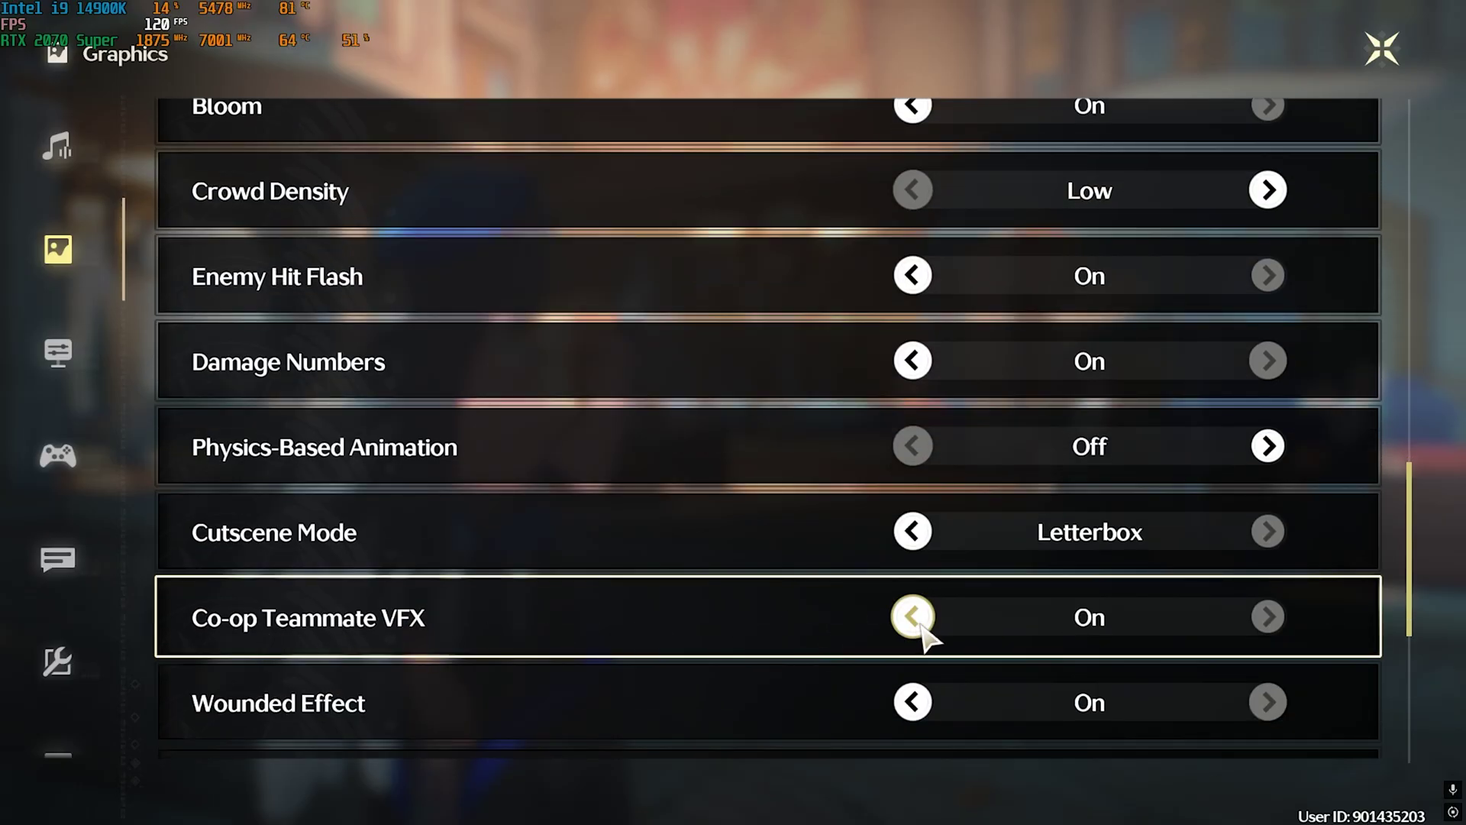
scroll(881, 590, "down", 1)
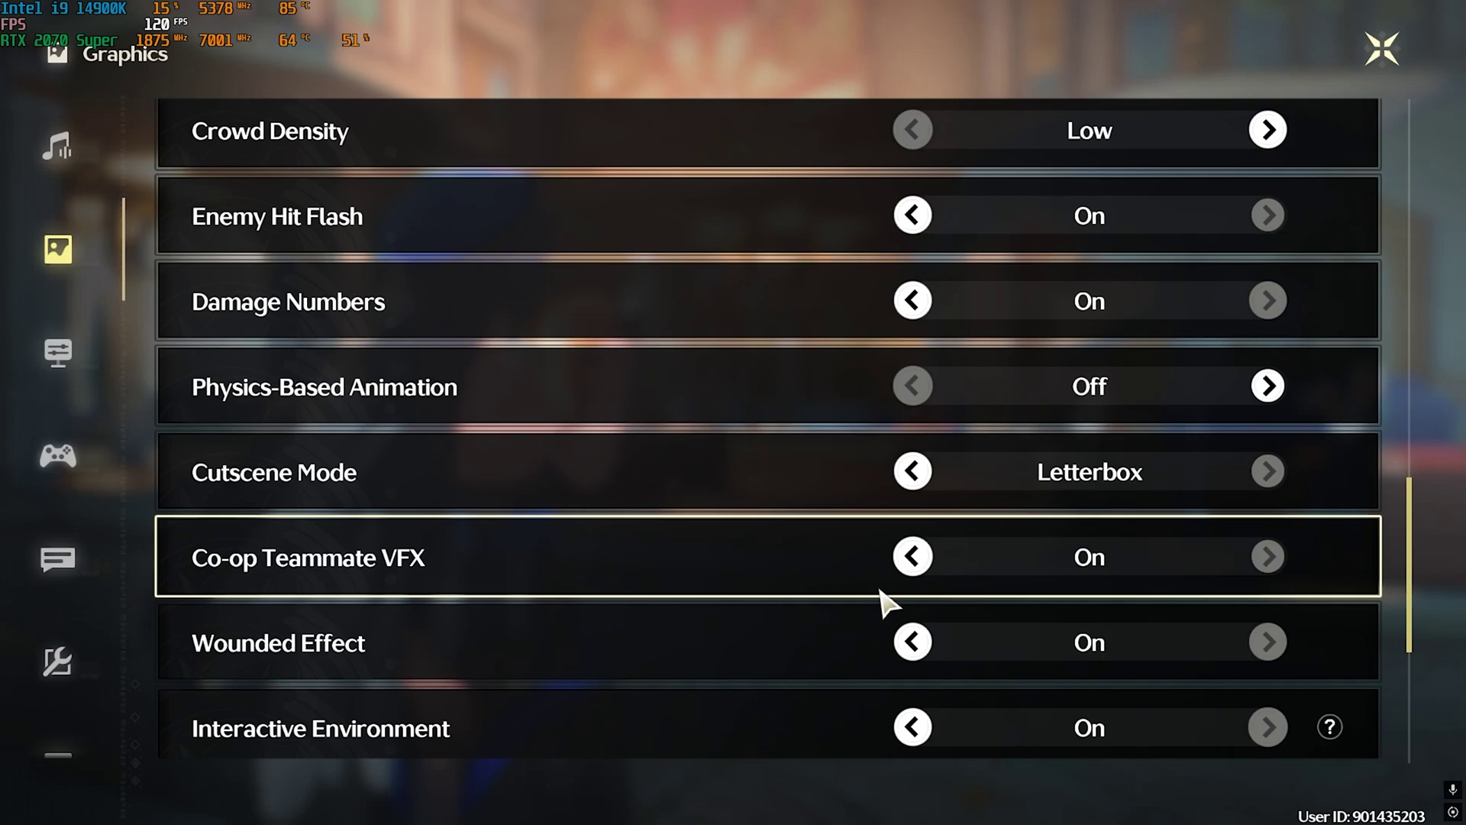
left_click(913, 557)
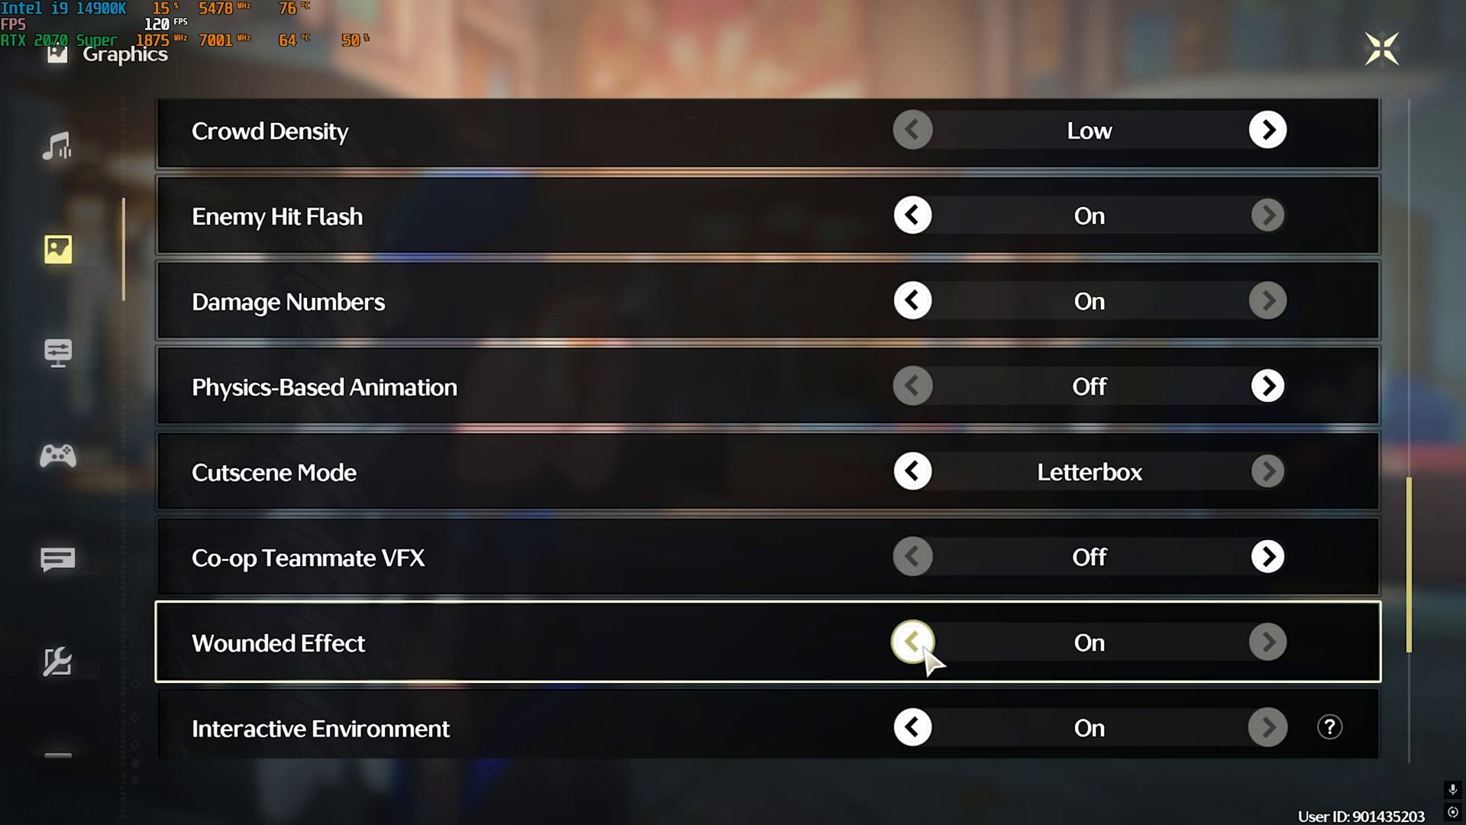
scroll(743, 649, "down", 1)
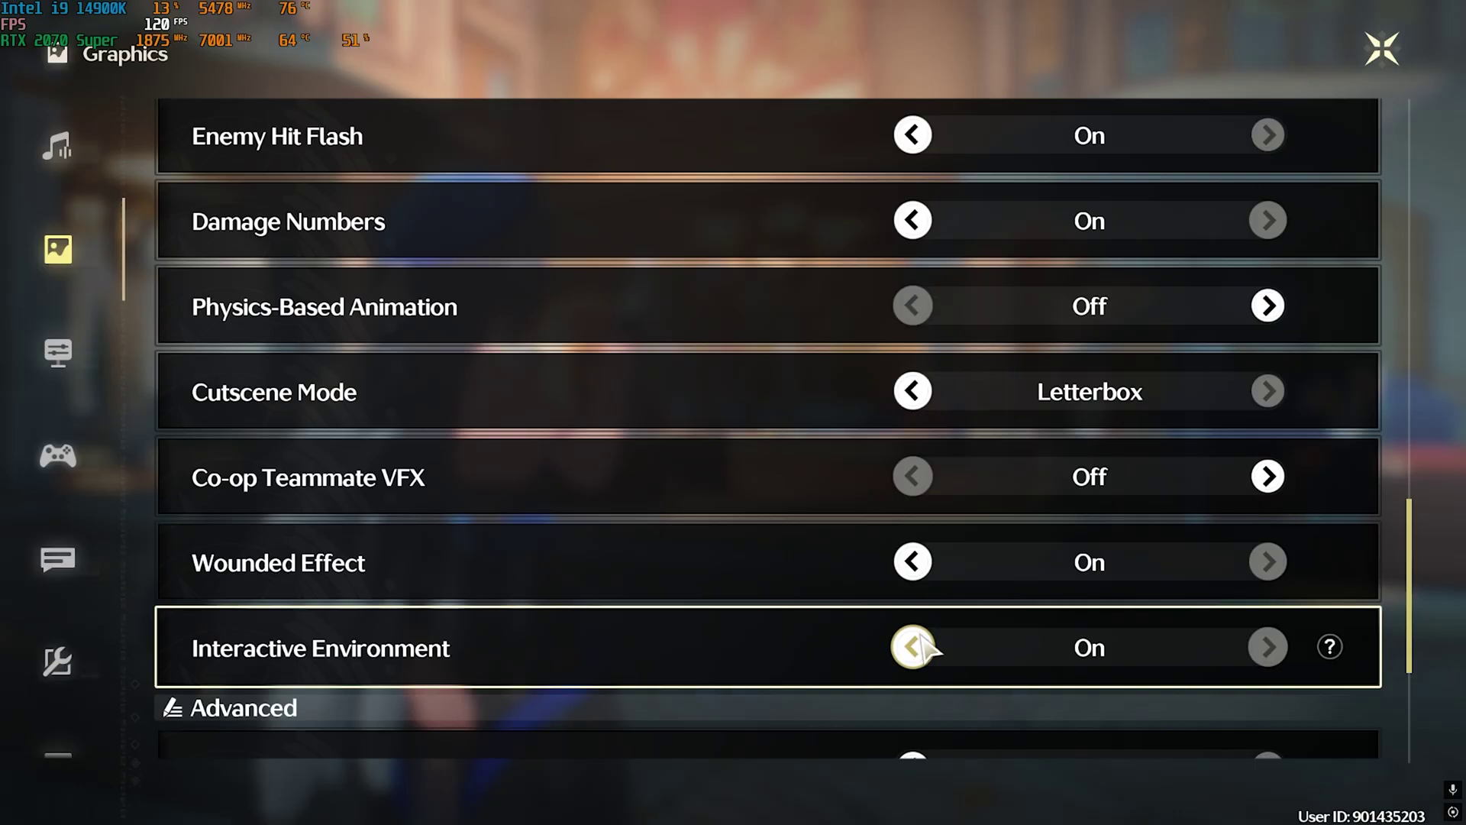